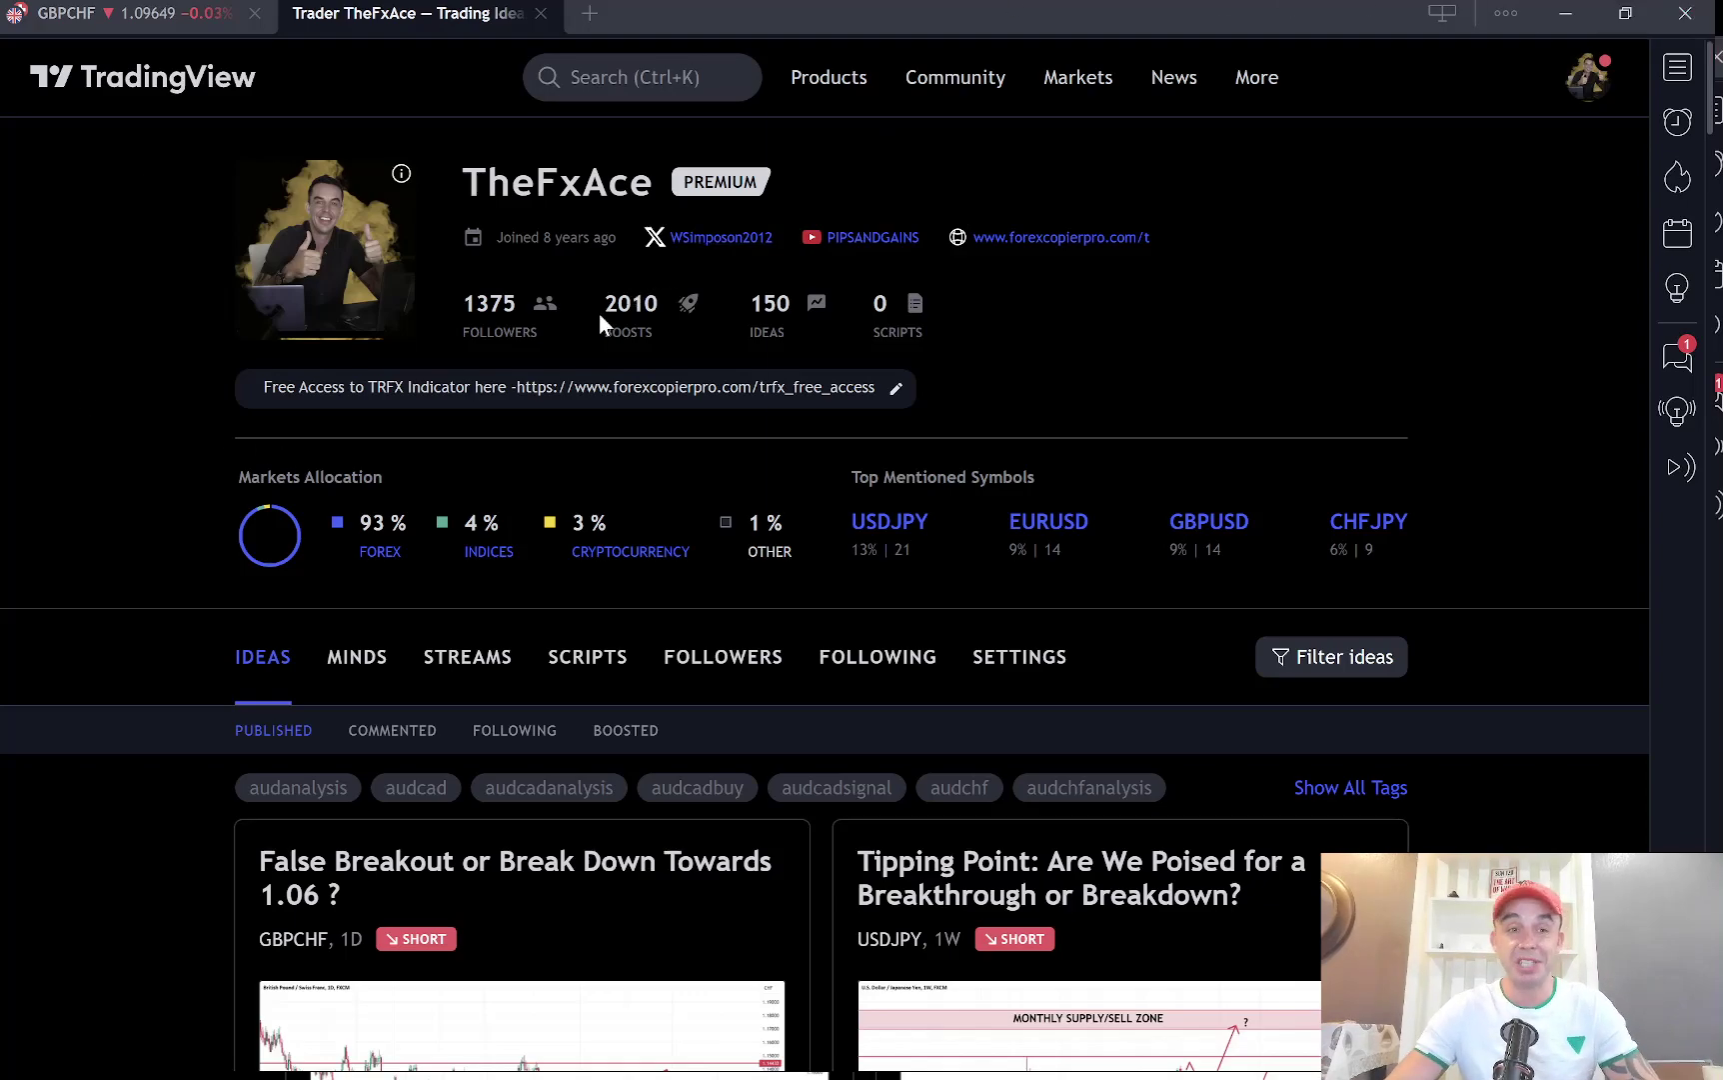
# Step: Open the GBPCHF idea "False Breakout or Break Down Towards 1.06 ?" from the profile's published ideas
pyautogui.click(129, 8)
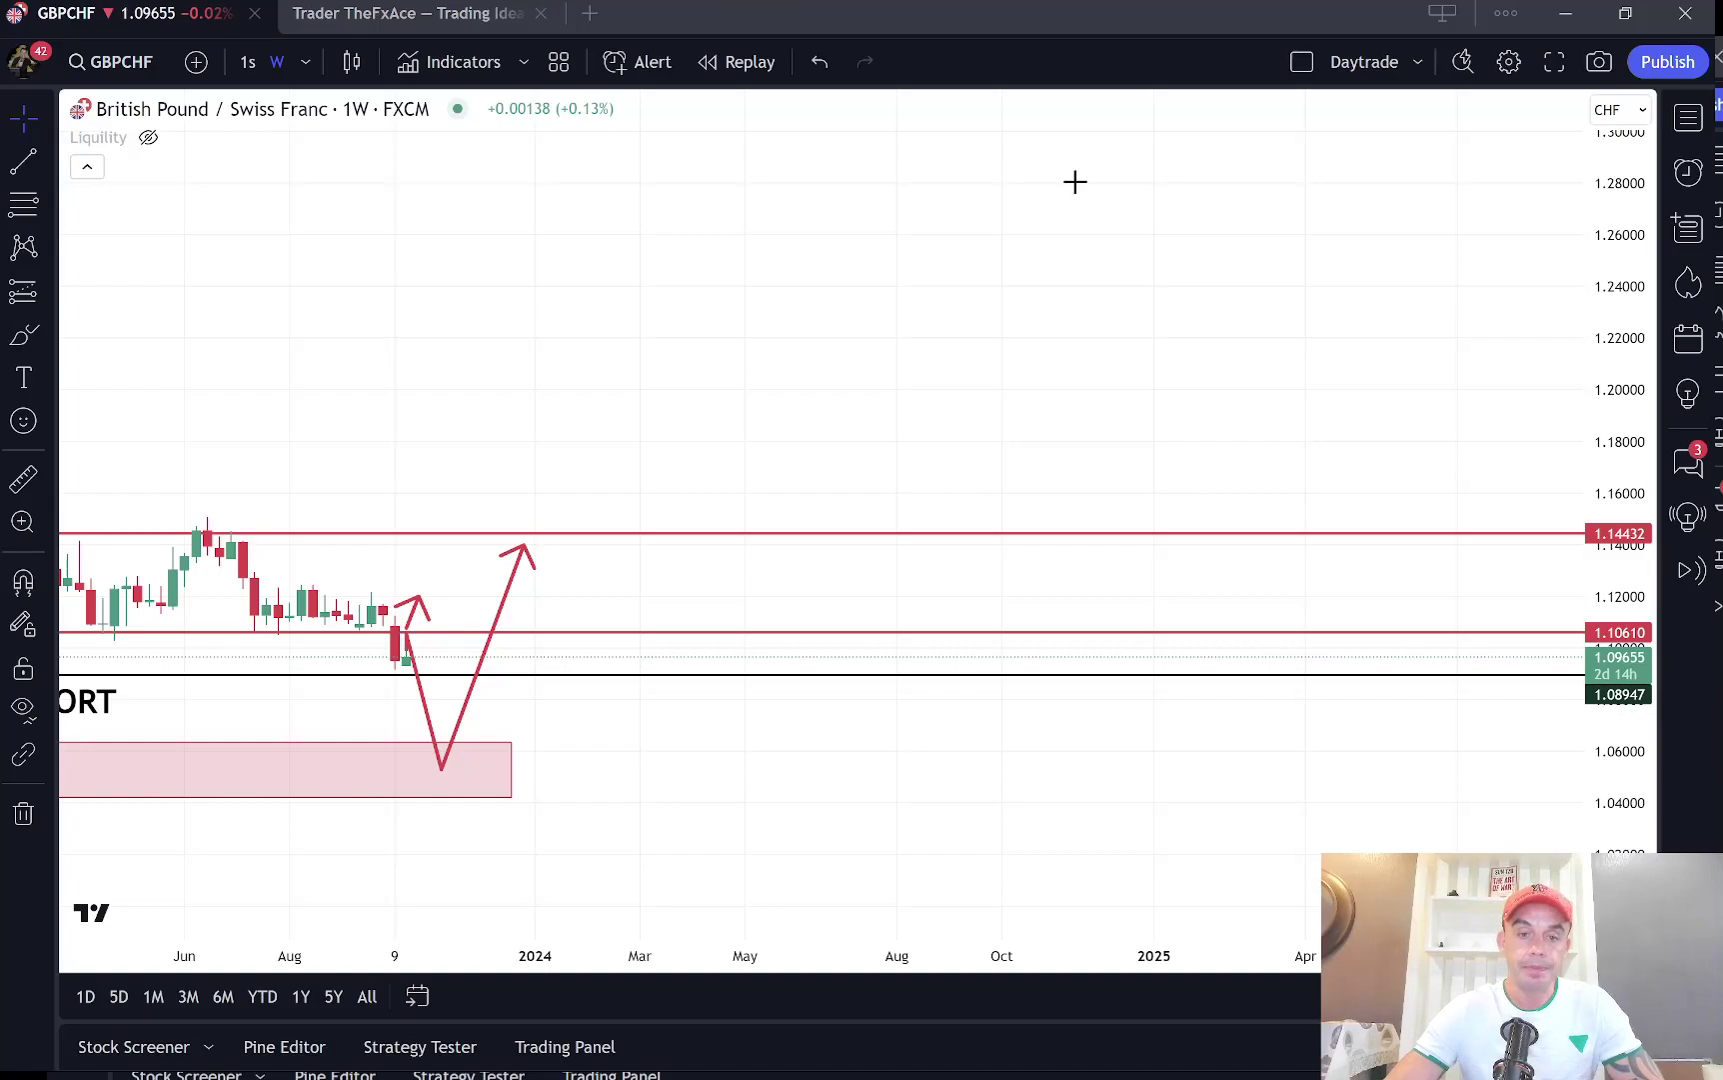
pyautogui.moveTo(820, 246); pyautogui.dragTo(1232, 250)
pyautogui.click(410, 13)
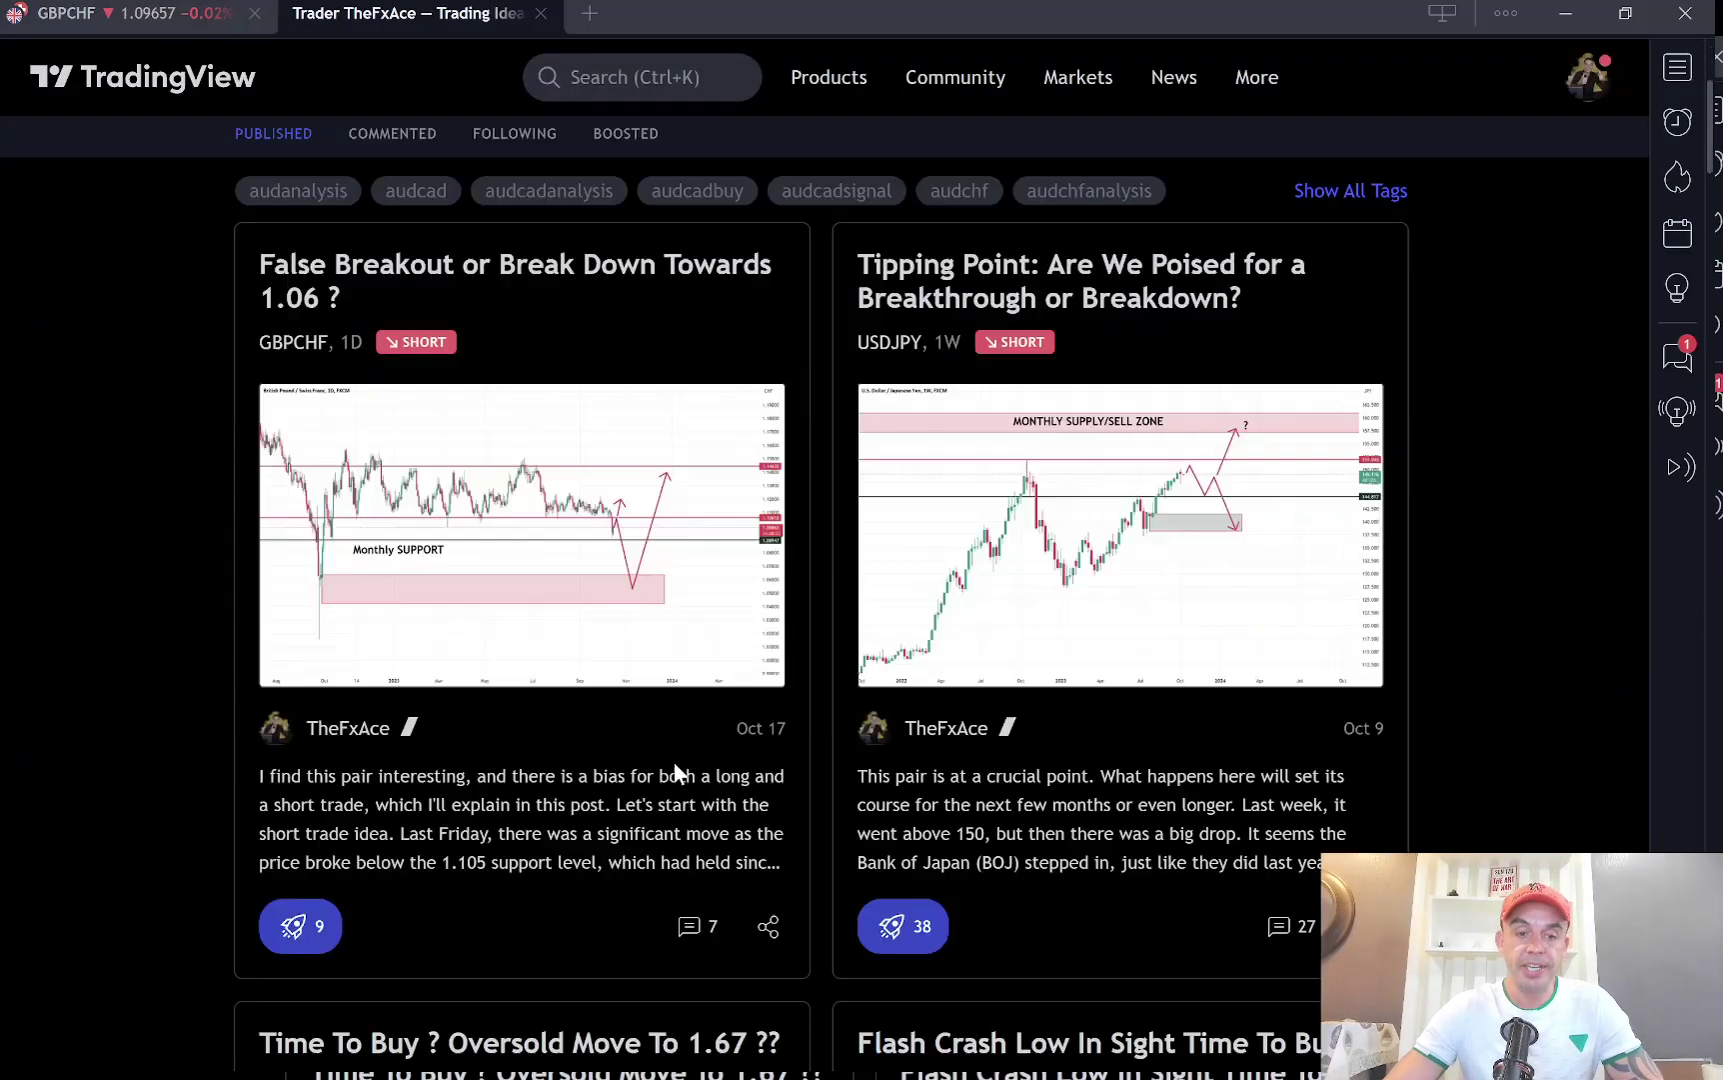
pyautogui.scroll(-1, 667, 755)
pyautogui.scroll(2, 662, 742)
pyautogui.scroll(-2, 599, 694)
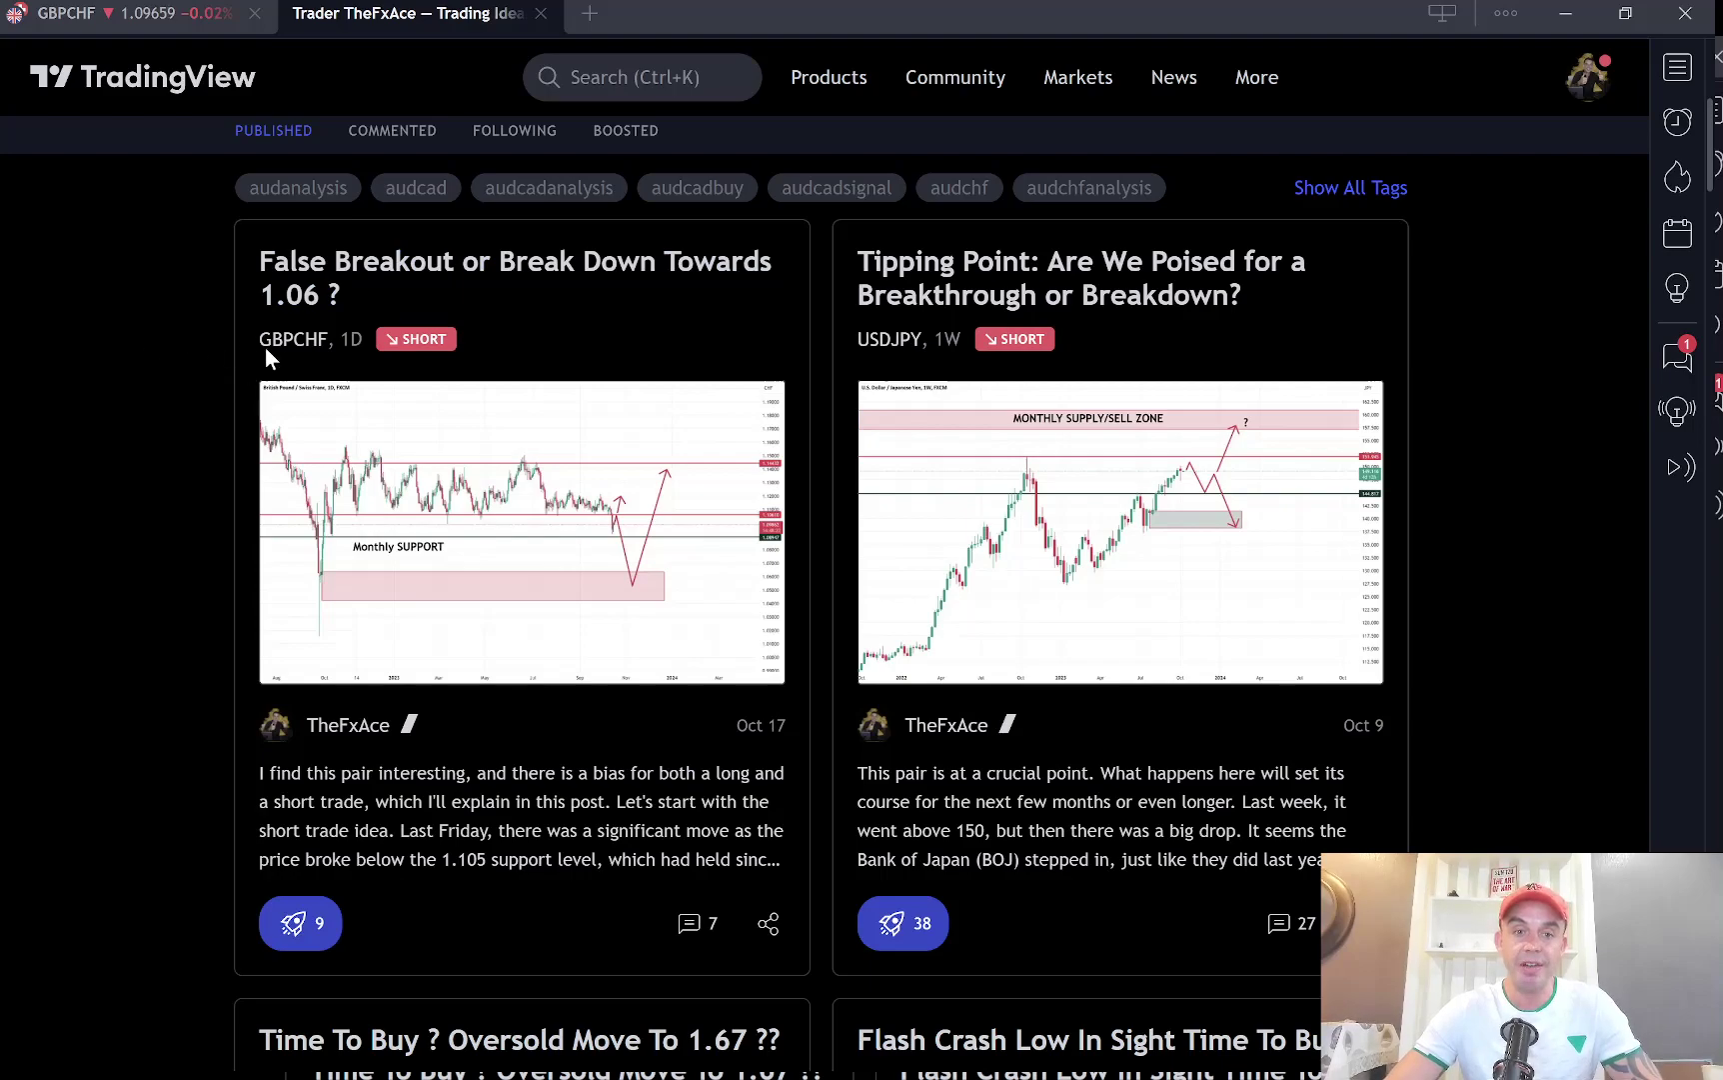
pyautogui.click(477, 777)
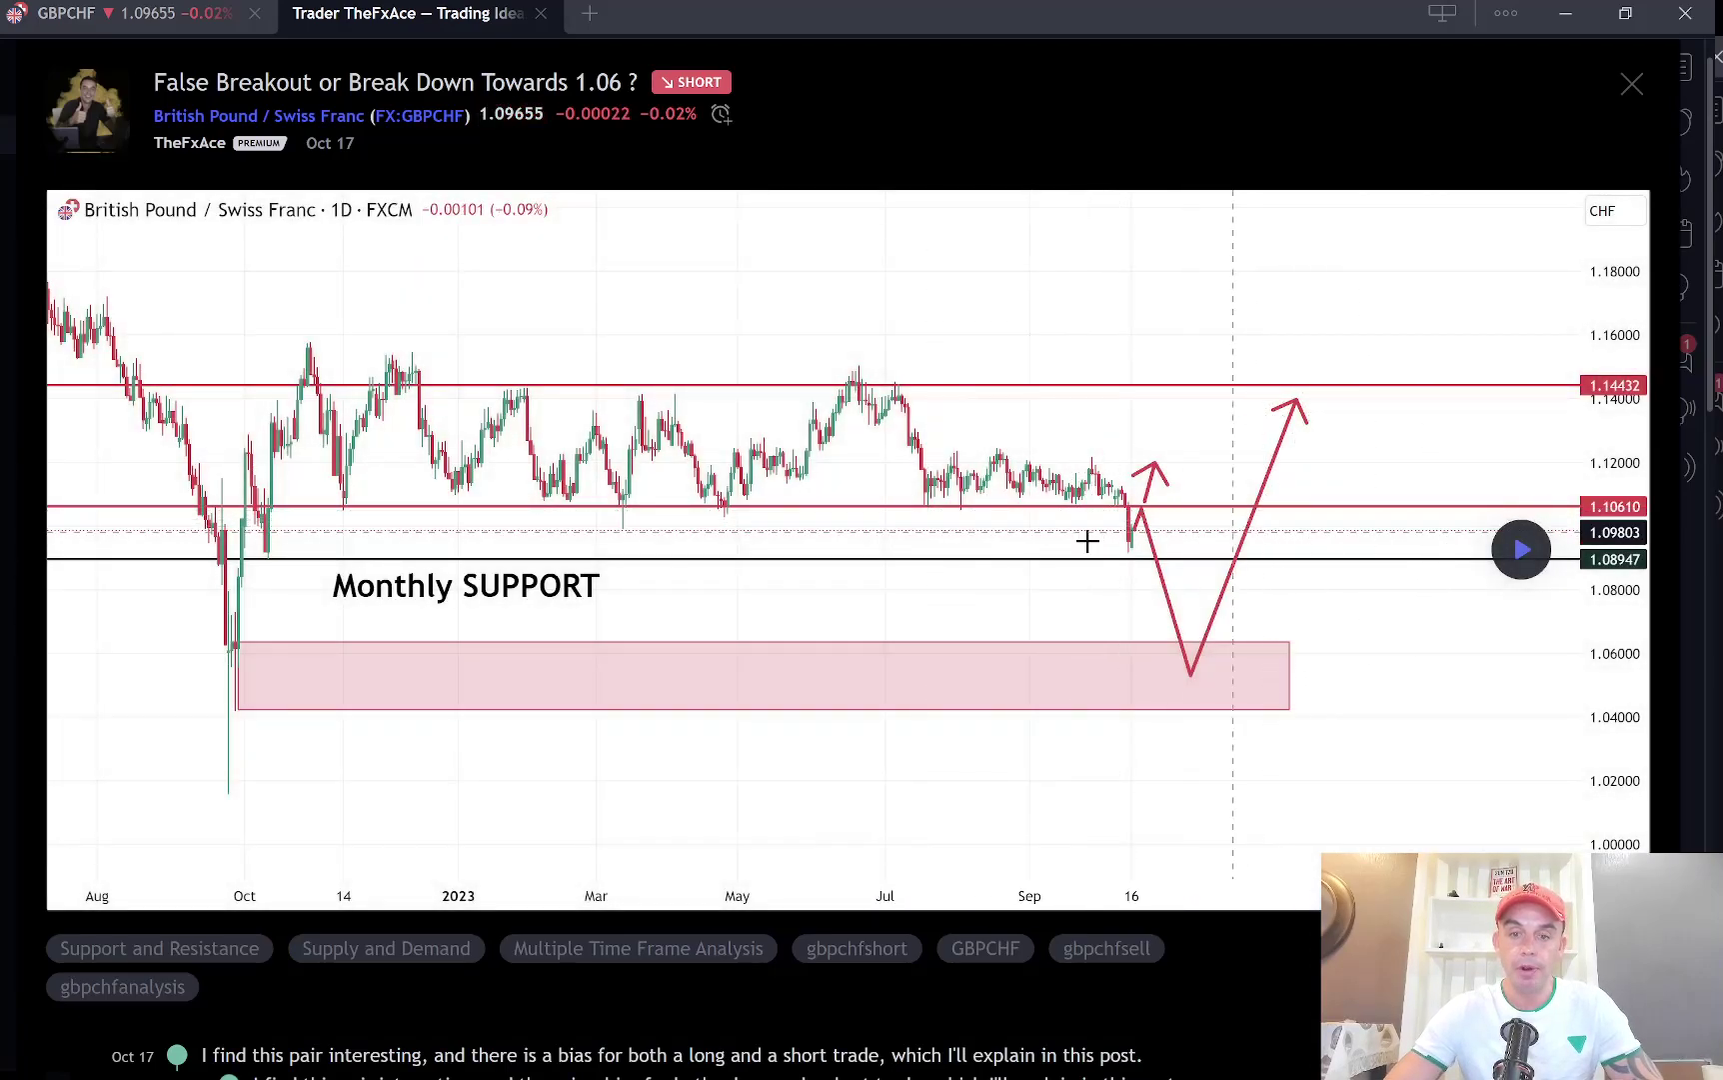
# Step: Read through the GBPCHF idea, examining its daily chart, the short-trade explanation and the hourly example image
pyautogui.scroll(-6, 1088, 541)
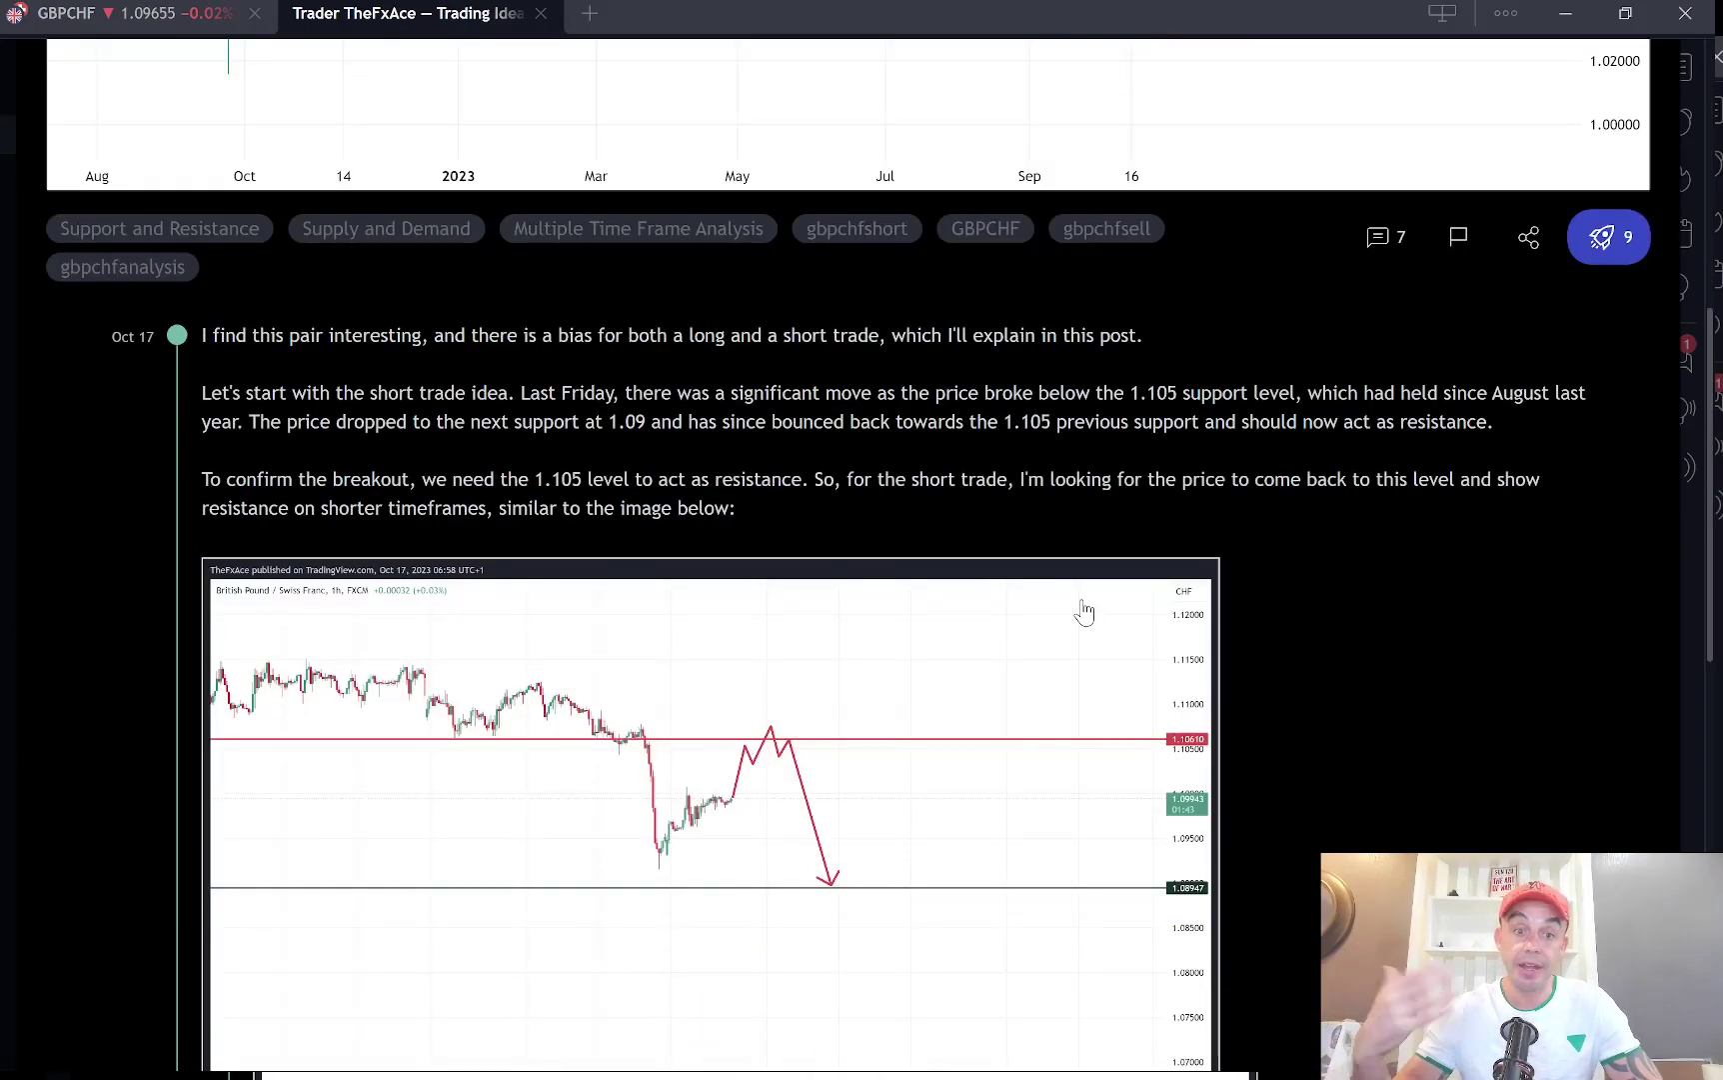
pyautogui.scroll(-6, 840, 515)
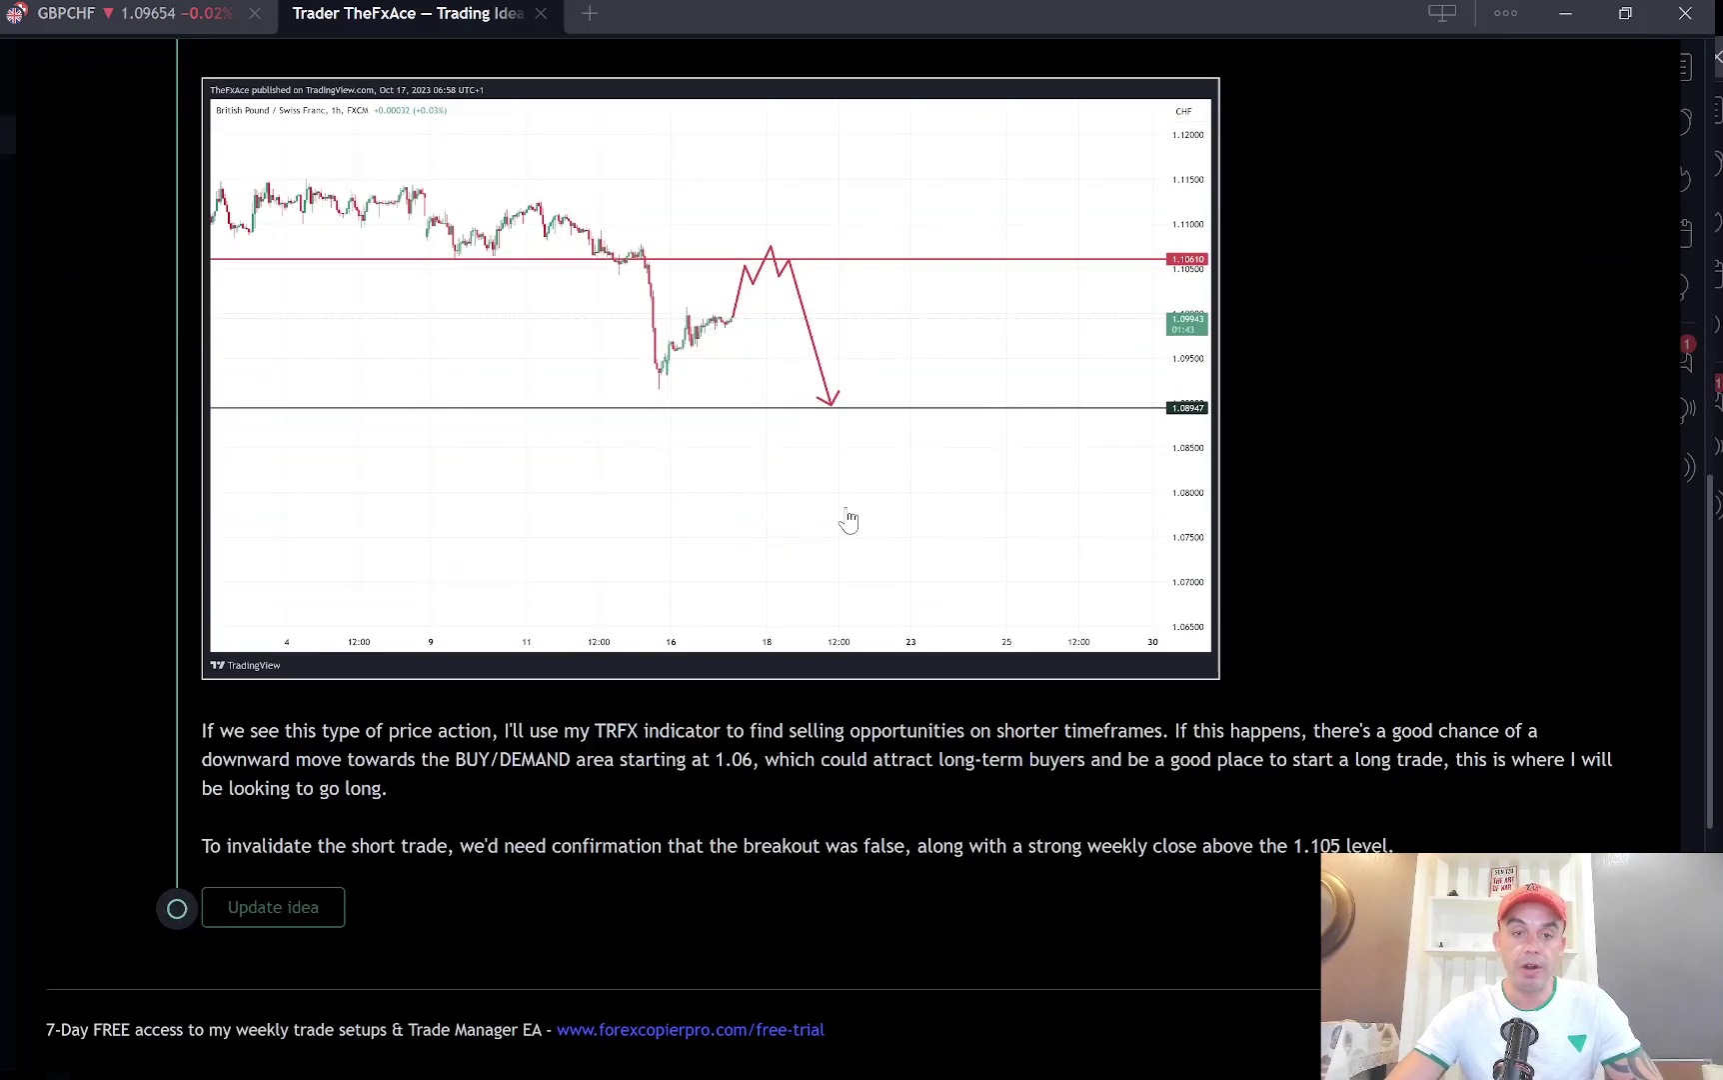
pyautogui.scroll(5, 834, 530)
pyautogui.scroll(2, 502, 375)
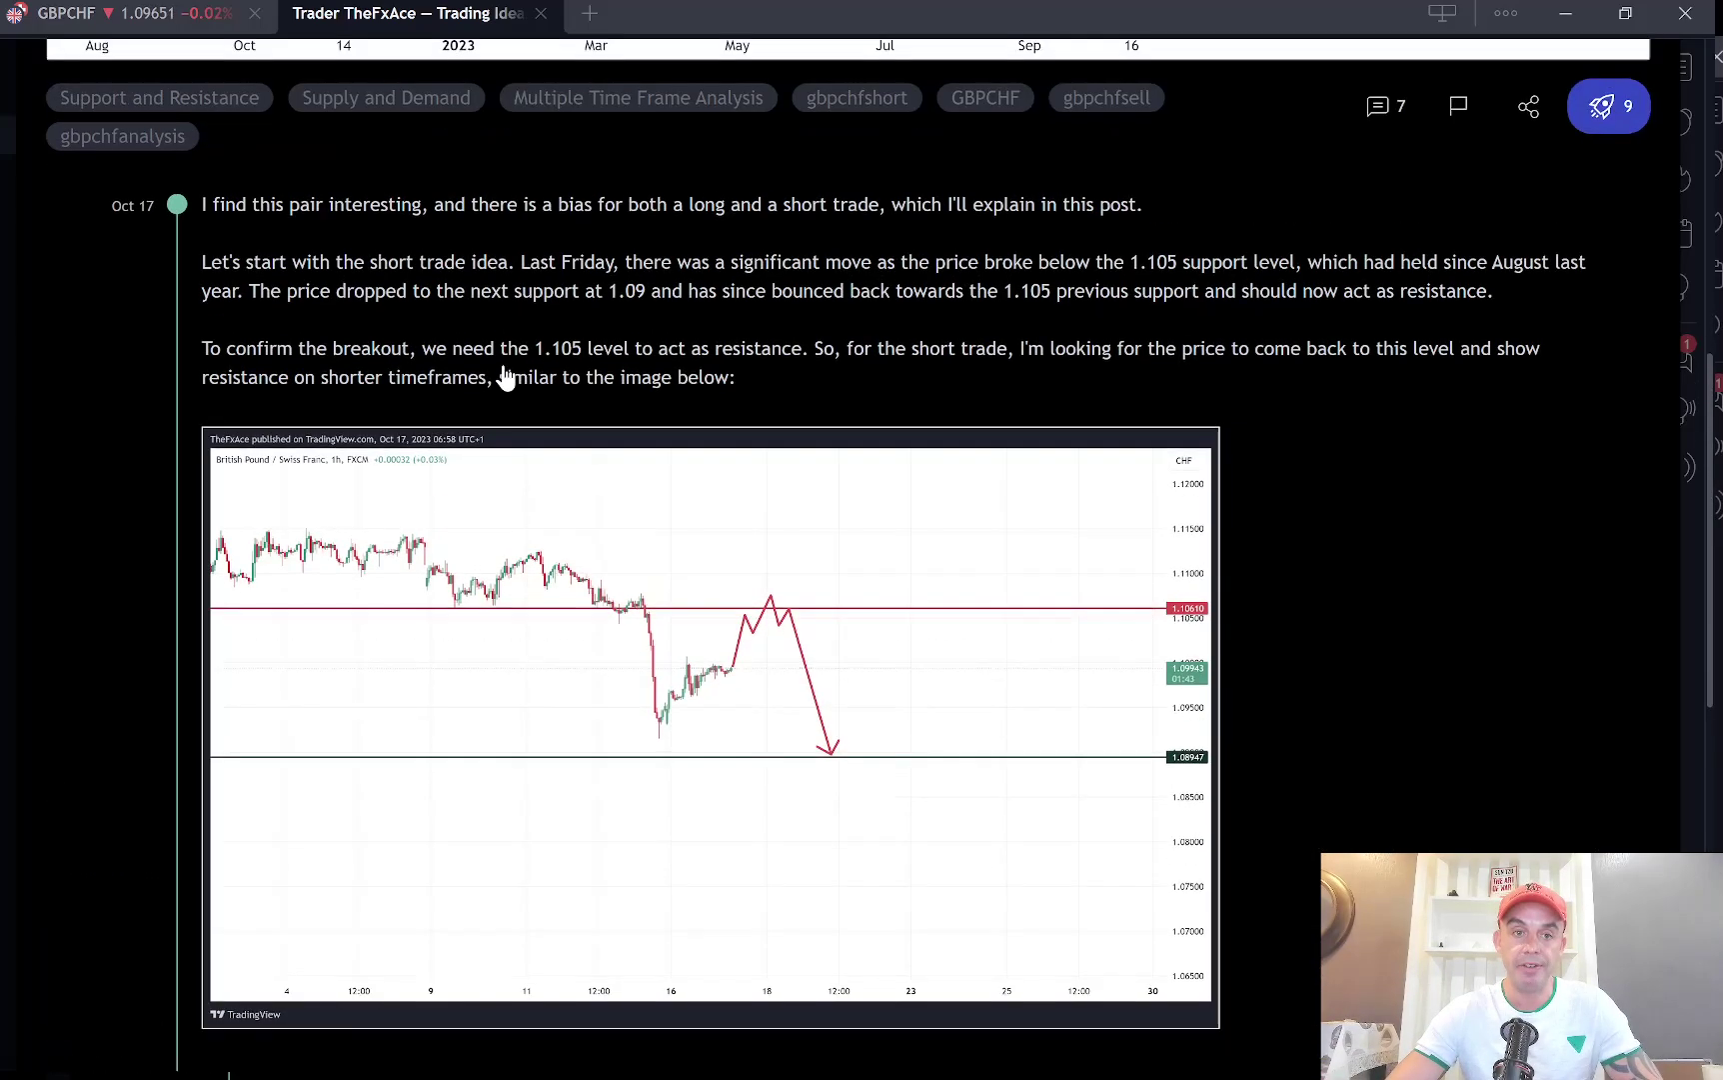
pyautogui.scroll(6, 504, 373)
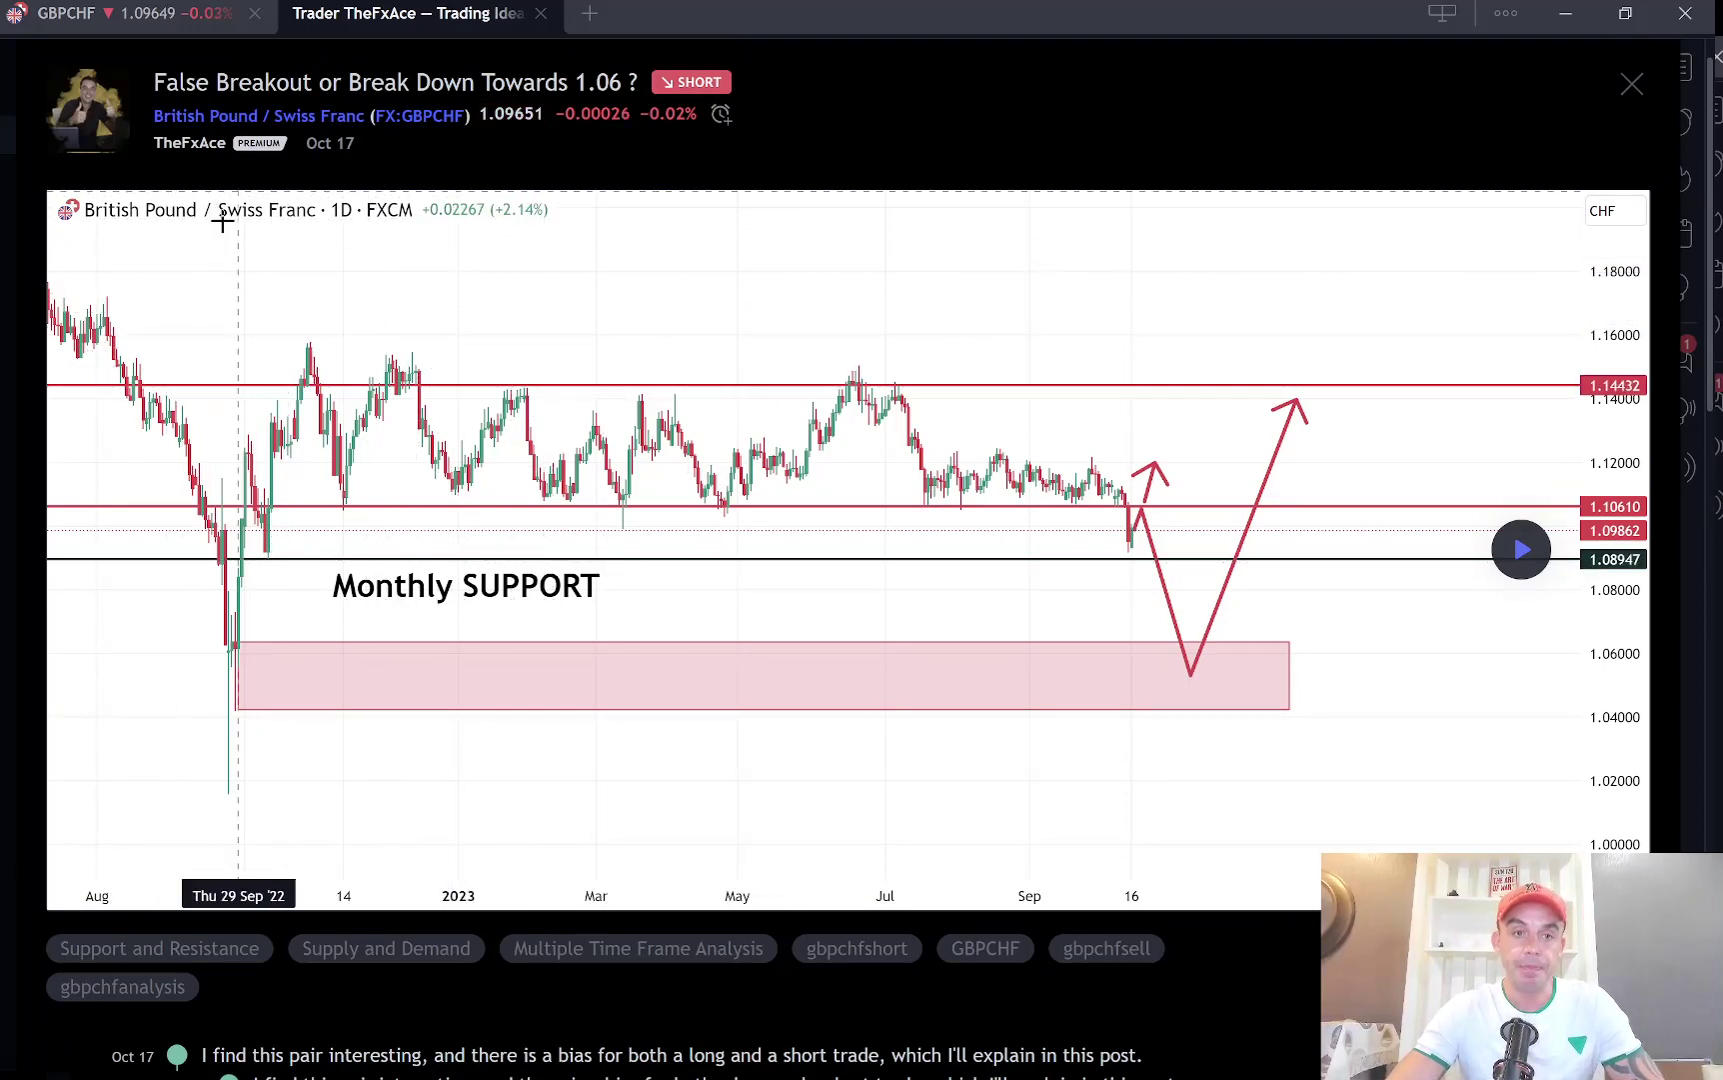
pyautogui.scroll(-5, 870, 320)
pyautogui.scroll(5, 814, 356)
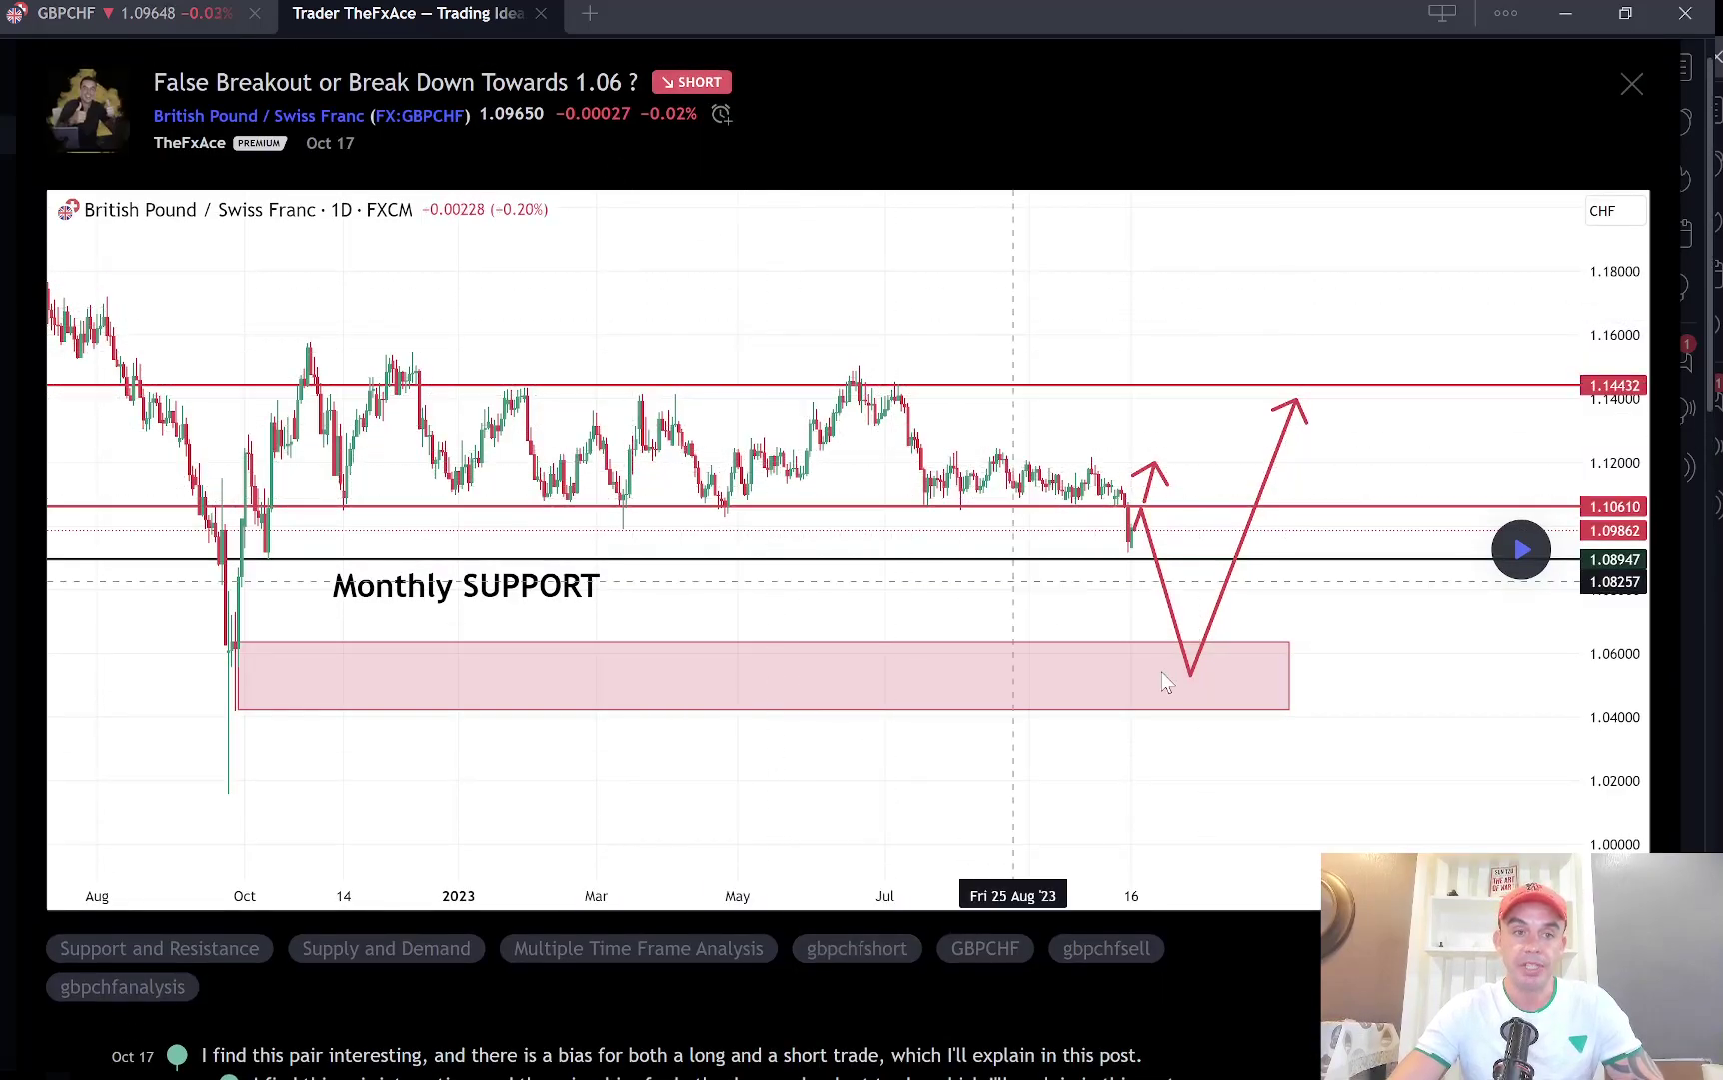
pyautogui.scroll(-3, 1039, 457)
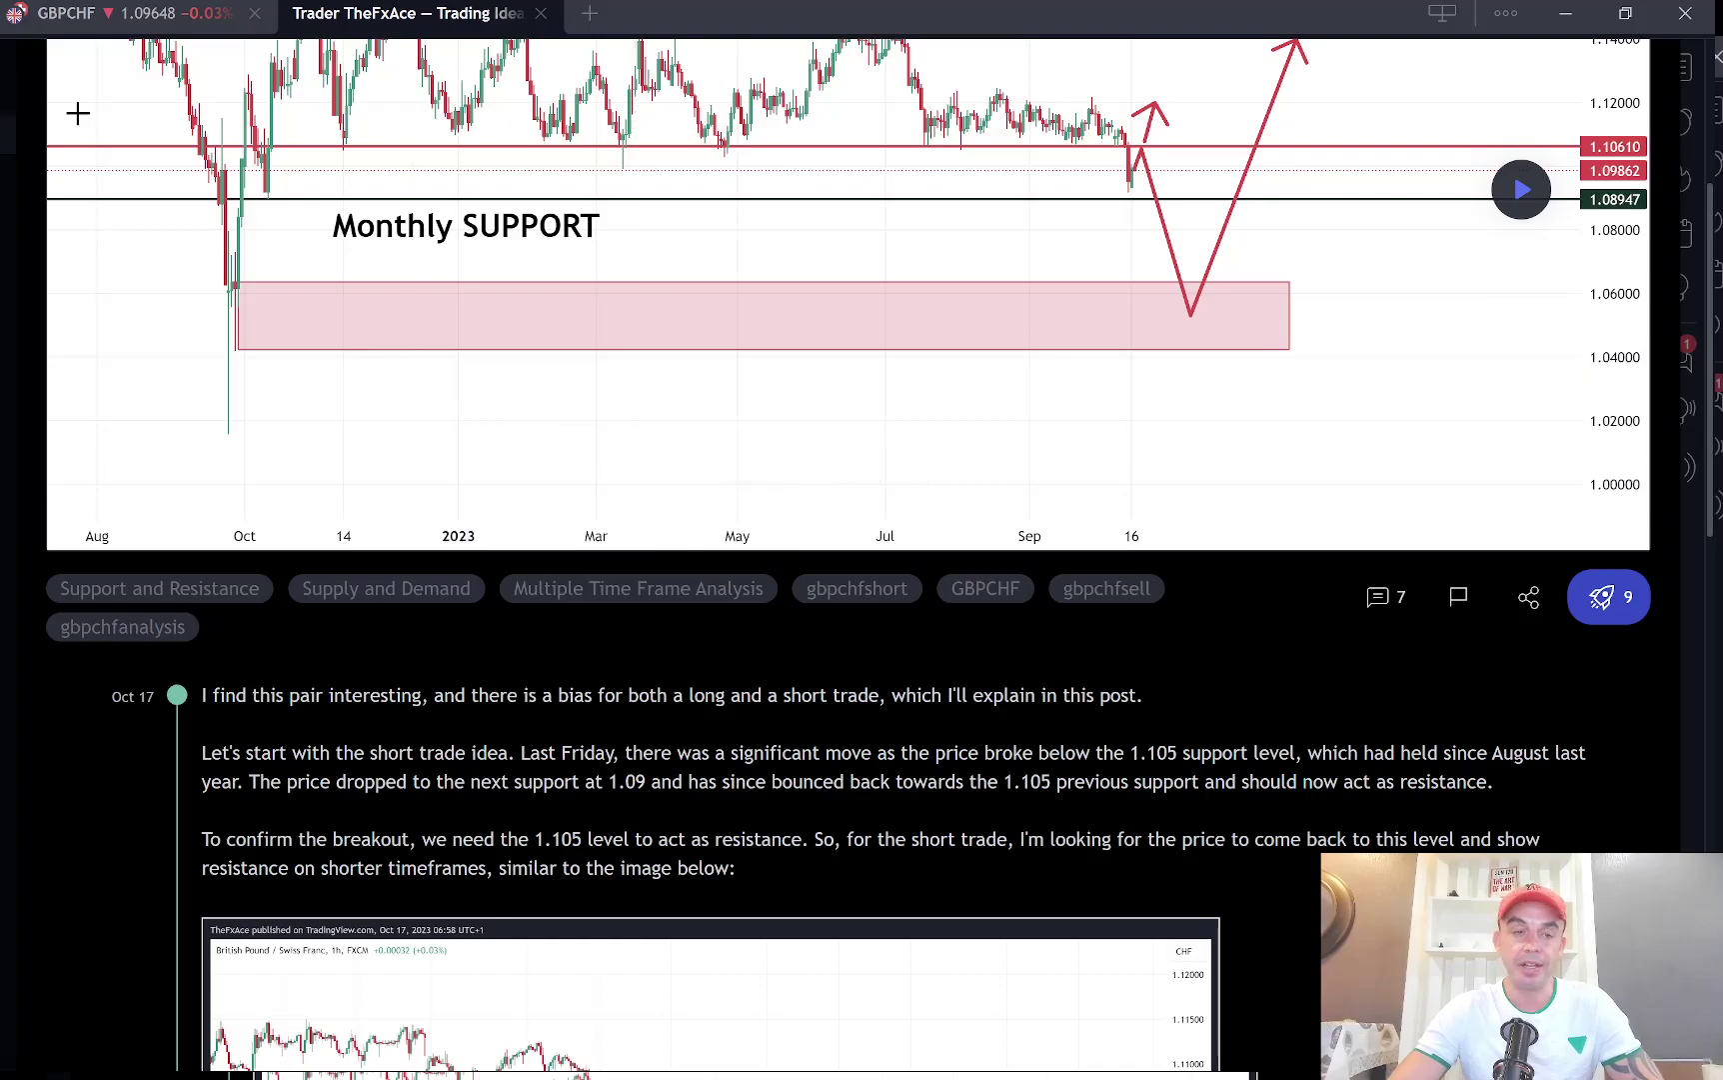
# Step: Return to the GBPCHF weekly chart and remove all drawings, keeping the indicator
pyautogui.click(113, 14)
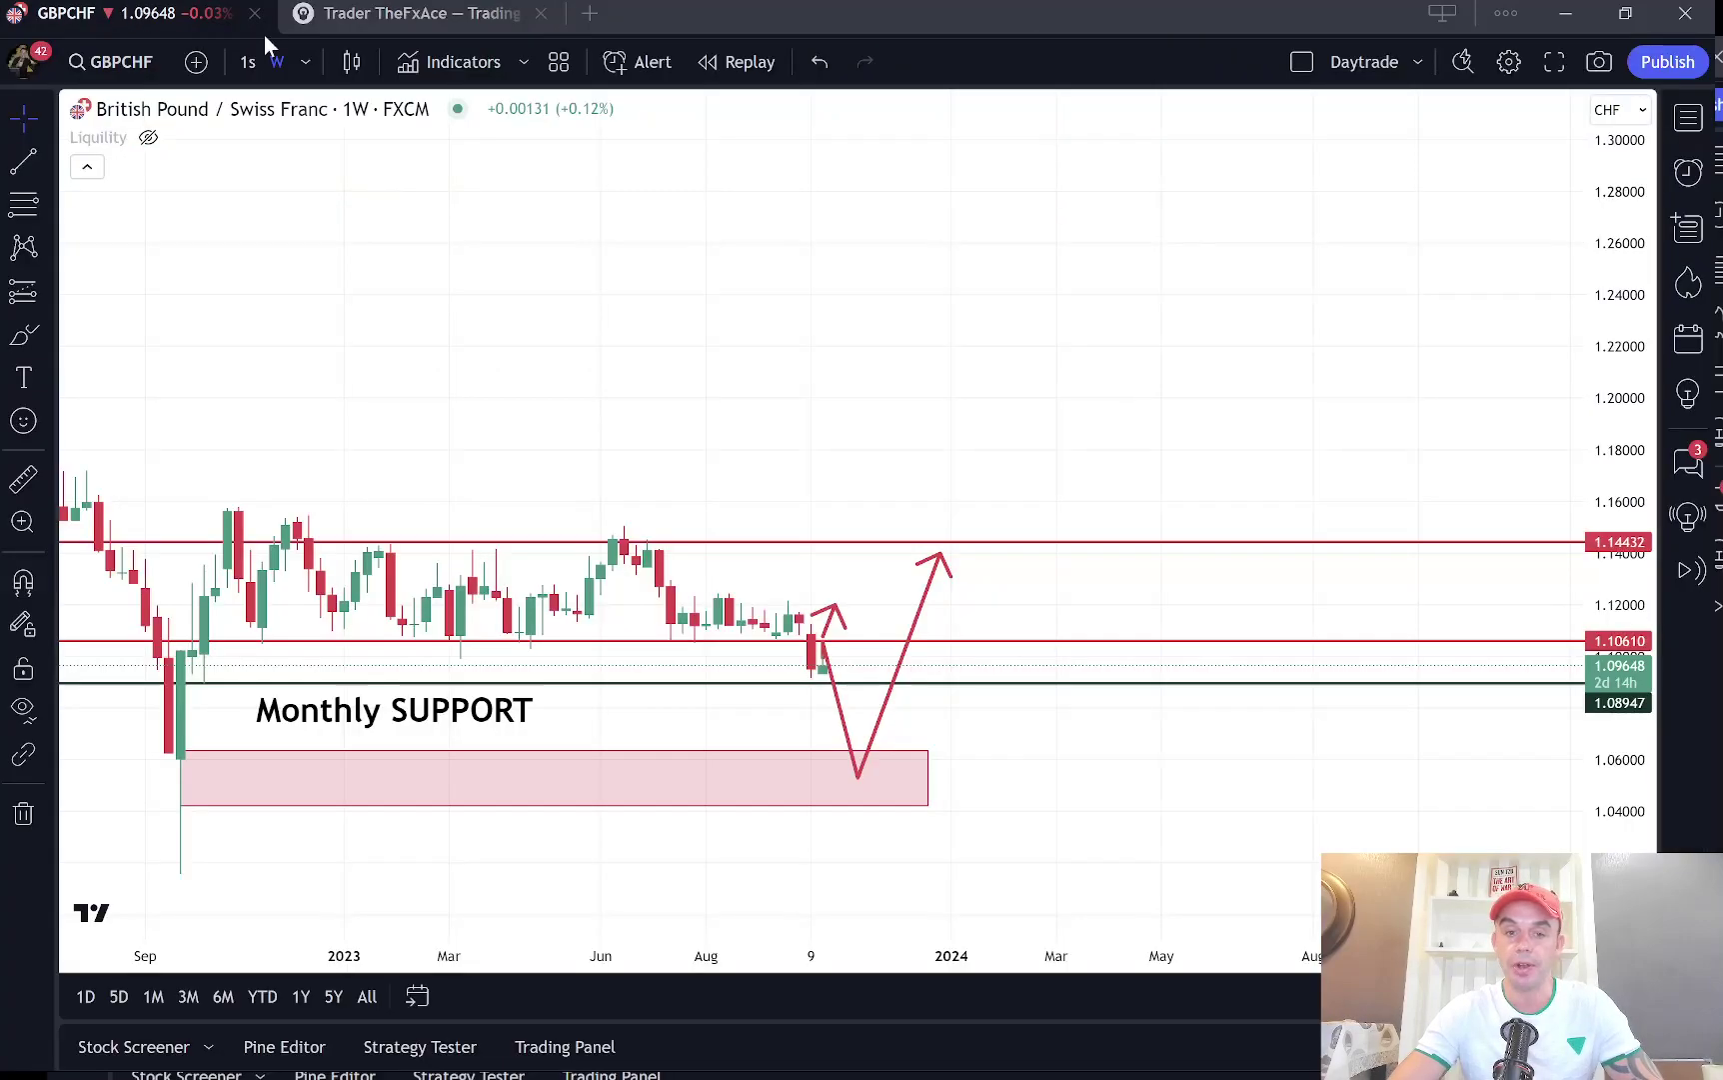
pyautogui.scroll(3, 620, 300)
pyautogui.moveTo(669, 350); pyautogui.dragTo(896, 358)
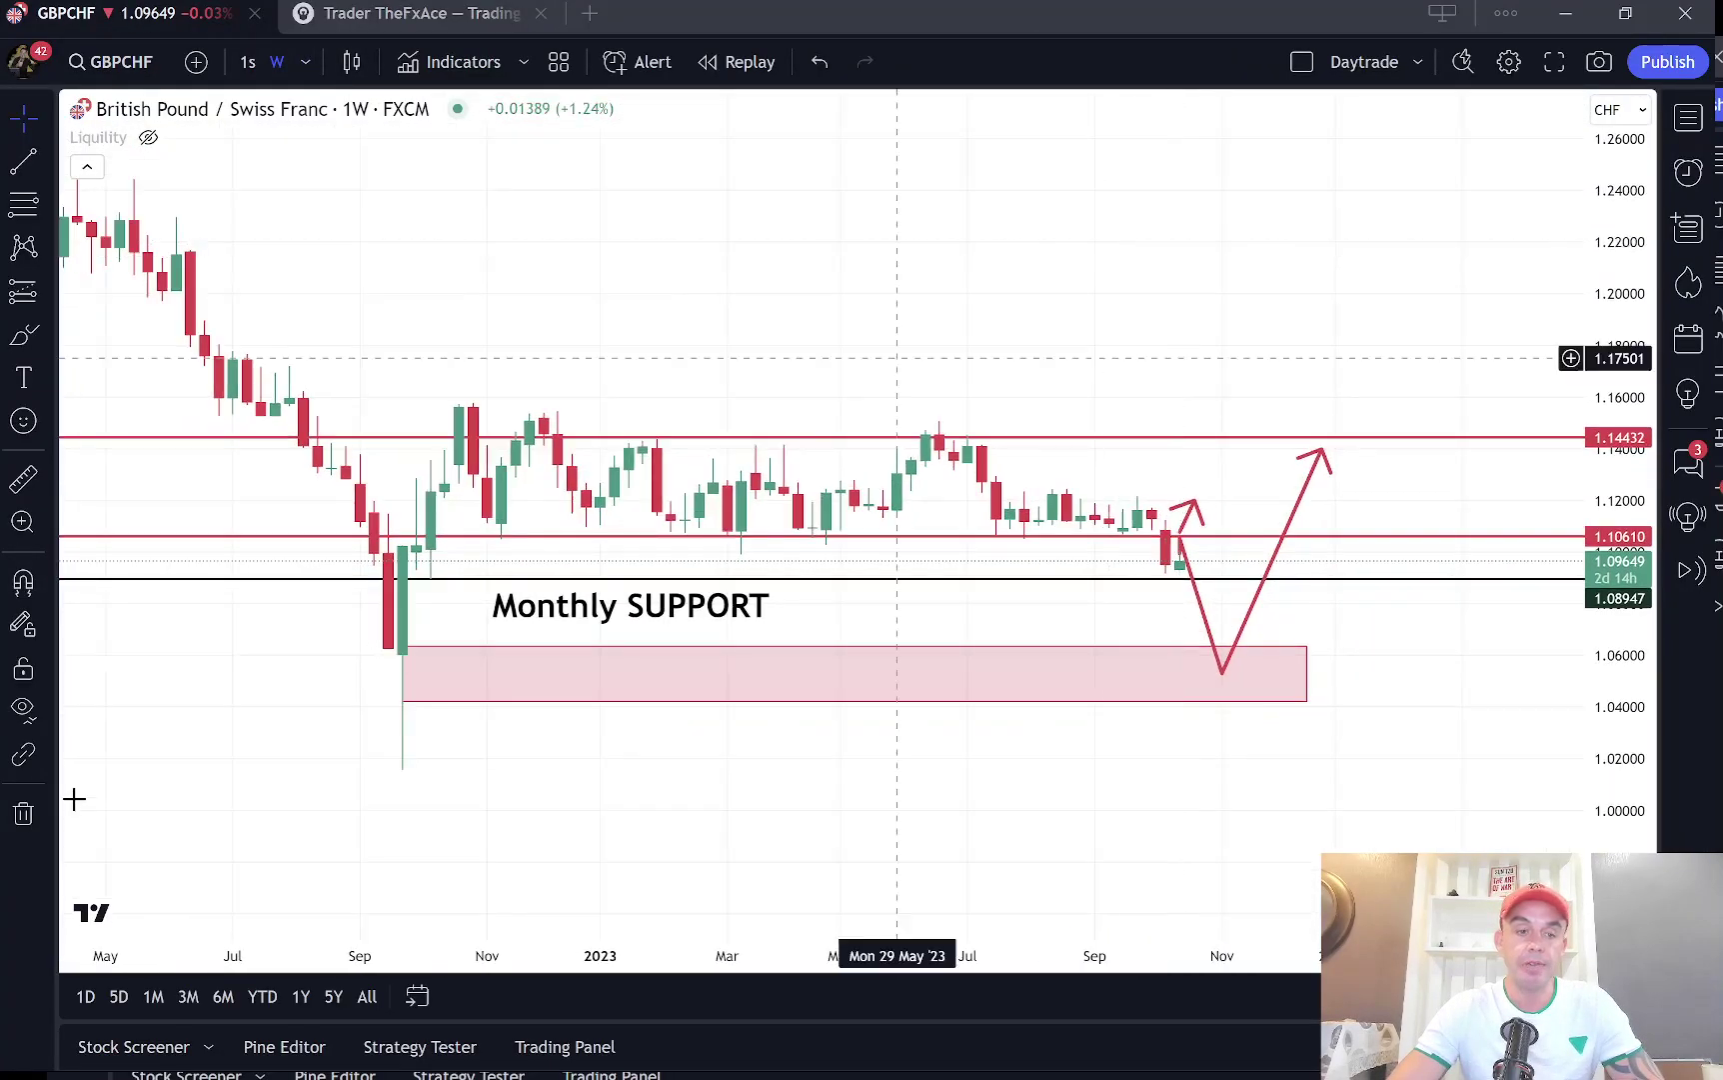
pyautogui.click(44, 818)
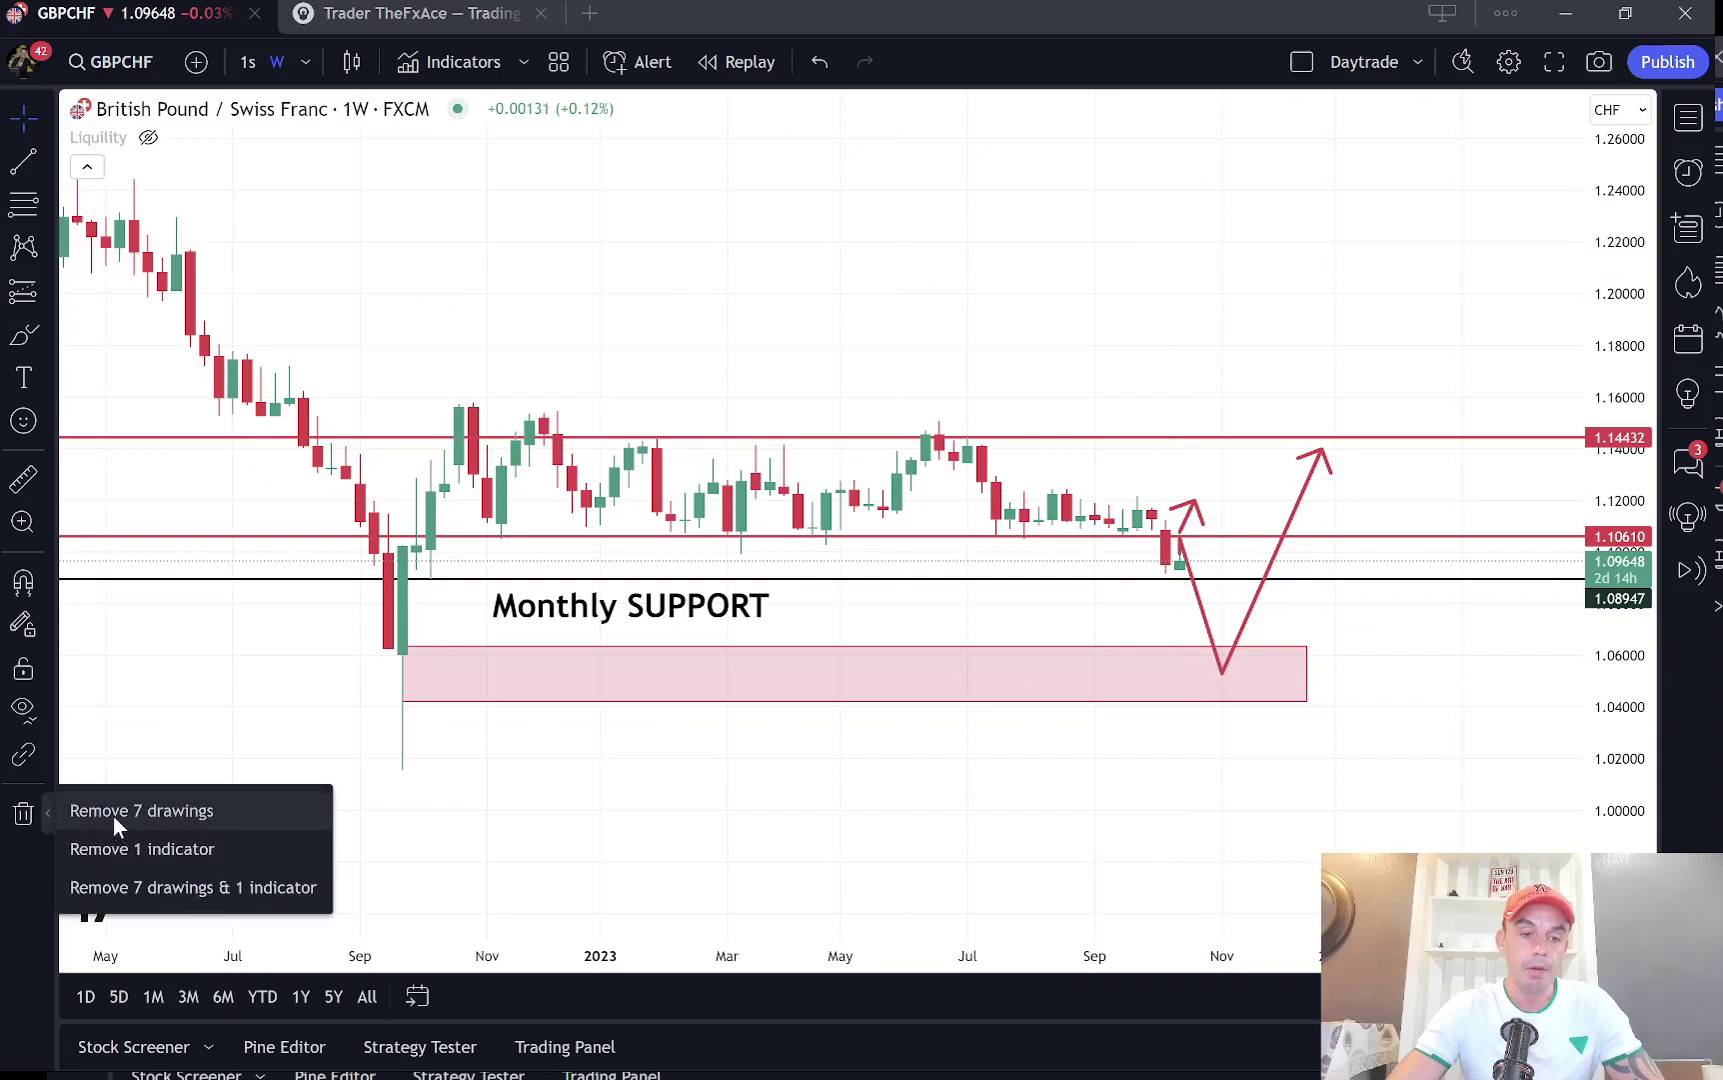
pyautogui.click(113, 816)
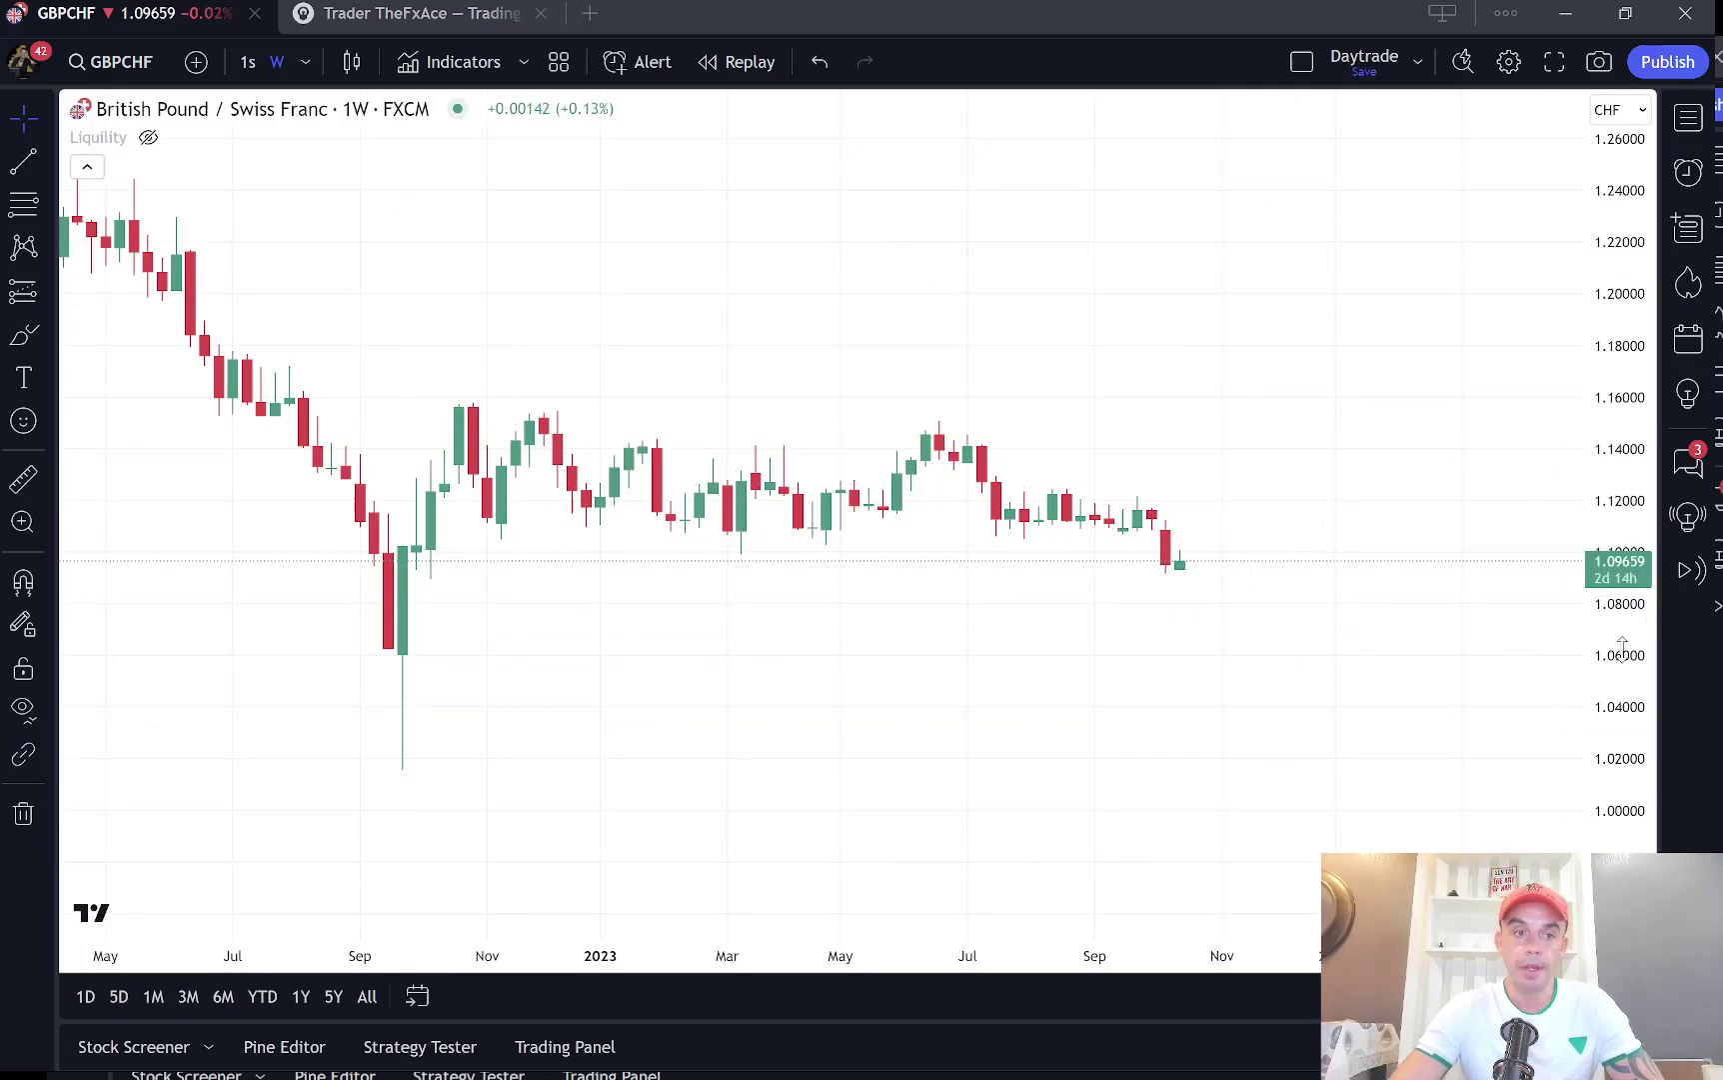
# Step: Add the TRFX King System indicator to the GBPCHF chart and choose the Daytrade layout
pyautogui.moveTo(1622, 647); pyautogui.dragTo(720, 354)
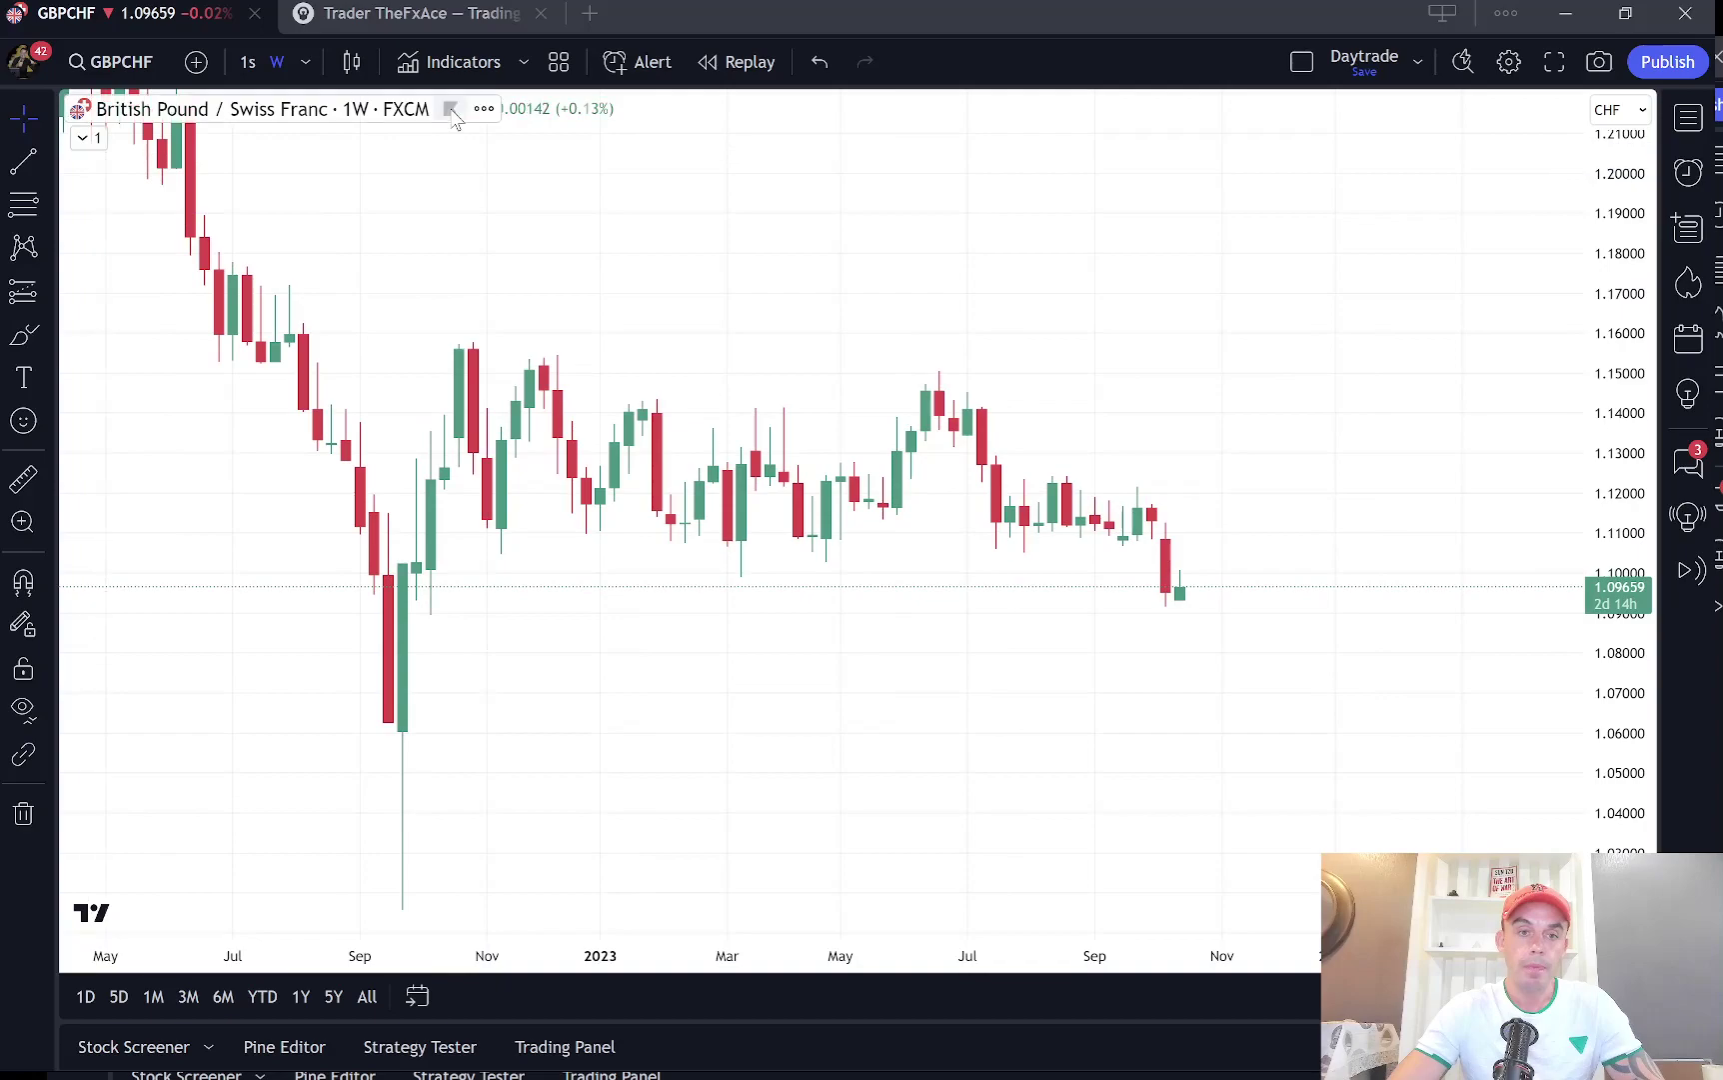
pyautogui.click(527, 64)
pyautogui.click(592, 226)
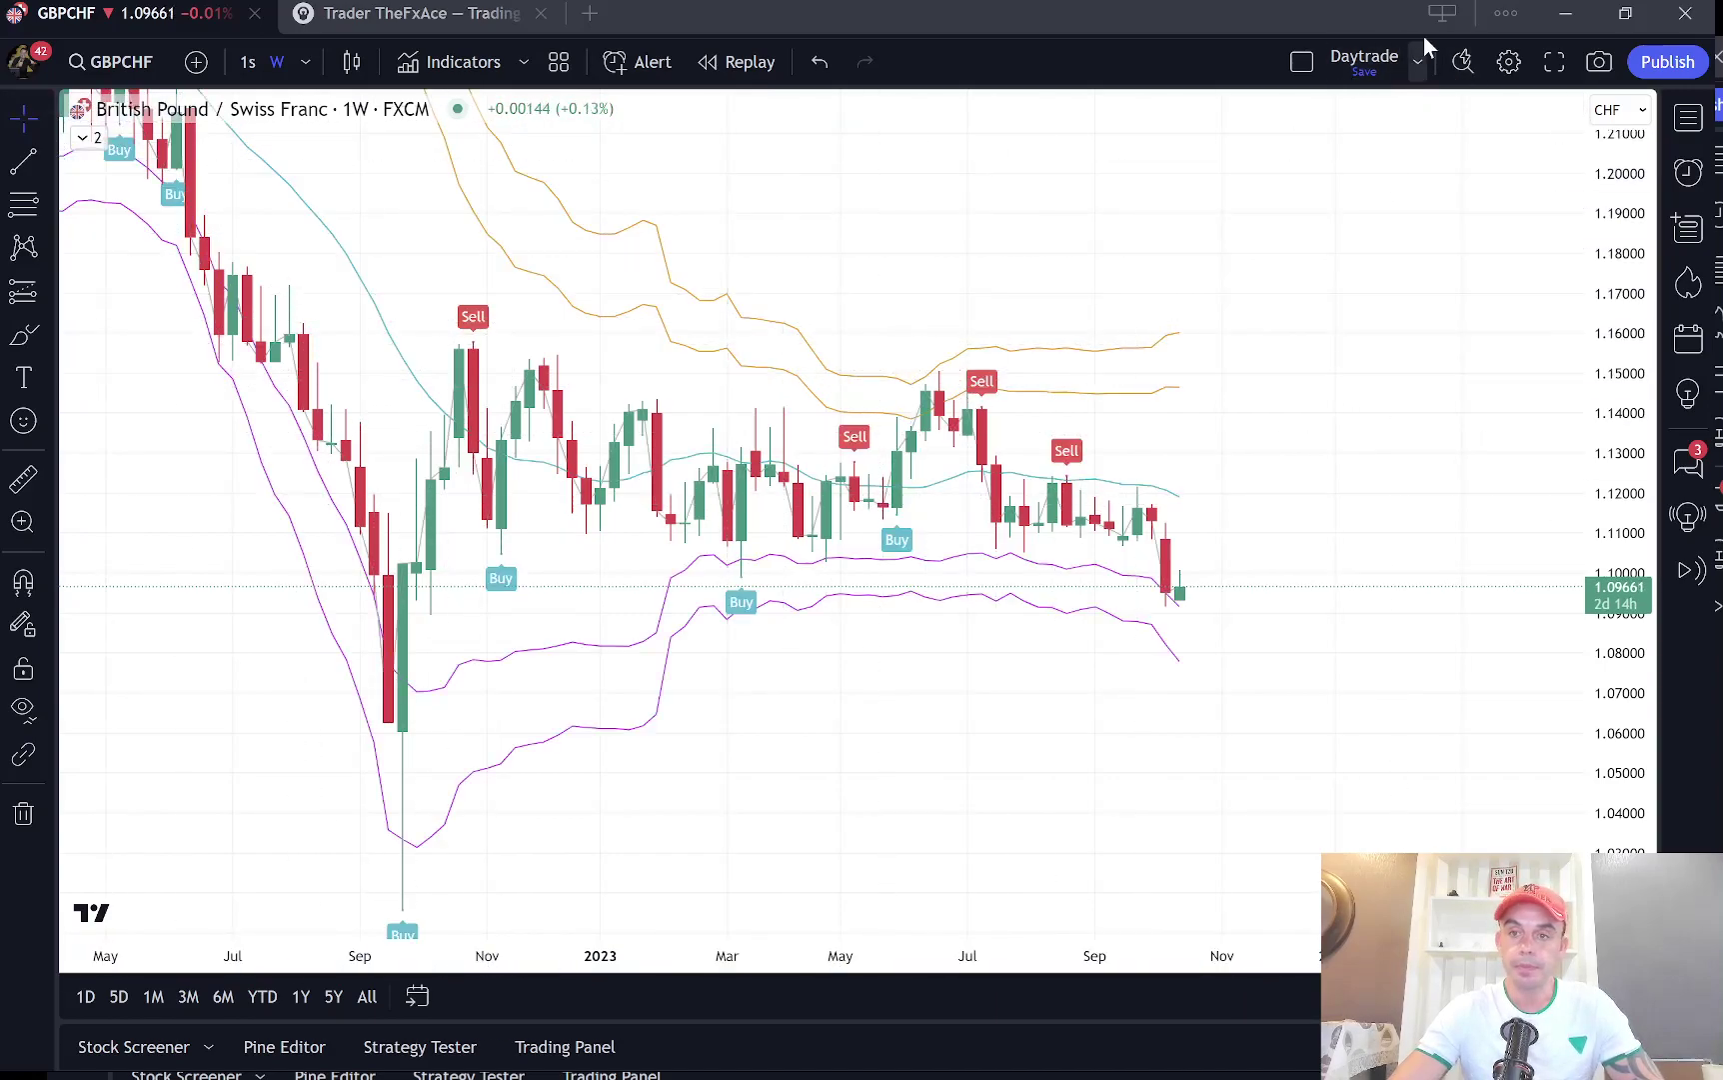
pyautogui.click(1417, 61)
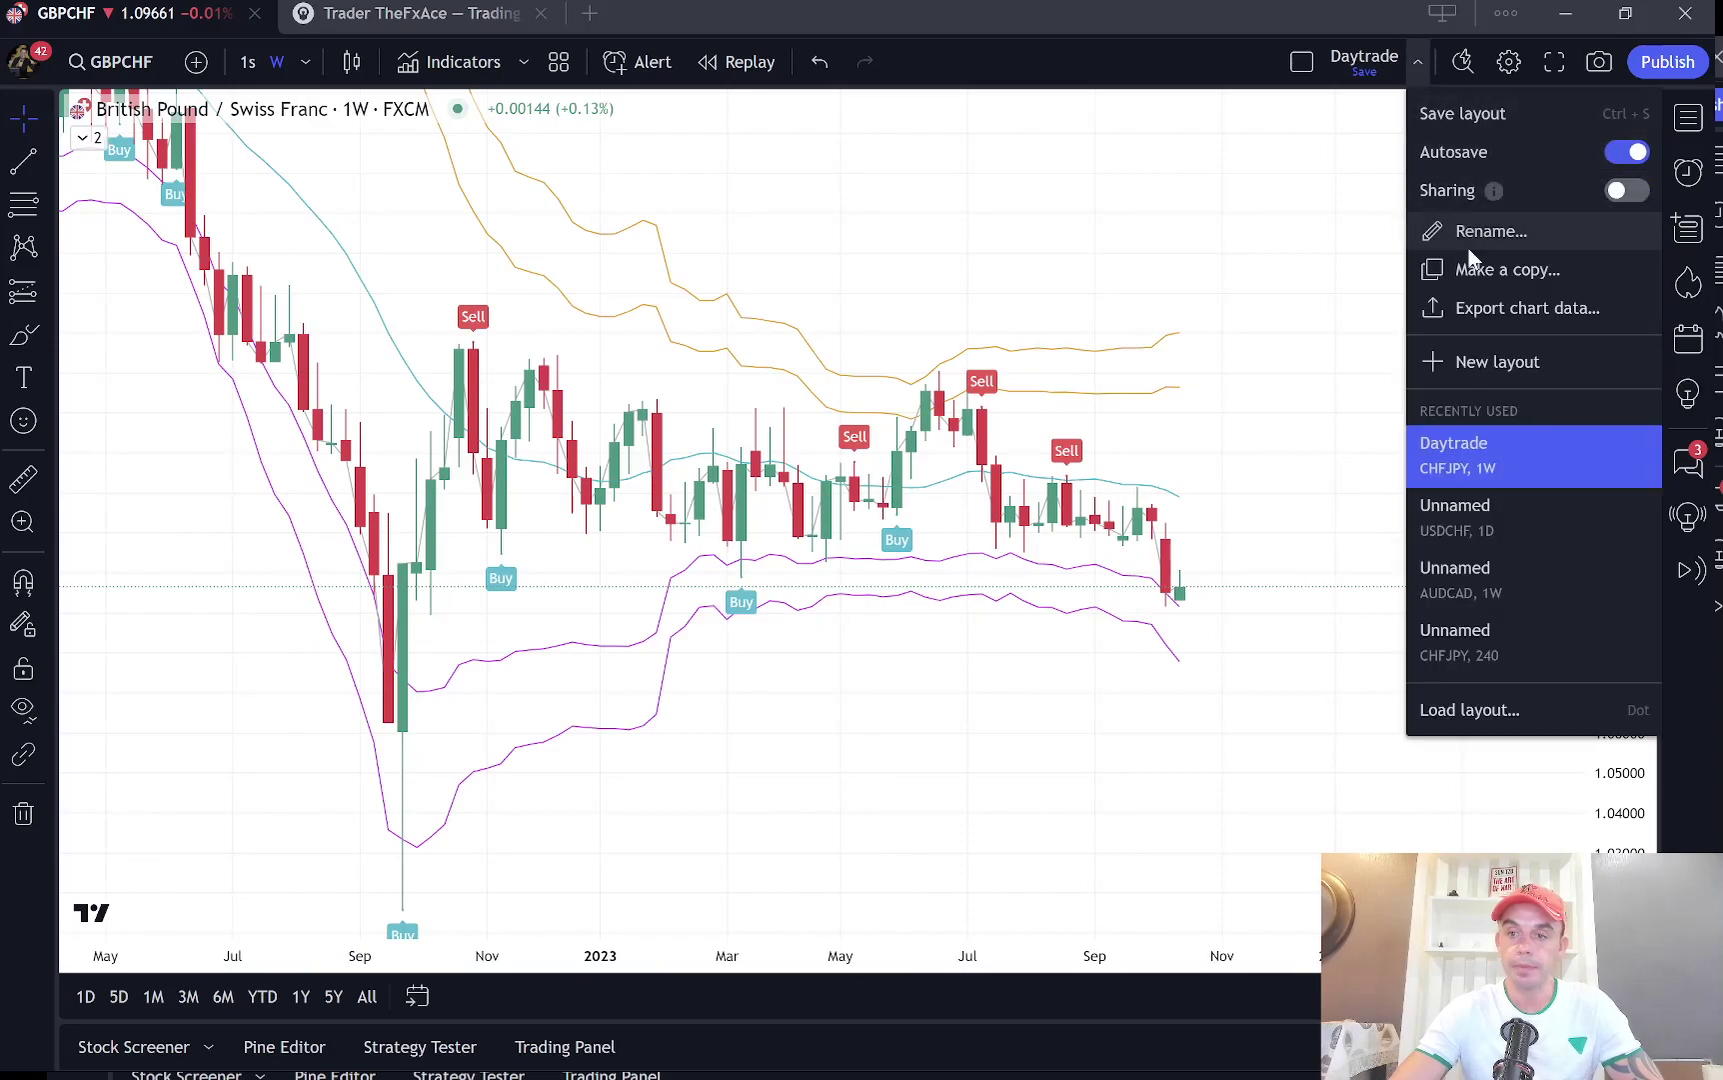
pyautogui.click(1486, 448)
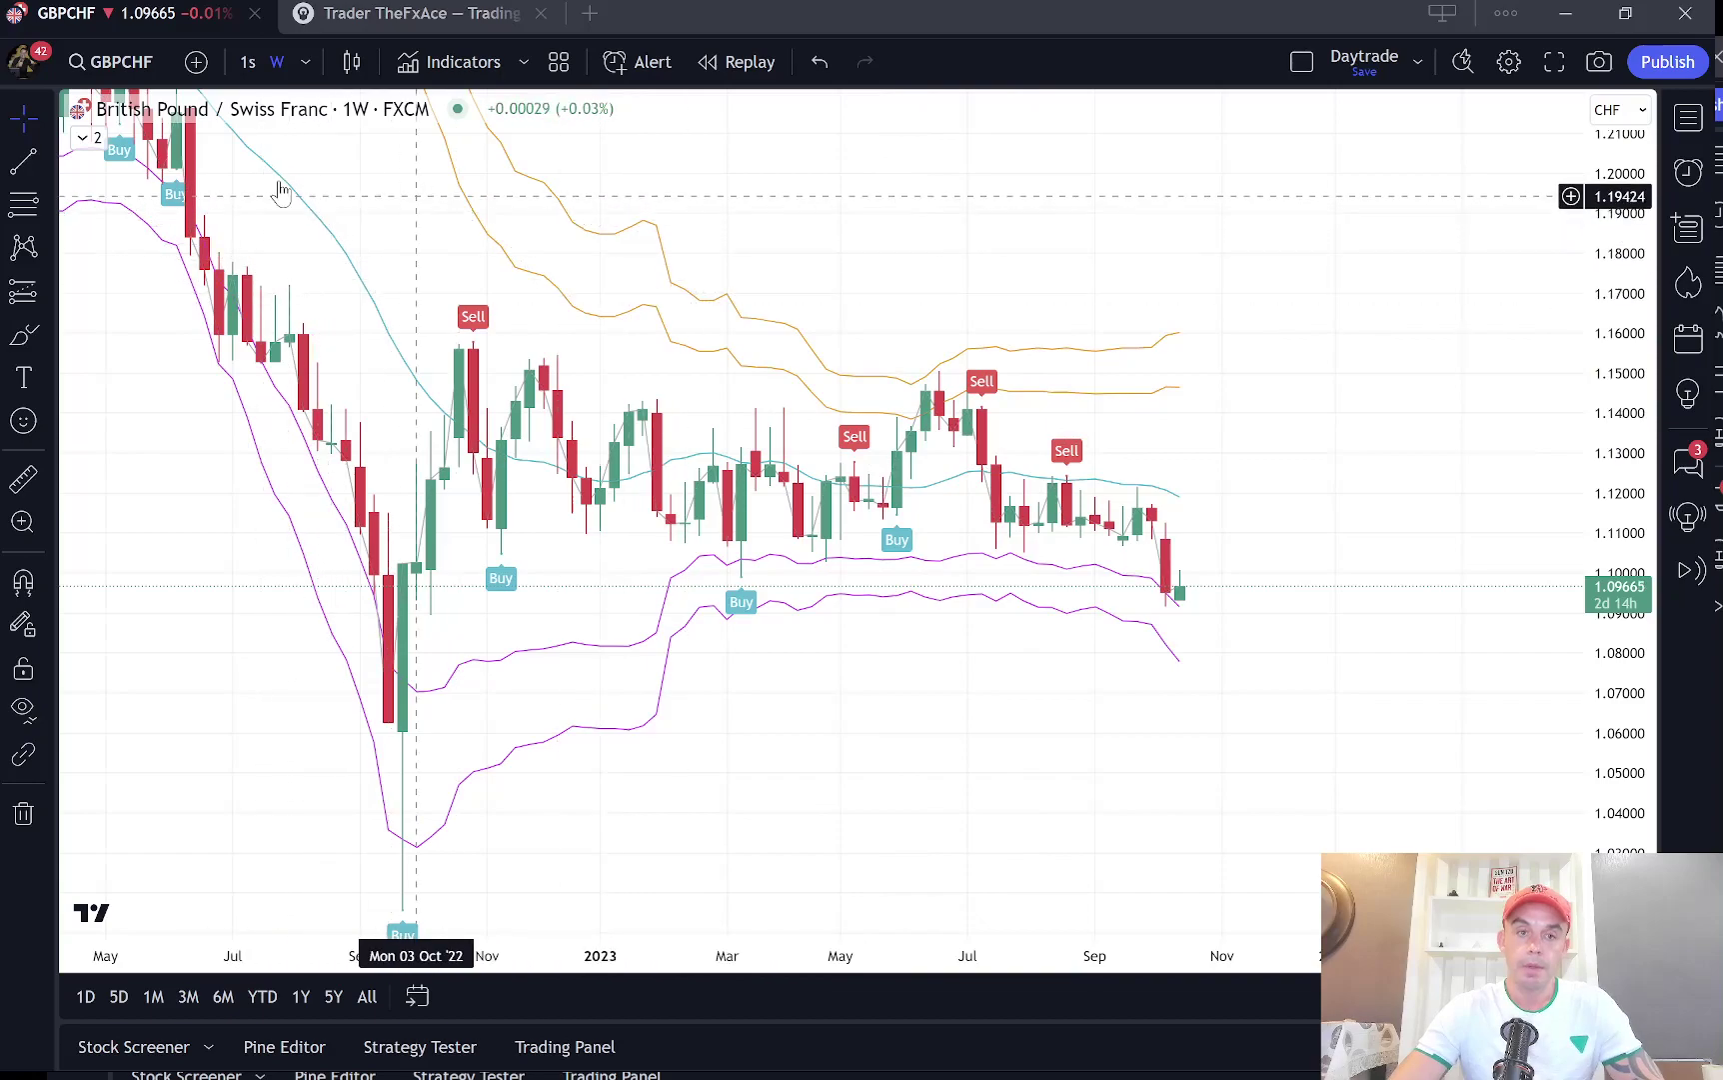
# Step: Hide the TRFX King System indicator on the chart and collapse the indicator legend
pyautogui.click(84, 136)
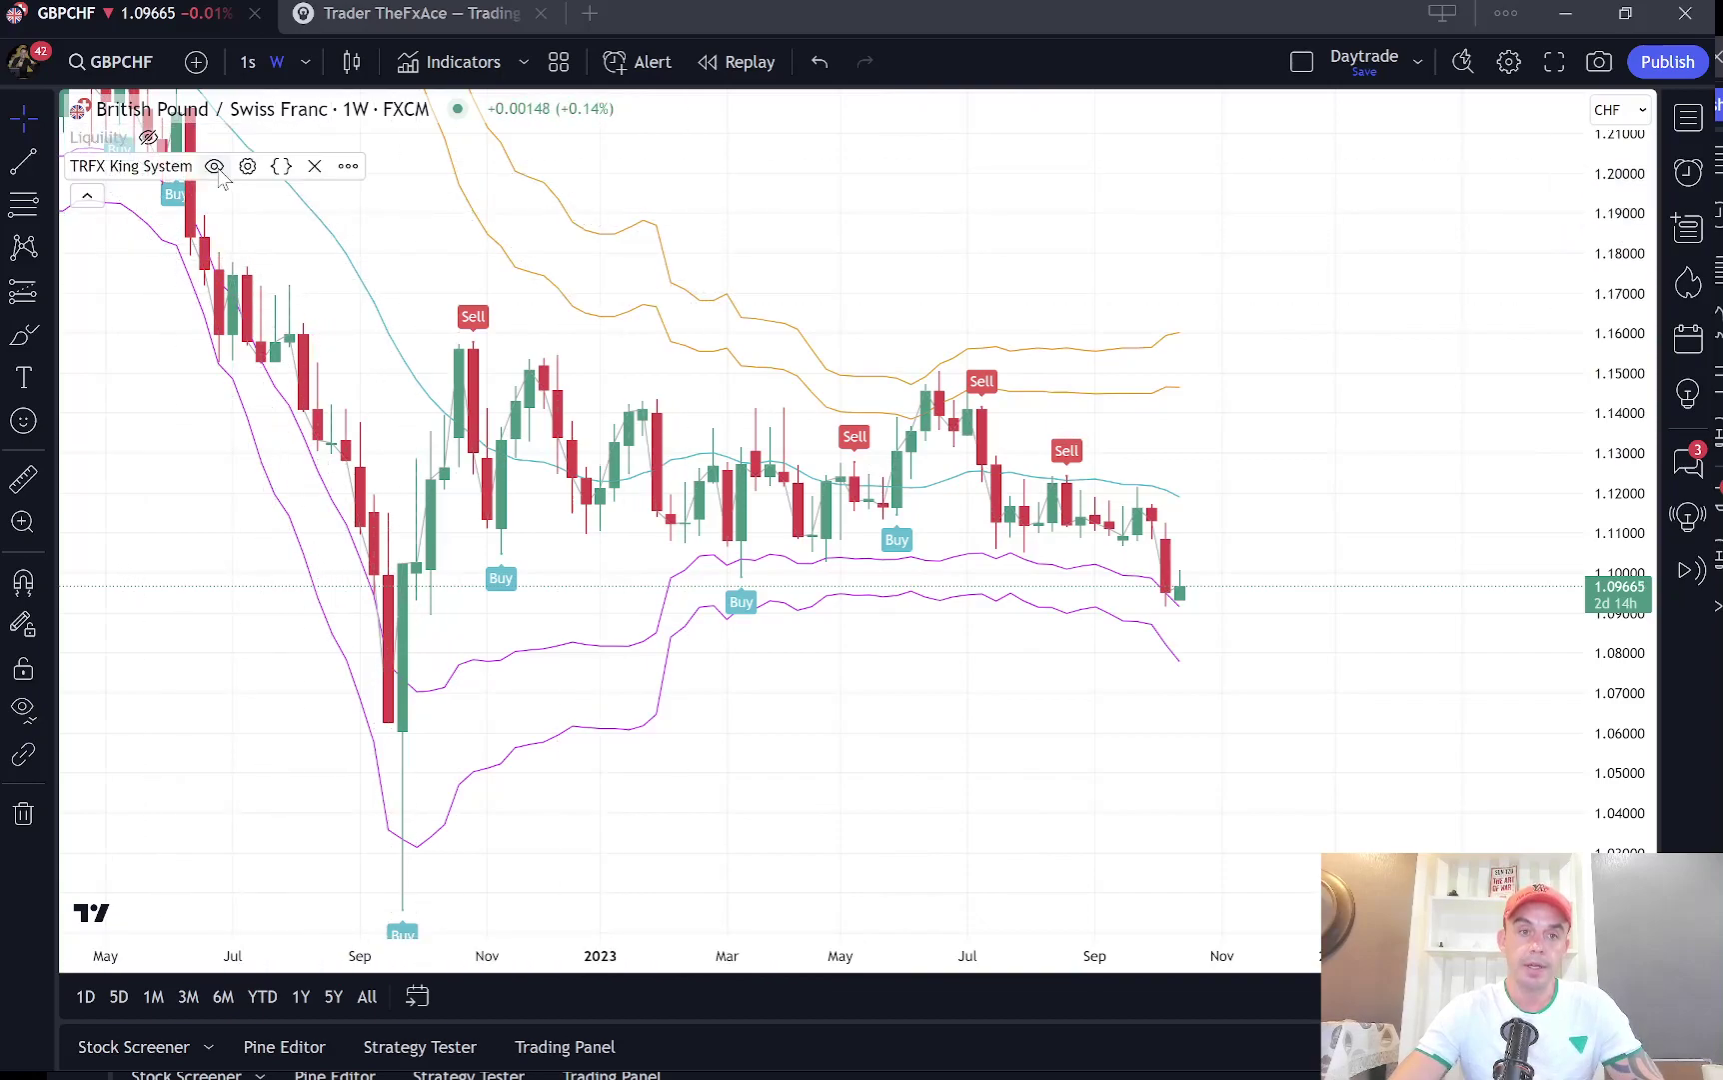
pyautogui.click(214, 166)
pyautogui.click(87, 195)
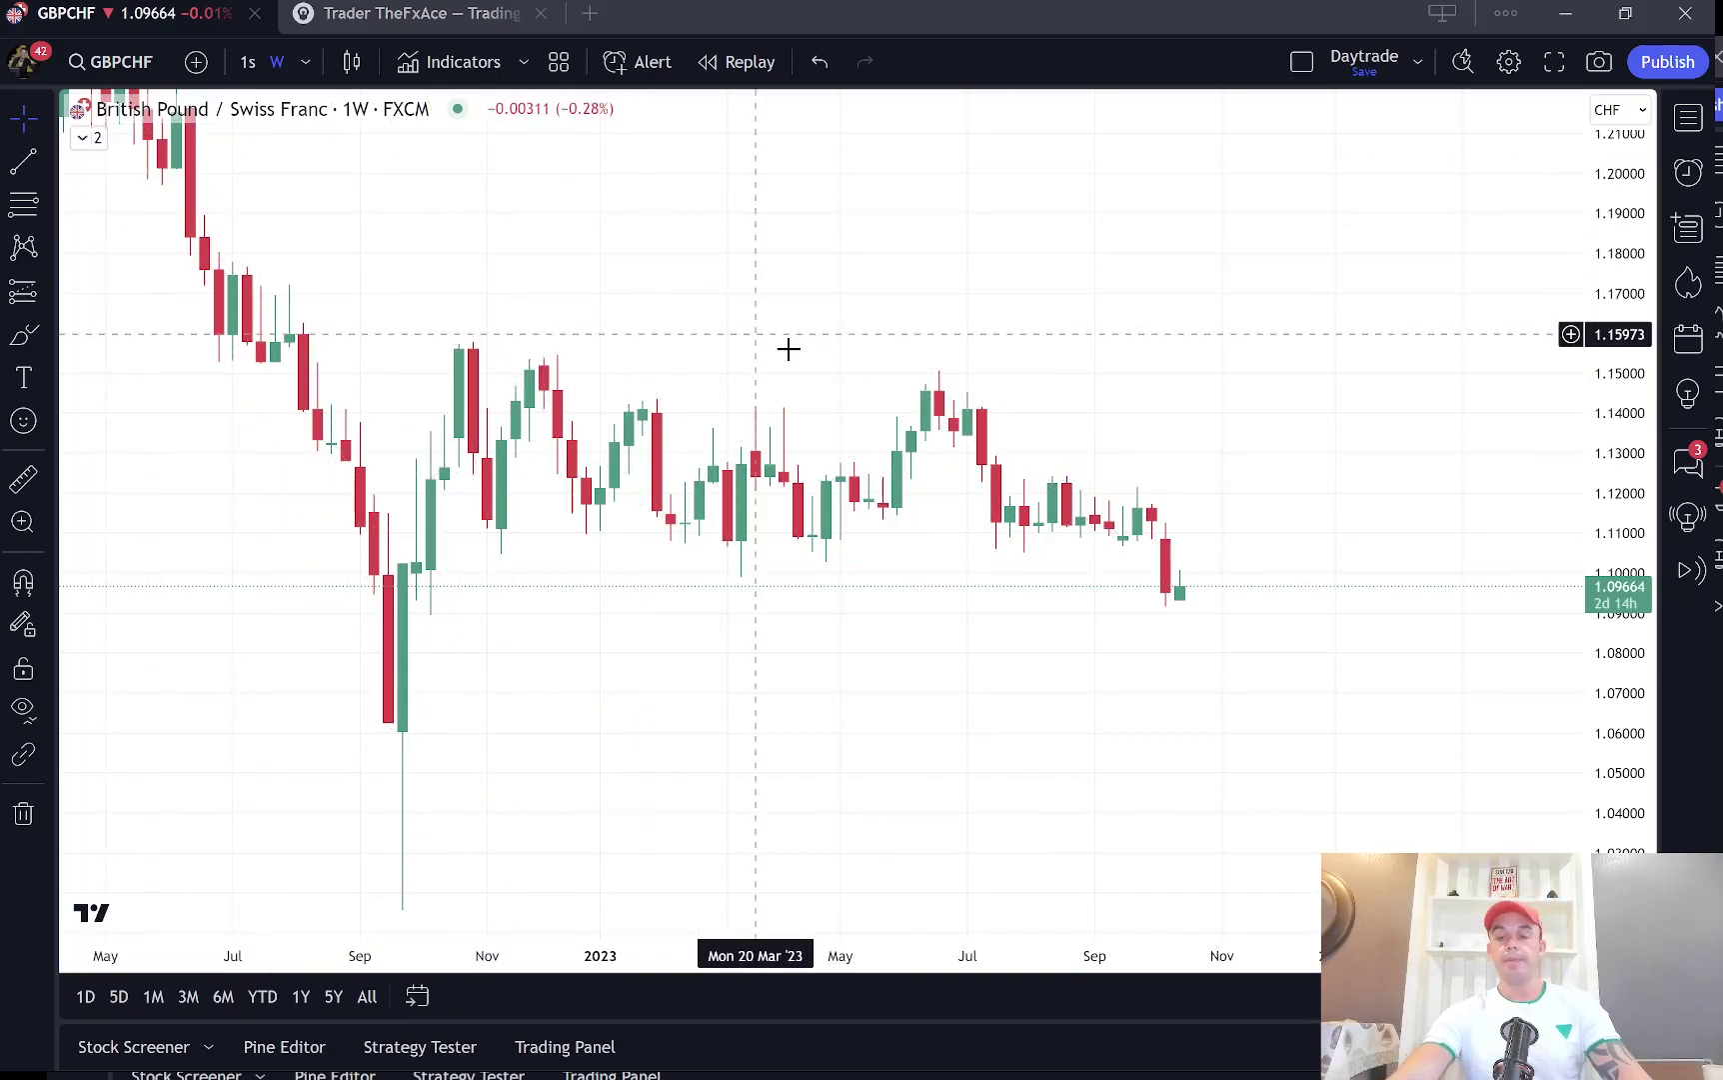
# Step: Switch the GBPCHF chart to the 1 month timeframe
pyautogui.moveTo(1620, 398); pyautogui.dragTo(1507, 483)
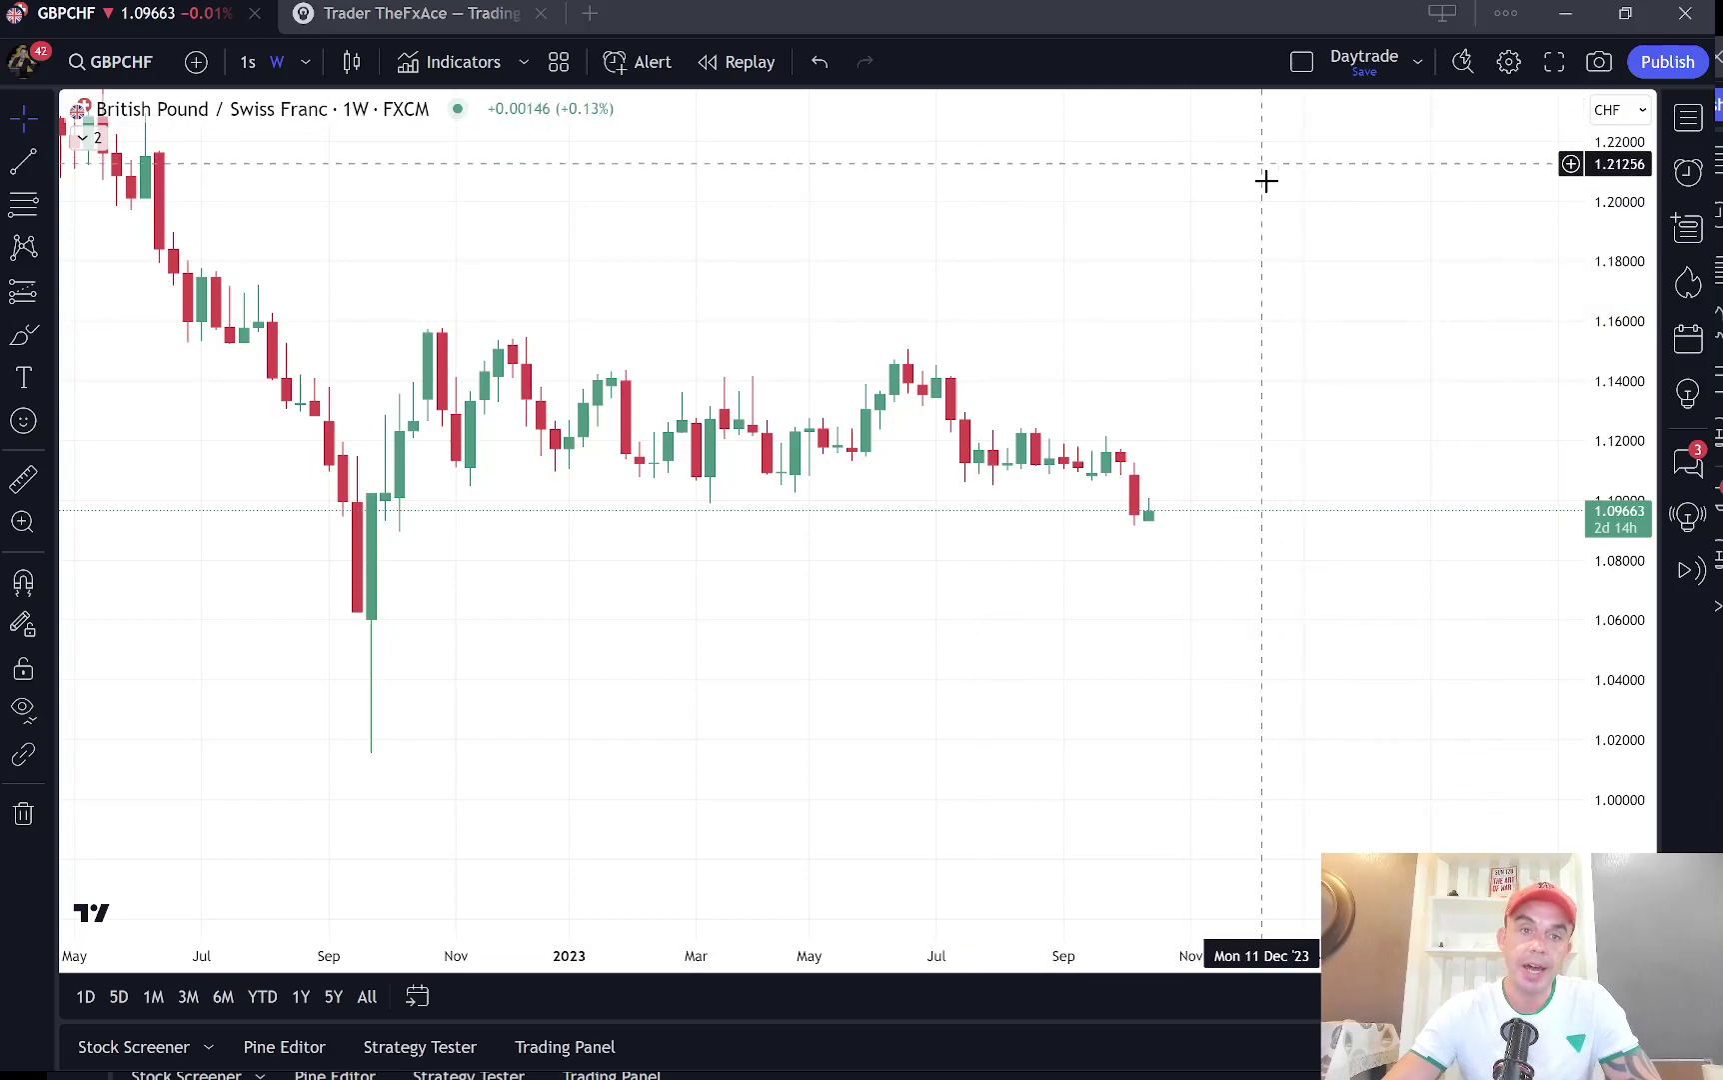
pyautogui.moveTo(1267, 180); pyautogui.dragTo(1274, 227)
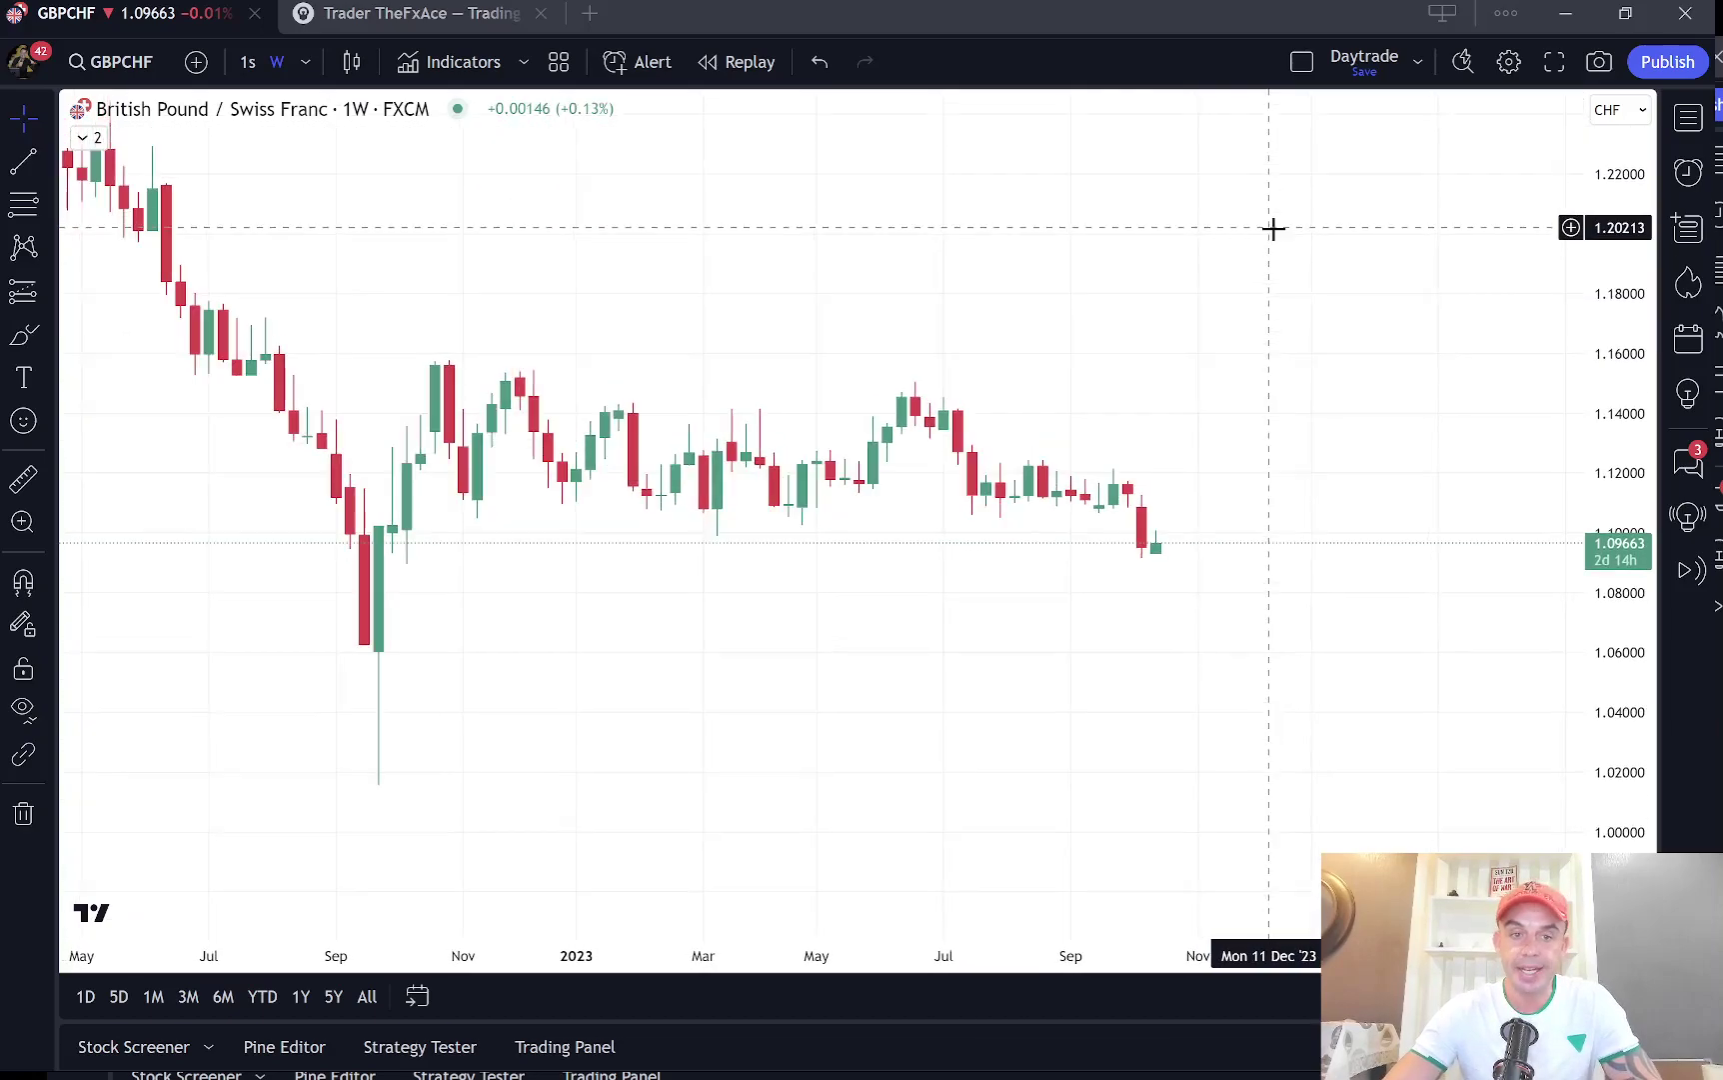
pyautogui.click(304, 62)
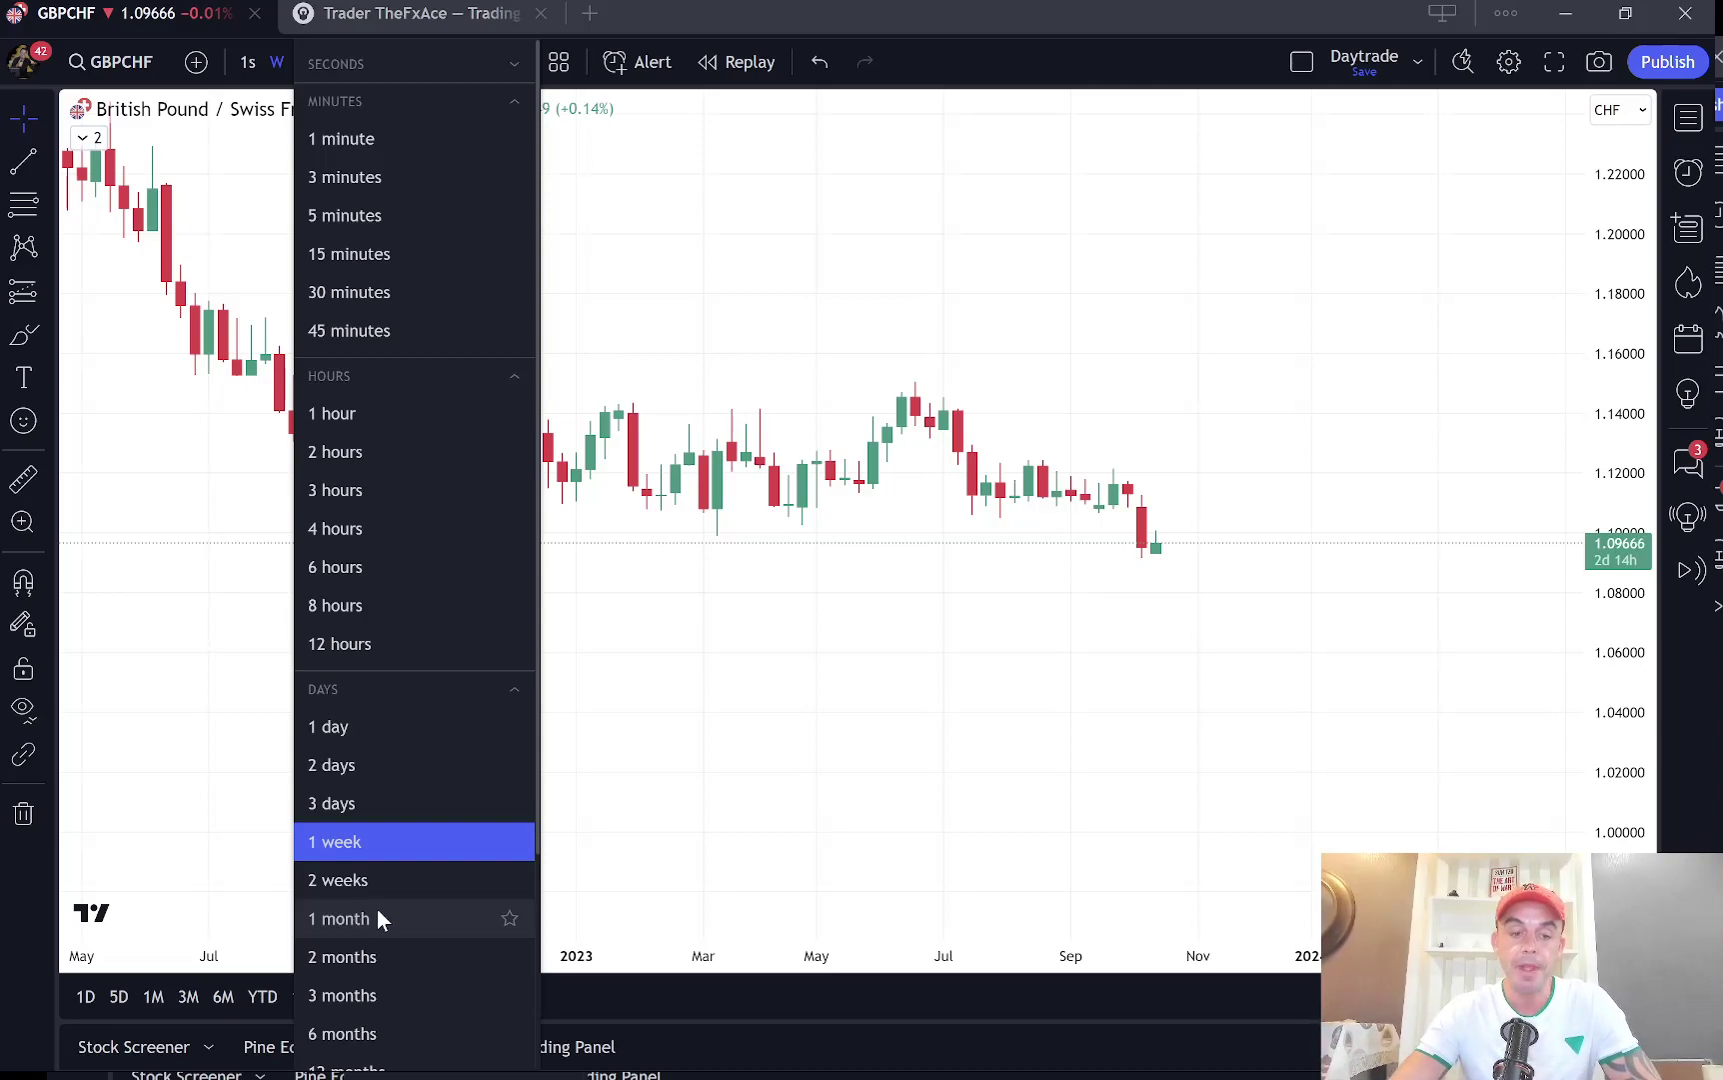
pyautogui.click(376, 917)
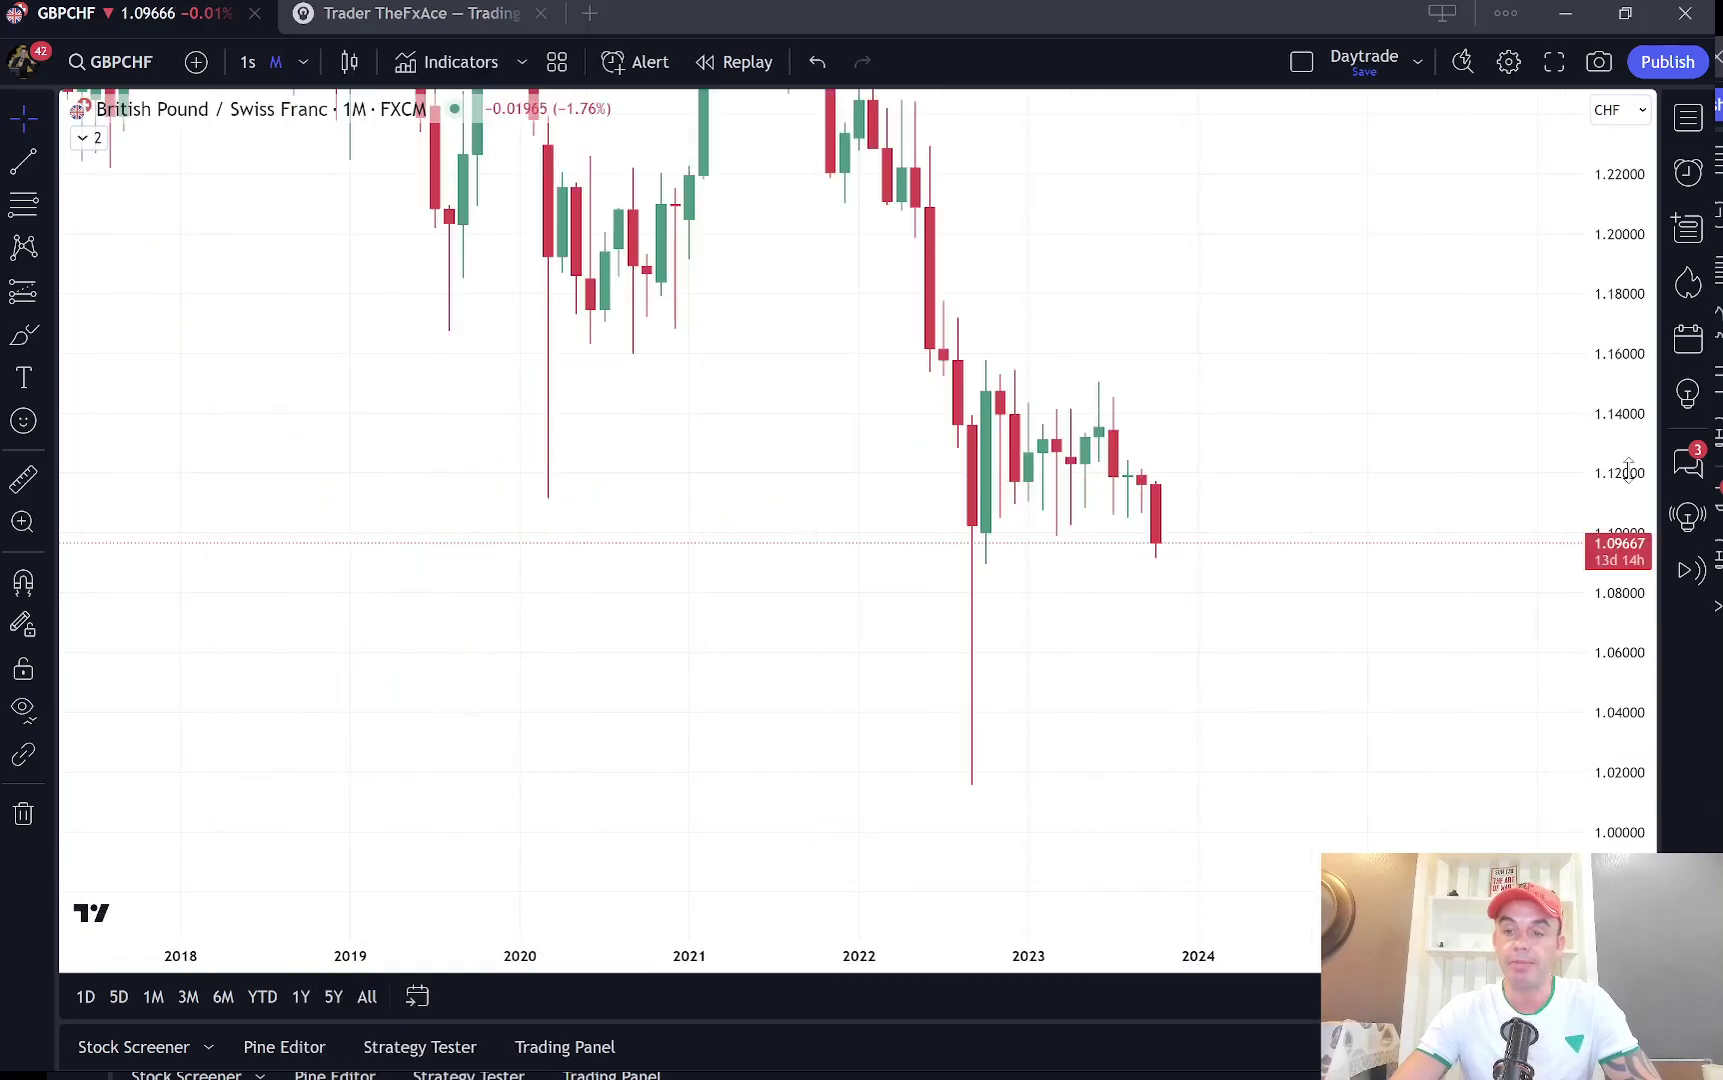
# Step: Draw a horizontal line at about 1.1066 along the support beneath the 2023 candles on the monthly chart
pyautogui.moveTo(1629, 469); pyautogui.dragTo(1627, 675)
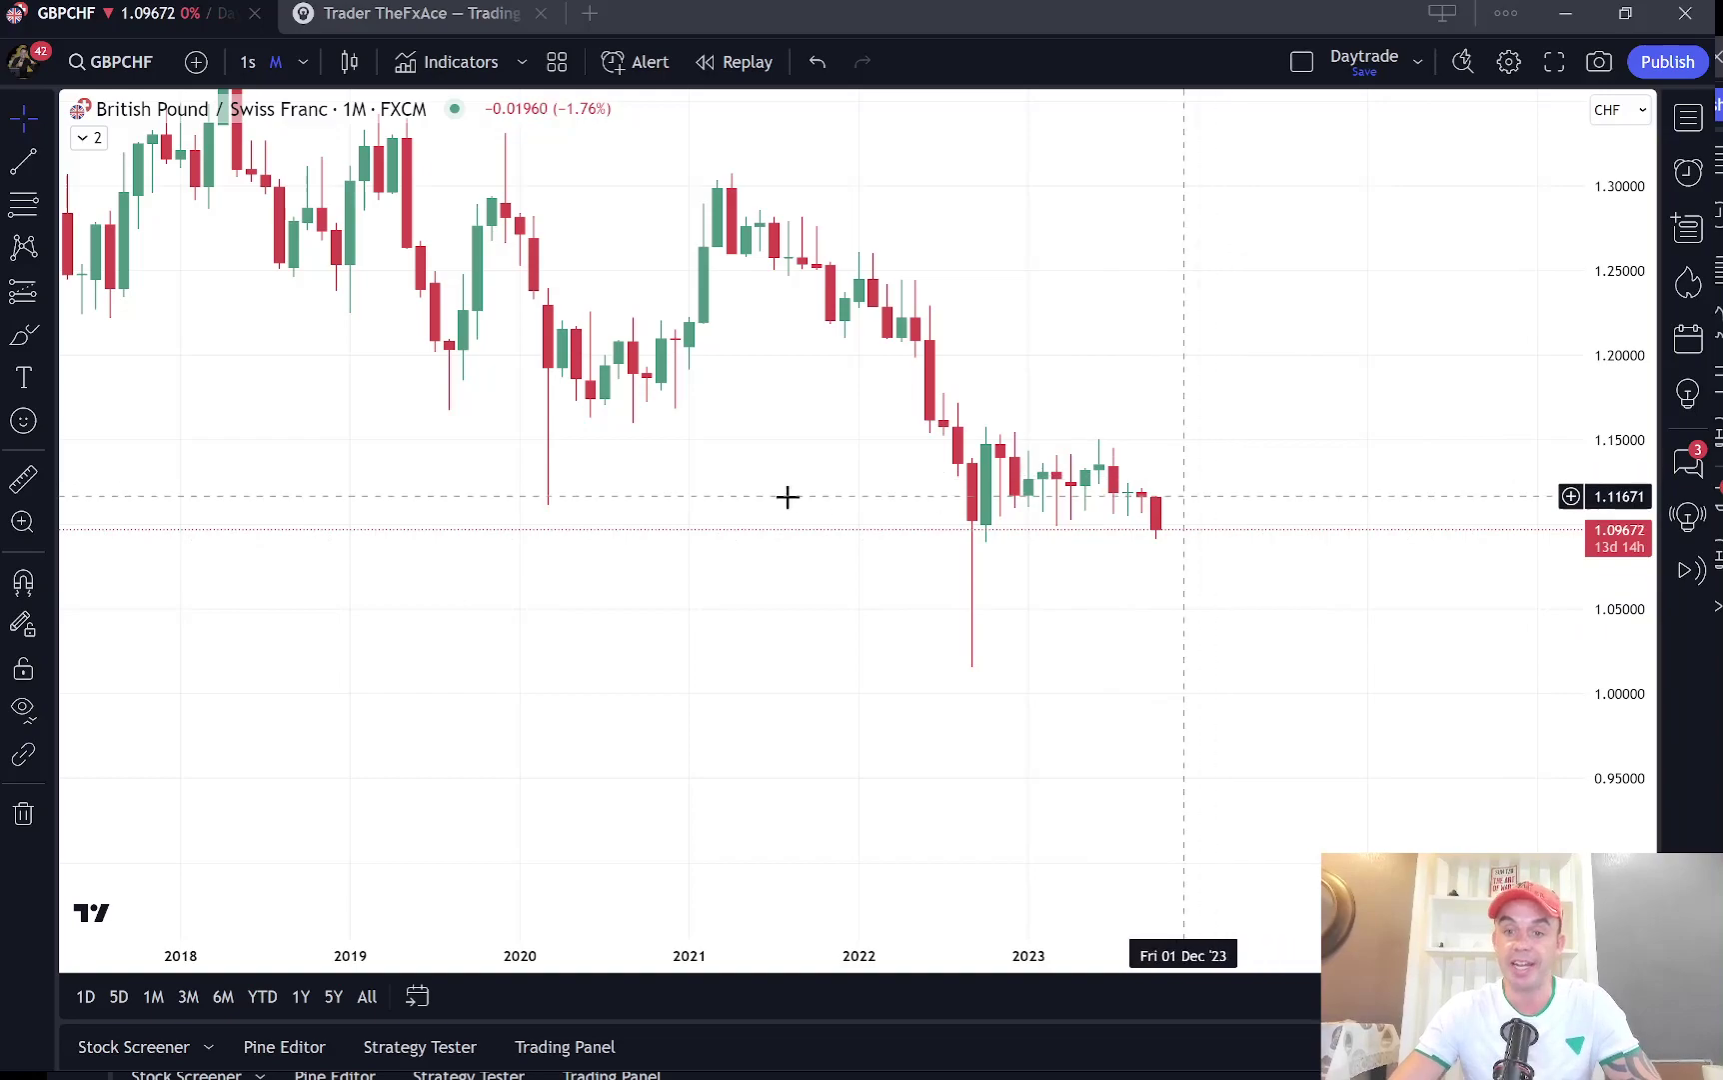
pyautogui.scroll(2, 1267, 467)
pyautogui.scroll(3, 1300, 465)
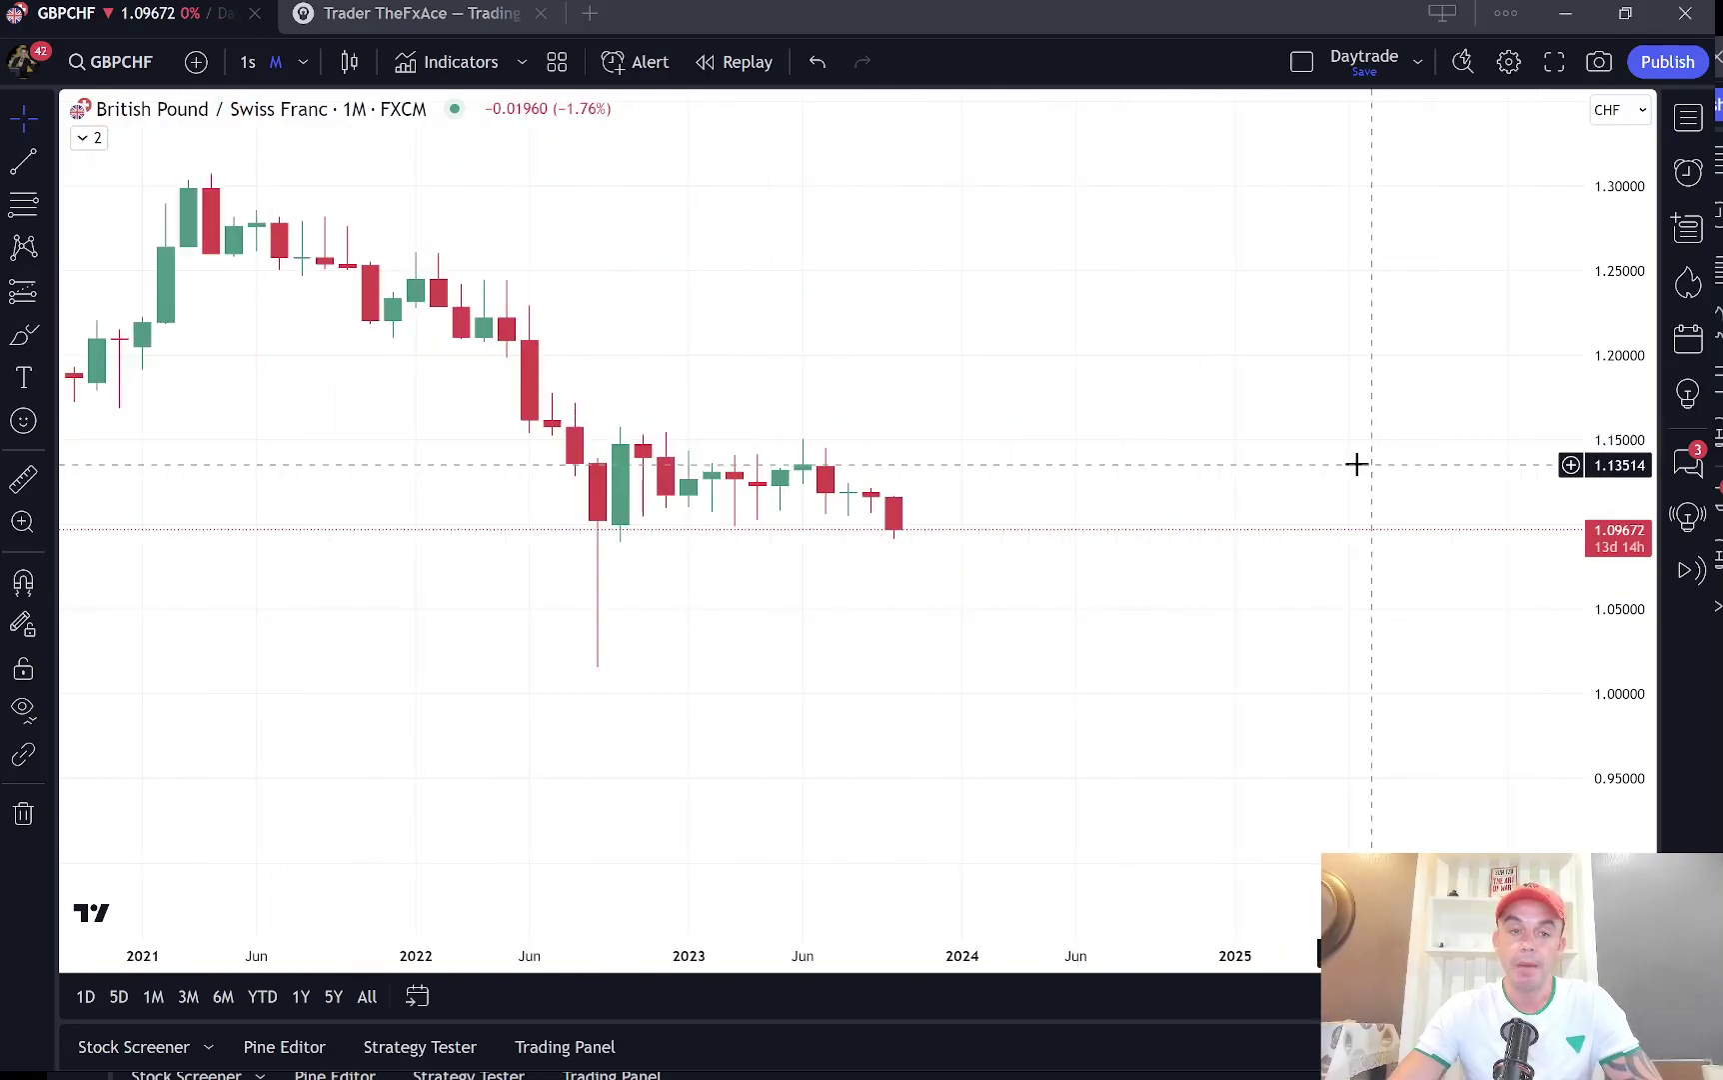
pyautogui.scroll(-4, 1430, 300)
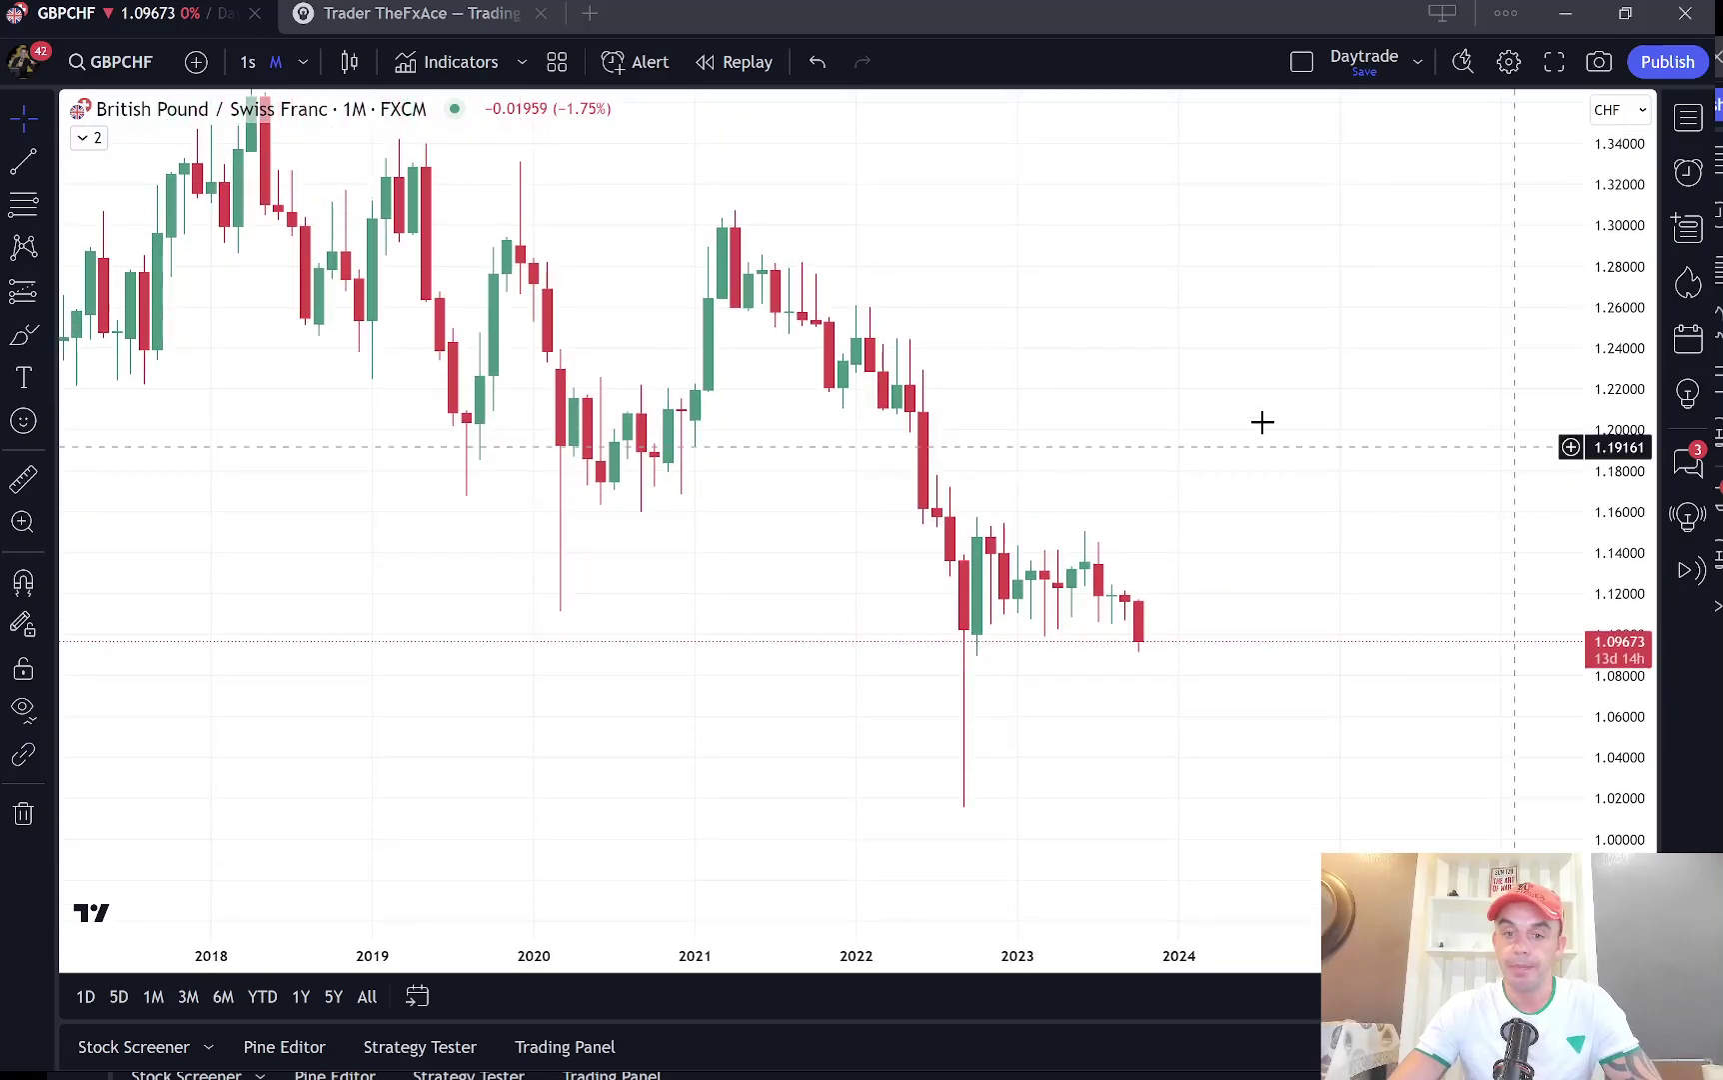
pyautogui.click(49, 163)
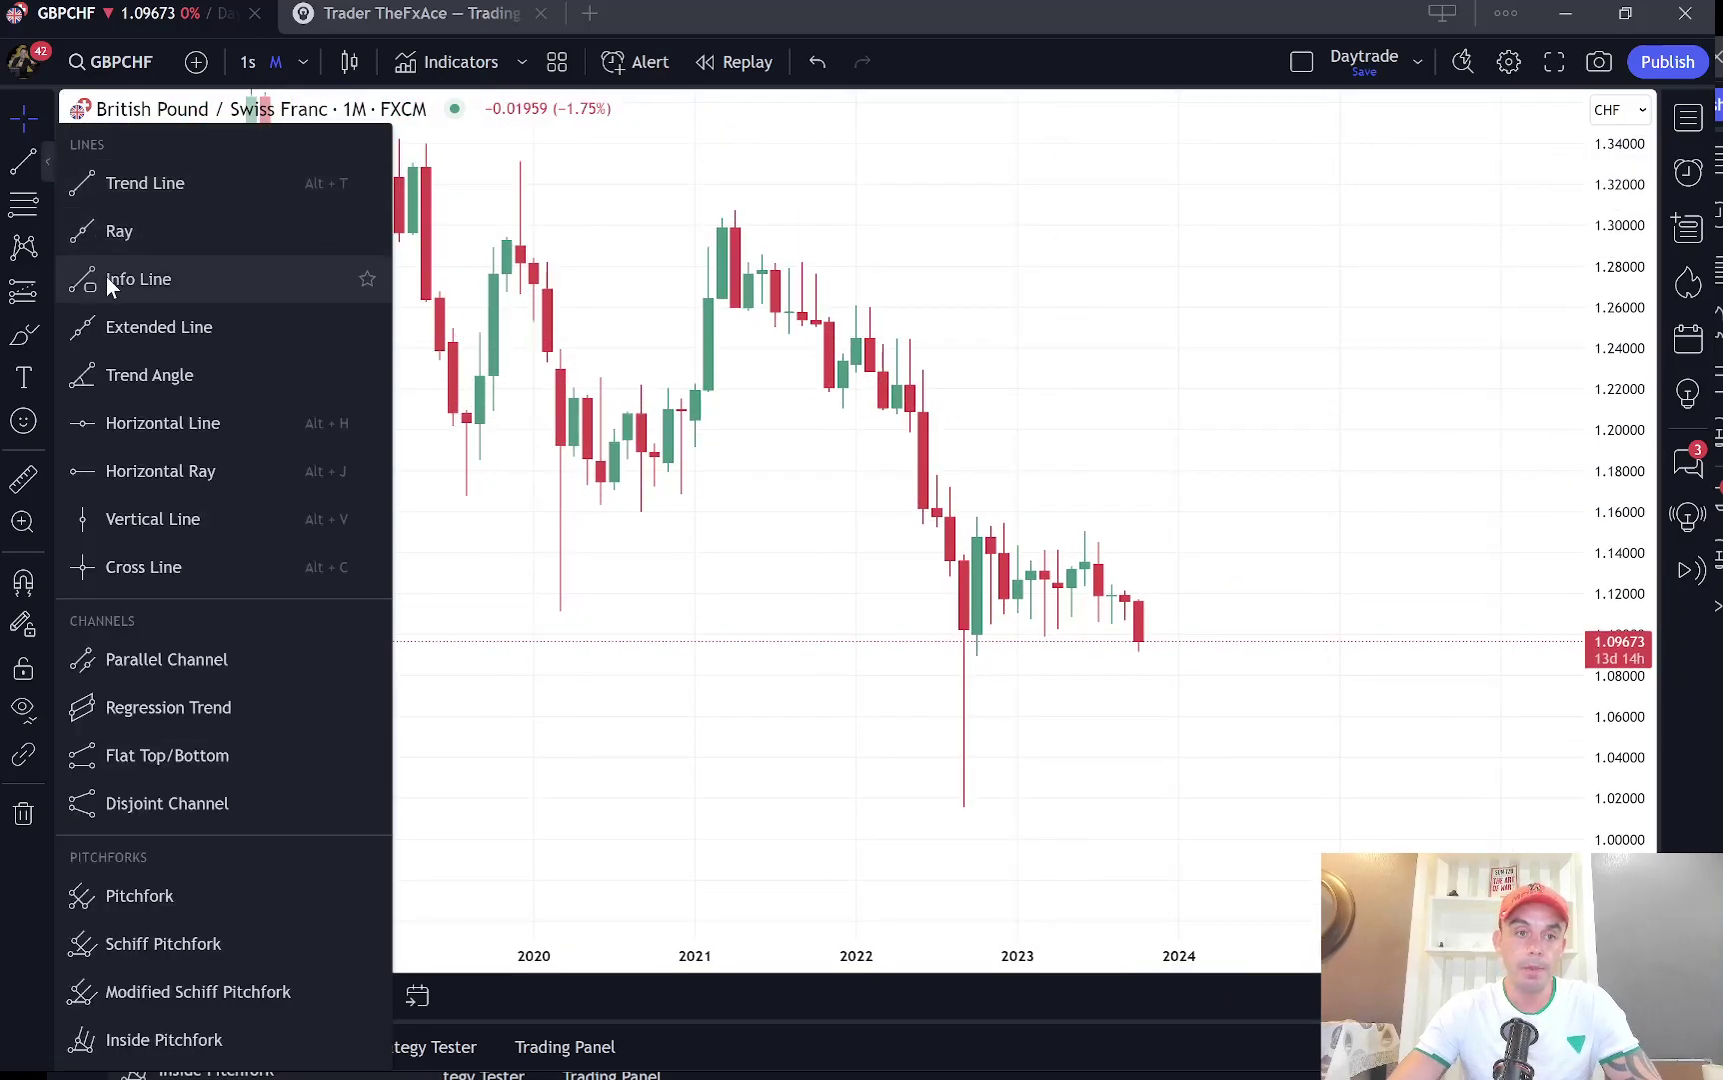
pyautogui.click(144, 415)
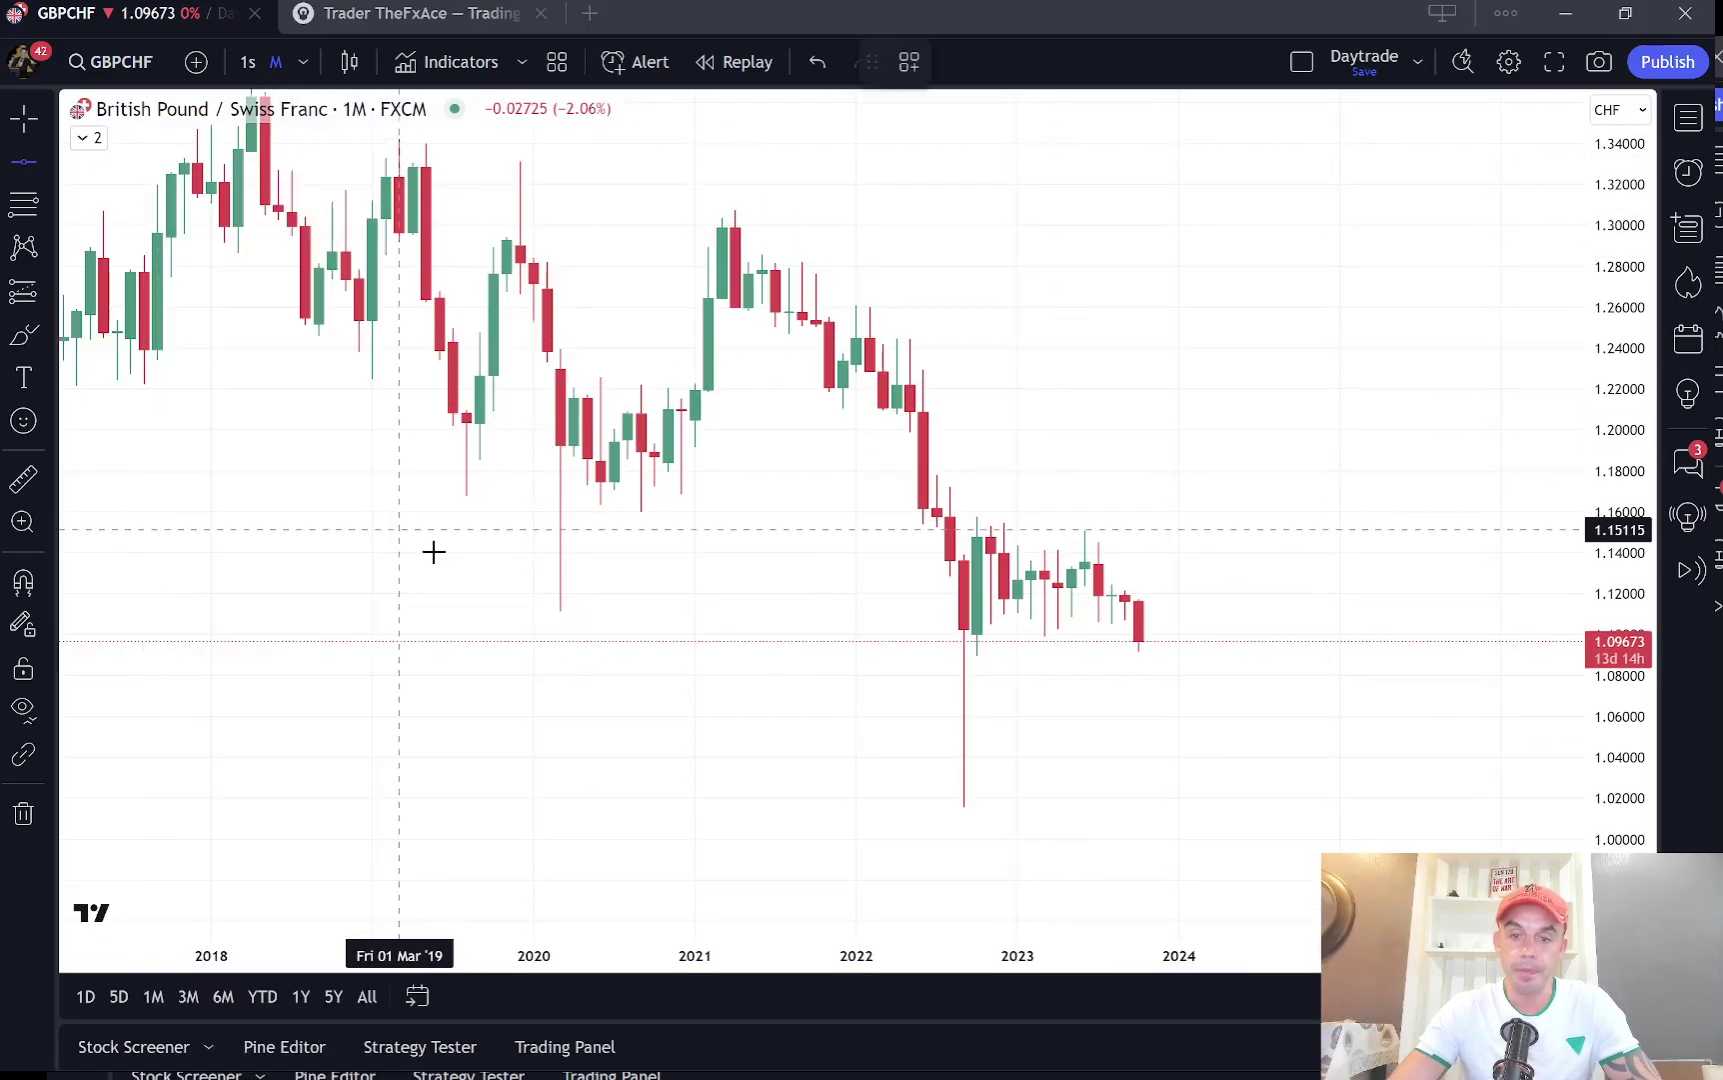
pyautogui.click(494, 621)
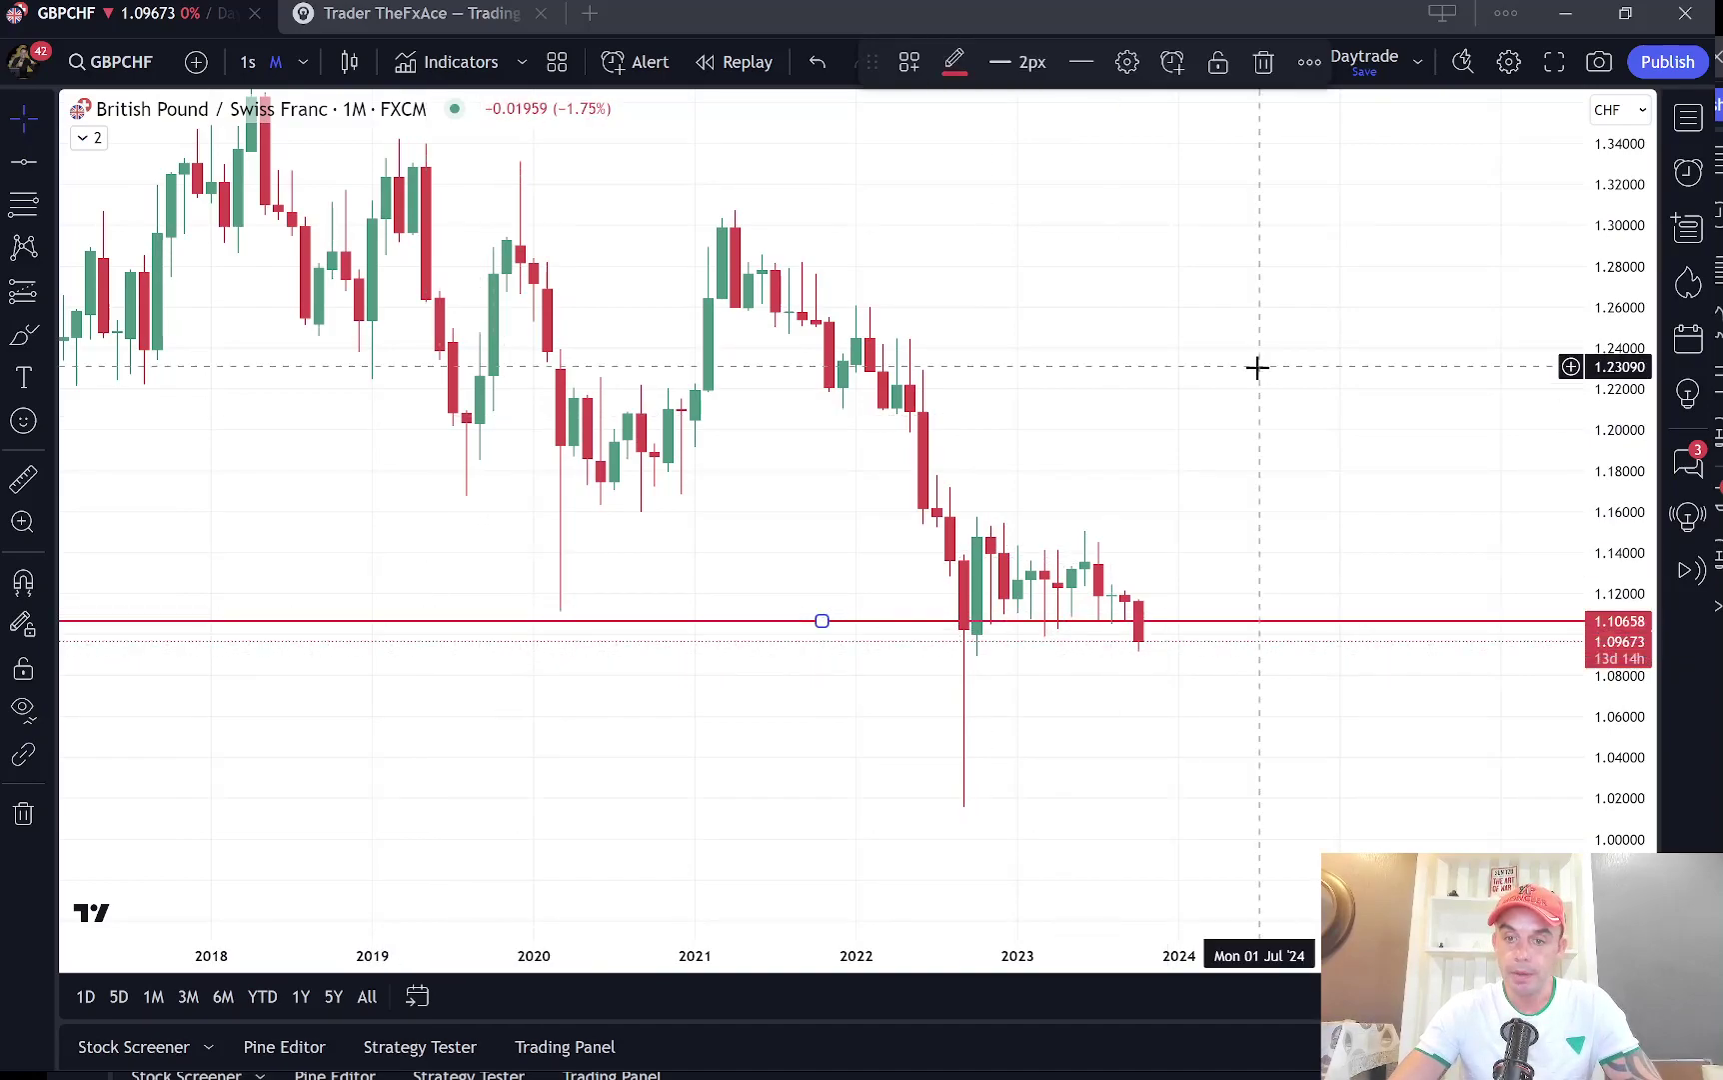
pyautogui.click(1284, 354)
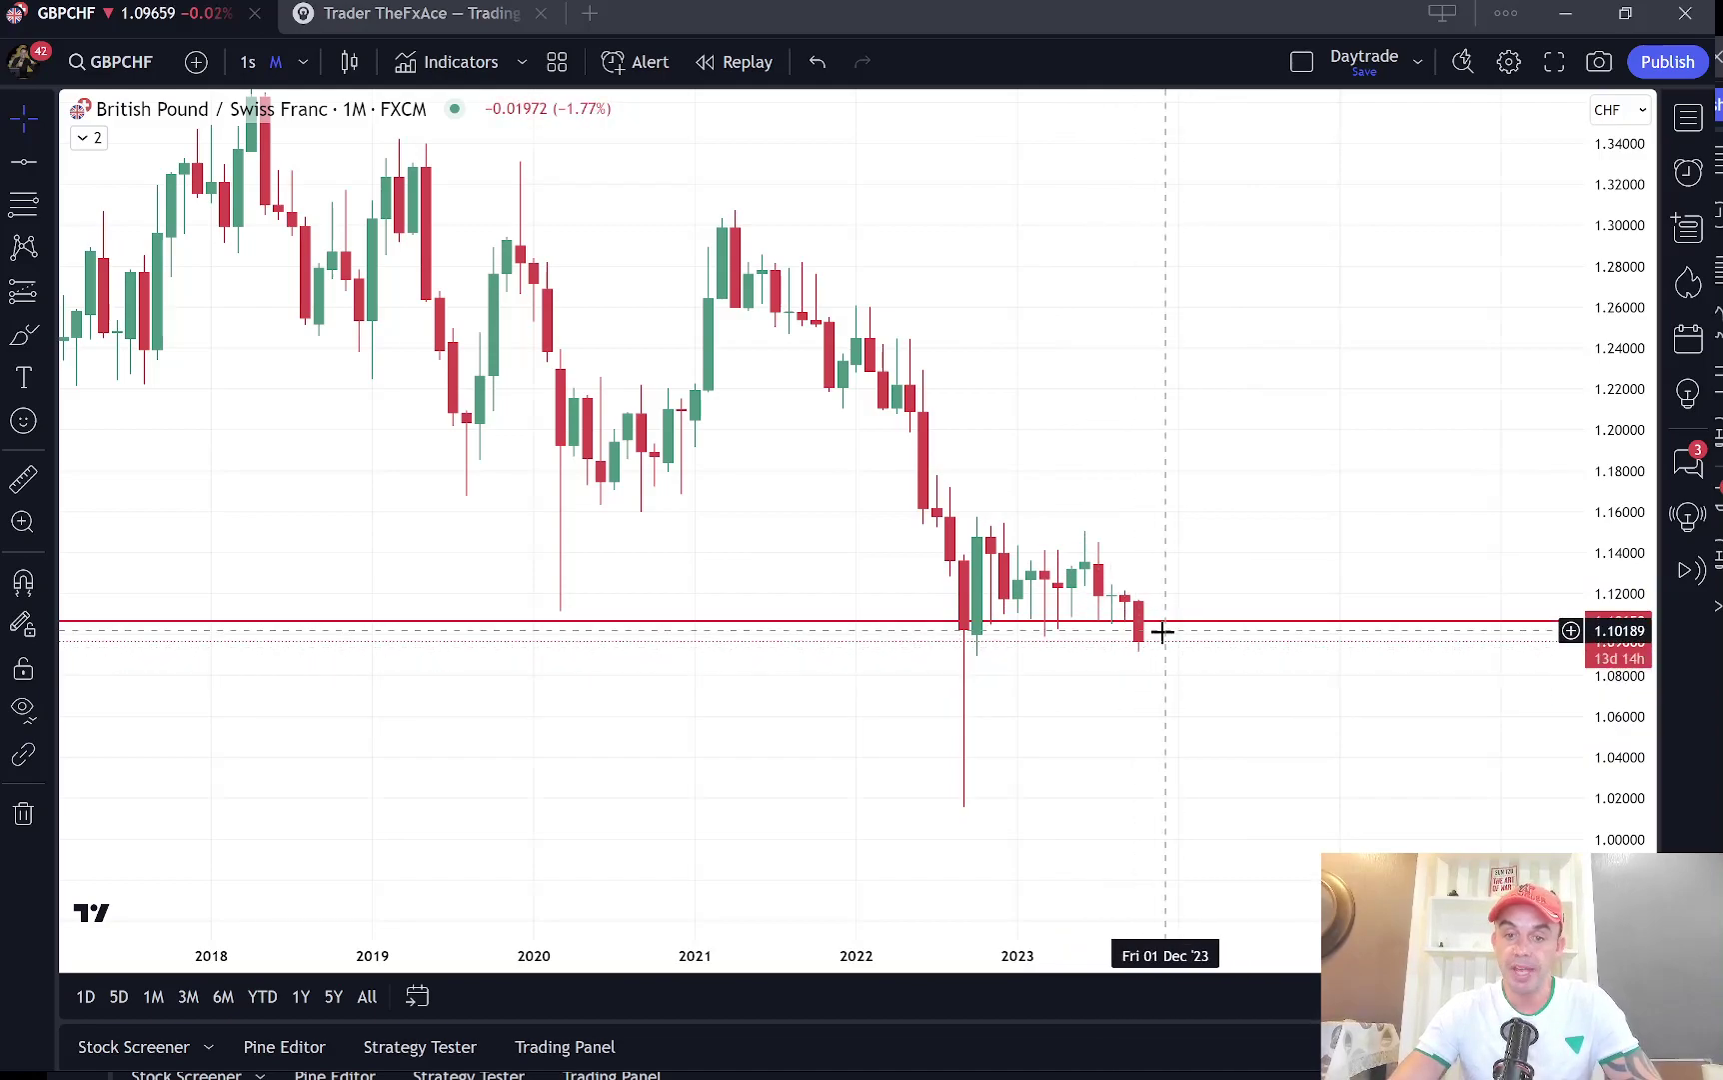
# Step: Draw a second horizontal line at about 1.0902, at the next support below the first line
pyautogui.click(24, 161)
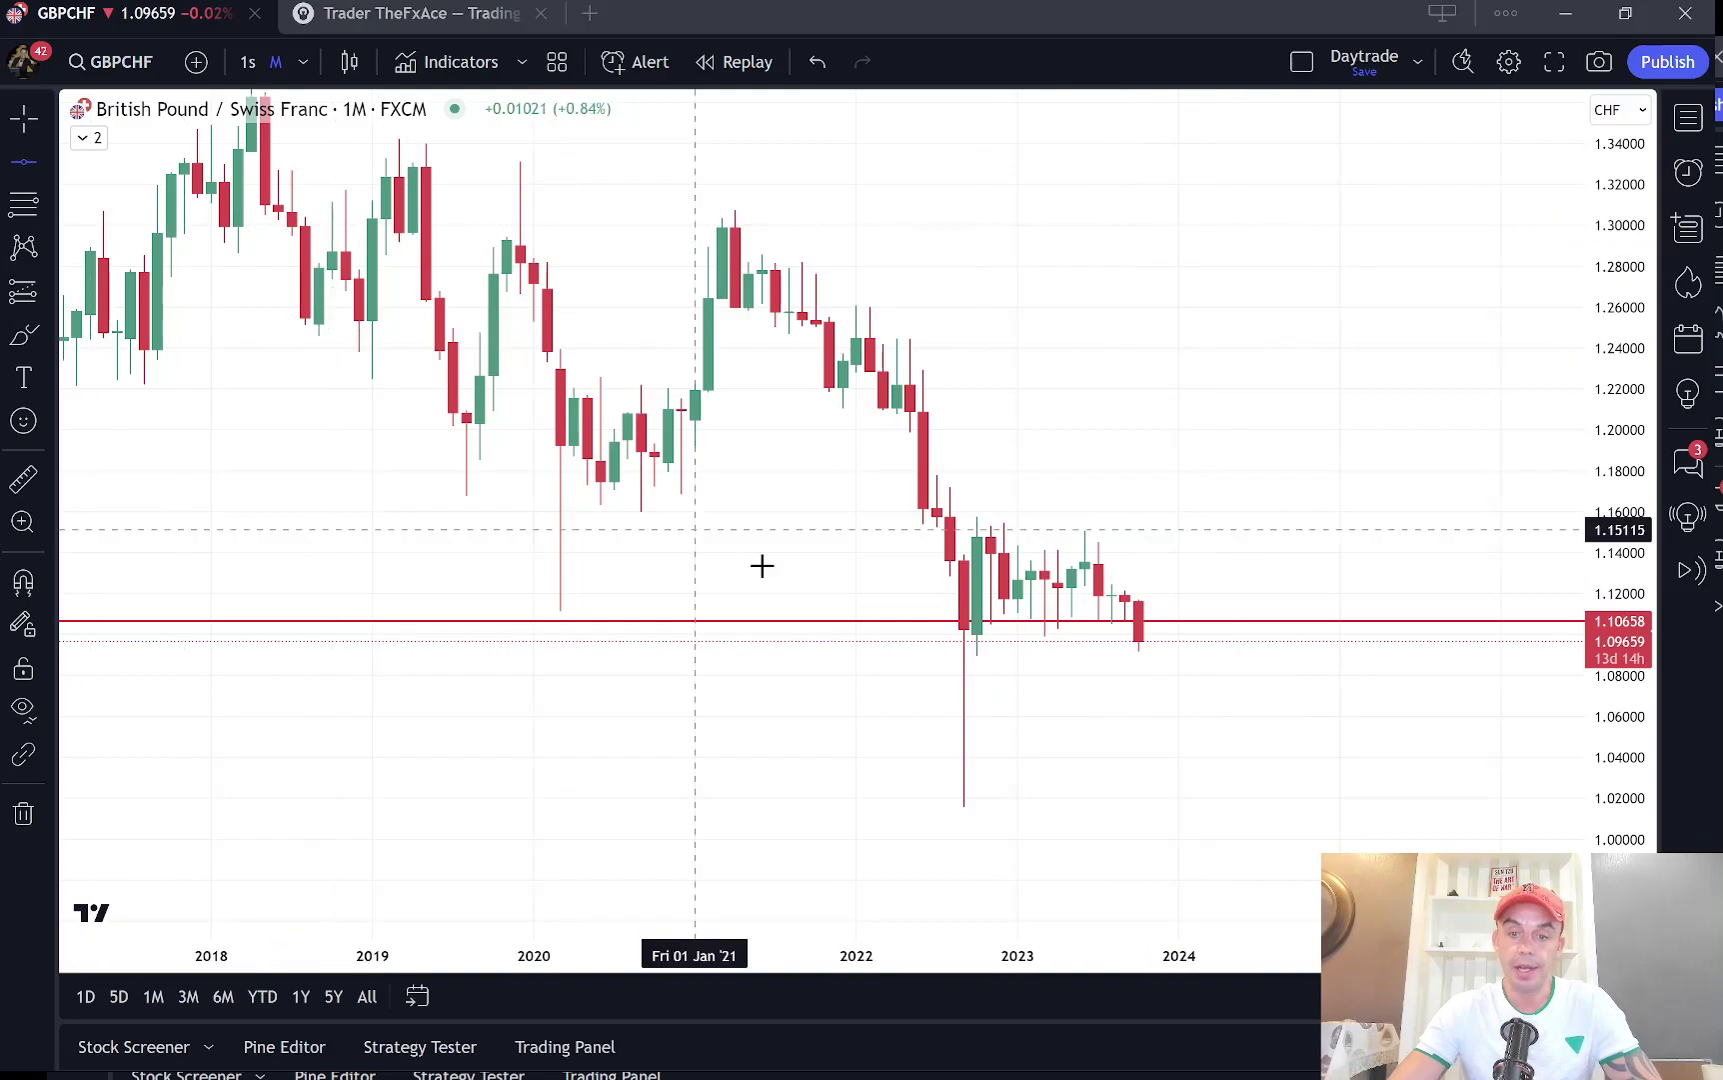
pyautogui.click(815, 647)
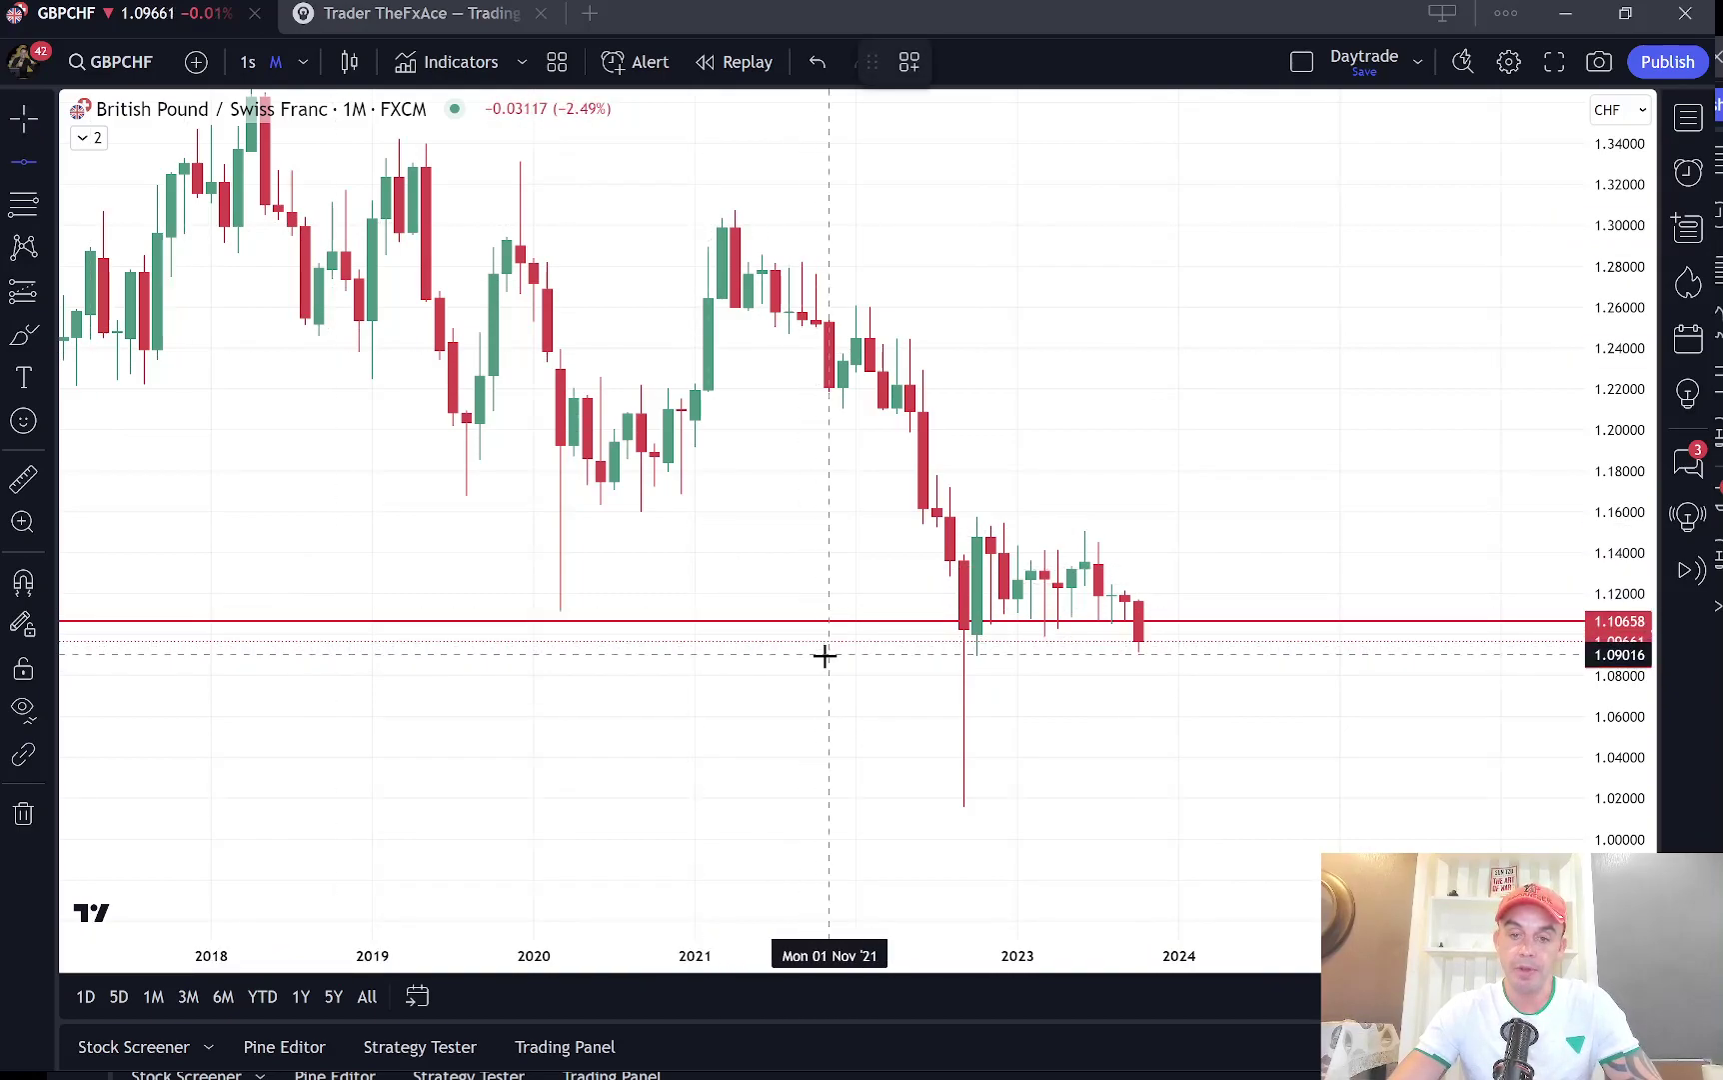
pyautogui.click(825, 654)
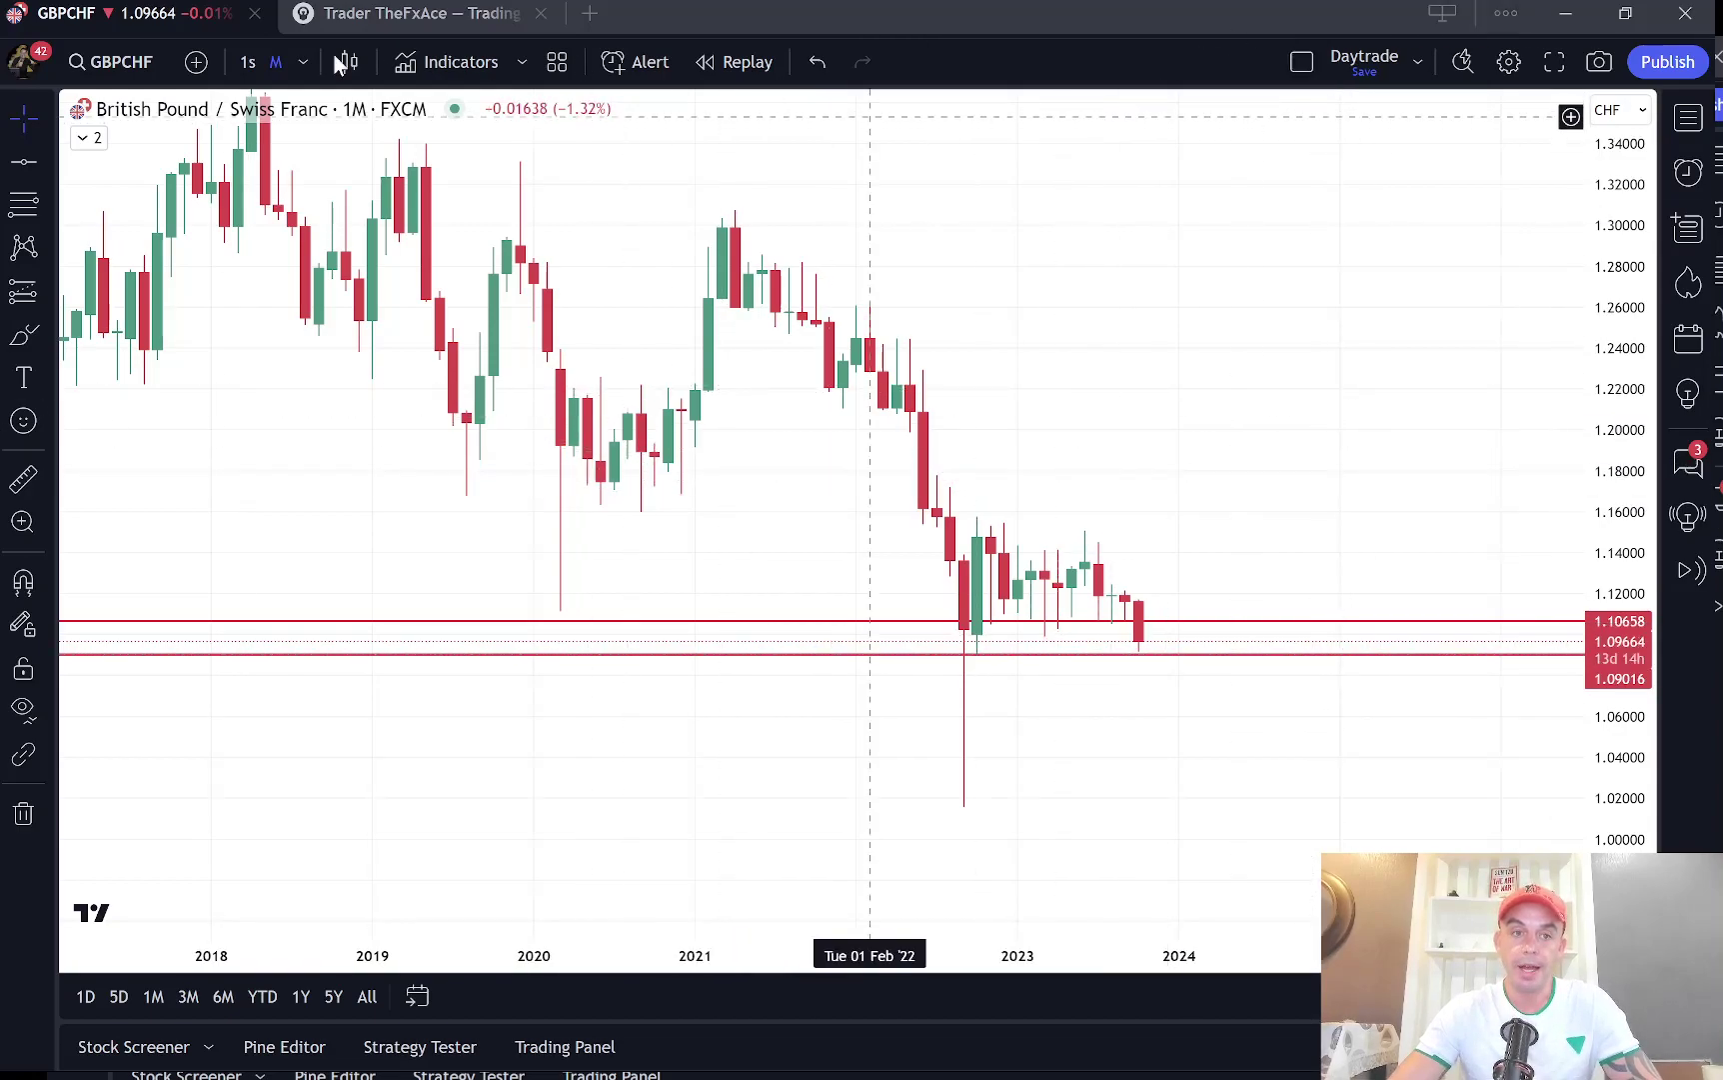
# Step: Draw two horizontal resistance lines above the 2023 candles, at about 1.1359 and 1.1494
pyautogui.click(24, 161)
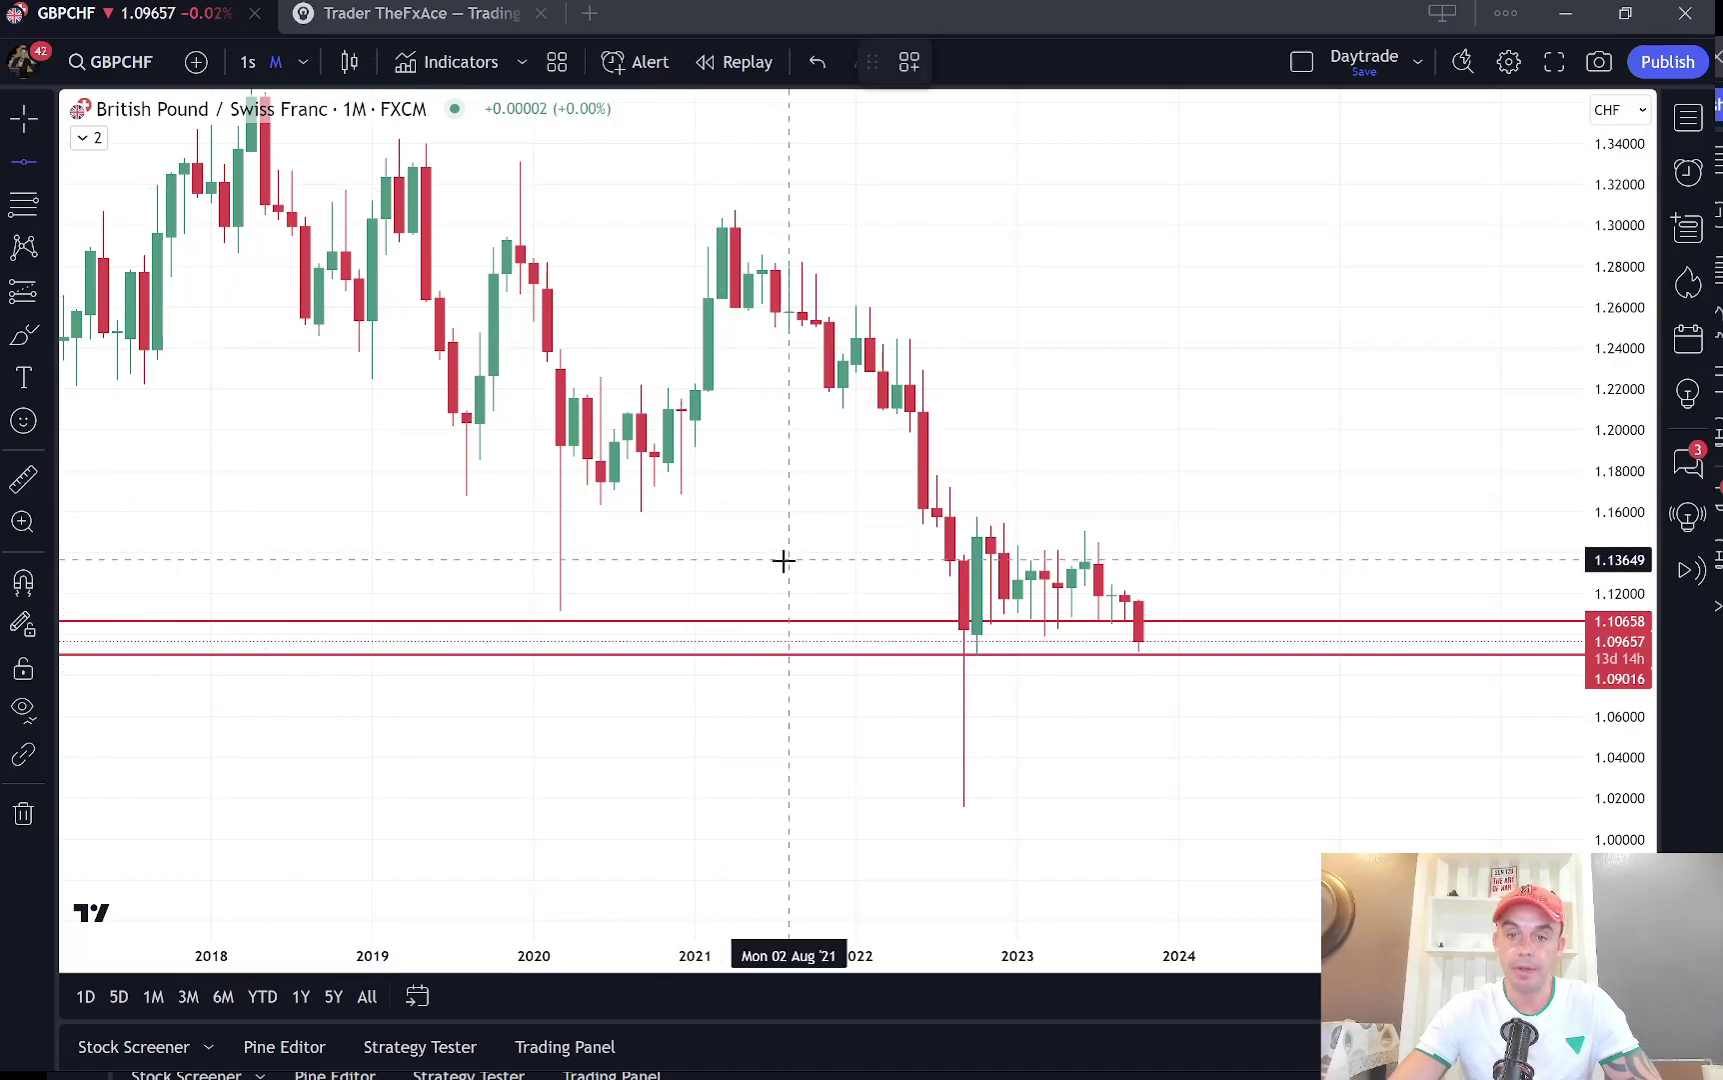
pyautogui.click(783, 562)
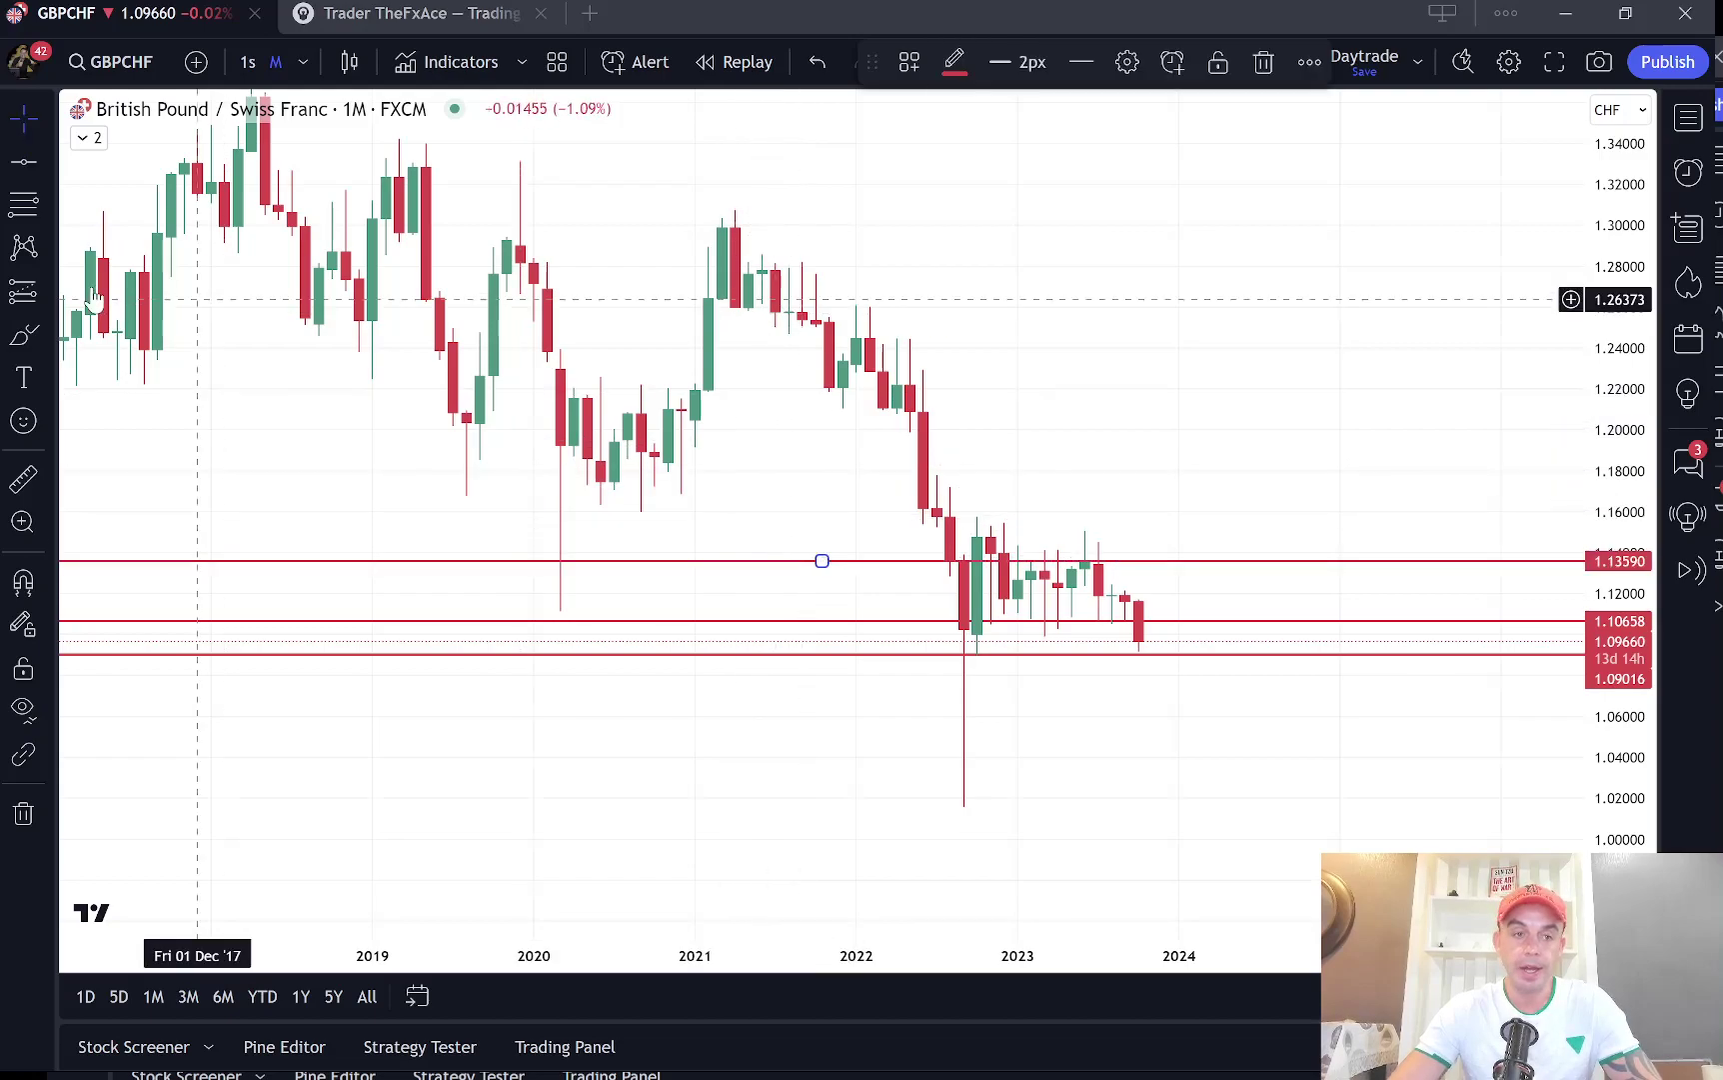
pyautogui.click(20, 163)
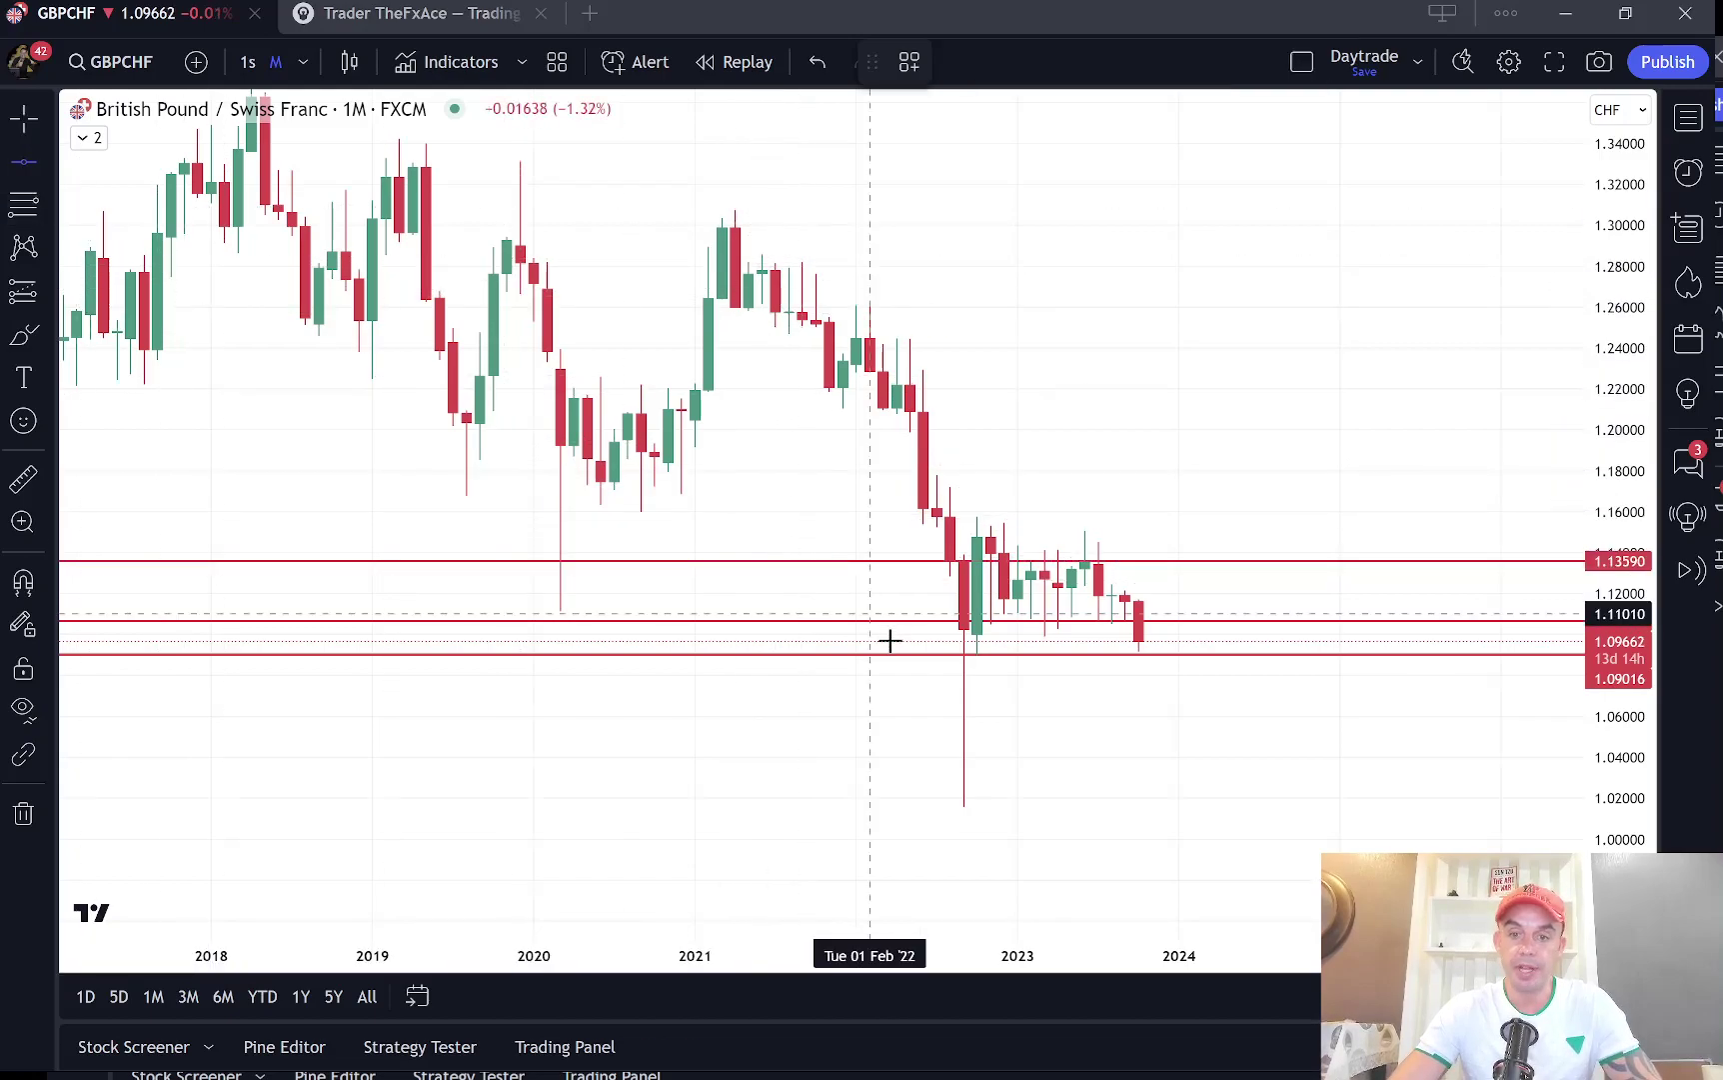
pyautogui.click(844, 535)
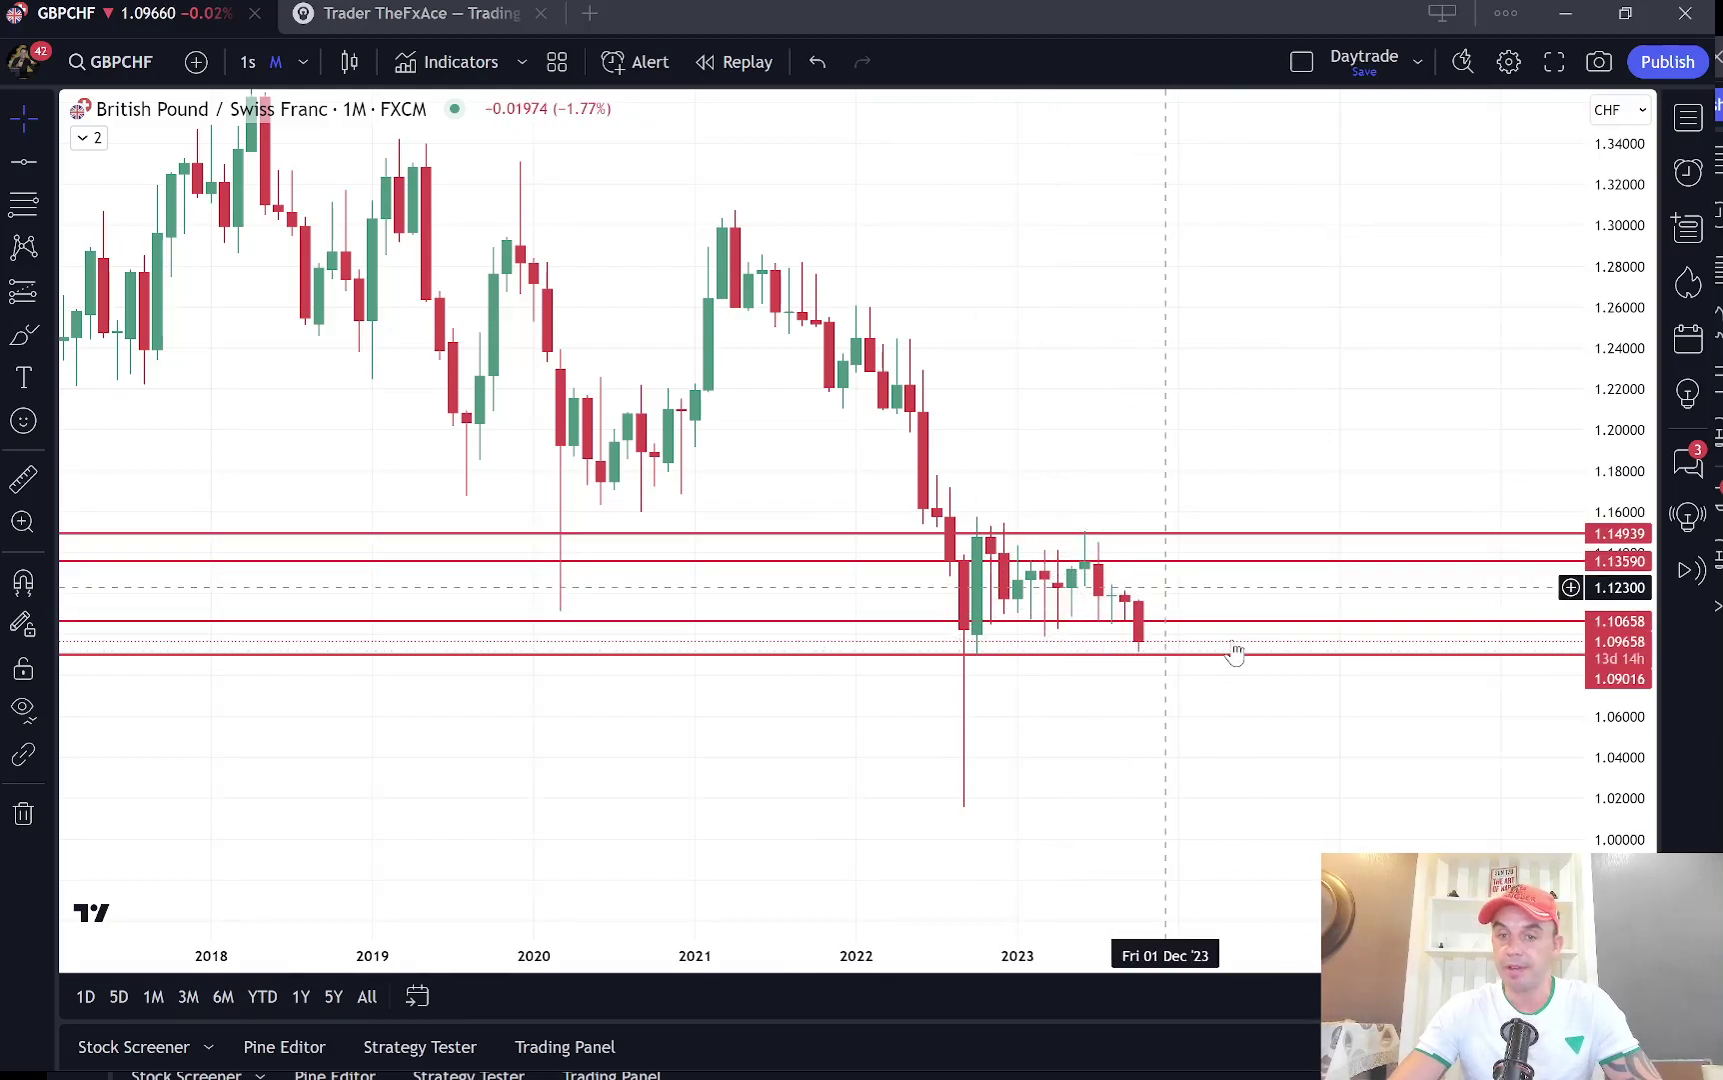
# Step: Switch the GBPCHF chart to the 1 week timeframe and rescale it around the four marked levels
pyautogui.click(306, 66)
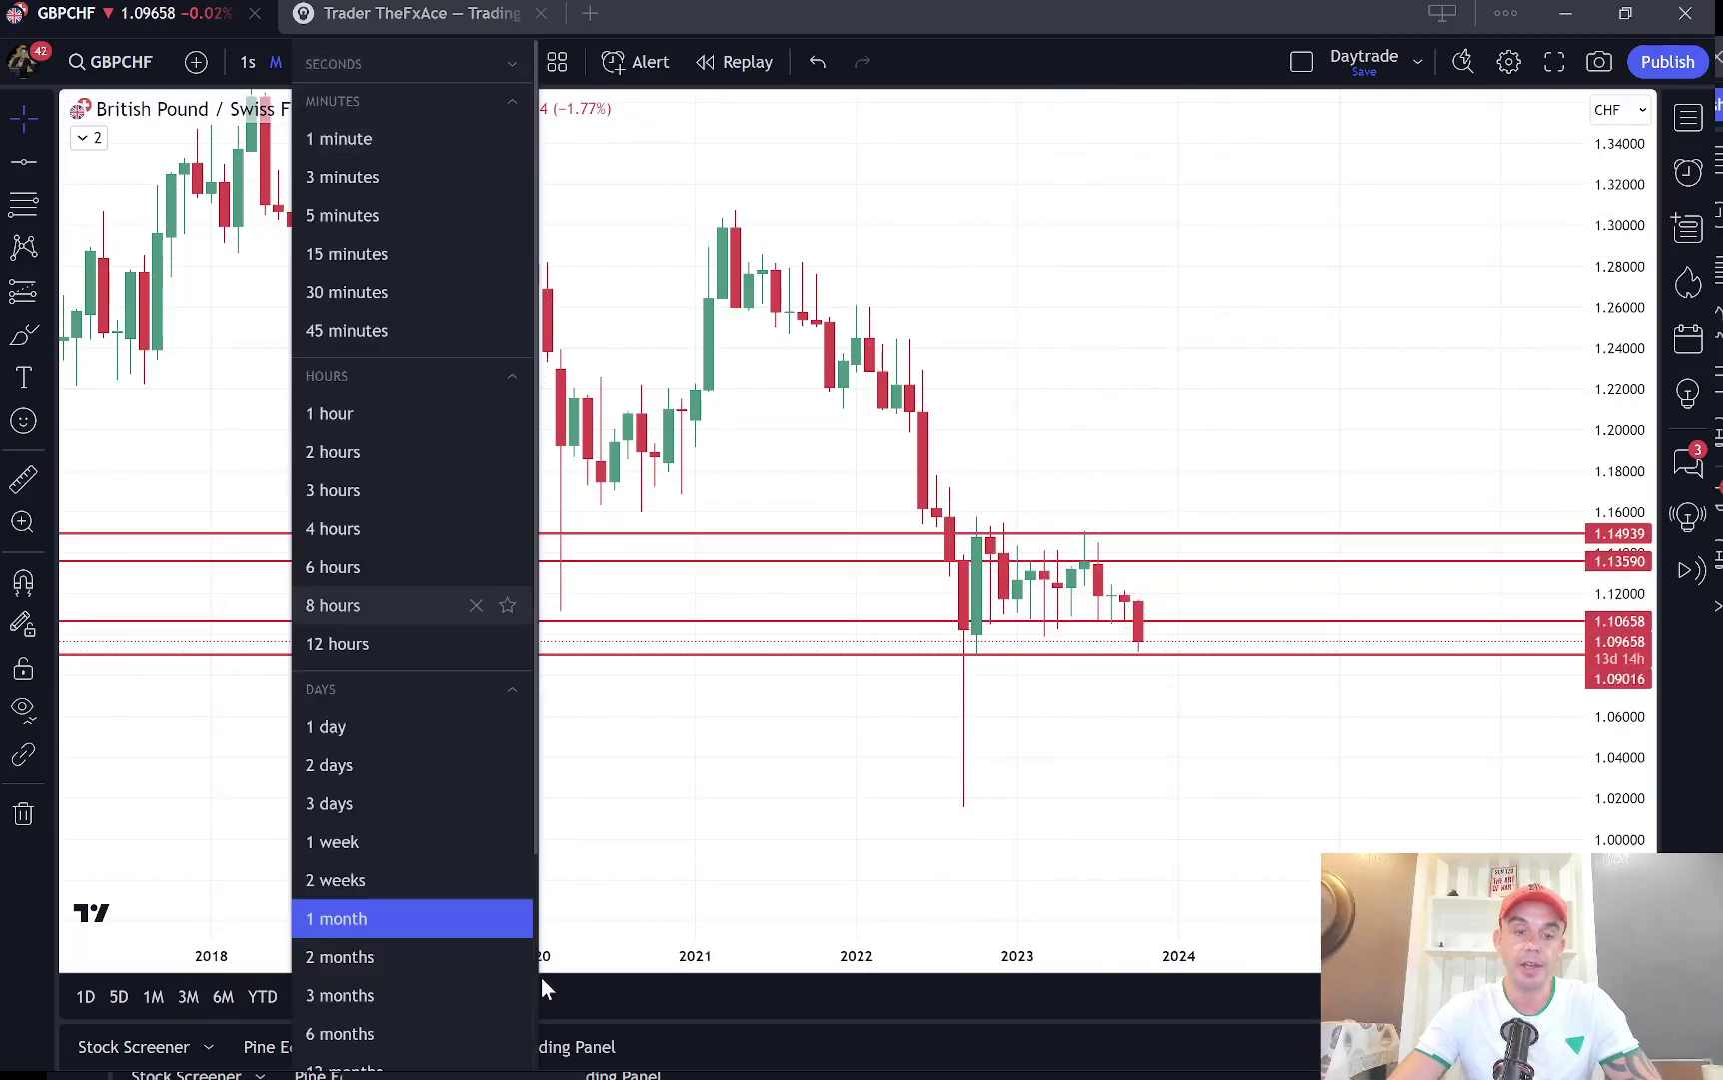
pyautogui.click(377, 856)
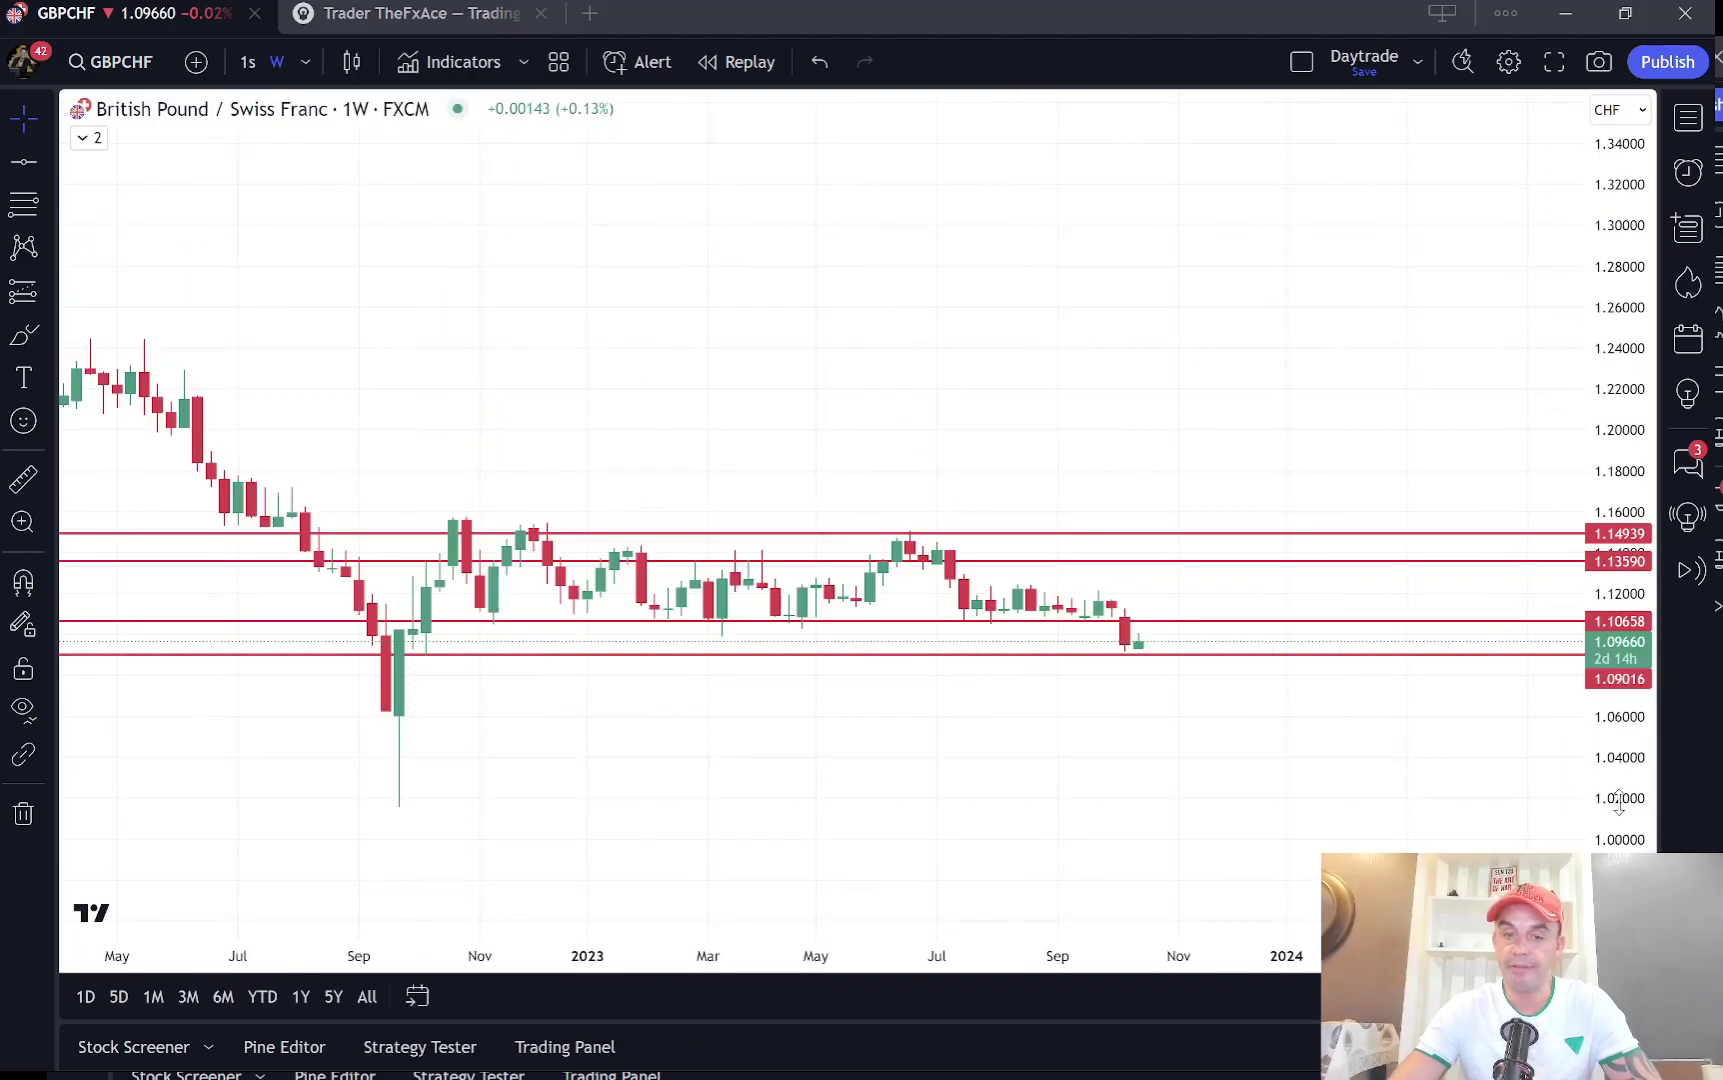
pyautogui.moveTo(1630, 790); pyautogui.dragTo(1573, 173)
pyautogui.scroll(-2, 1415, 439)
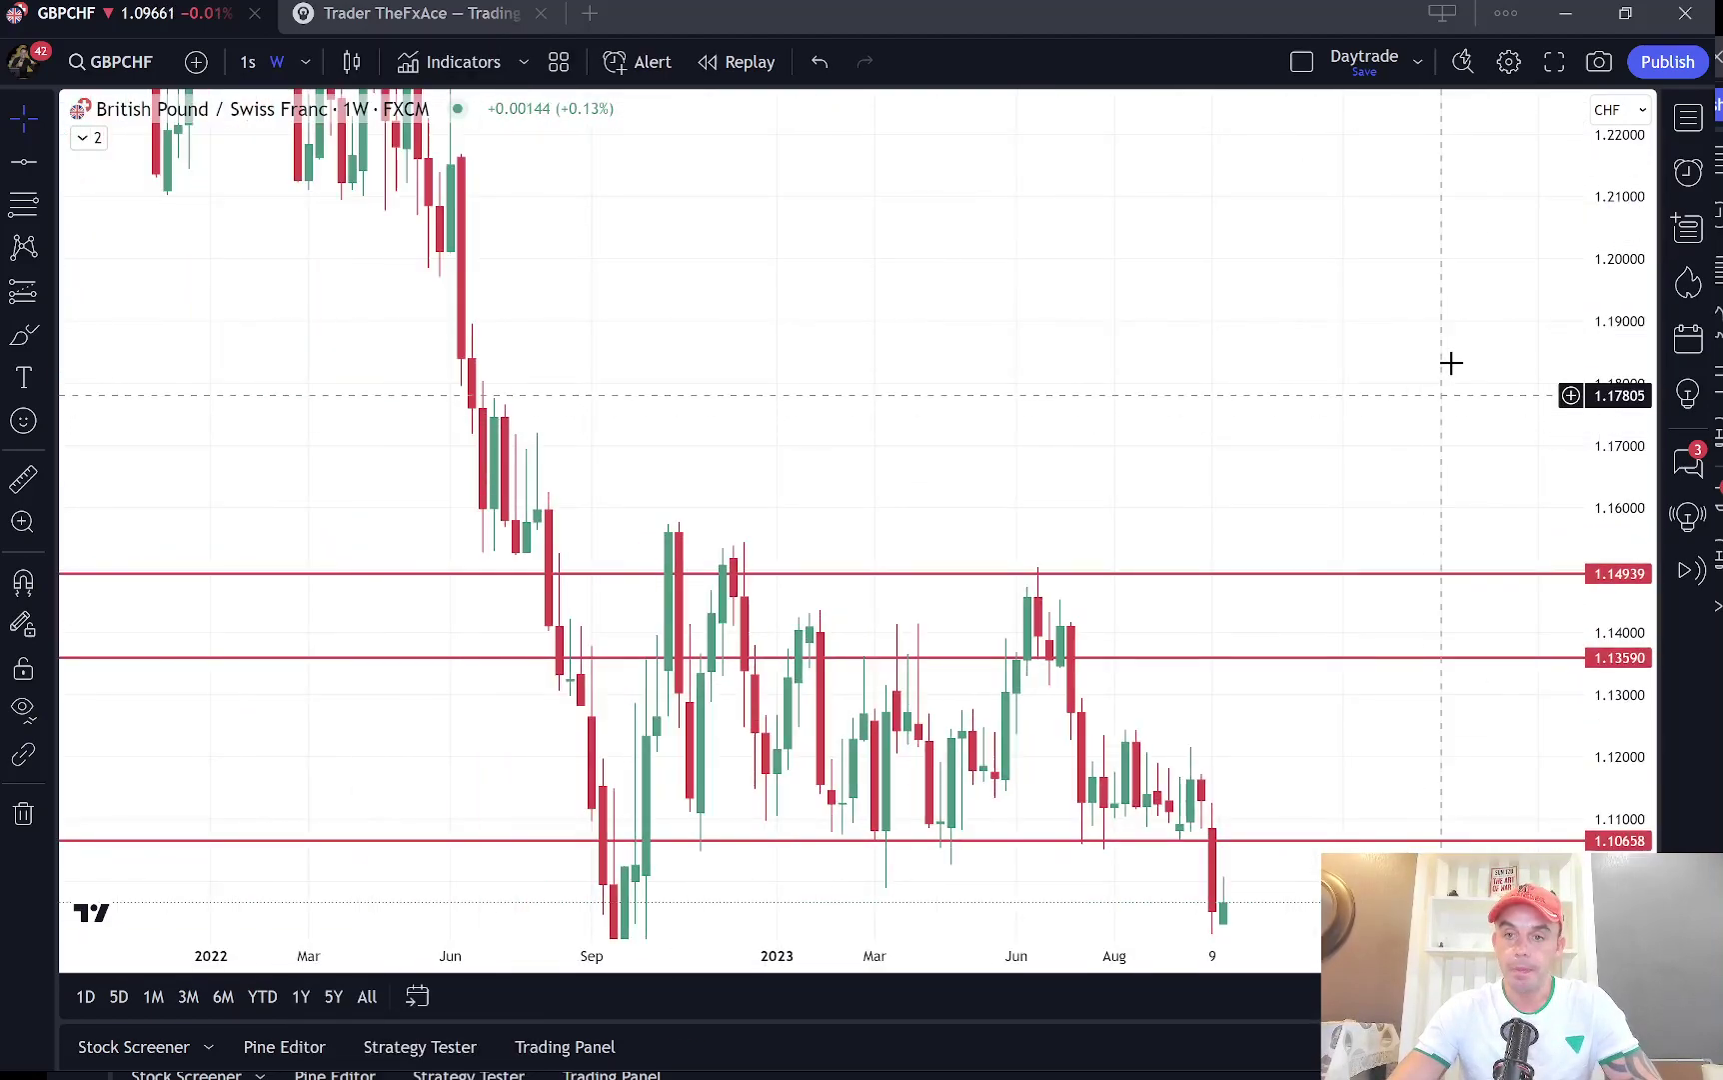
pyautogui.moveTo(1596, 346); pyautogui.dragTo(1173, 258)
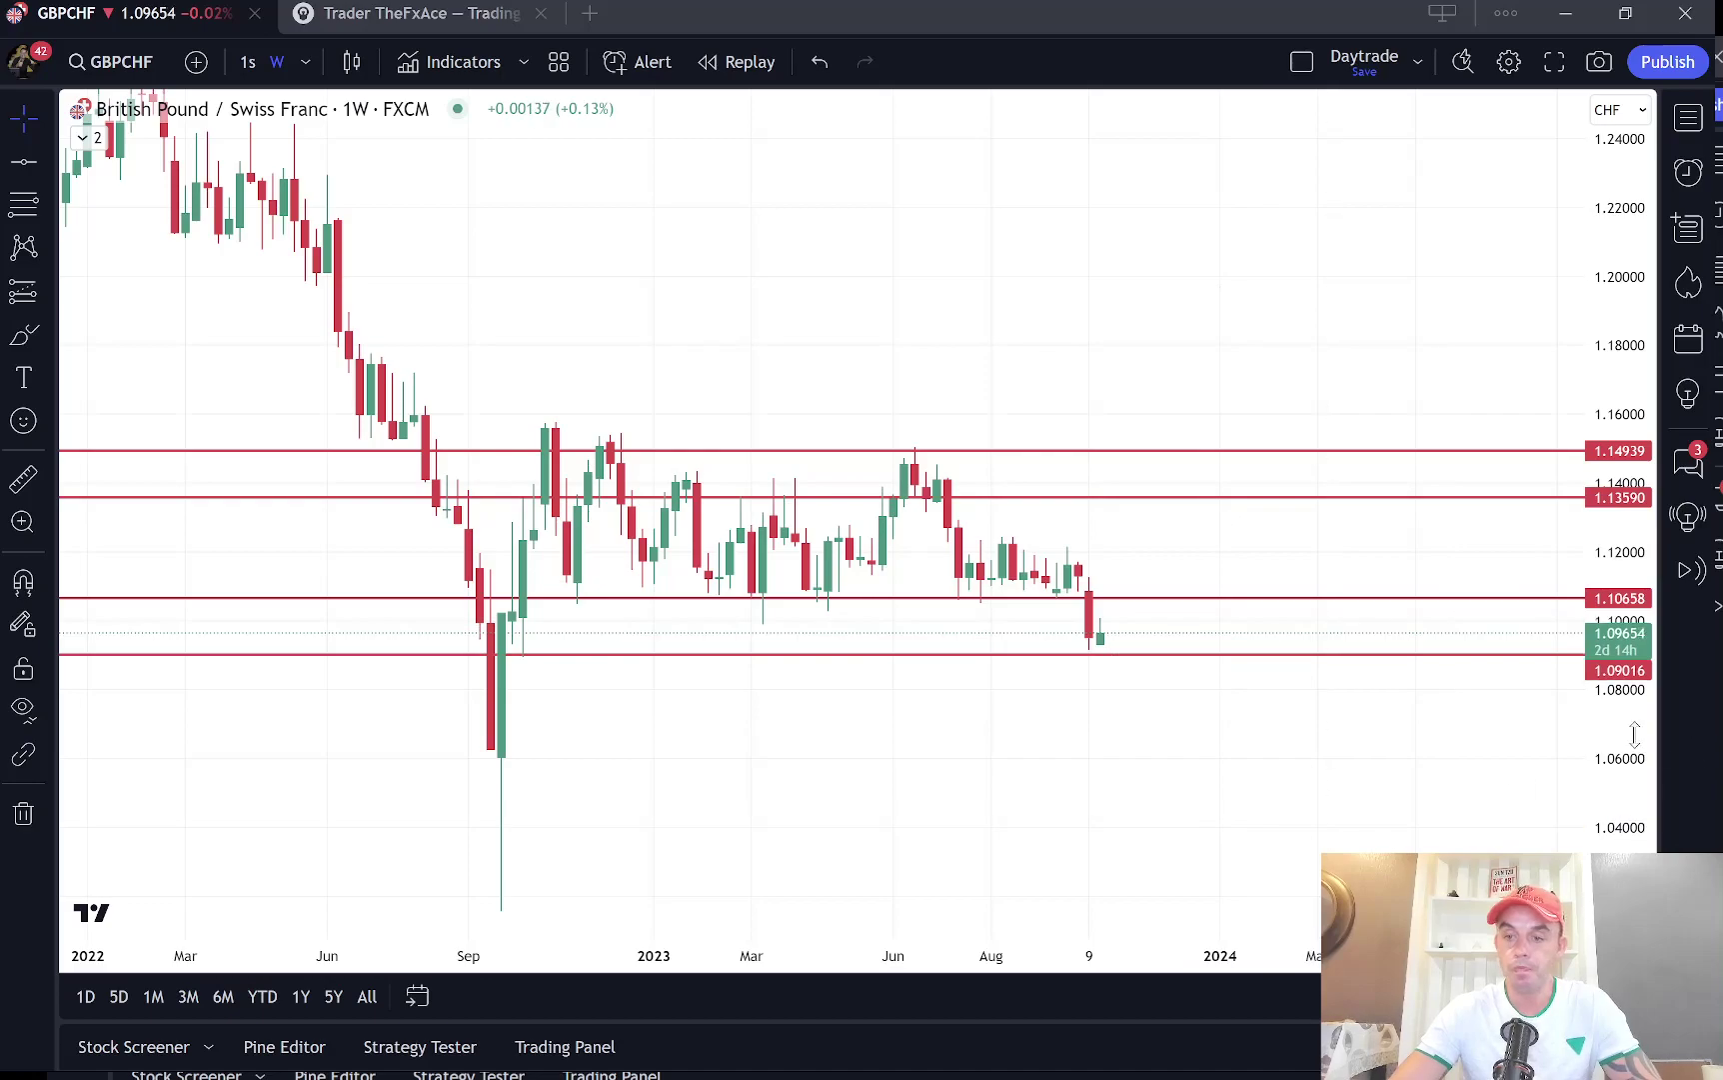
pyautogui.moveTo(1635, 735); pyautogui.dragTo(1550, 634)
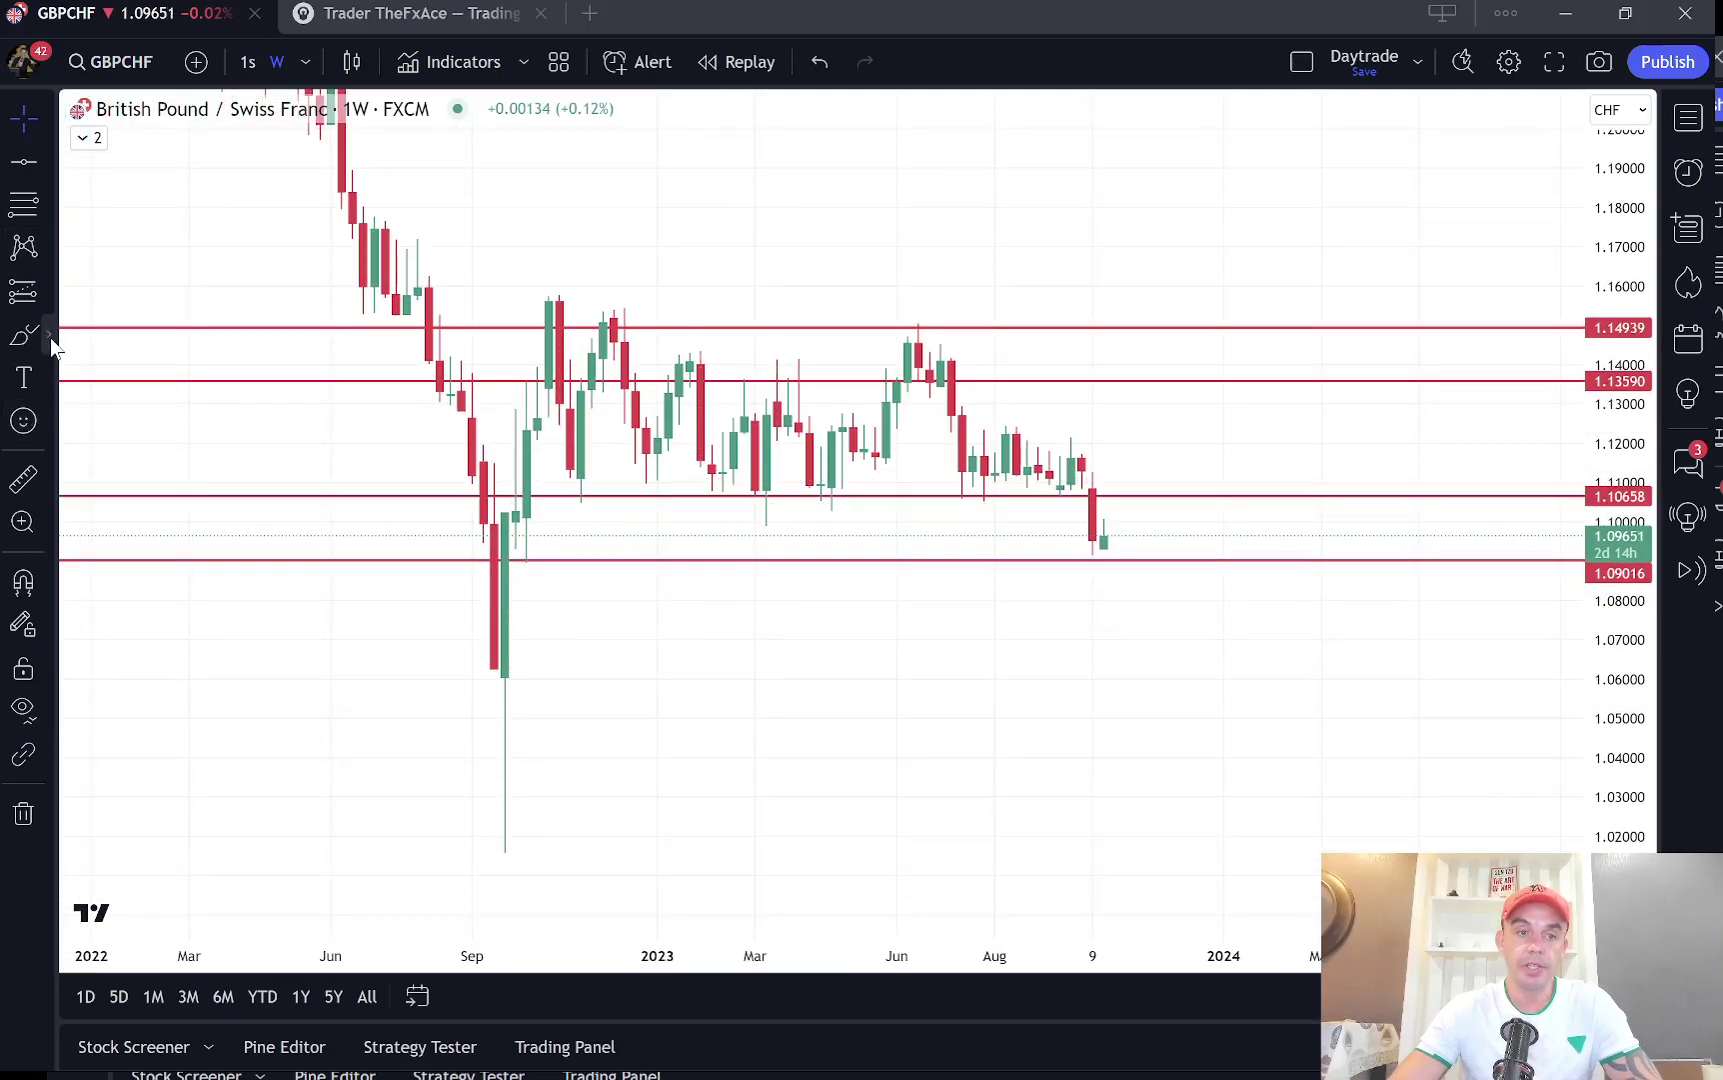
# Step: Draw a rectangle over the September 2022 low's wick, from about 1.0607 down to about 1.0165, extending past 2024, and fill it dark green
pyautogui.click(49, 339)
pyautogui.click(123, 607)
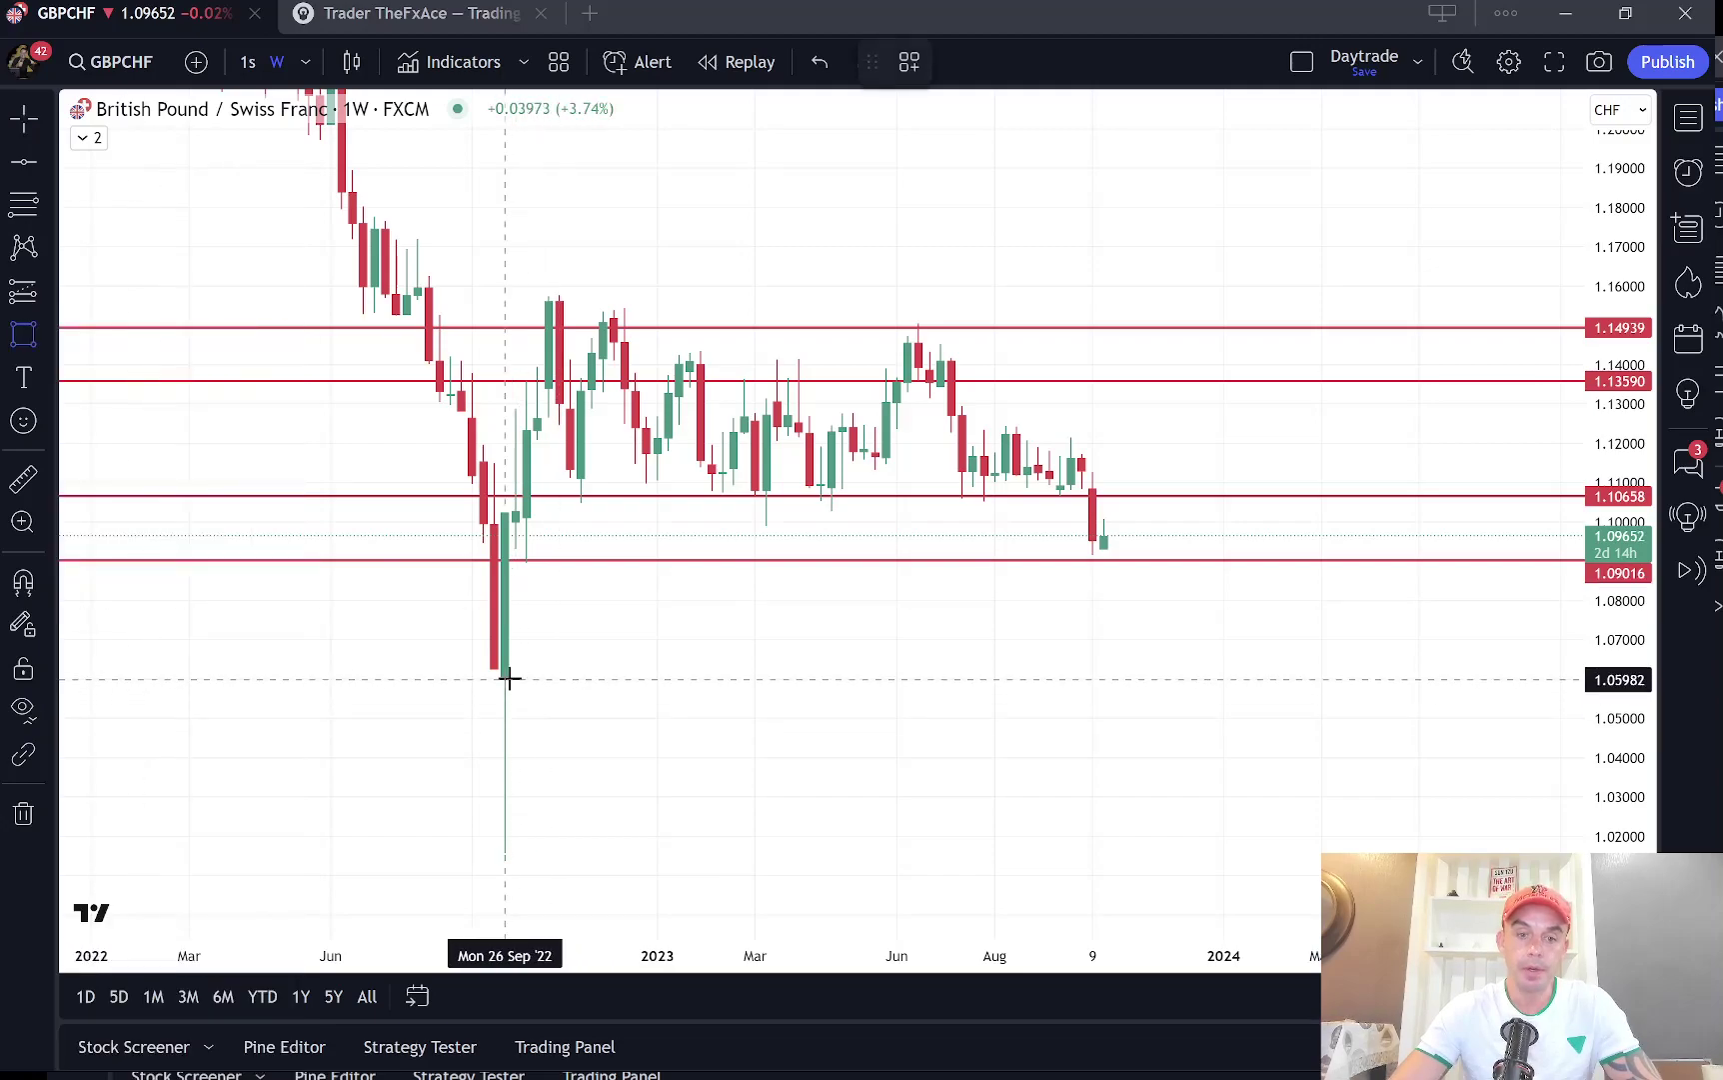
pyautogui.click(505, 677)
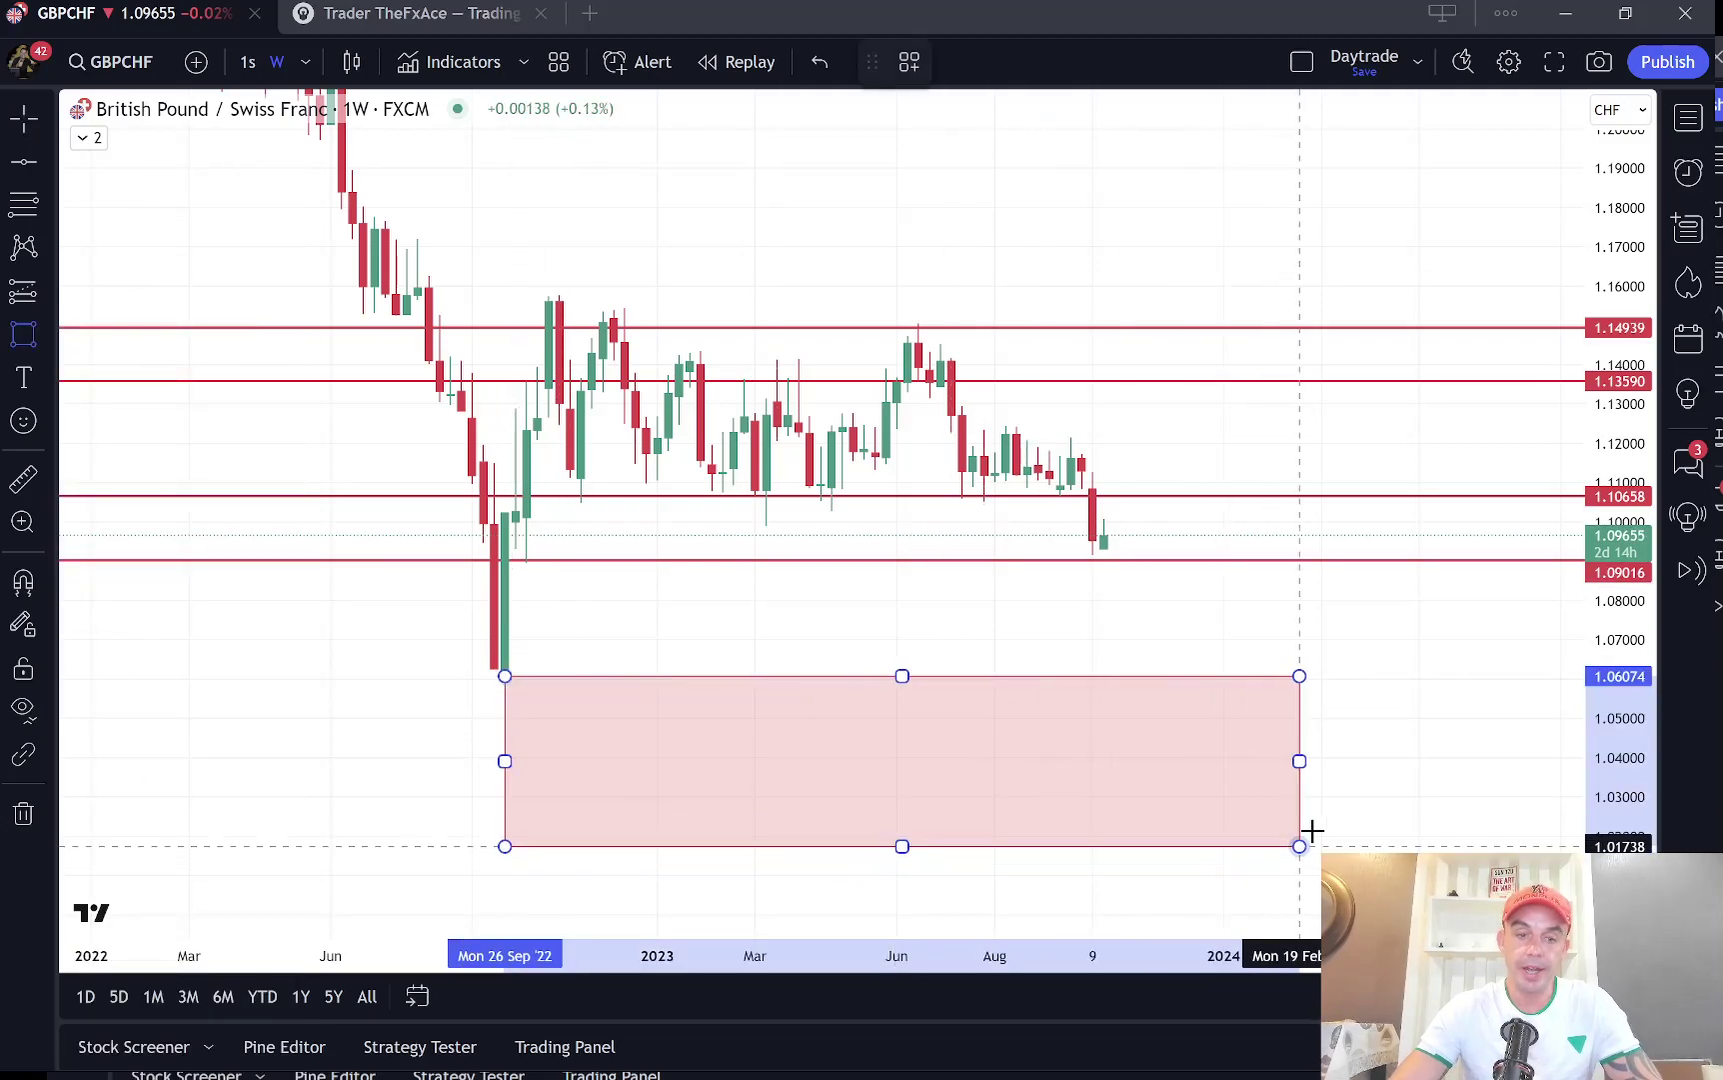
pyautogui.click(1332, 845)
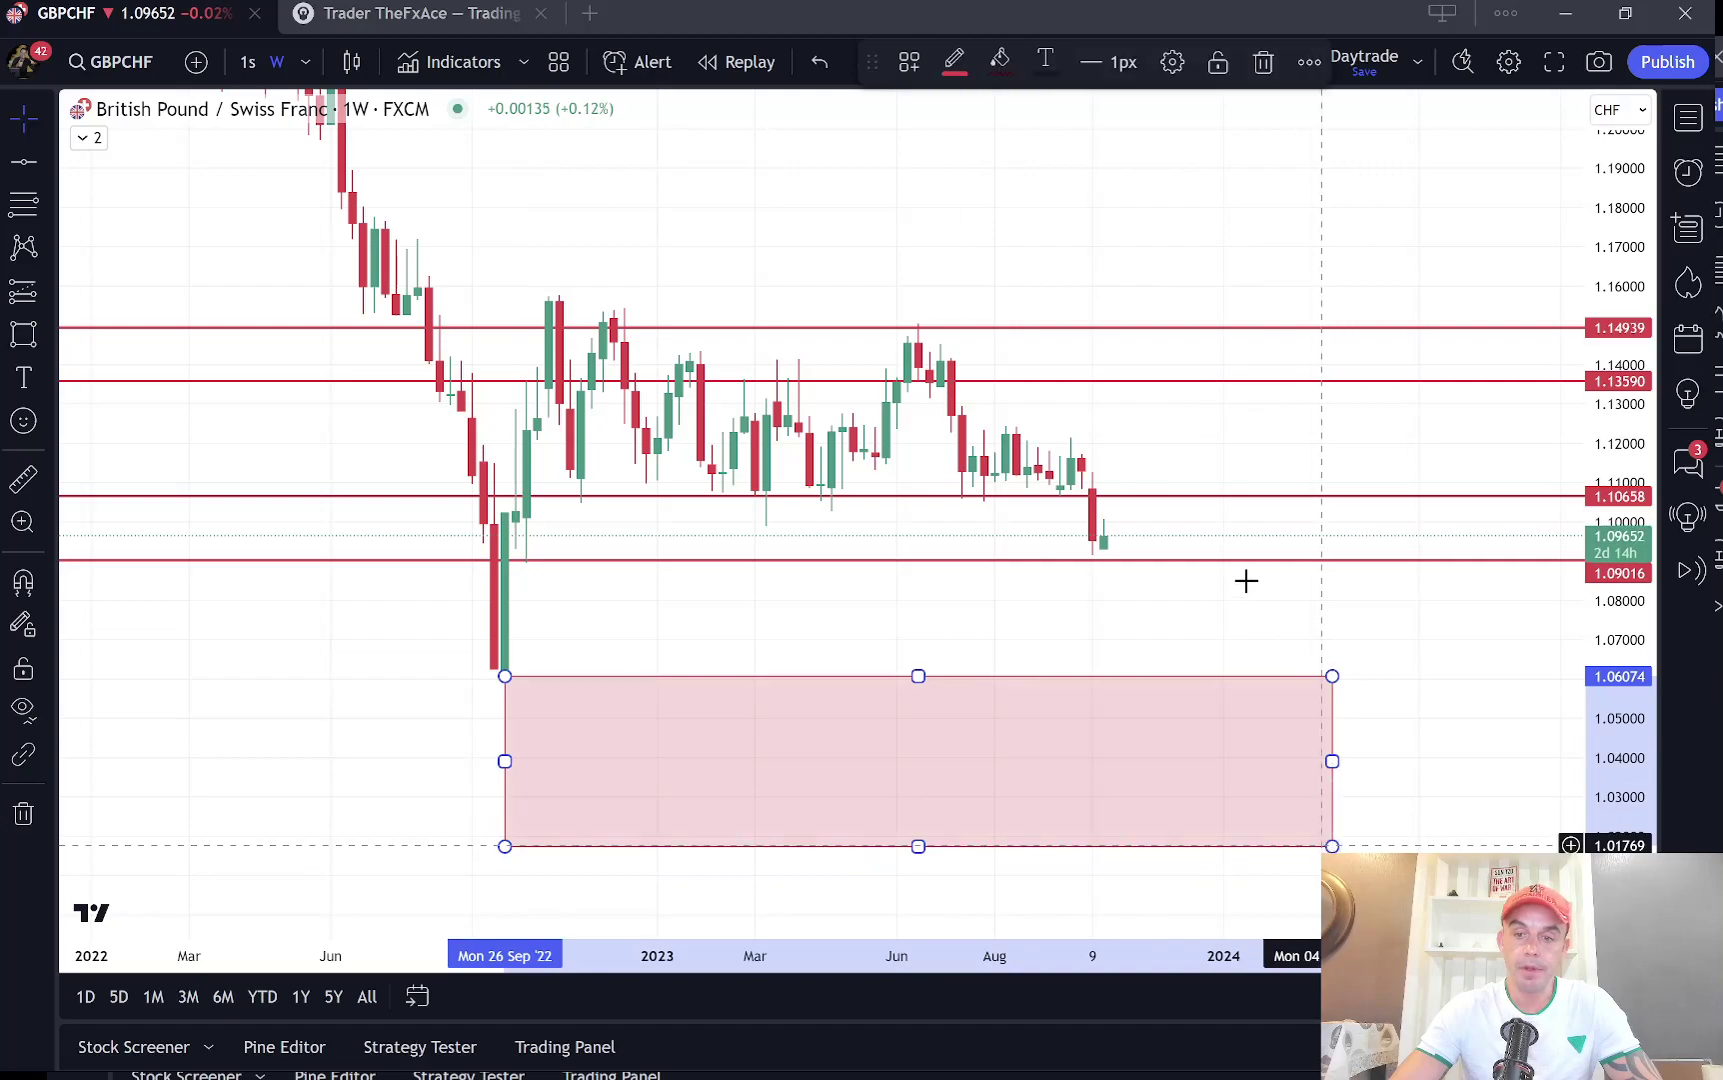
pyautogui.click(1149, 616)
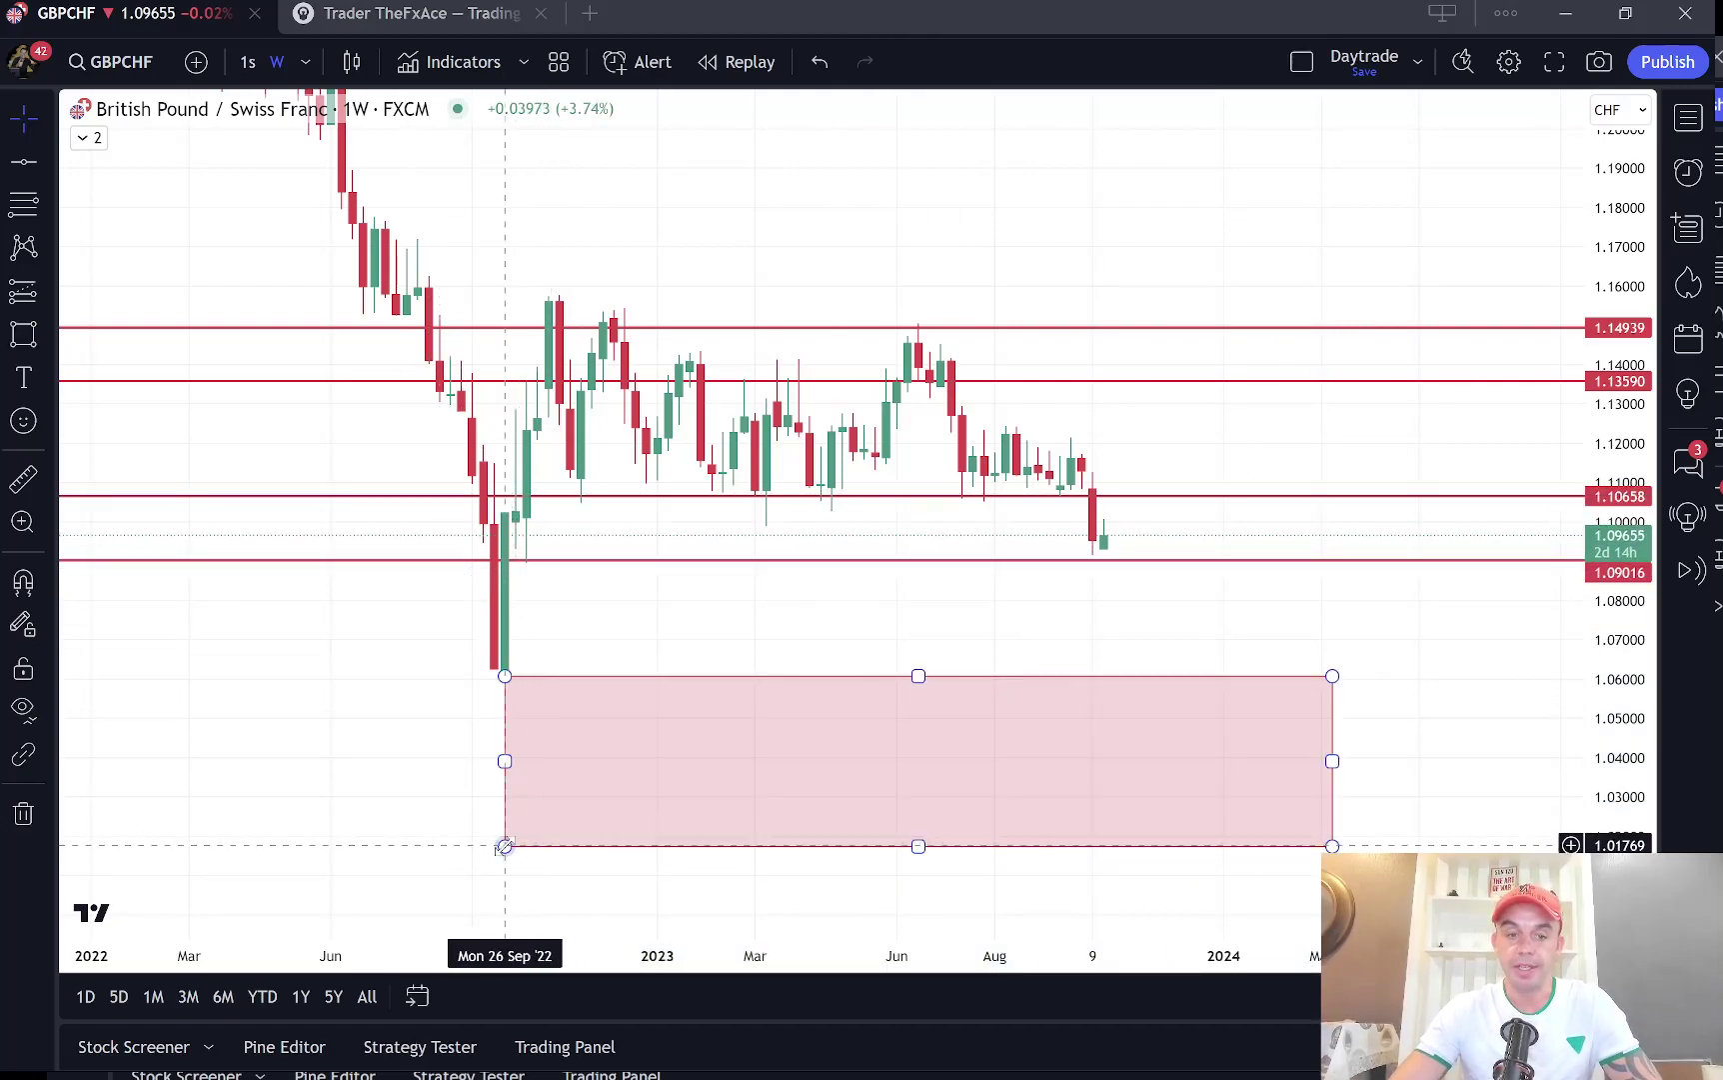
pyautogui.moveTo(504, 846)
pyautogui.mouseDown()
pyautogui.moveTo(477, 851)
pyautogui.moveTo(494, 850)
pyautogui.mouseUp()
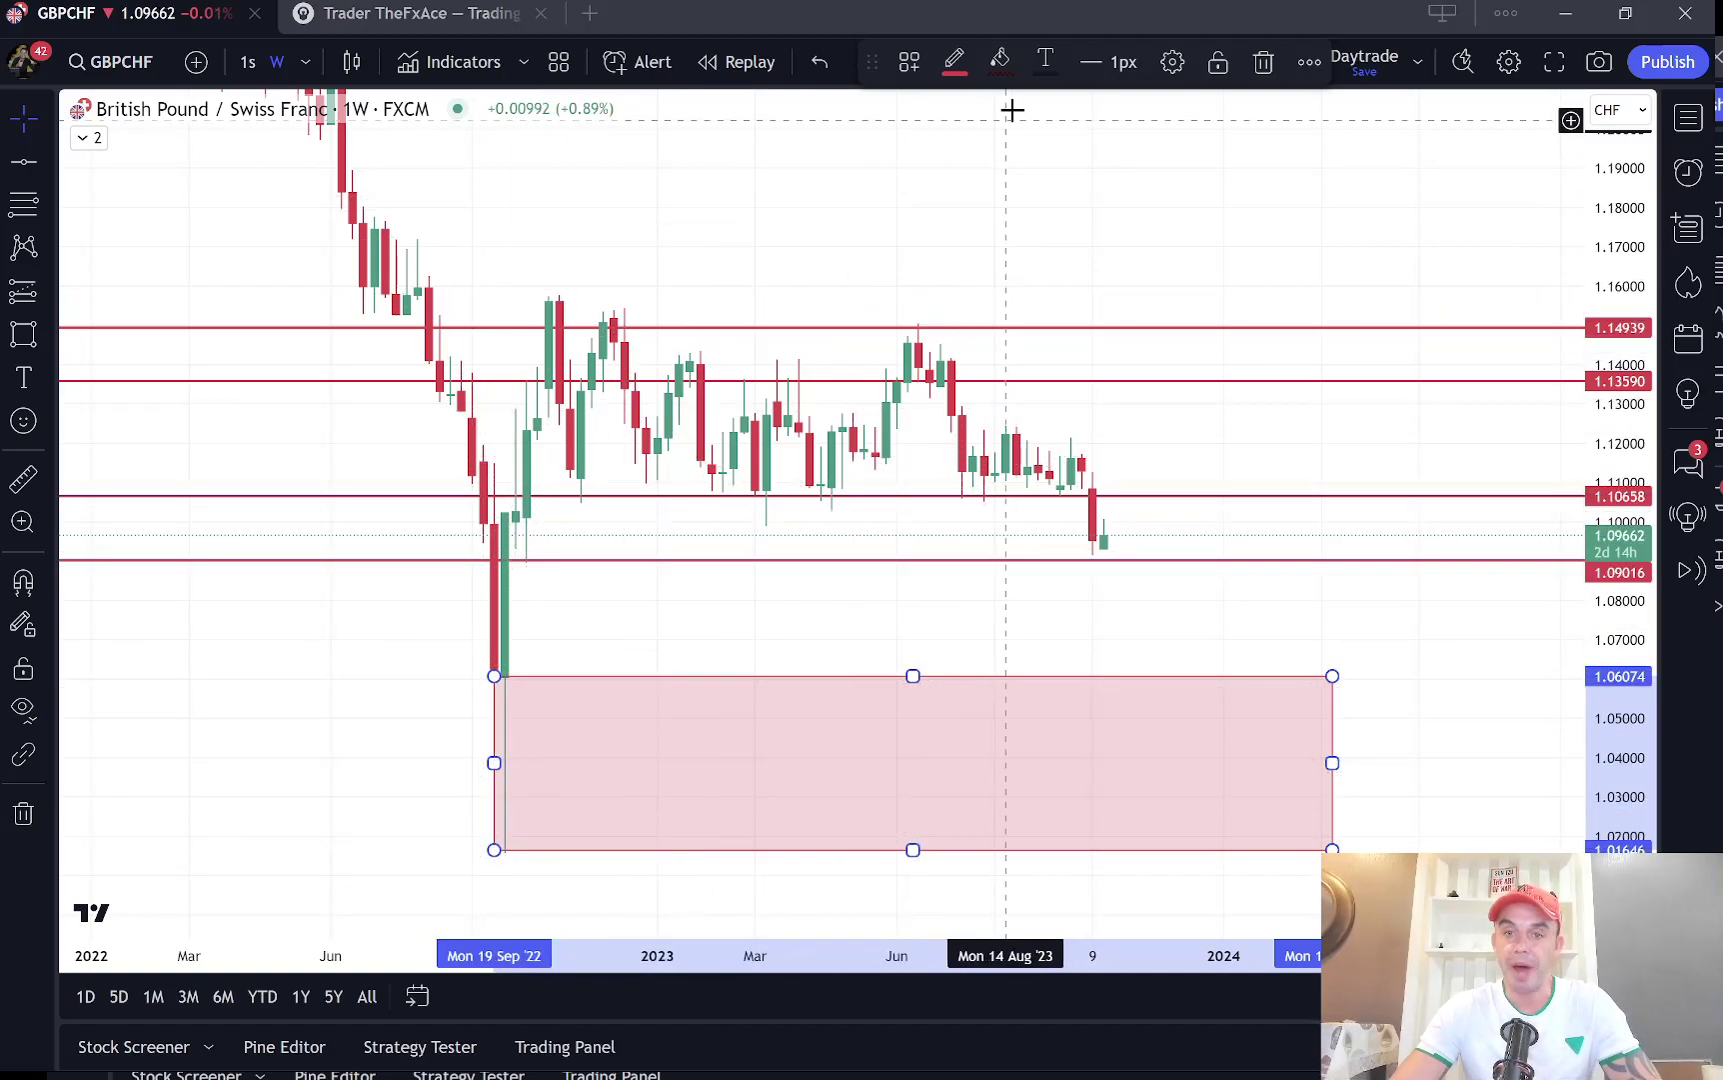
pyautogui.click(995, 76)
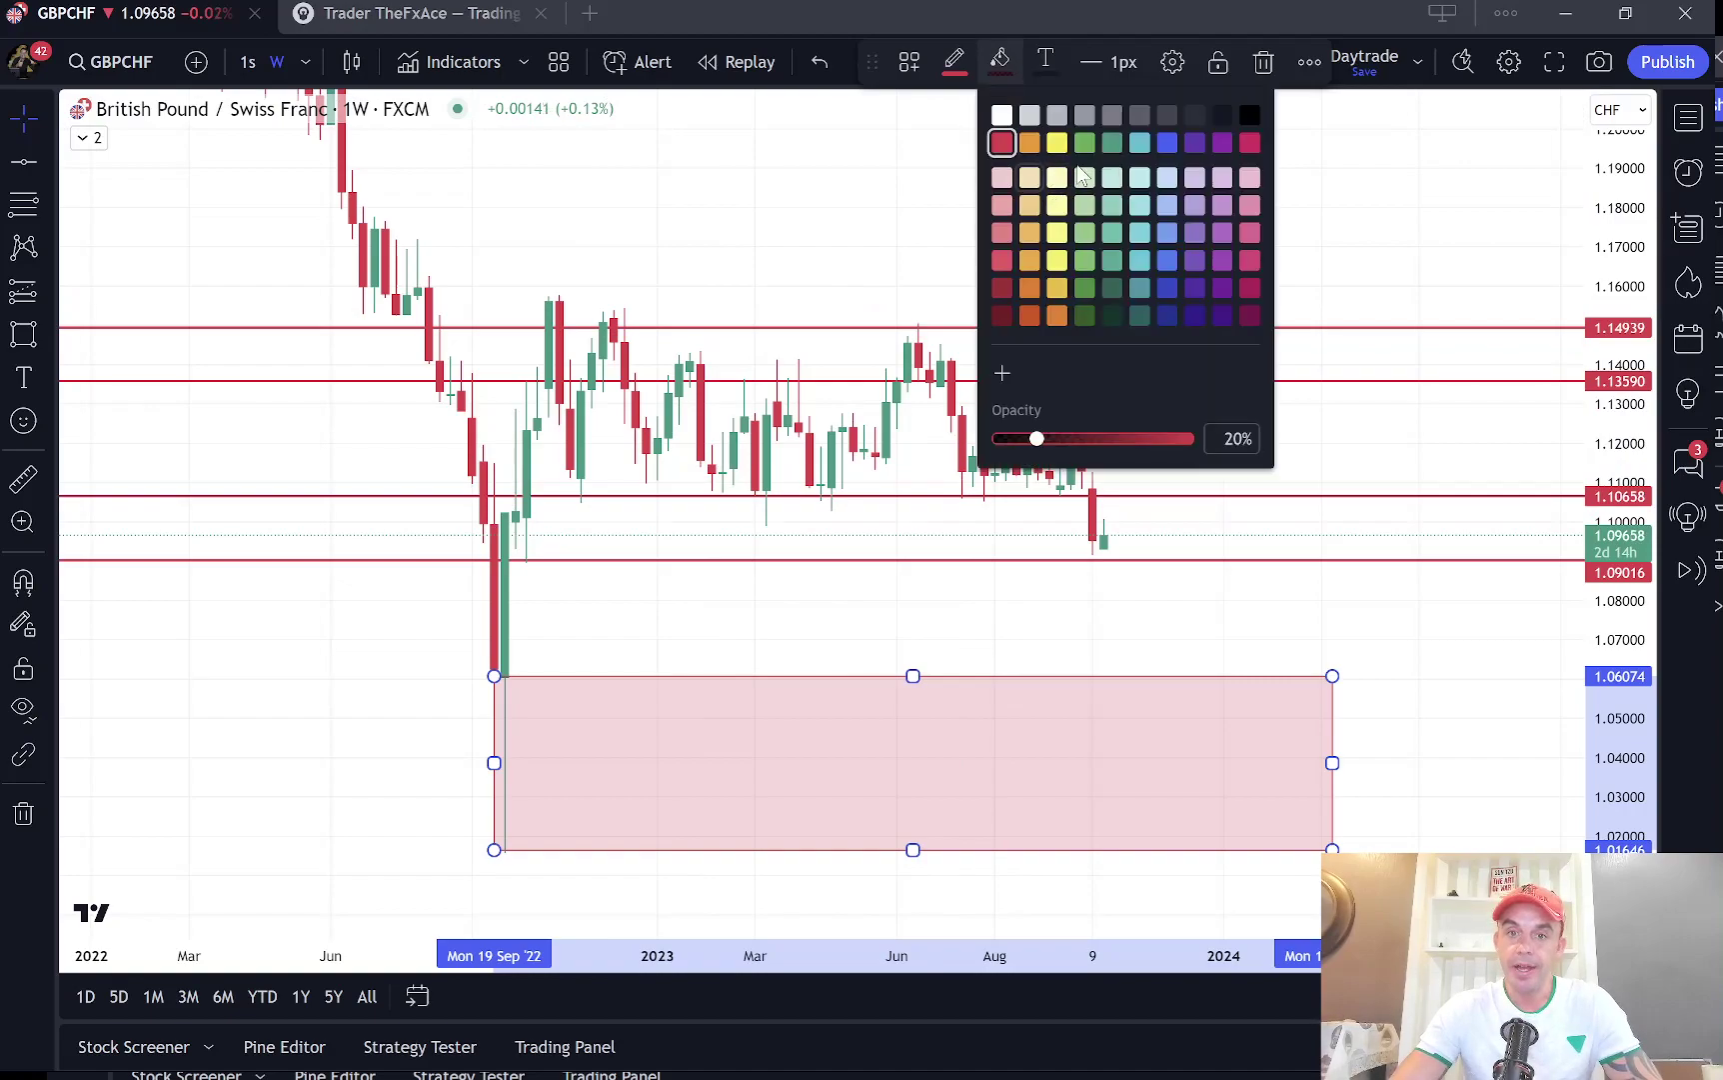
pyautogui.click(1107, 307)
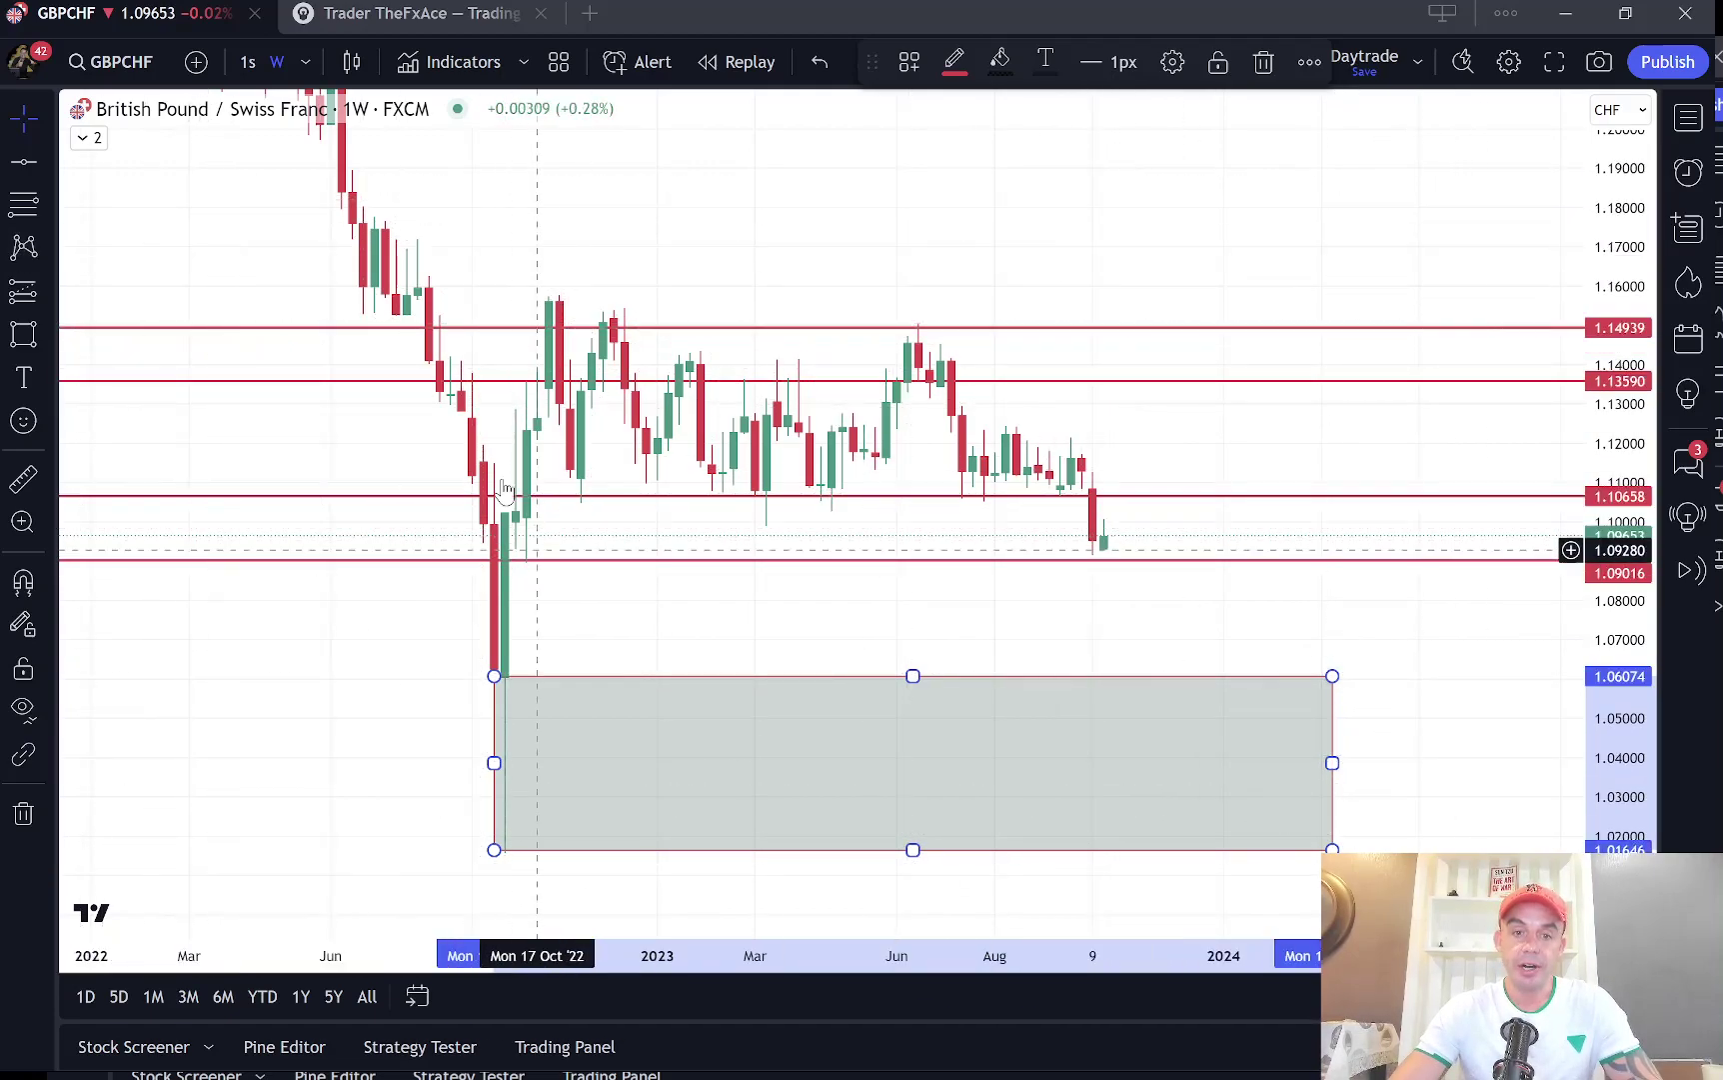
# Step: Recolor the lowest horizontal line, at 1.0902, to dark green
pyautogui.click(522, 564)
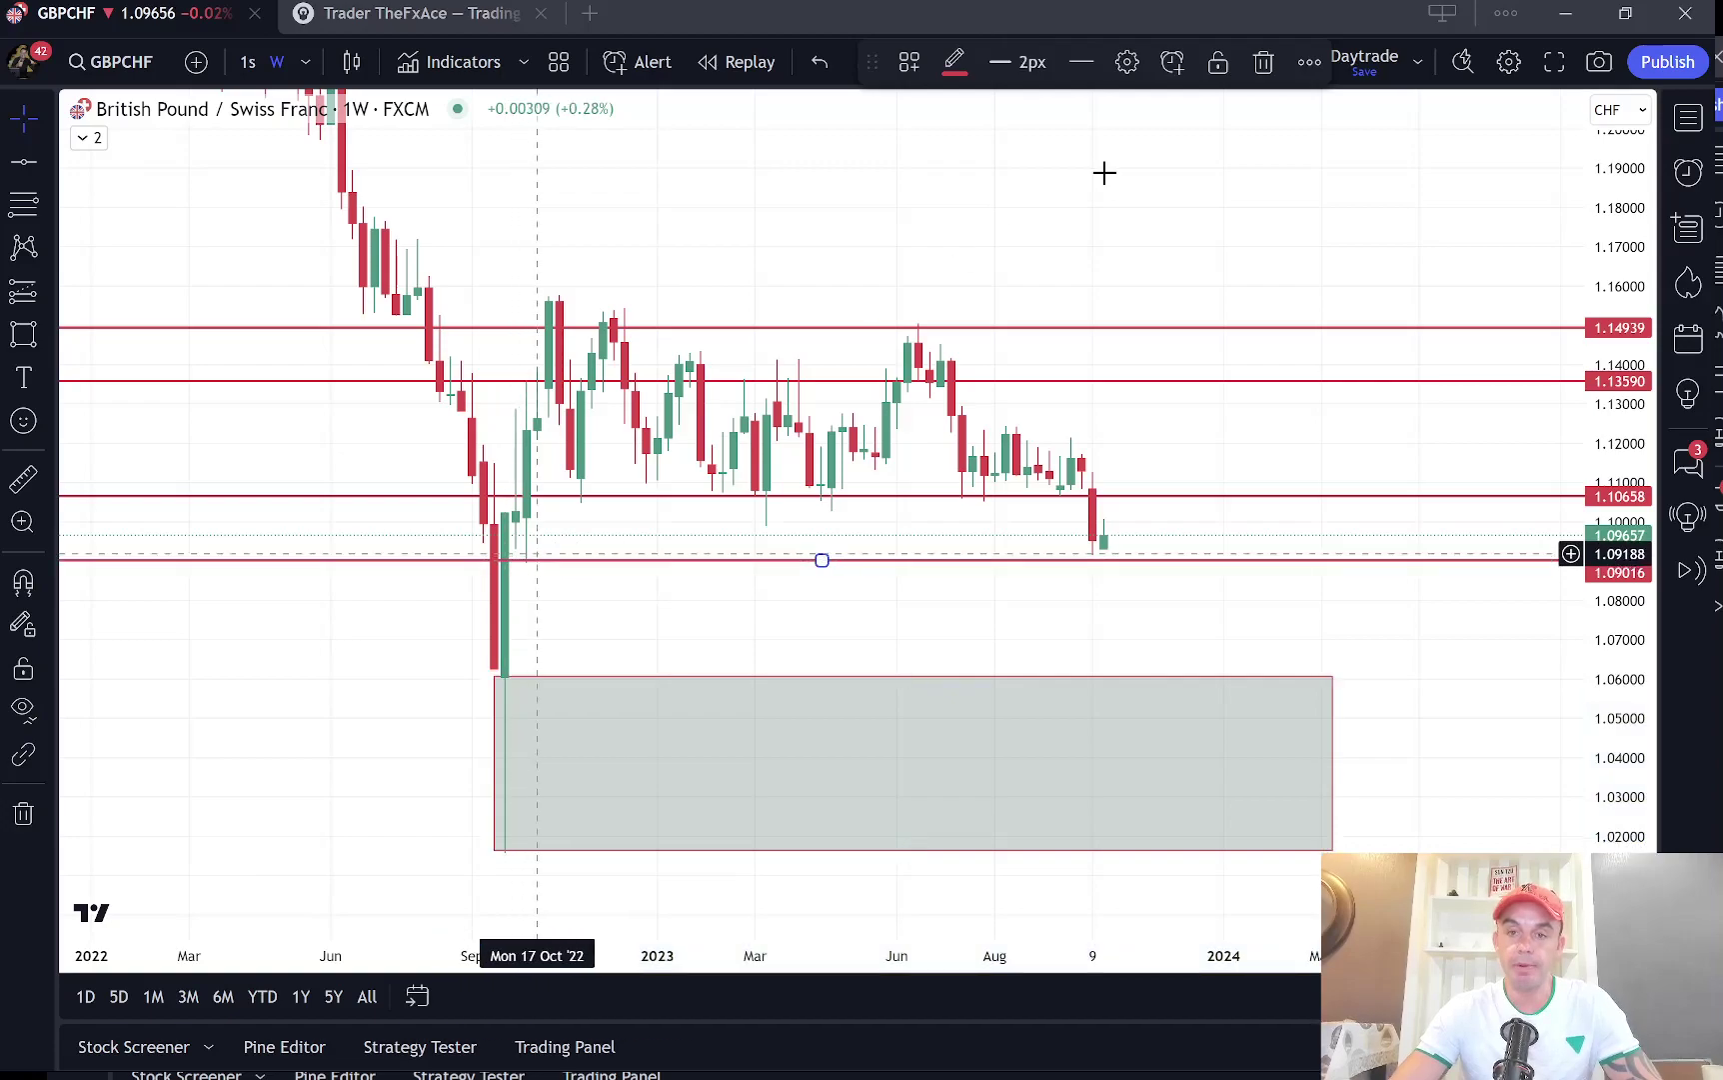
pyautogui.click(1005, 70)
pyautogui.click(954, 70)
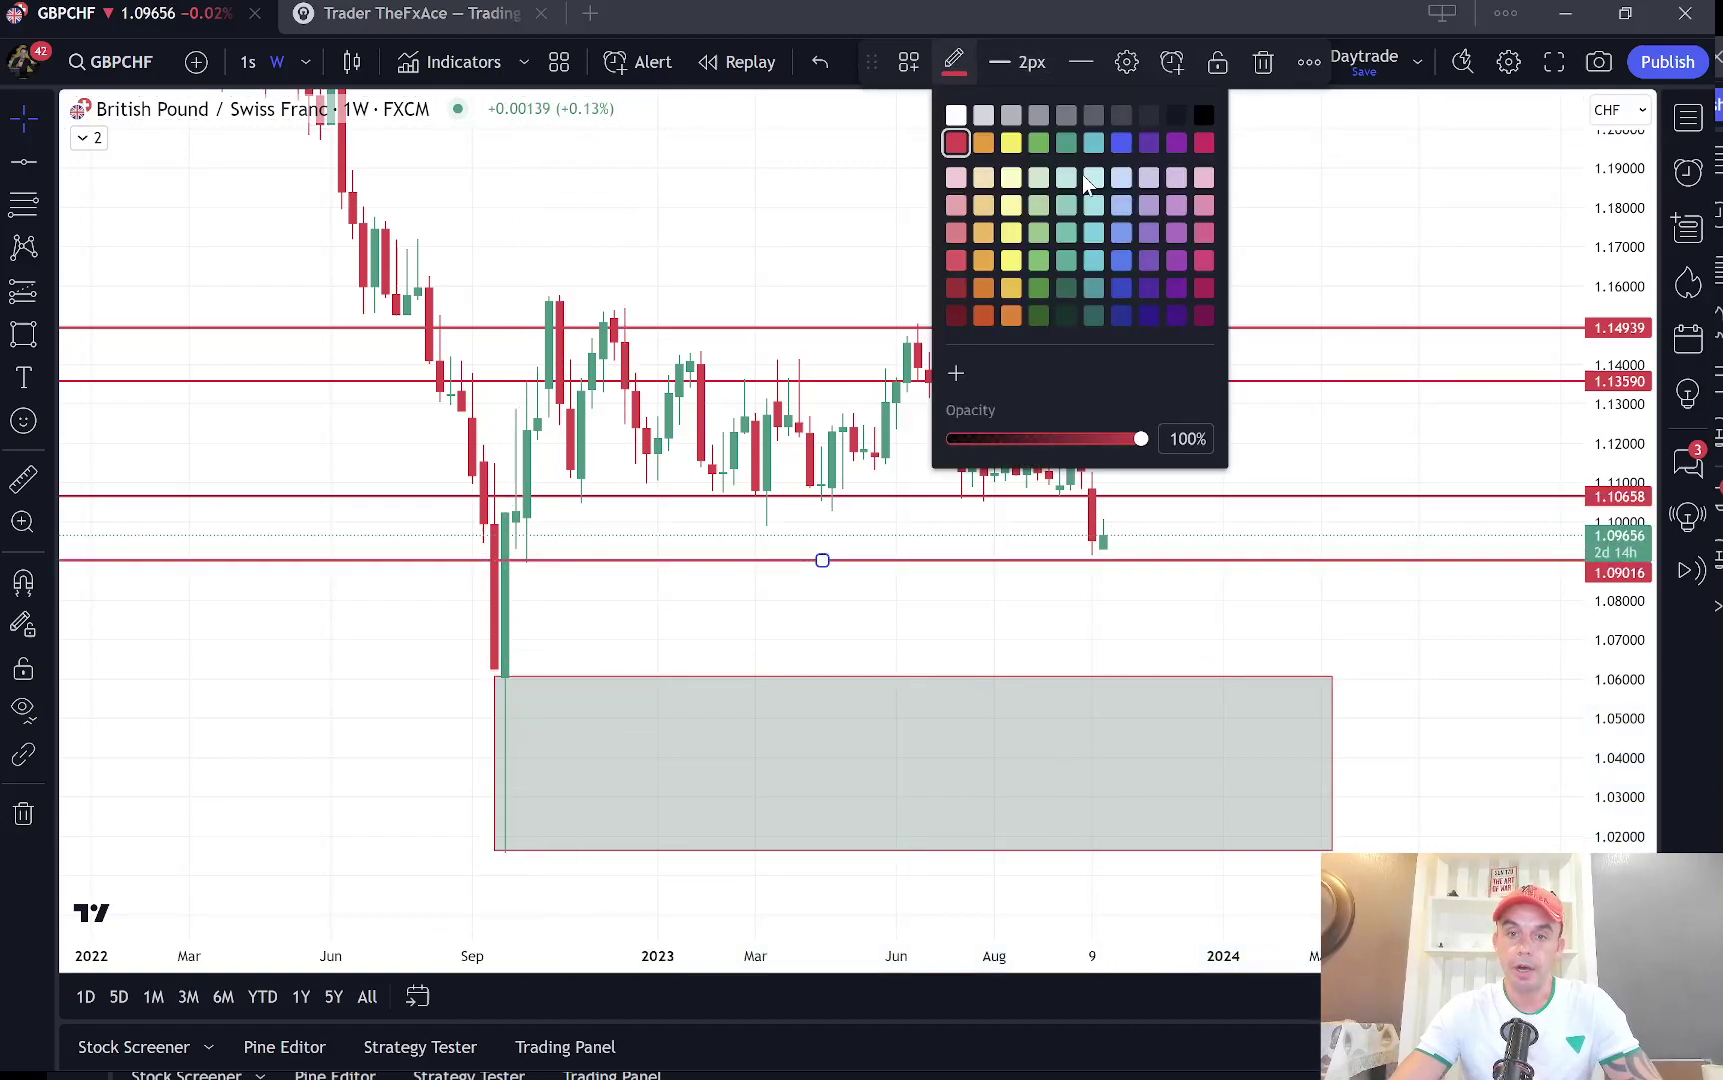
pyautogui.click(1069, 313)
pyautogui.click(1139, 607)
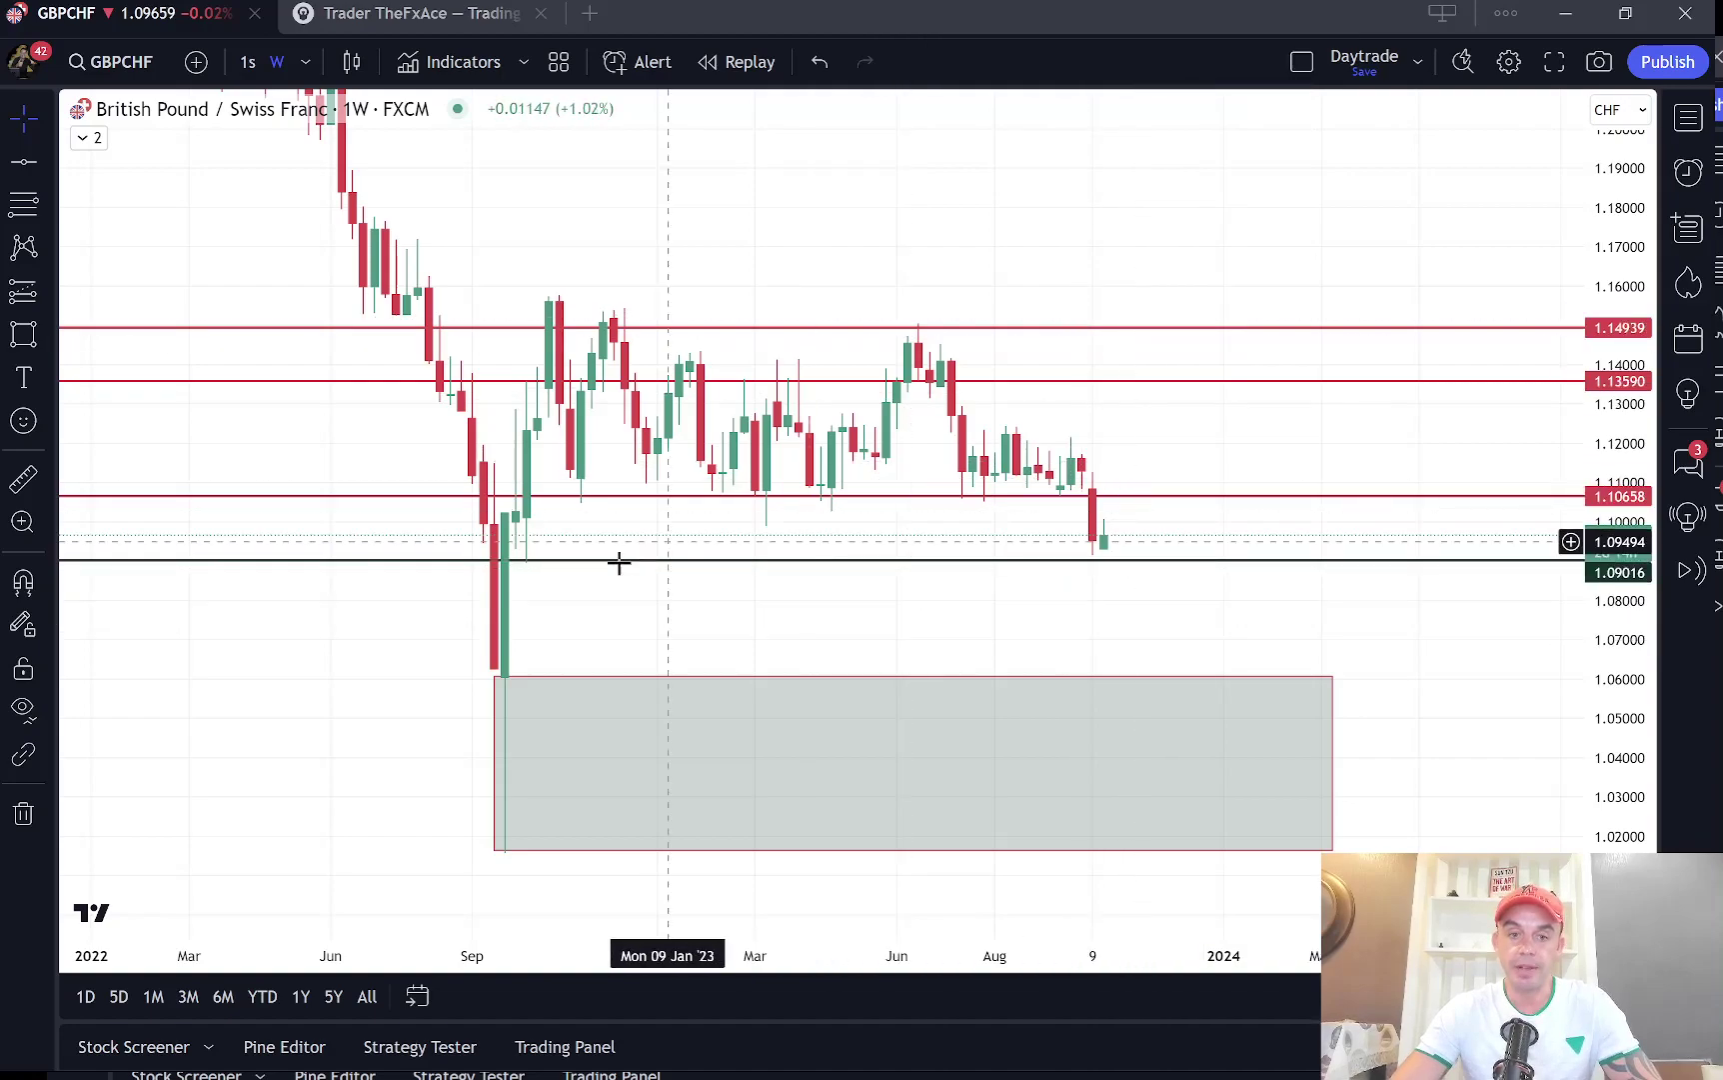
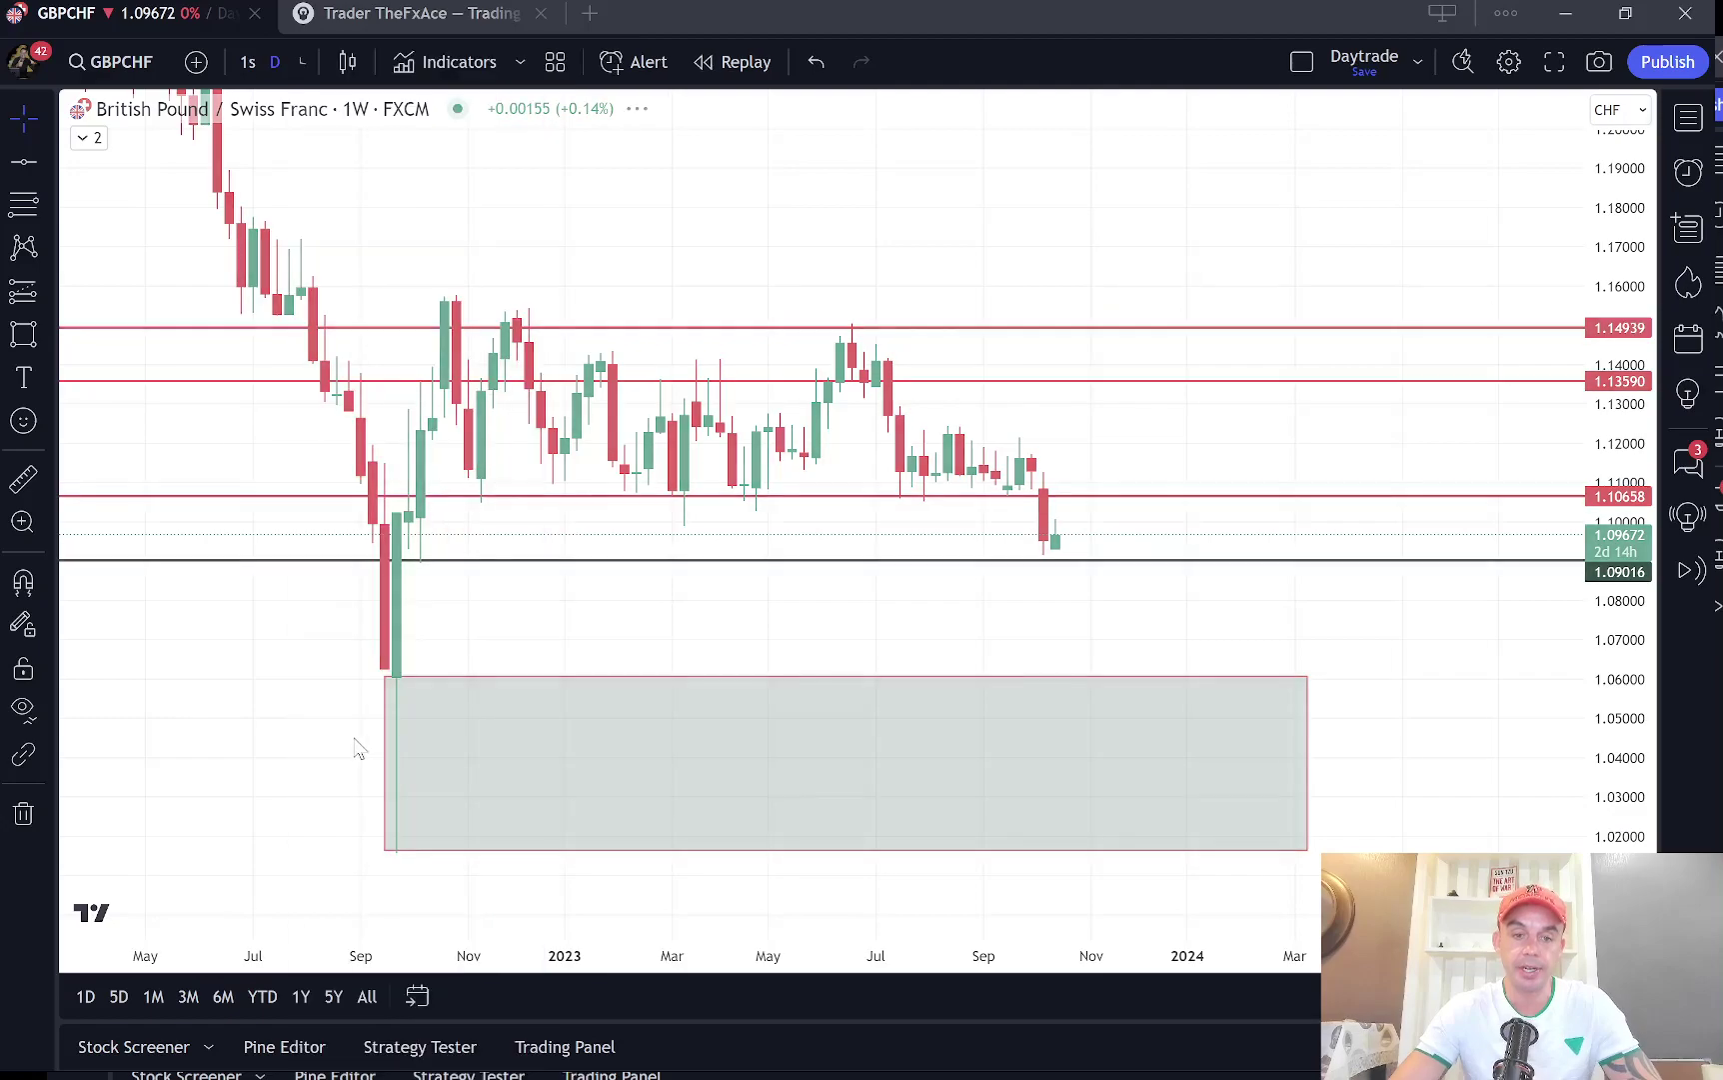
# Step: Examine the daily candles around the 1.1066 and 1.0902 lines and the green zone below
pyautogui.scroll(-6, 1511, 611)
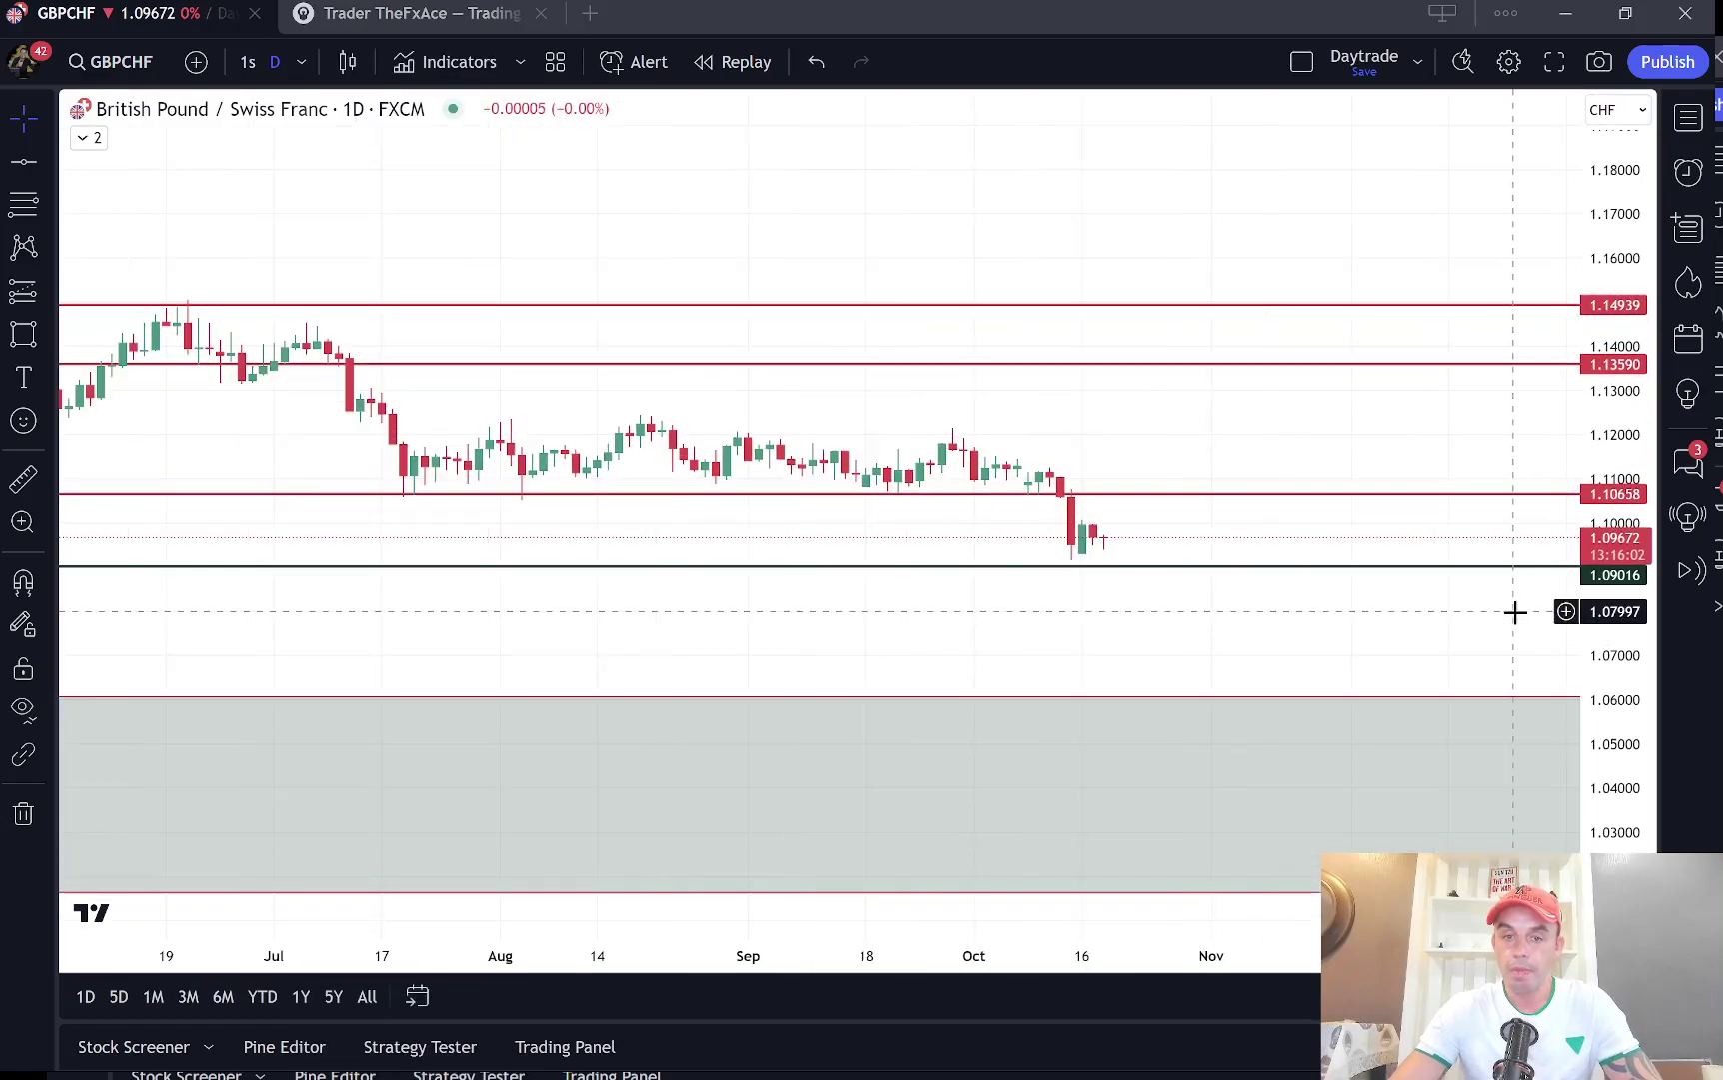
pyautogui.click(699, 496)
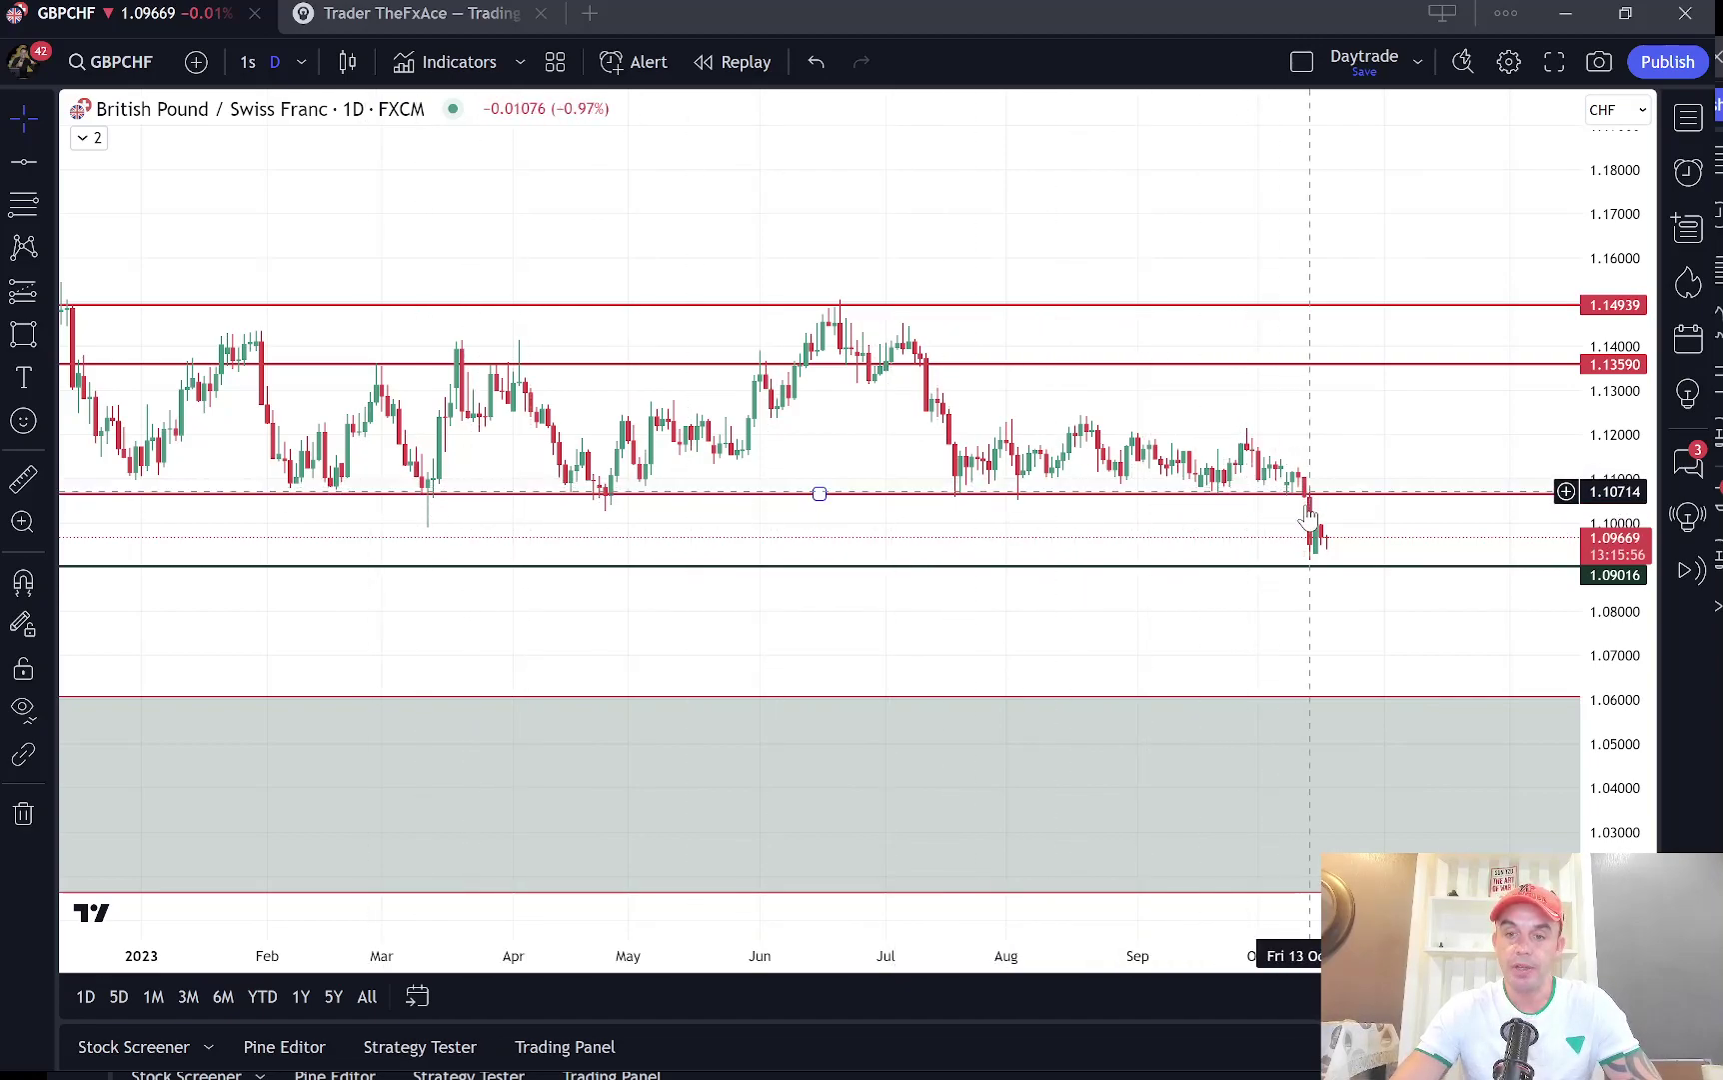
pyautogui.click(1304, 577)
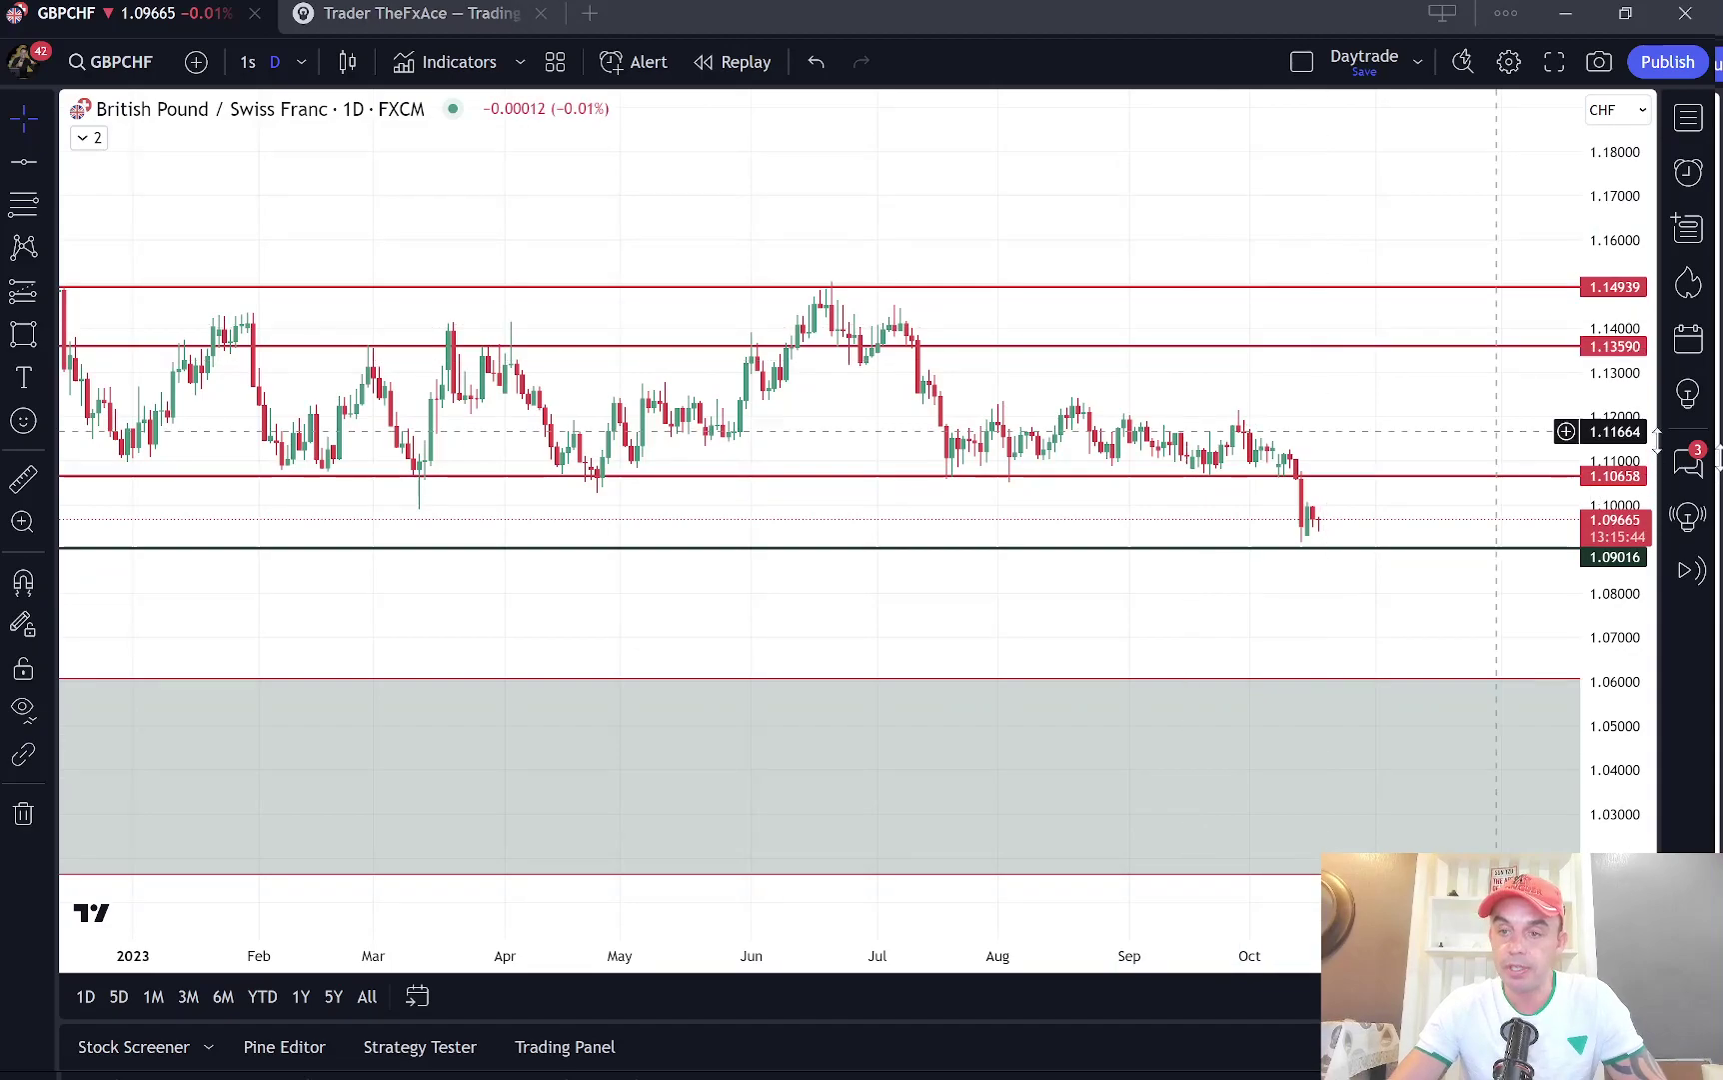
pyautogui.moveTo(1636, 447); pyautogui.dragTo(1465, 515)
pyautogui.scroll(-1, 1454, 477)
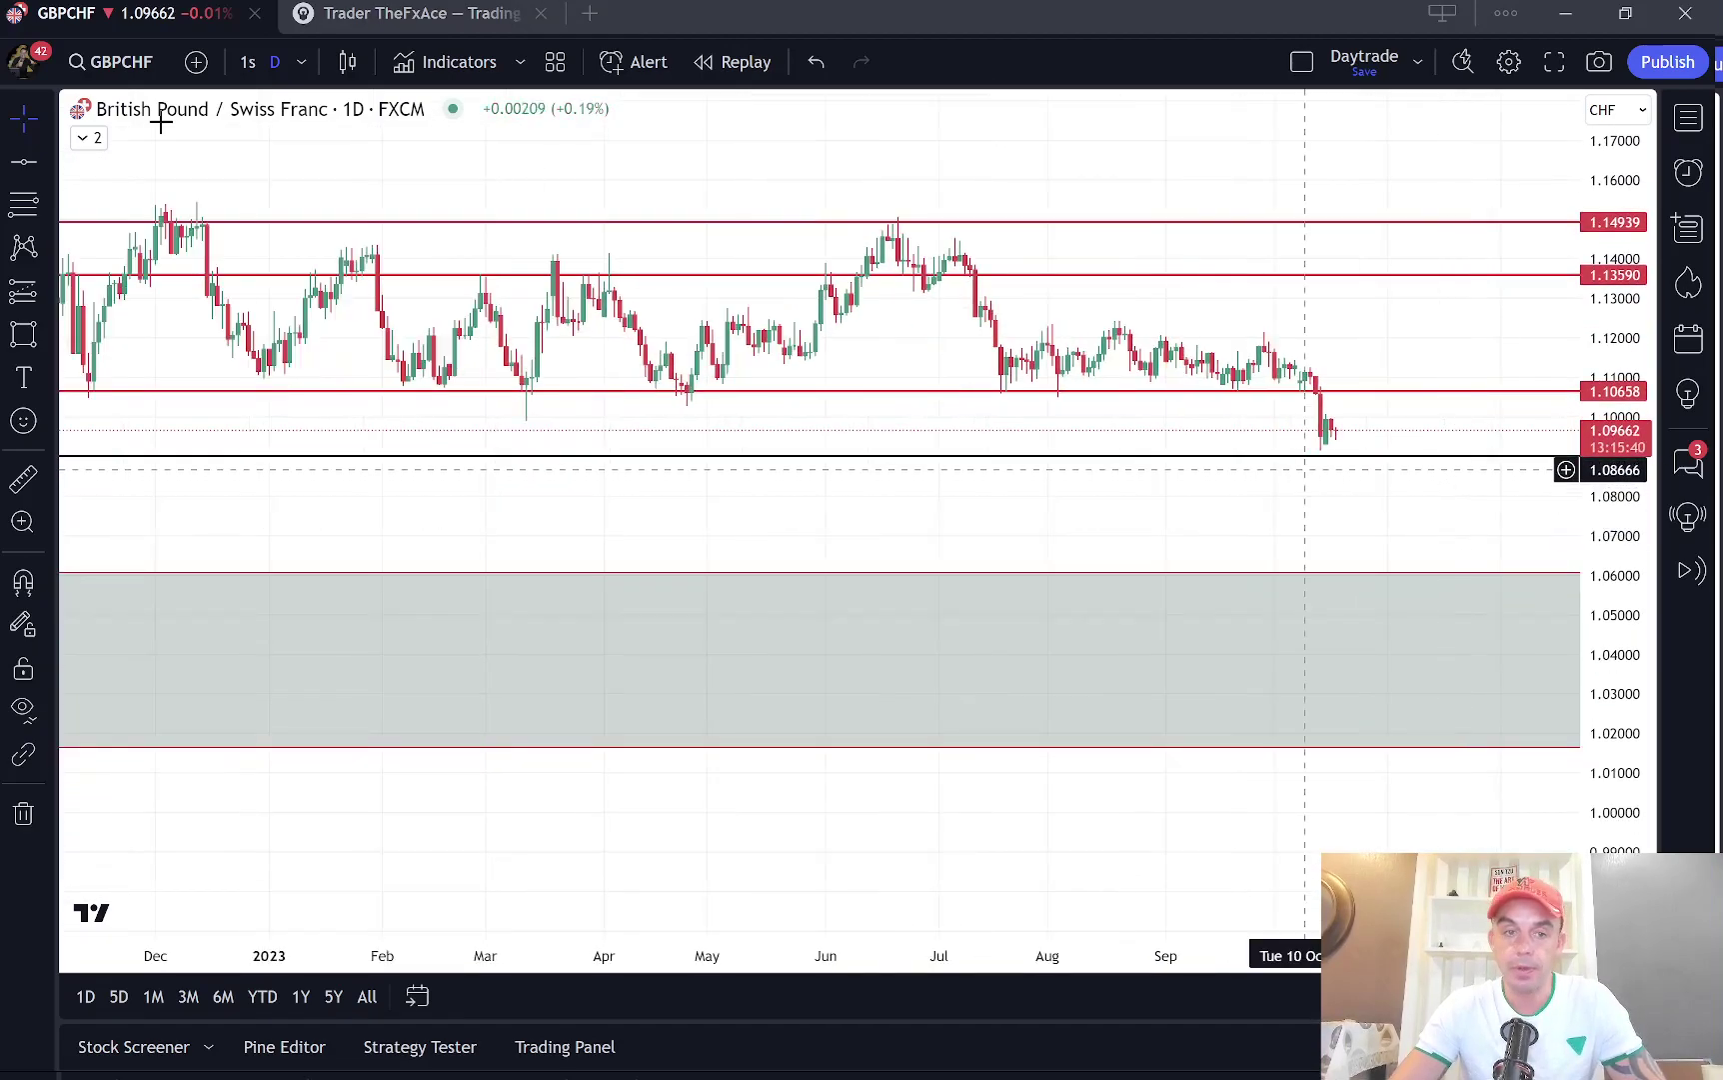
# Step: Try a projection path from the current price up to about 1.1052 and down into the green zone, and delete it
pyautogui.click(40, 333)
pyautogui.click(44, 326)
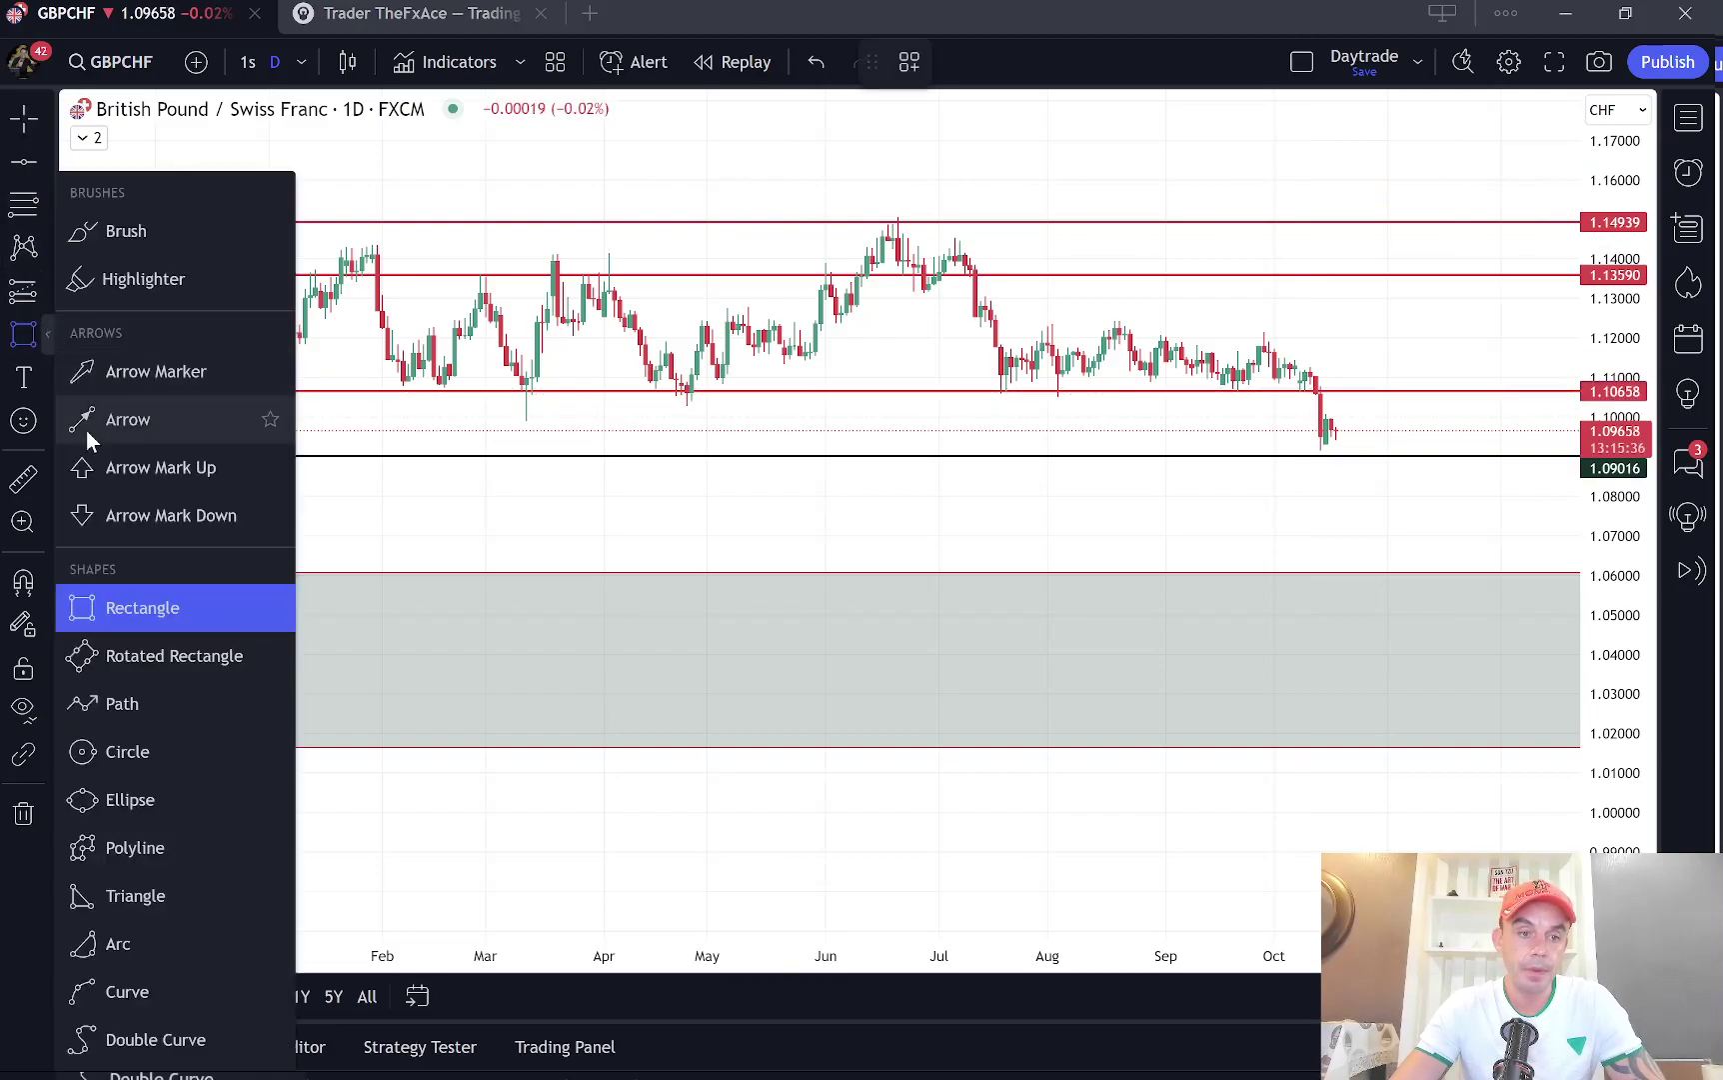
pyautogui.click(127, 708)
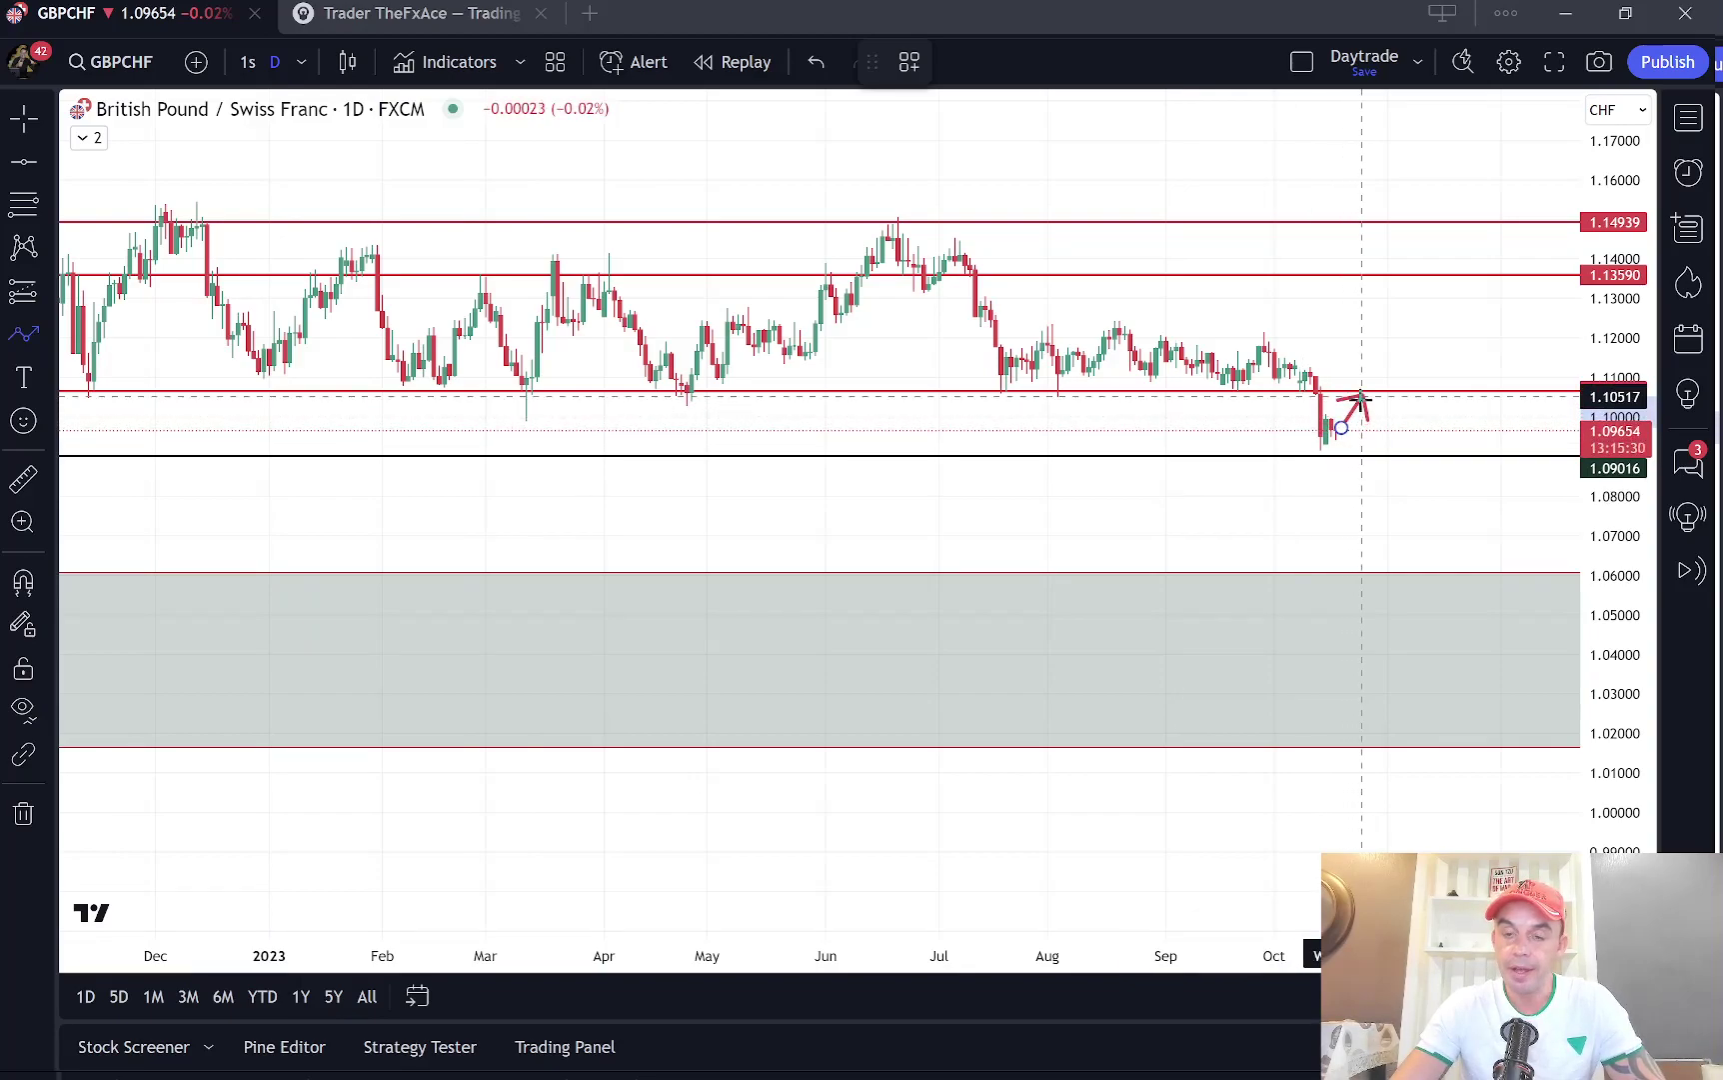
pyautogui.doubleClick(1413, 584)
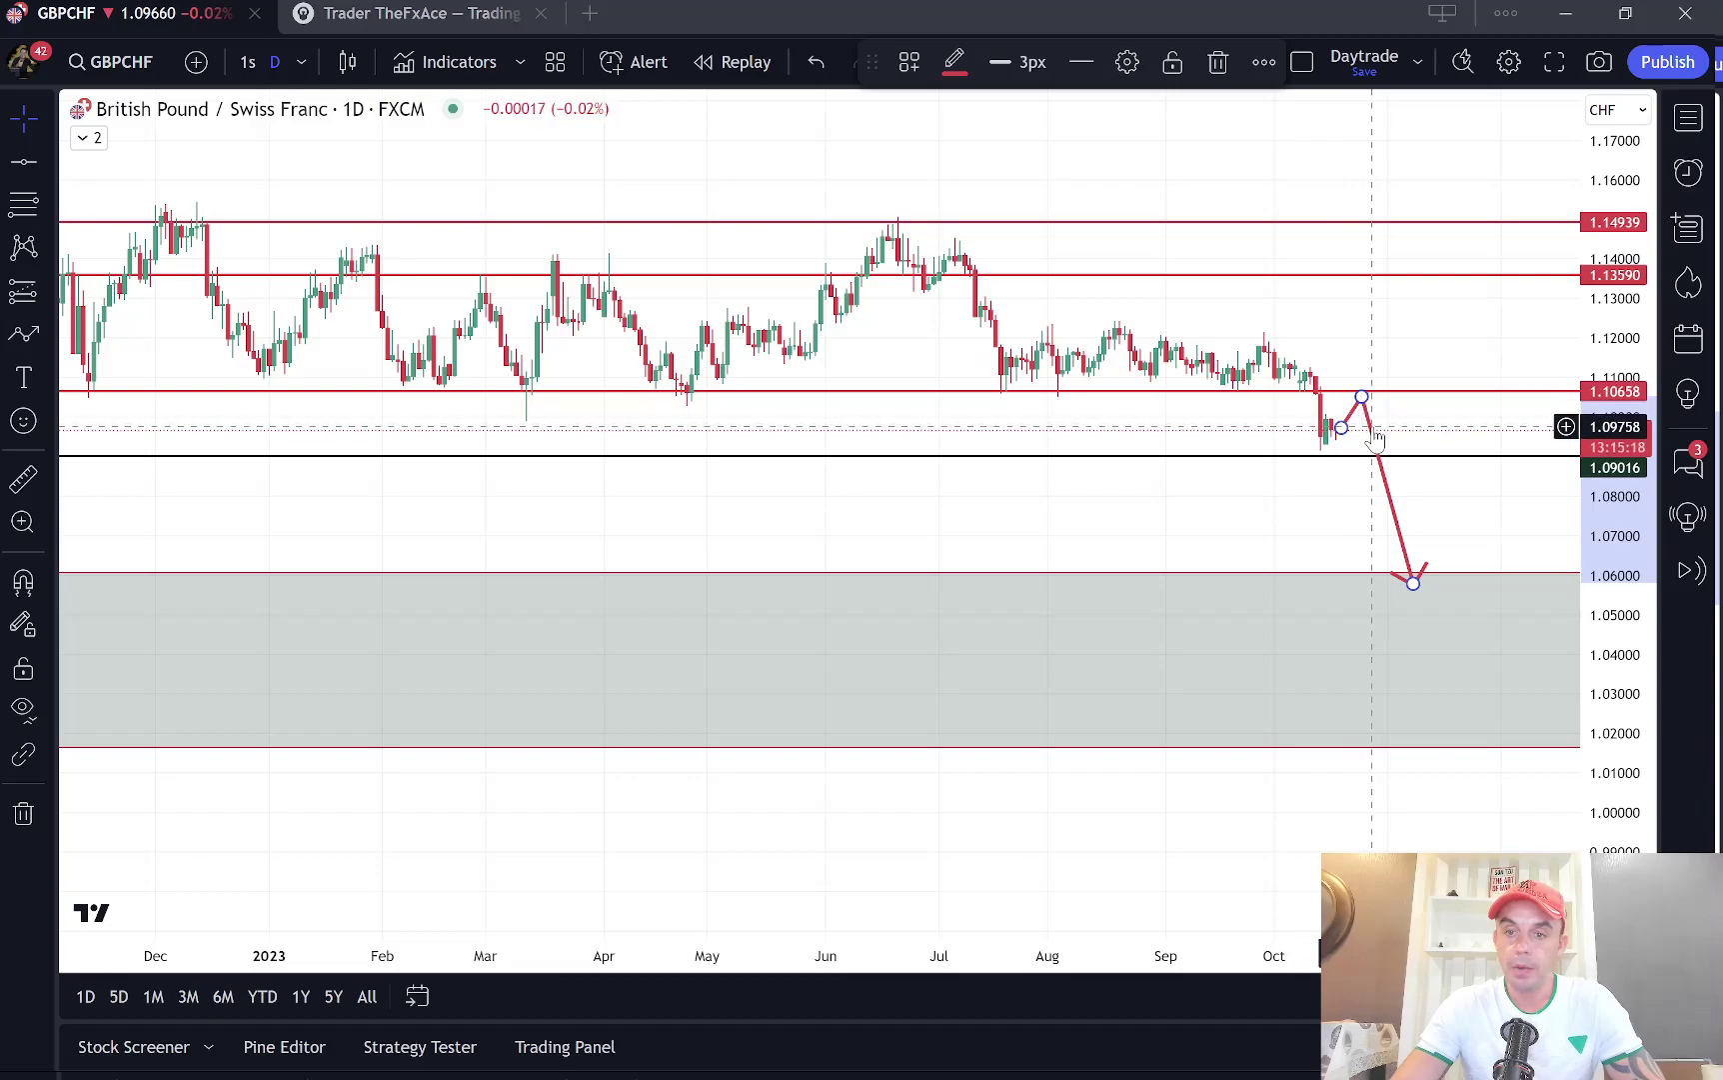
pyautogui.press('Delete')
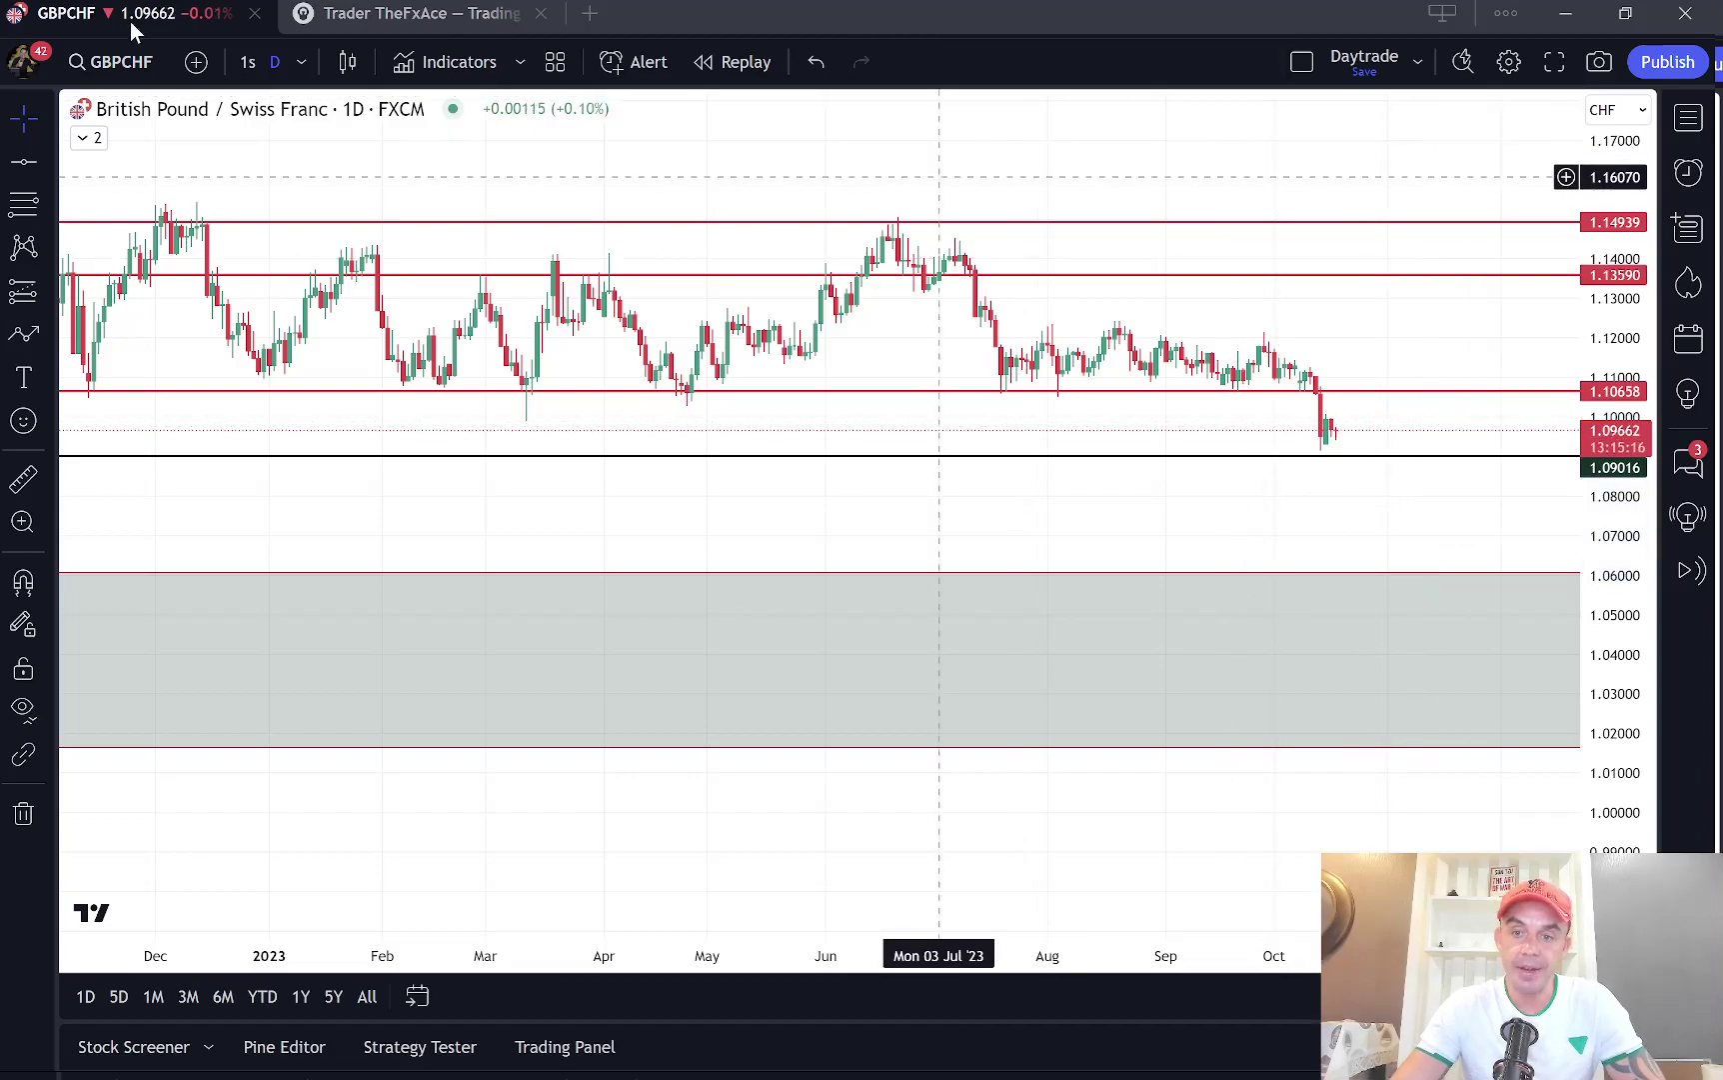
# Step: Switch the chart to the 1 hour timeframe and rescale it to show recent October candles between the 1.1066 and 1.0902 lines
pyautogui.click(300, 62)
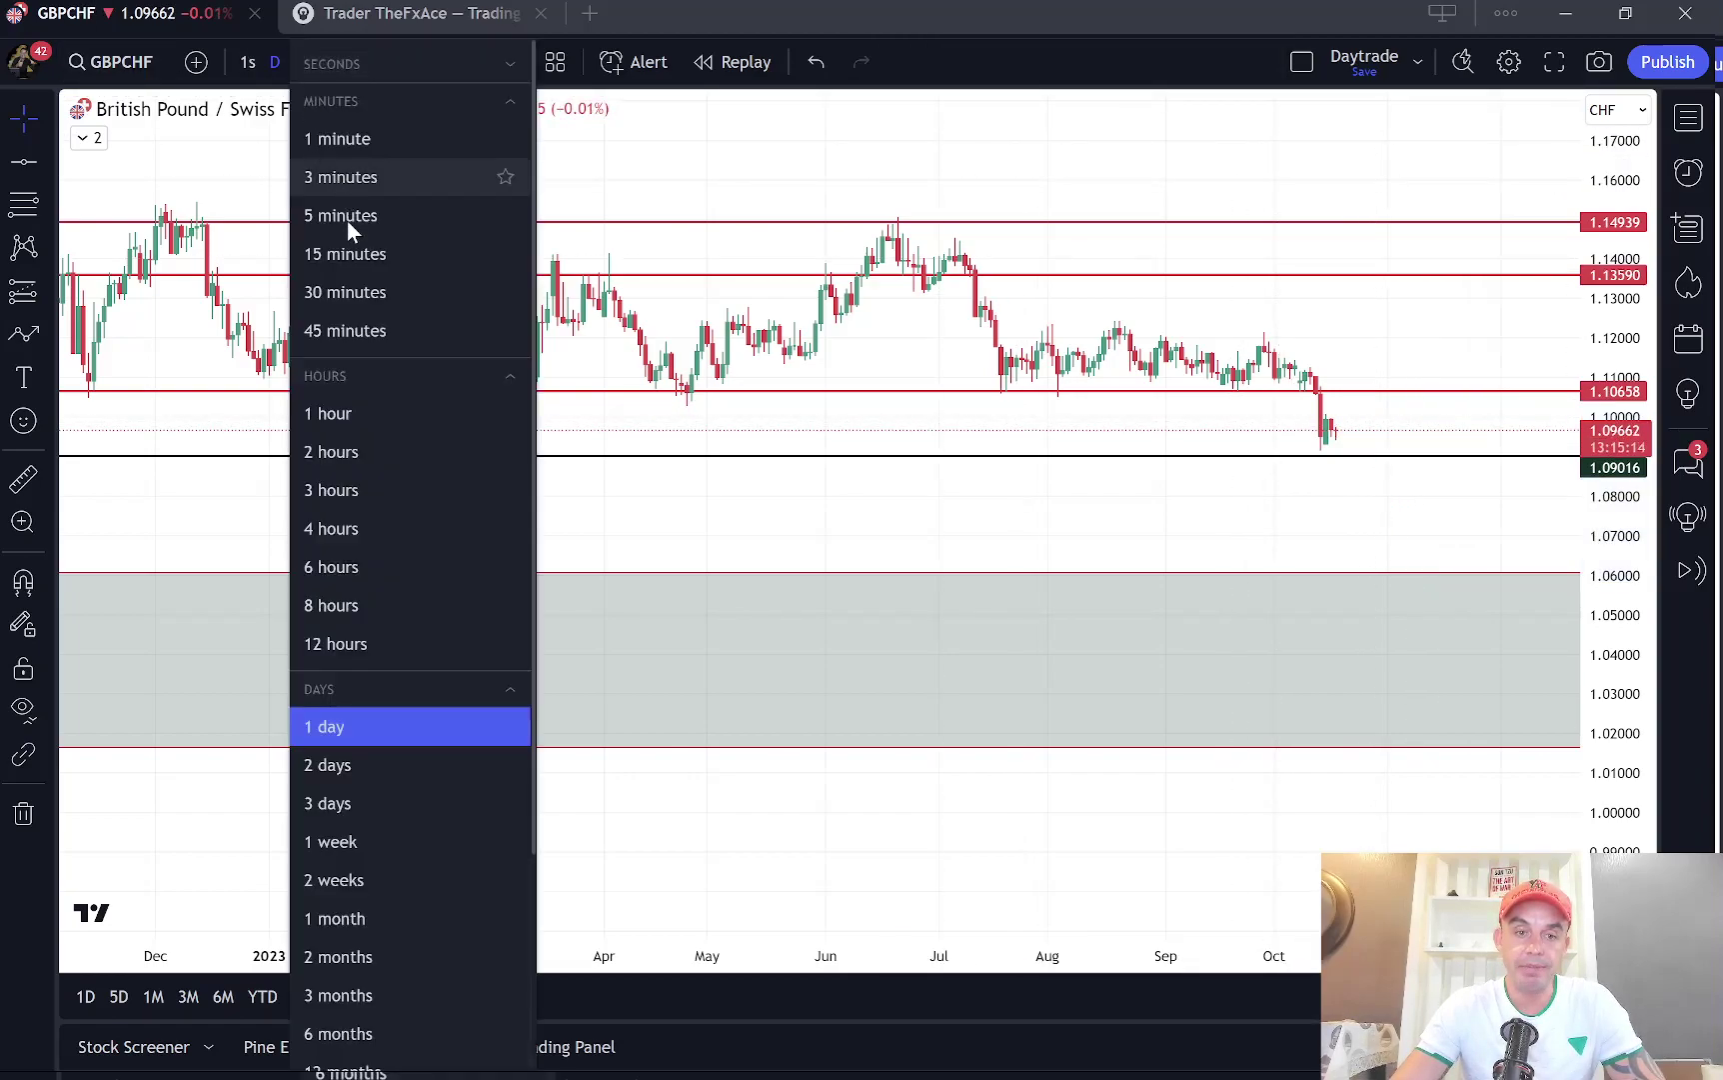
pyautogui.click(353, 413)
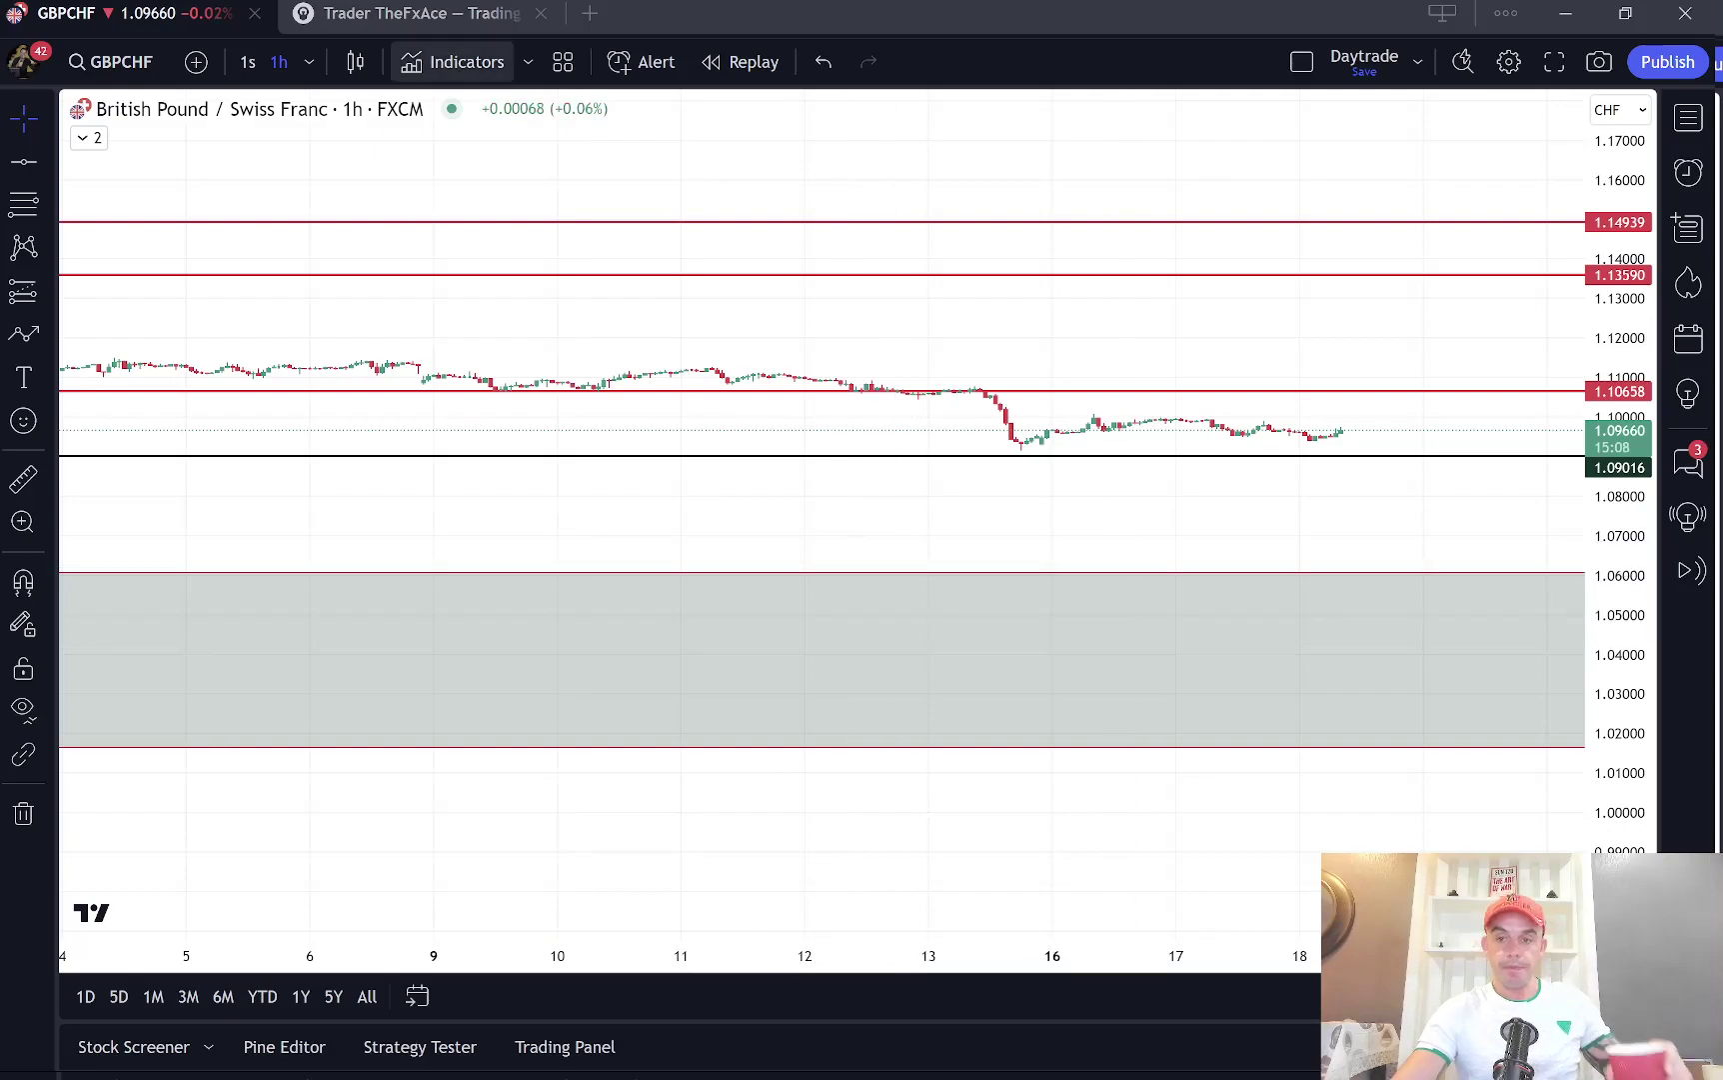
pyautogui.moveTo(1619, 683); pyautogui.dragTo(1192, 557)
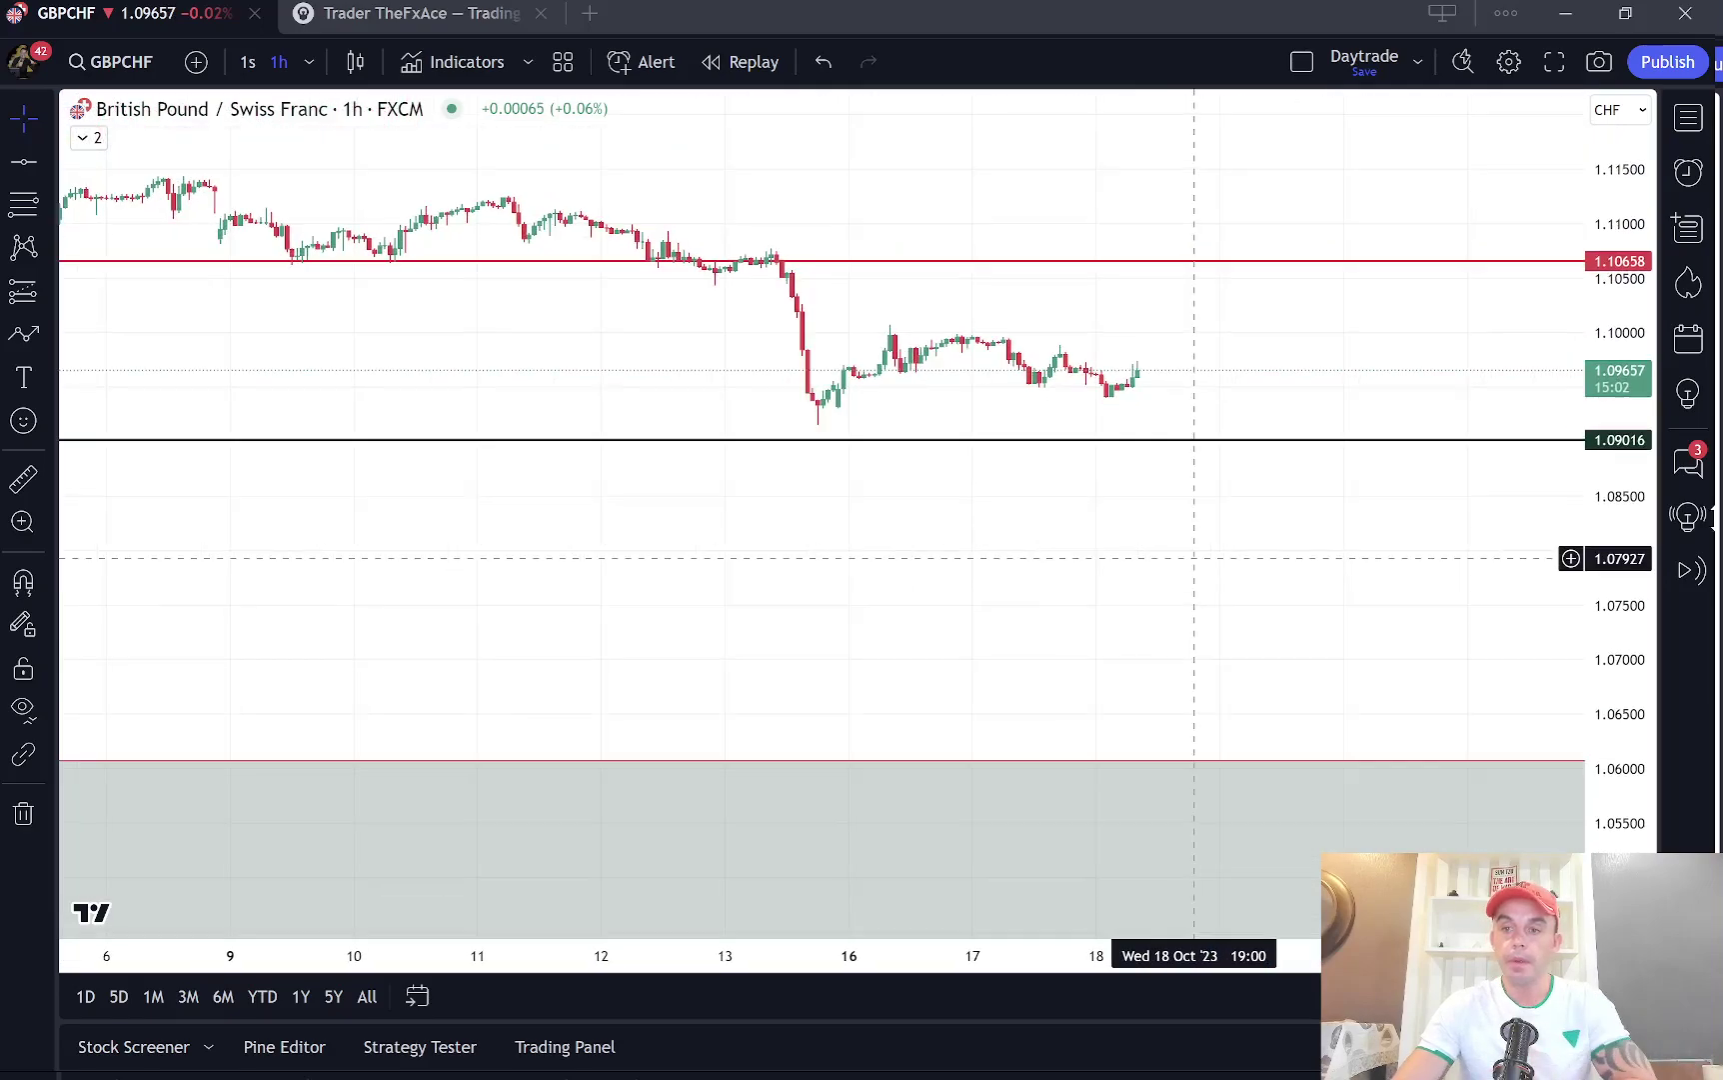
pyautogui.scroll(-2, 935, 335)
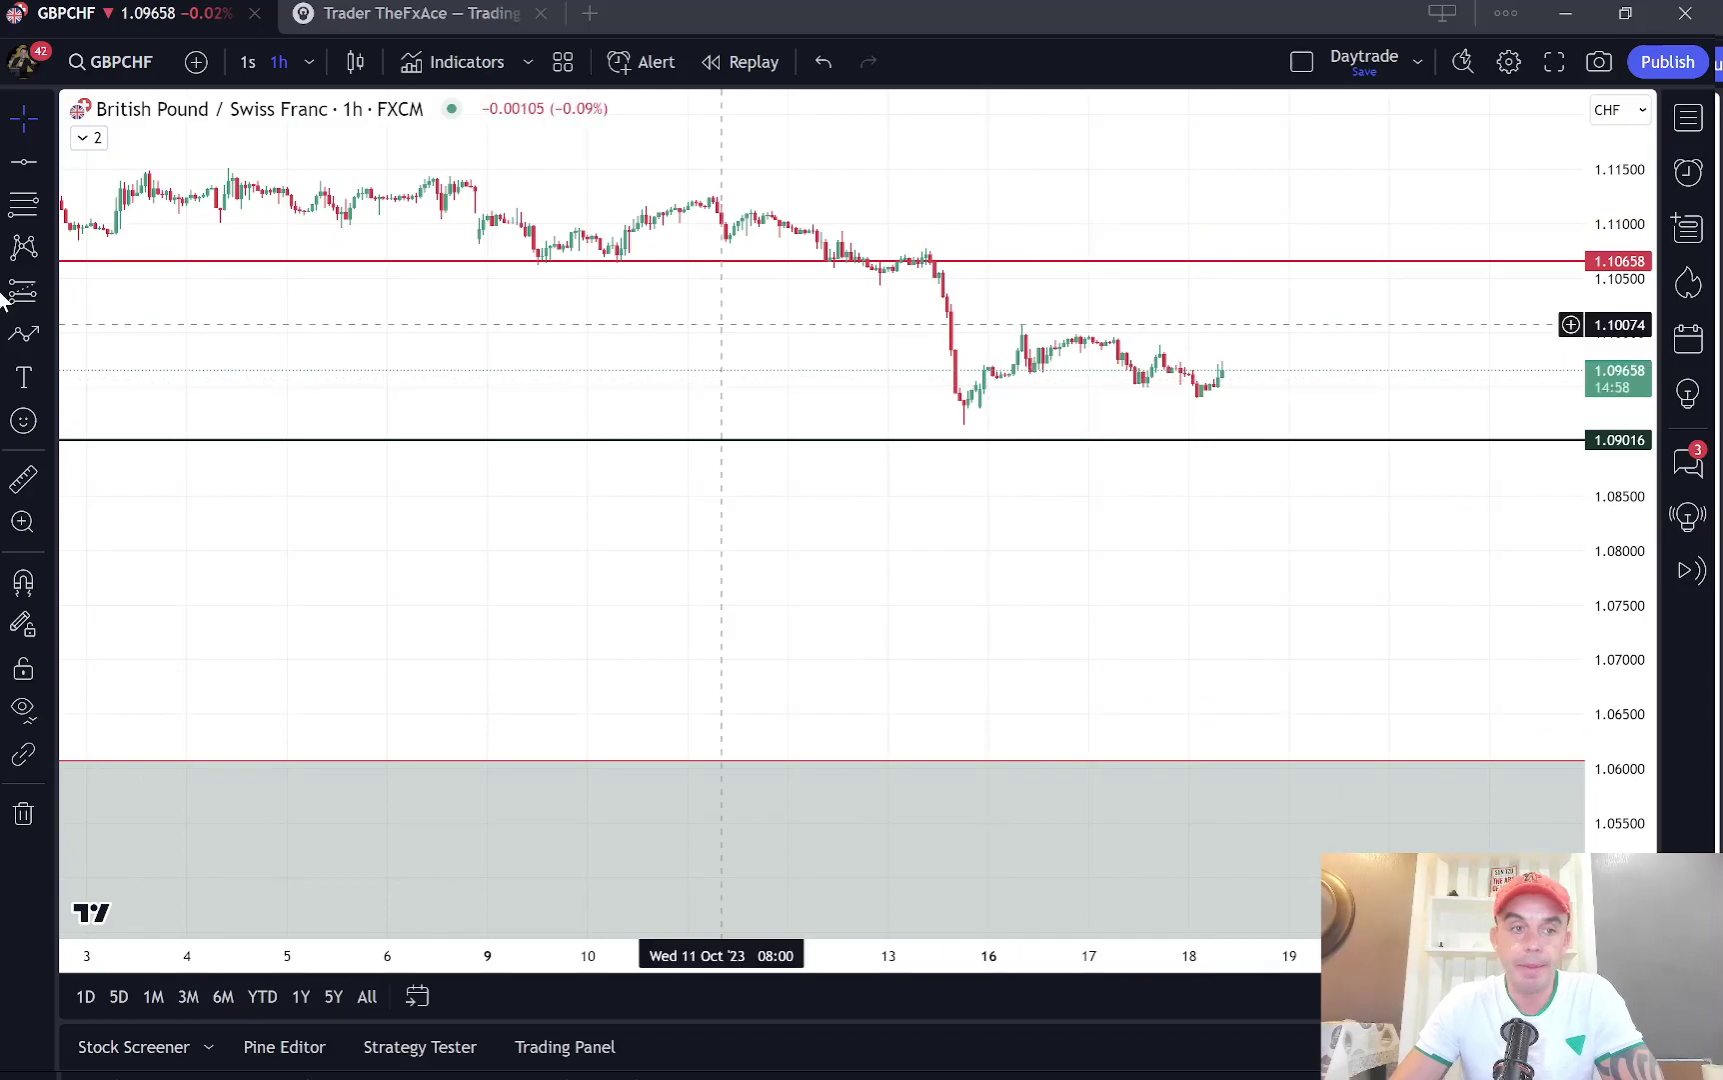
# Step: Try a zigzag projection path from the current price to a peak above the 1.1066 line and down to about 1.0766
pyautogui.click(24, 337)
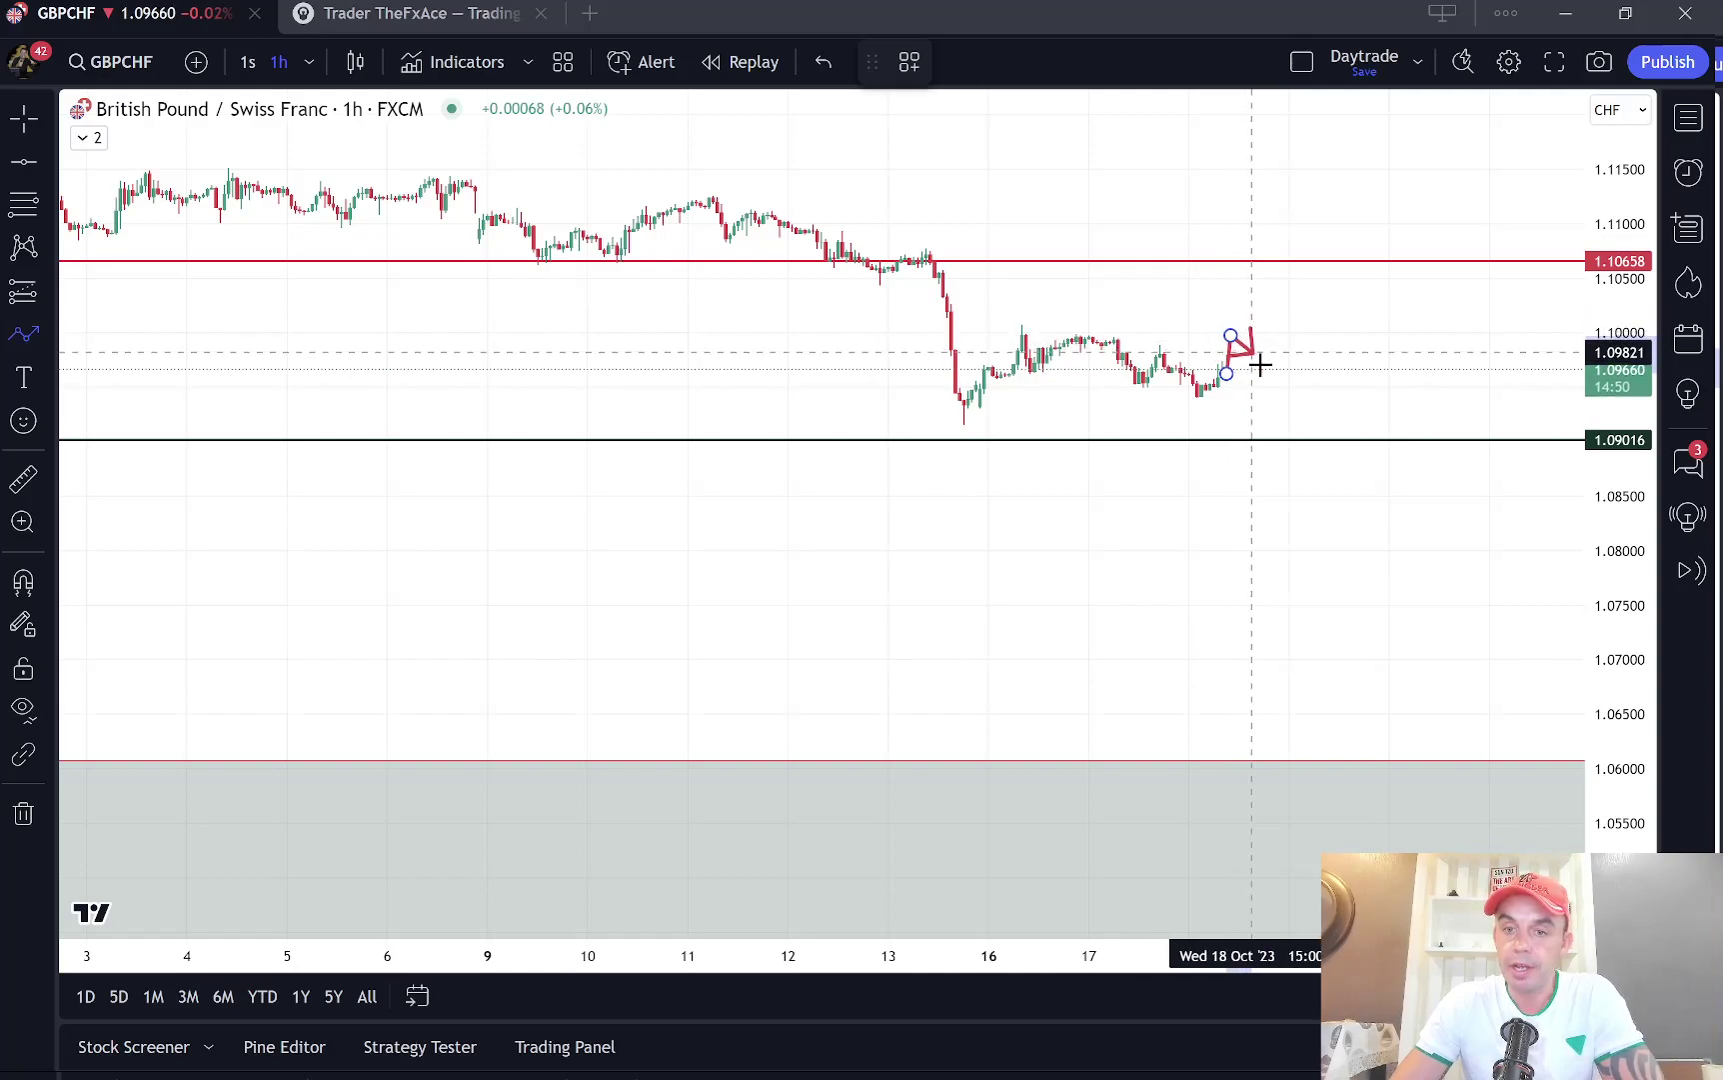
pyautogui.click(1265, 367)
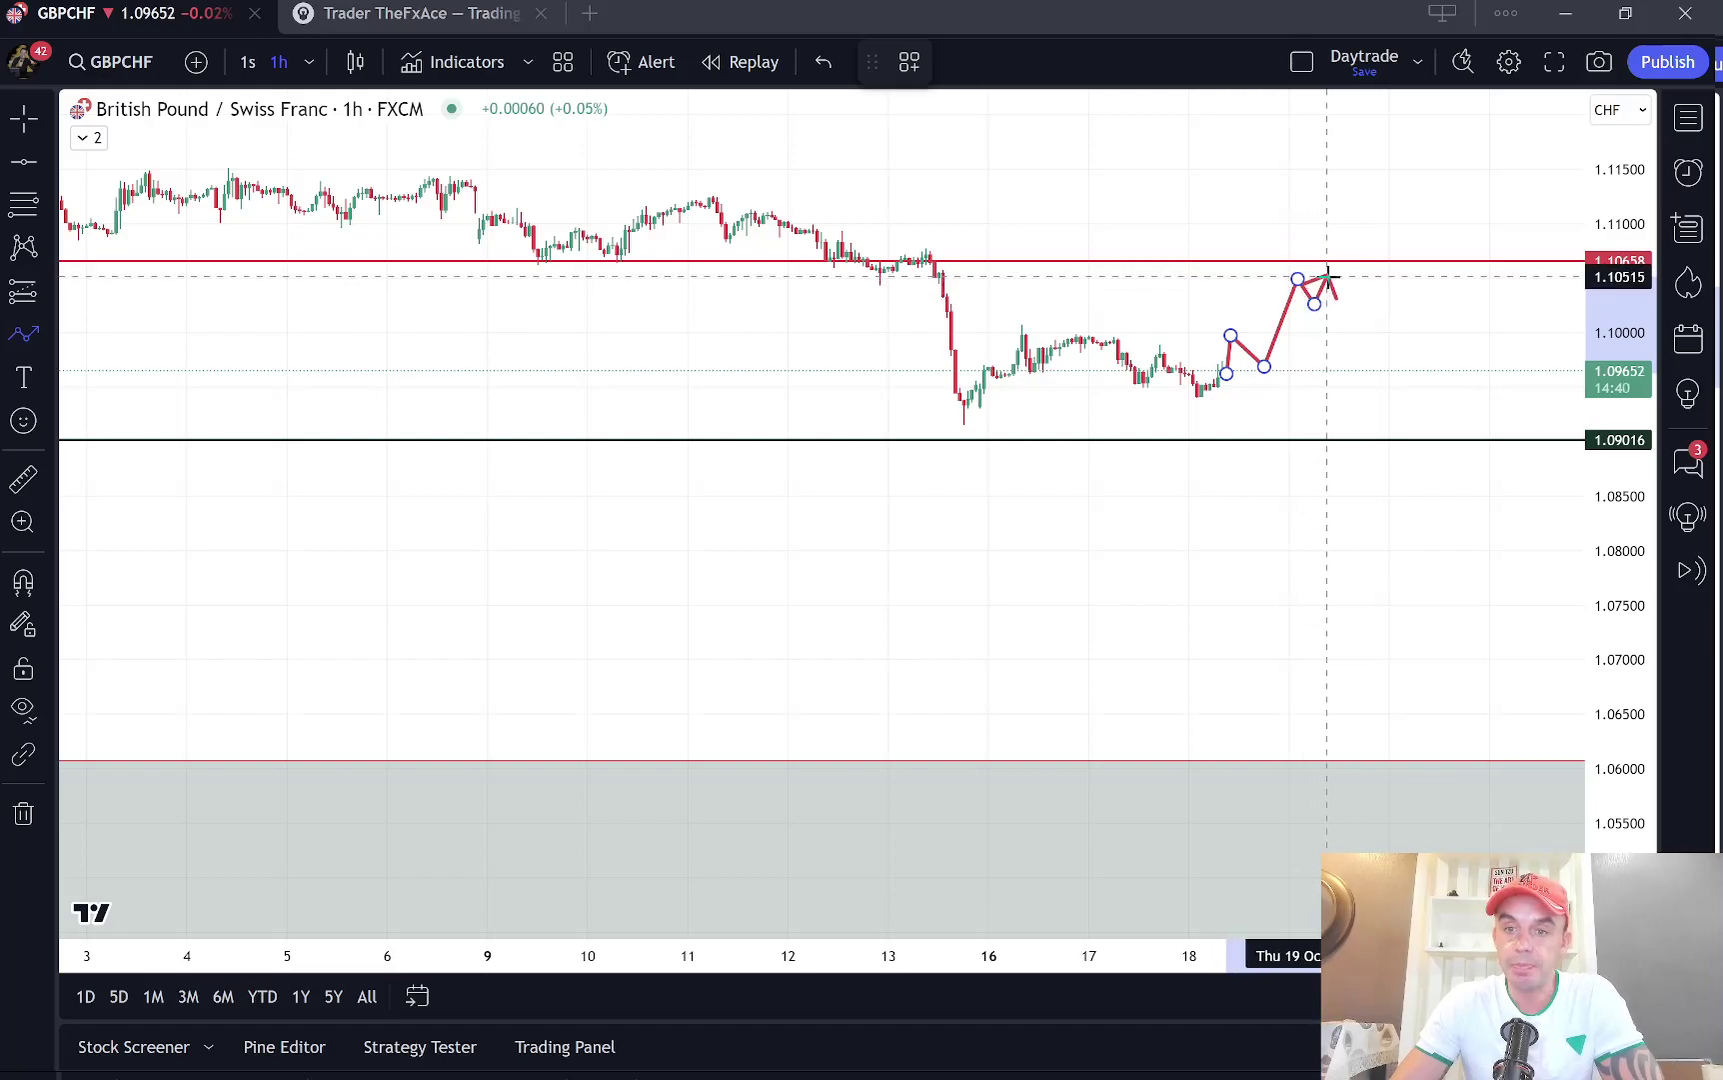
pyautogui.click(1344, 300)
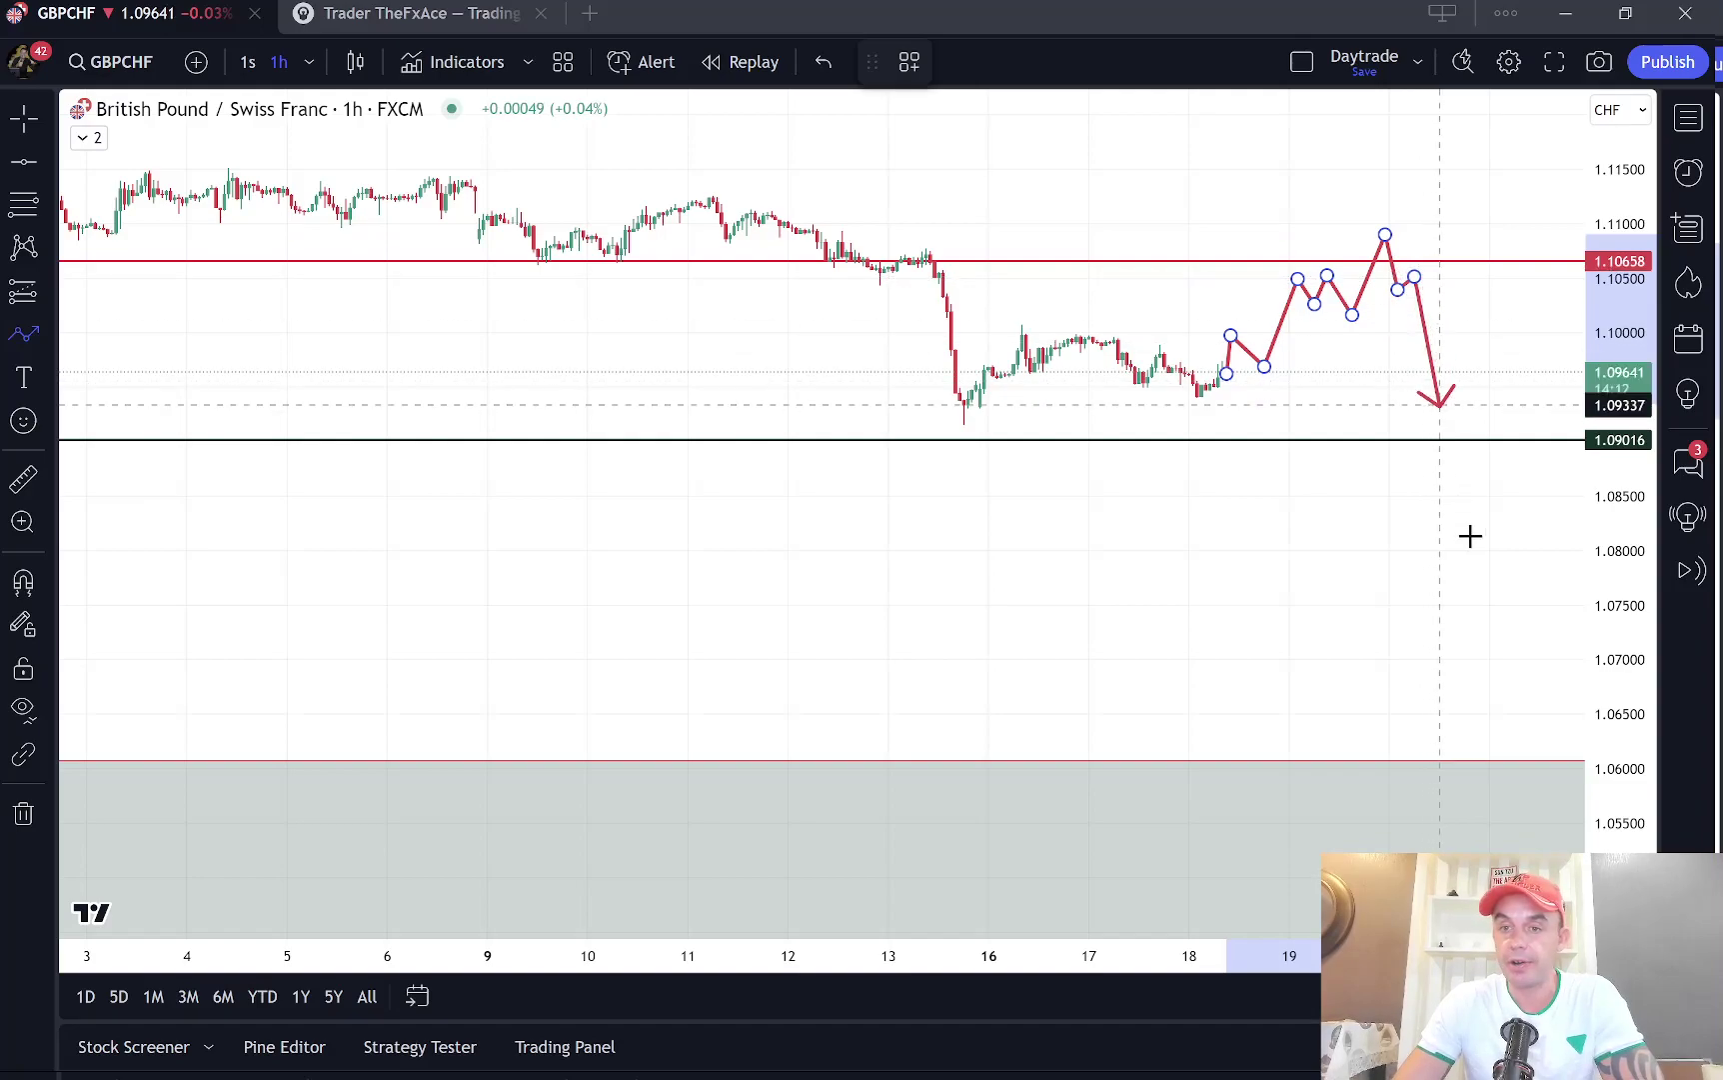
pyautogui.doubleClick(1473, 589)
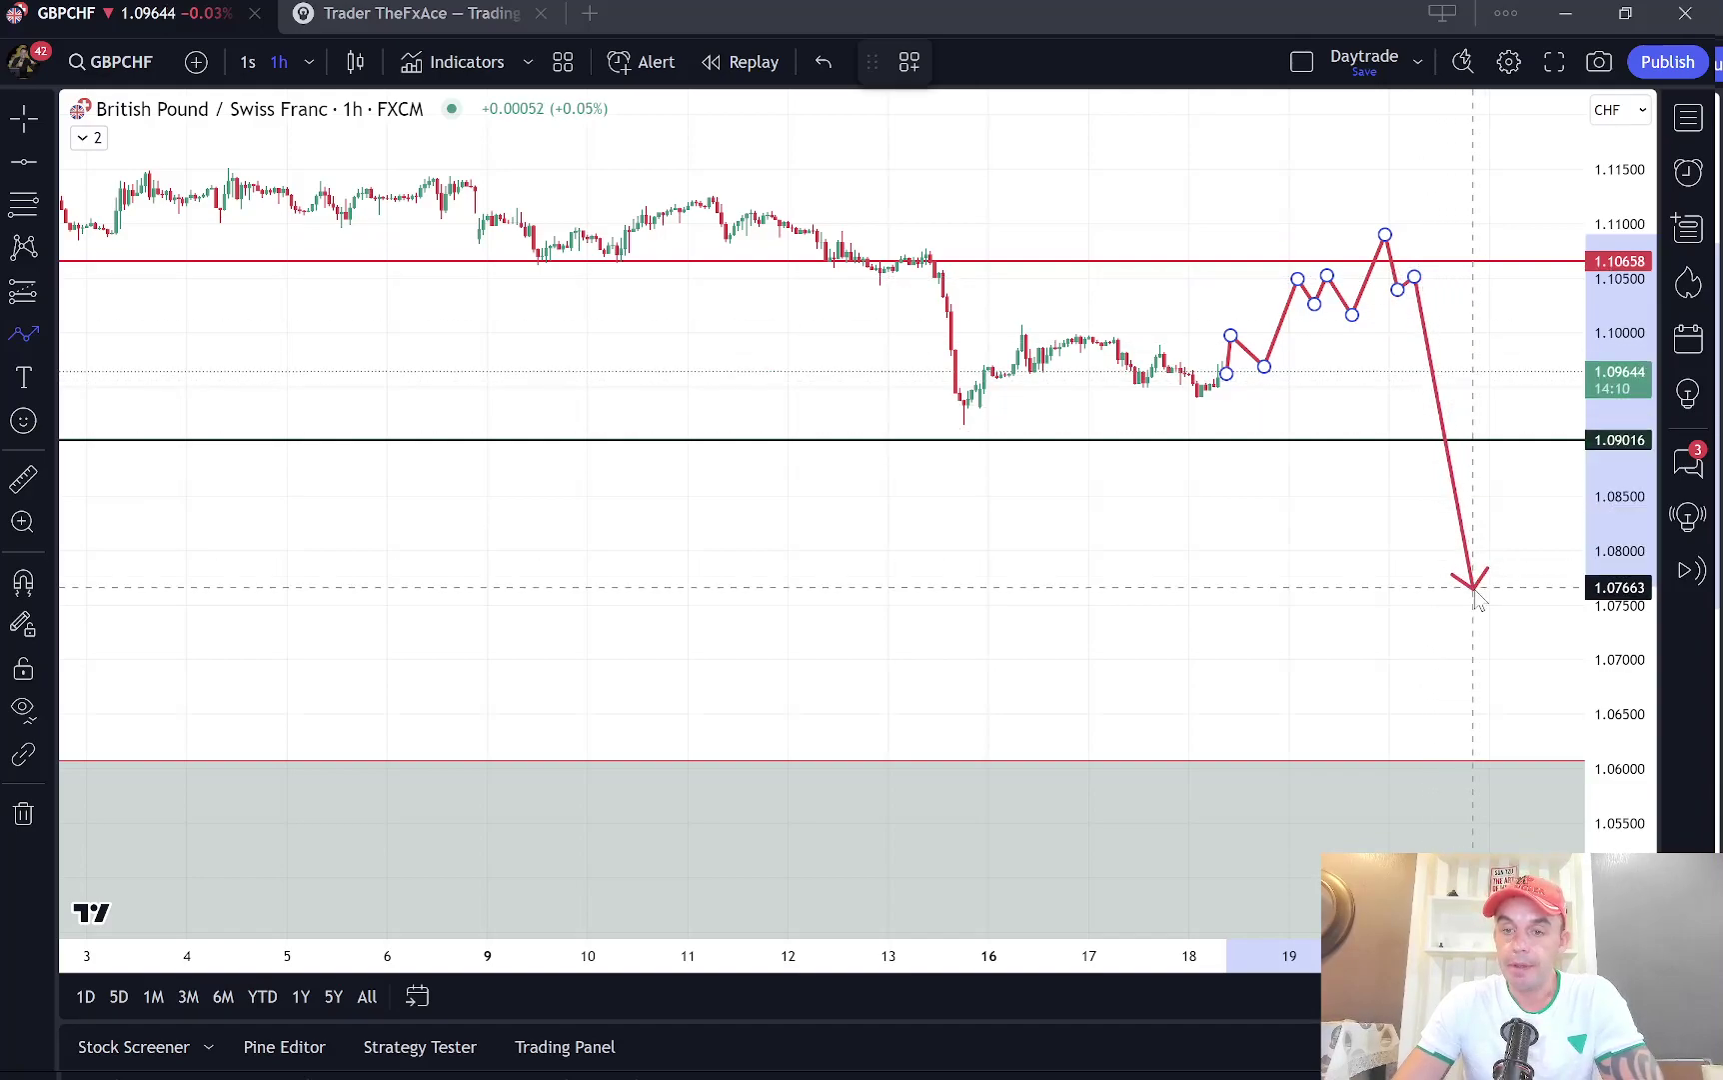
pyautogui.click(1398, 646)
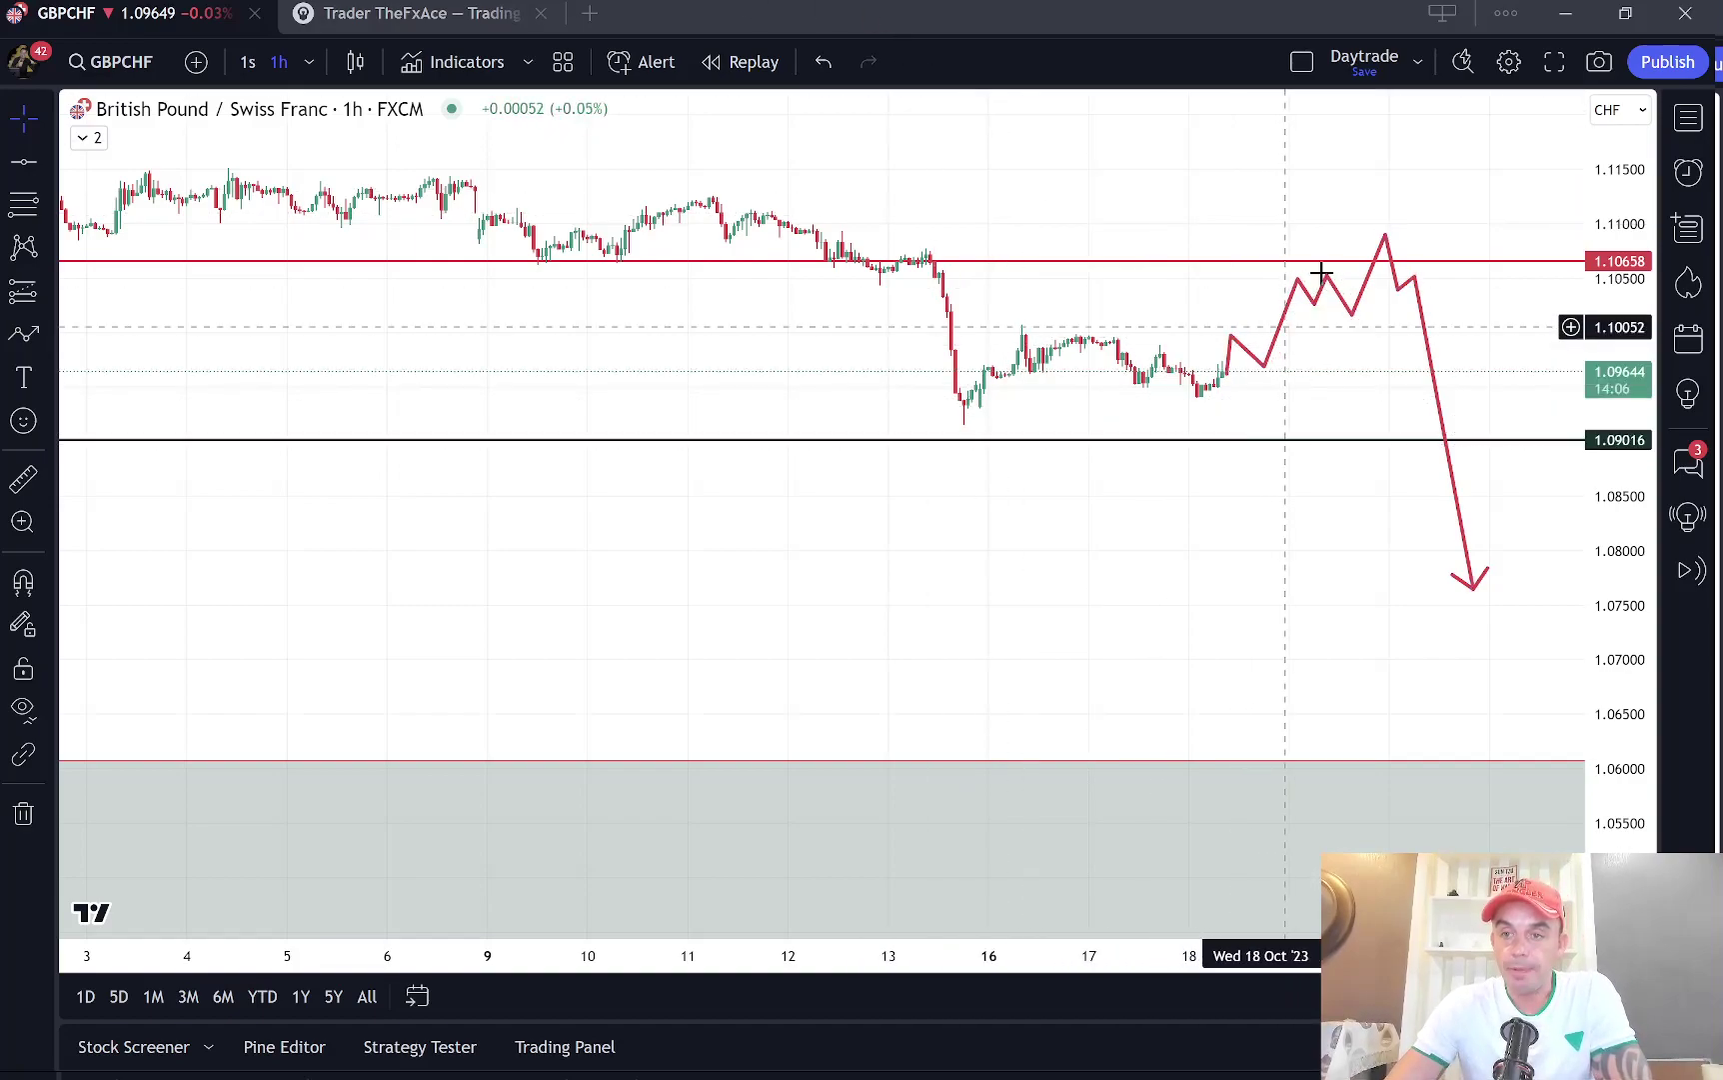
pyautogui.click(1344, 316)
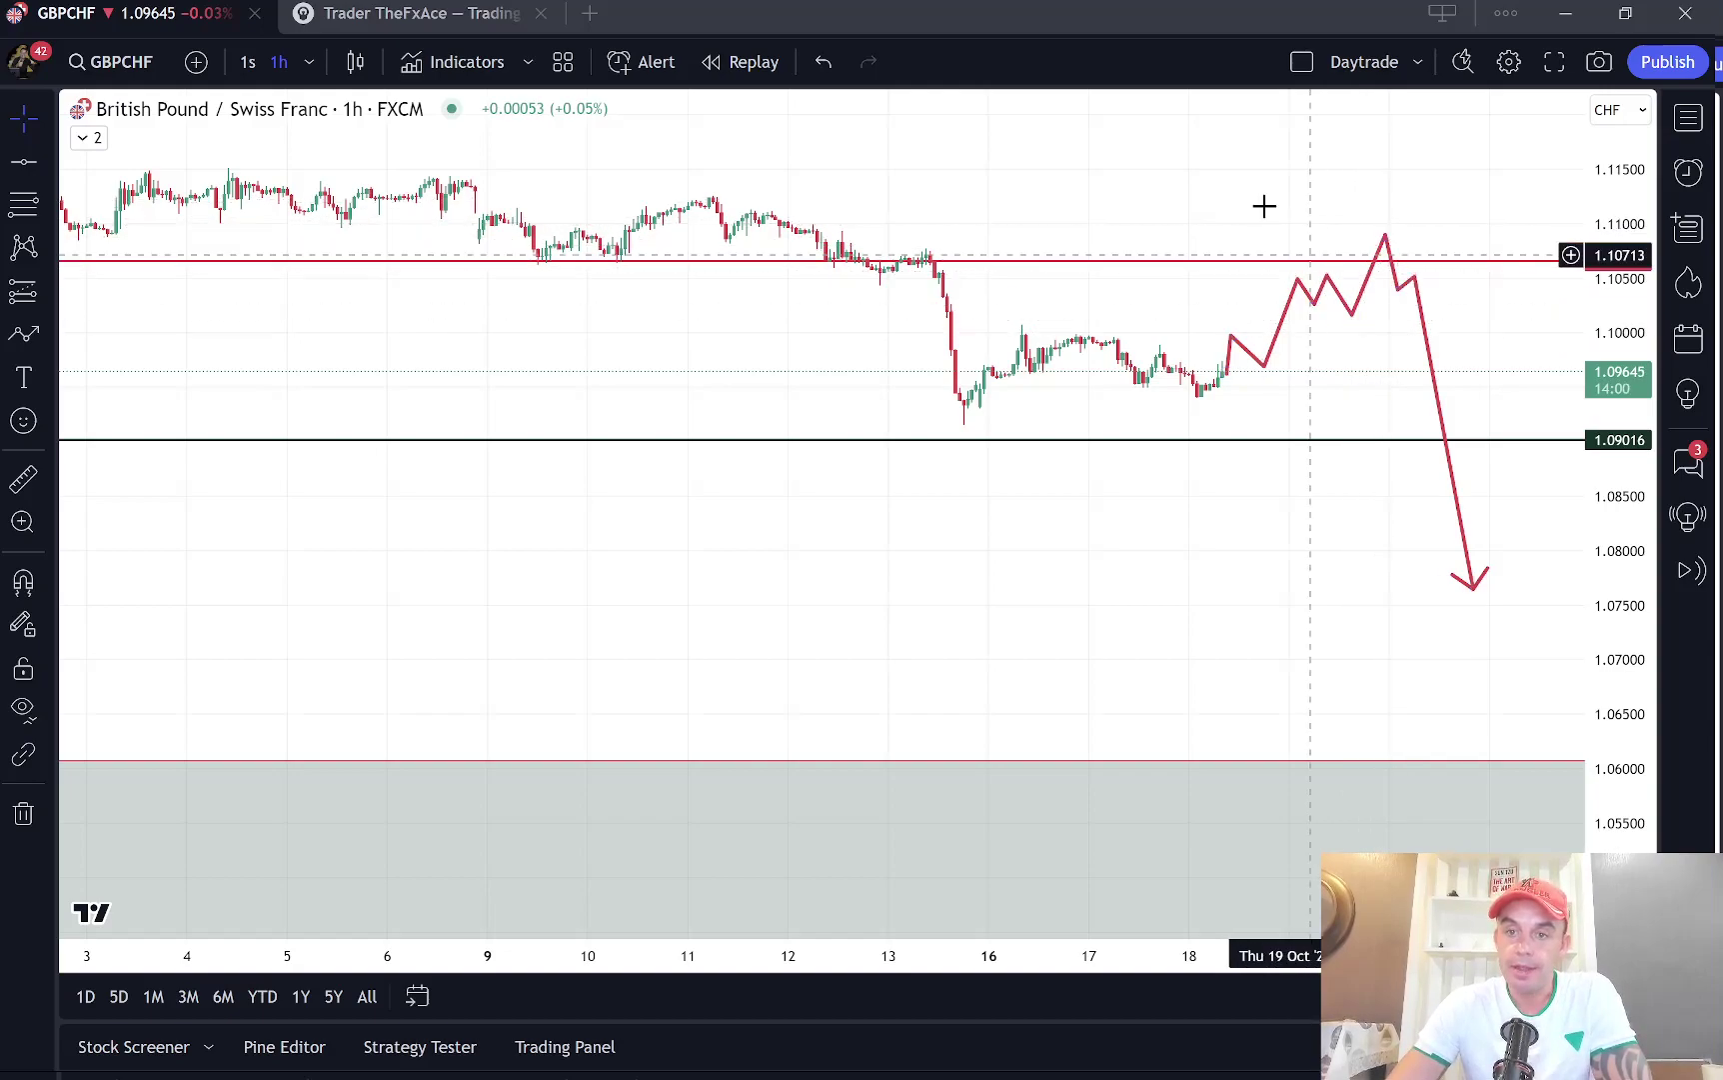
pyautogui.hscroll(3, 1190, 290)
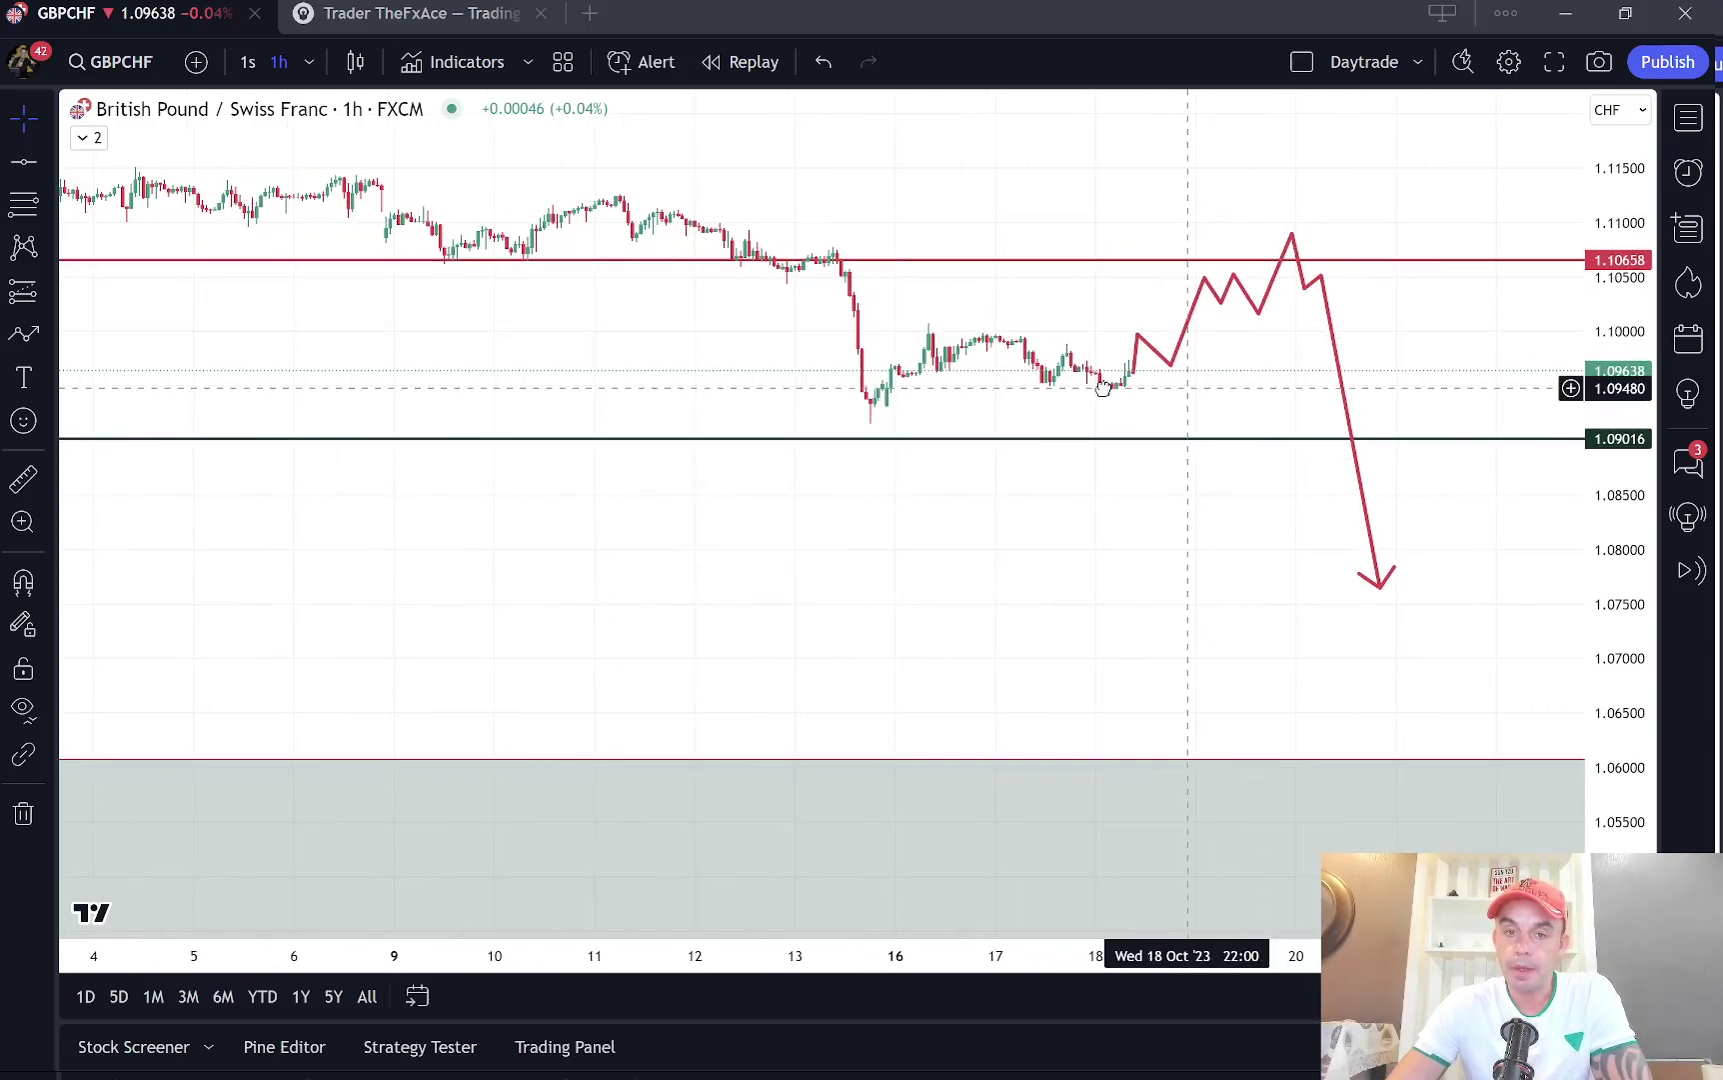
pyautogui.hscroll(3, 1188, 390)
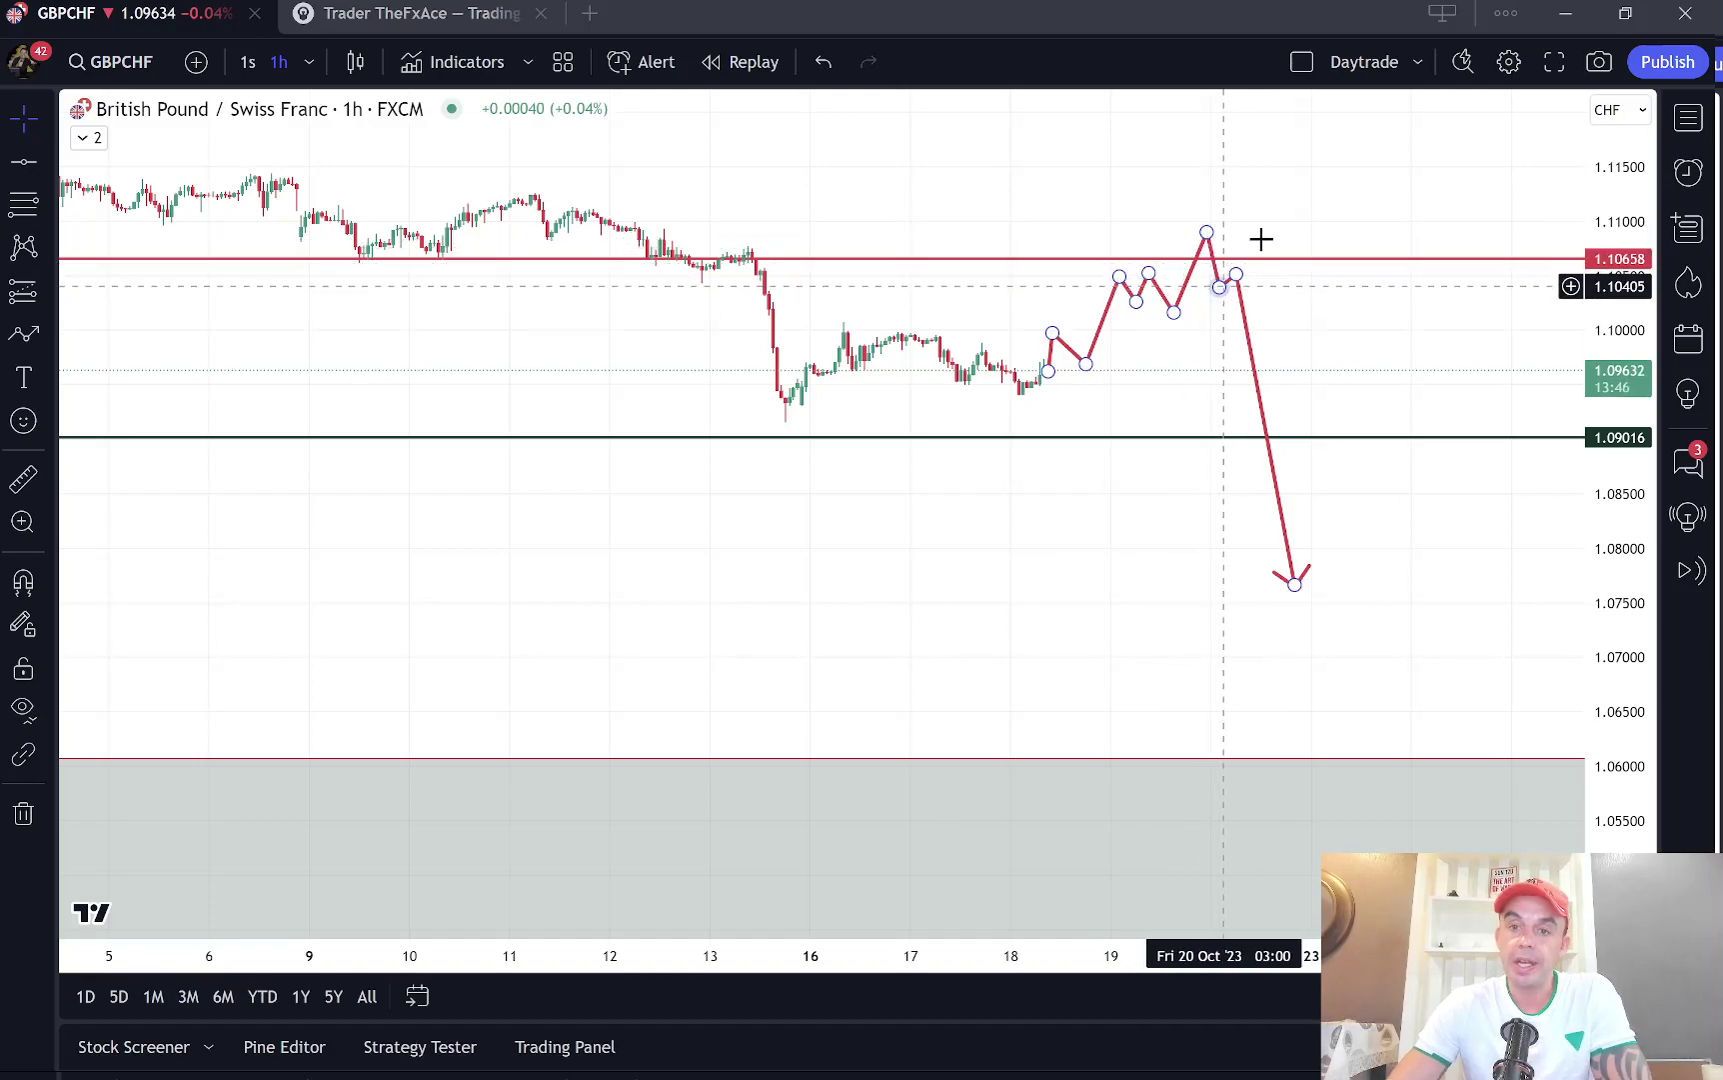
pyautogui.click(86, 138)
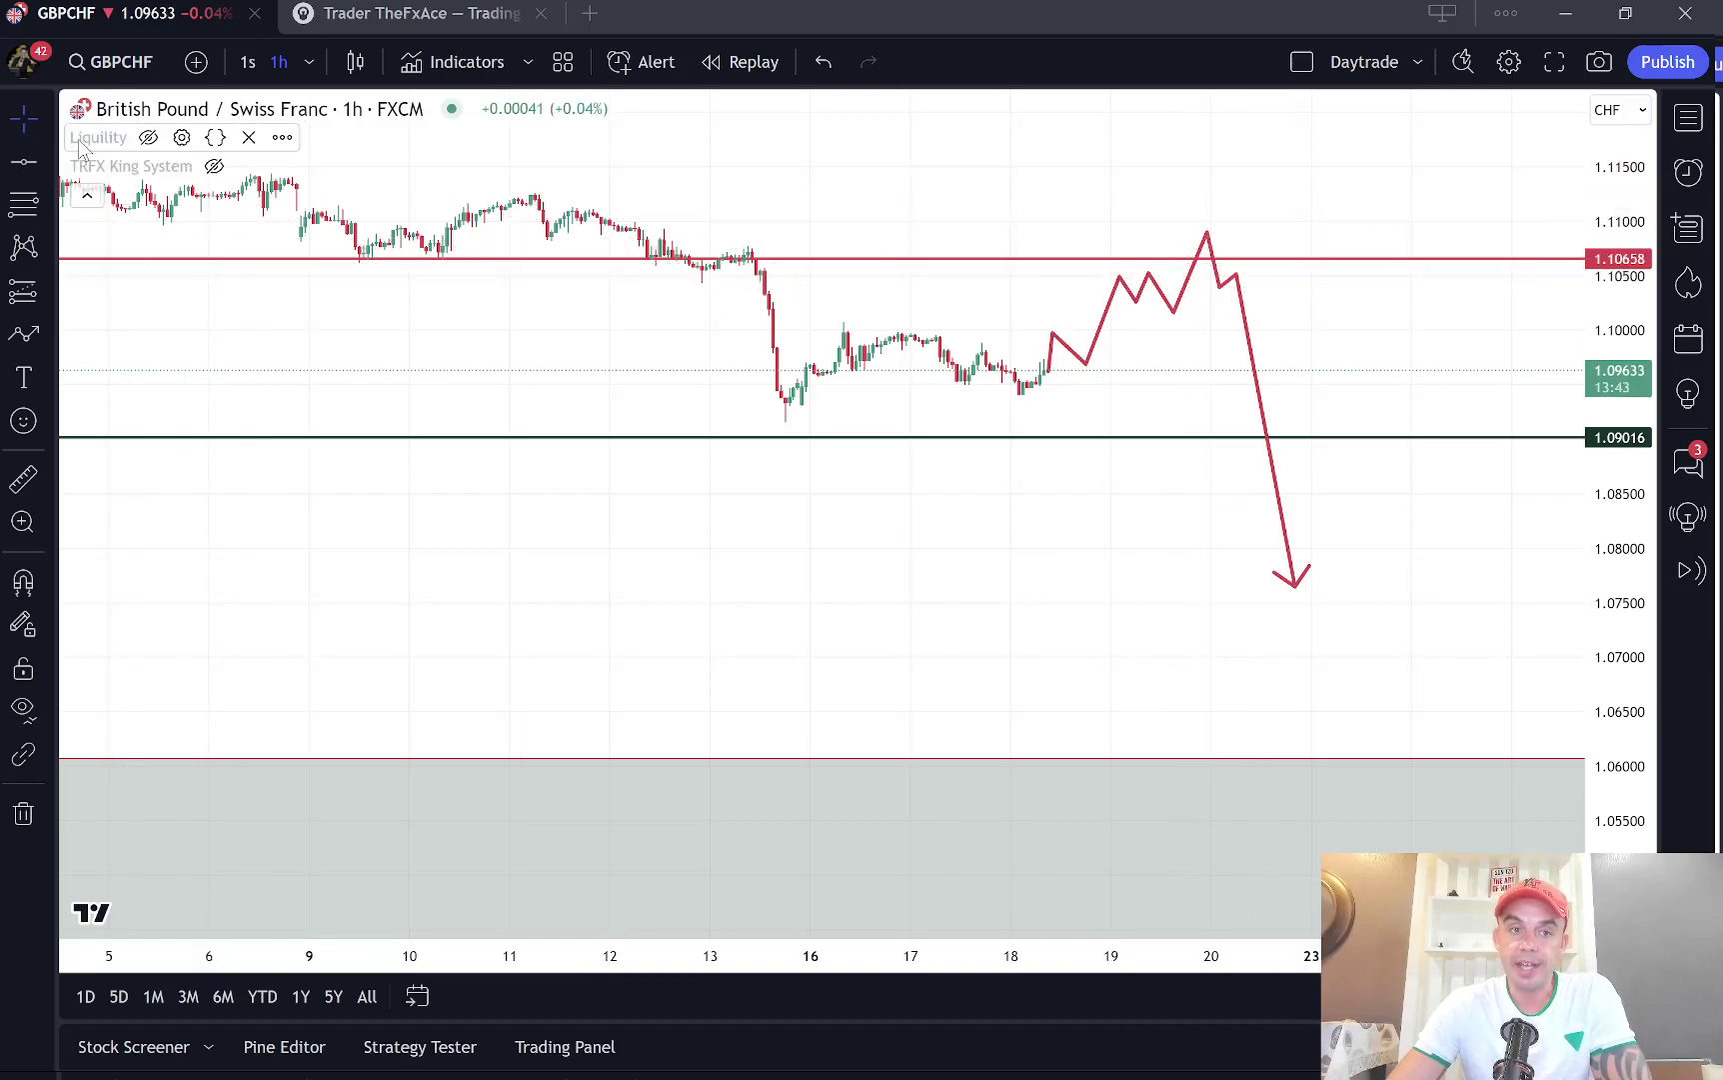
pyautogui.click(88, 195)
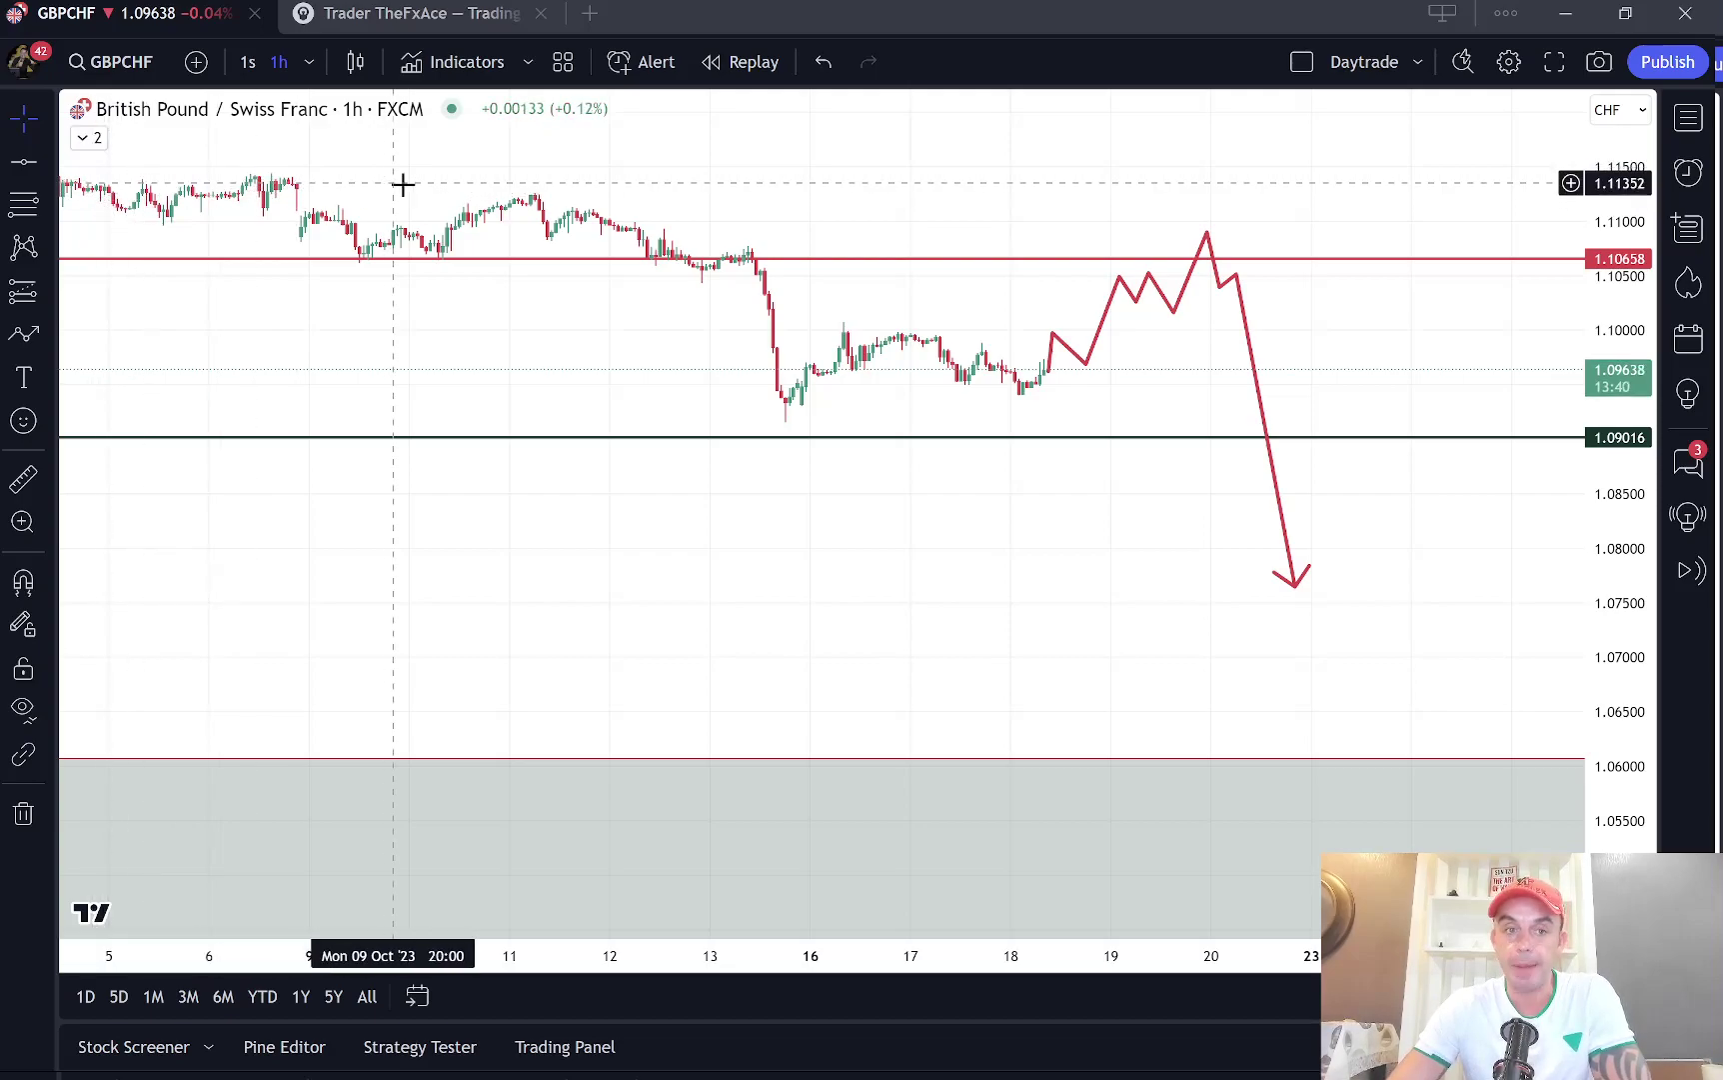
pyautogui.click(1237, 298)
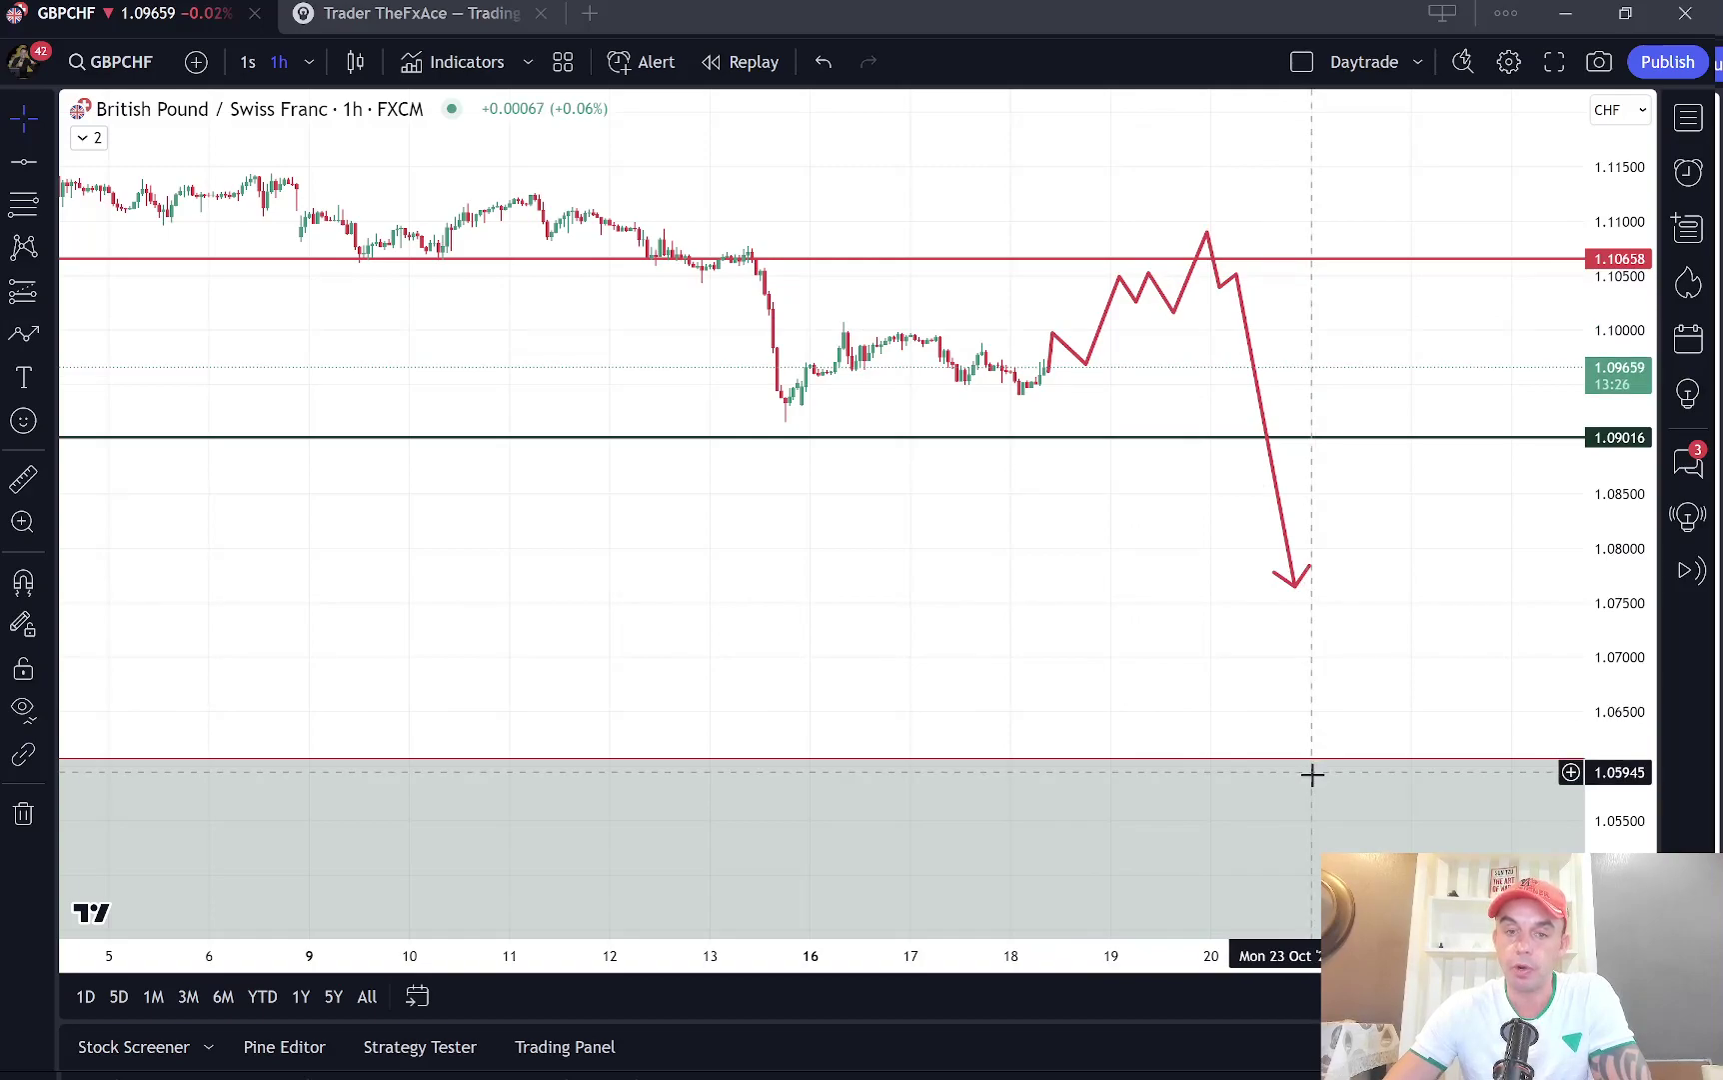
# Step: Shorten the projection path so its arrowhead ends just above the 1.0902 line
pyautogui.click(1294, 590)
pyautogui.moveTo(1295, 585)
pyautogui.mouseDown()
pyautogui.moveTo(1266, 503)
pyautogui.moveTo(1278, 411)
pyautogui.mouseUp()
pyautogui.click(1282, 476)
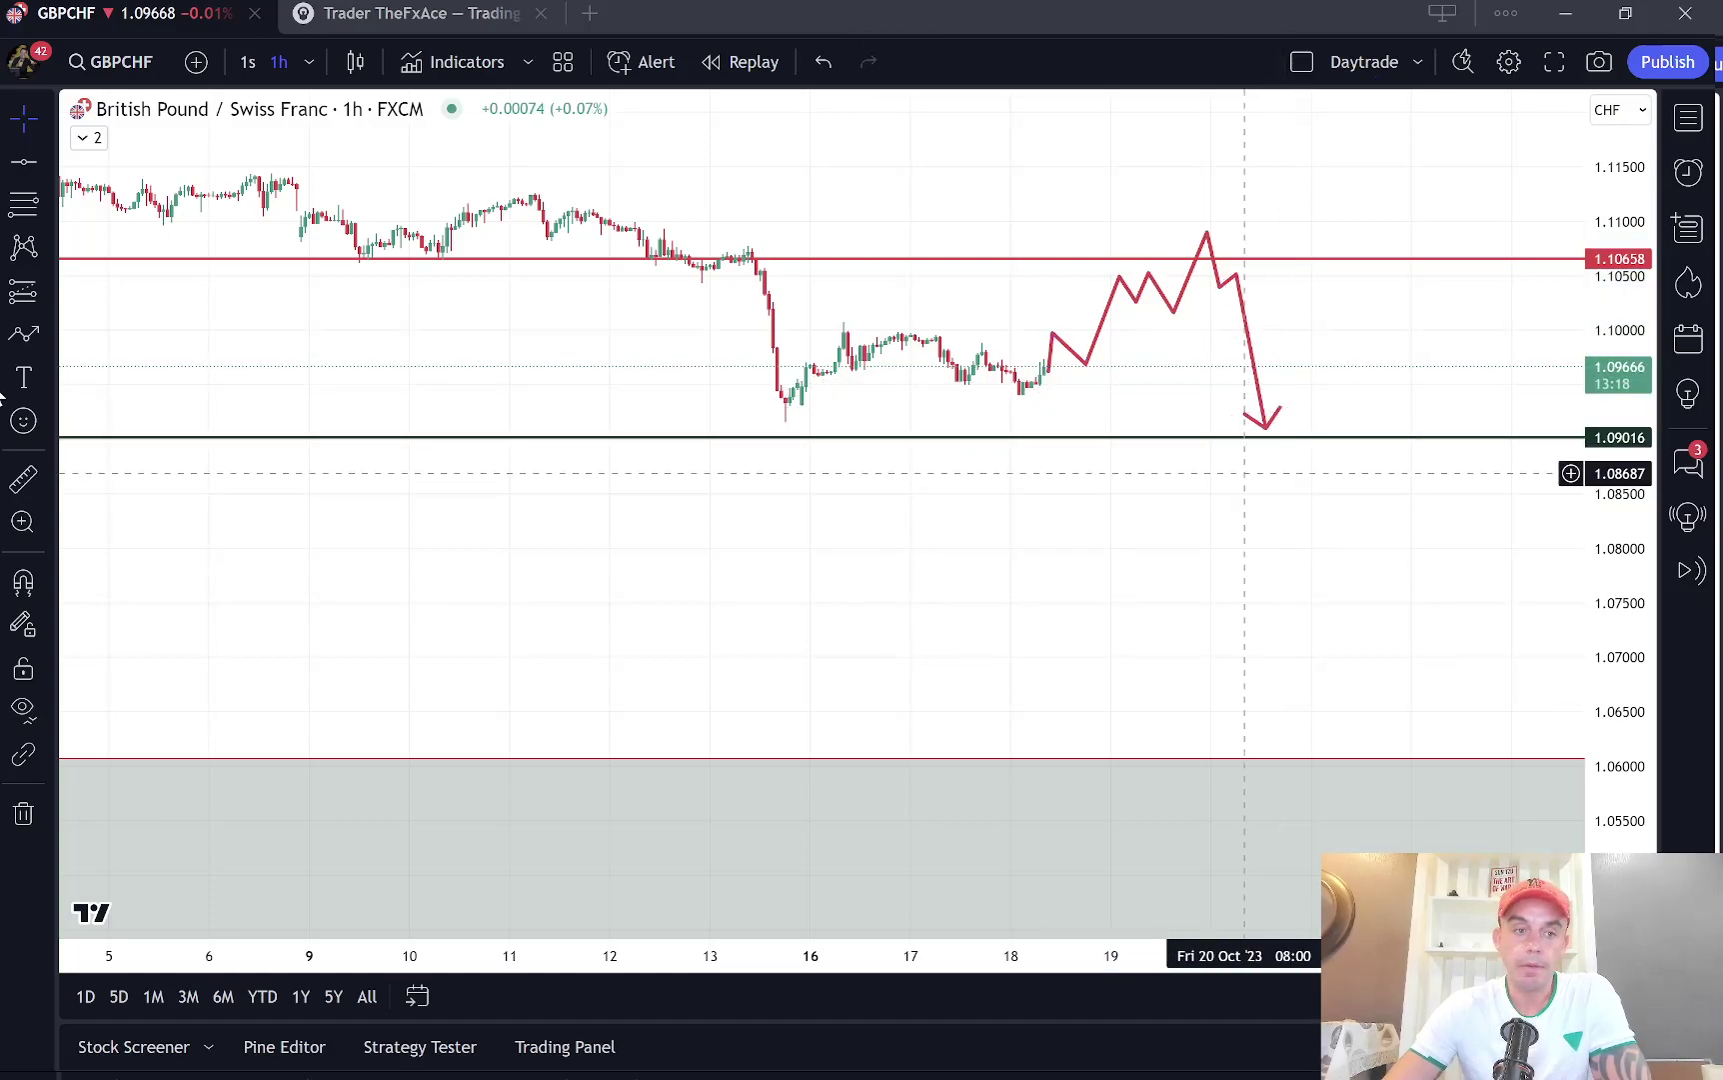
# Step: Try a second path from the decline to the 1.0902 line, up to about 1.0948 and down to about 1.0664, and delete both paths
pyautogui.click(24, 334)
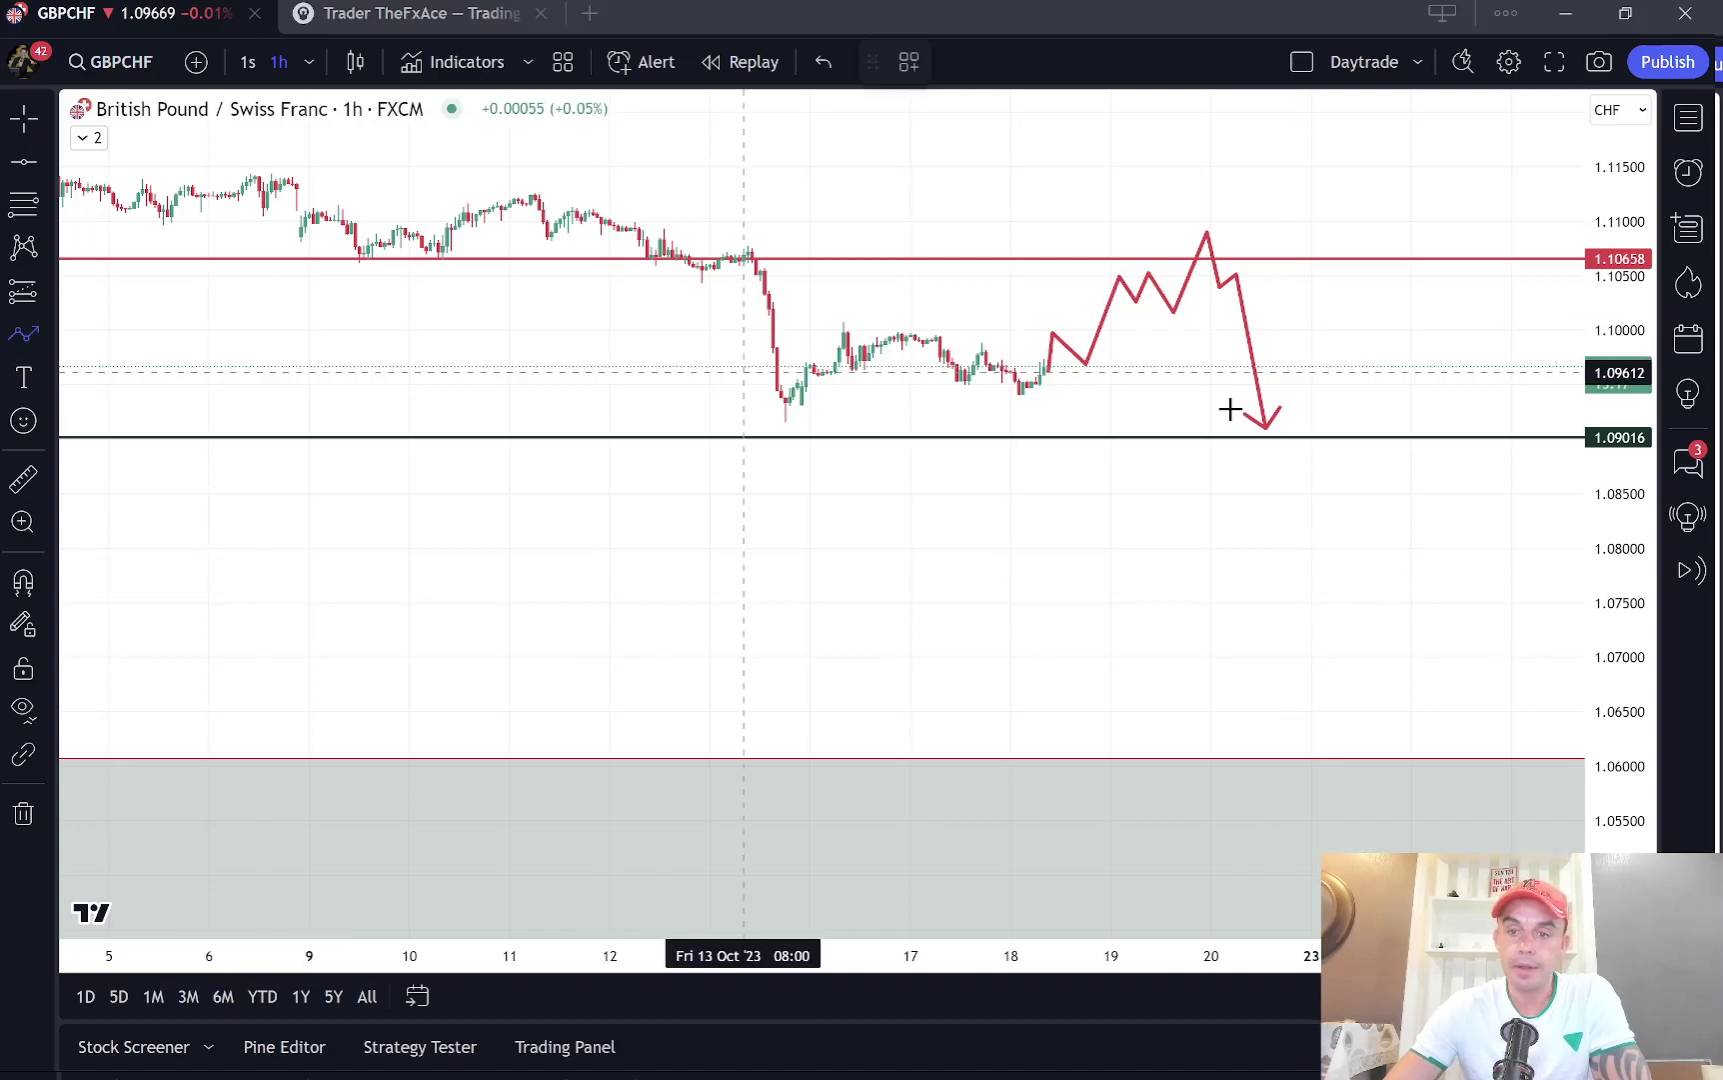
pyautogui.click(1281, 437)
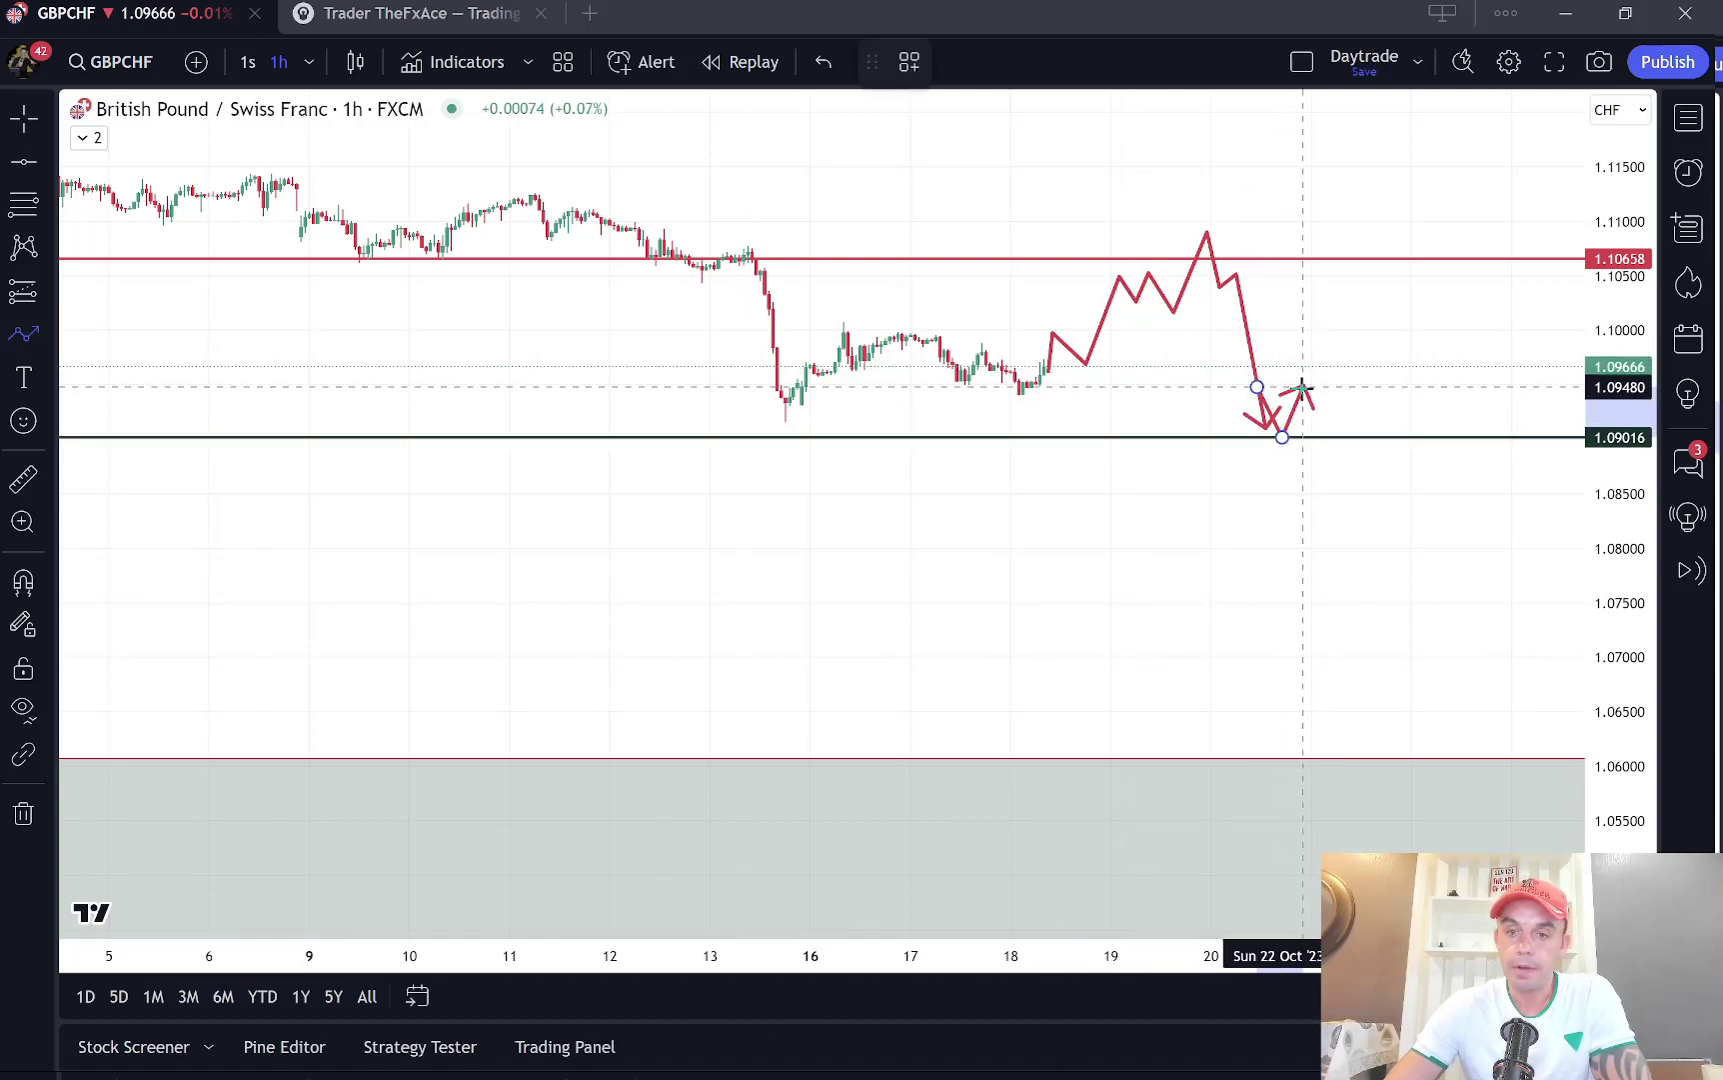
pyautogui.click(1303, 387)
pyautogui.click(1362, 696)
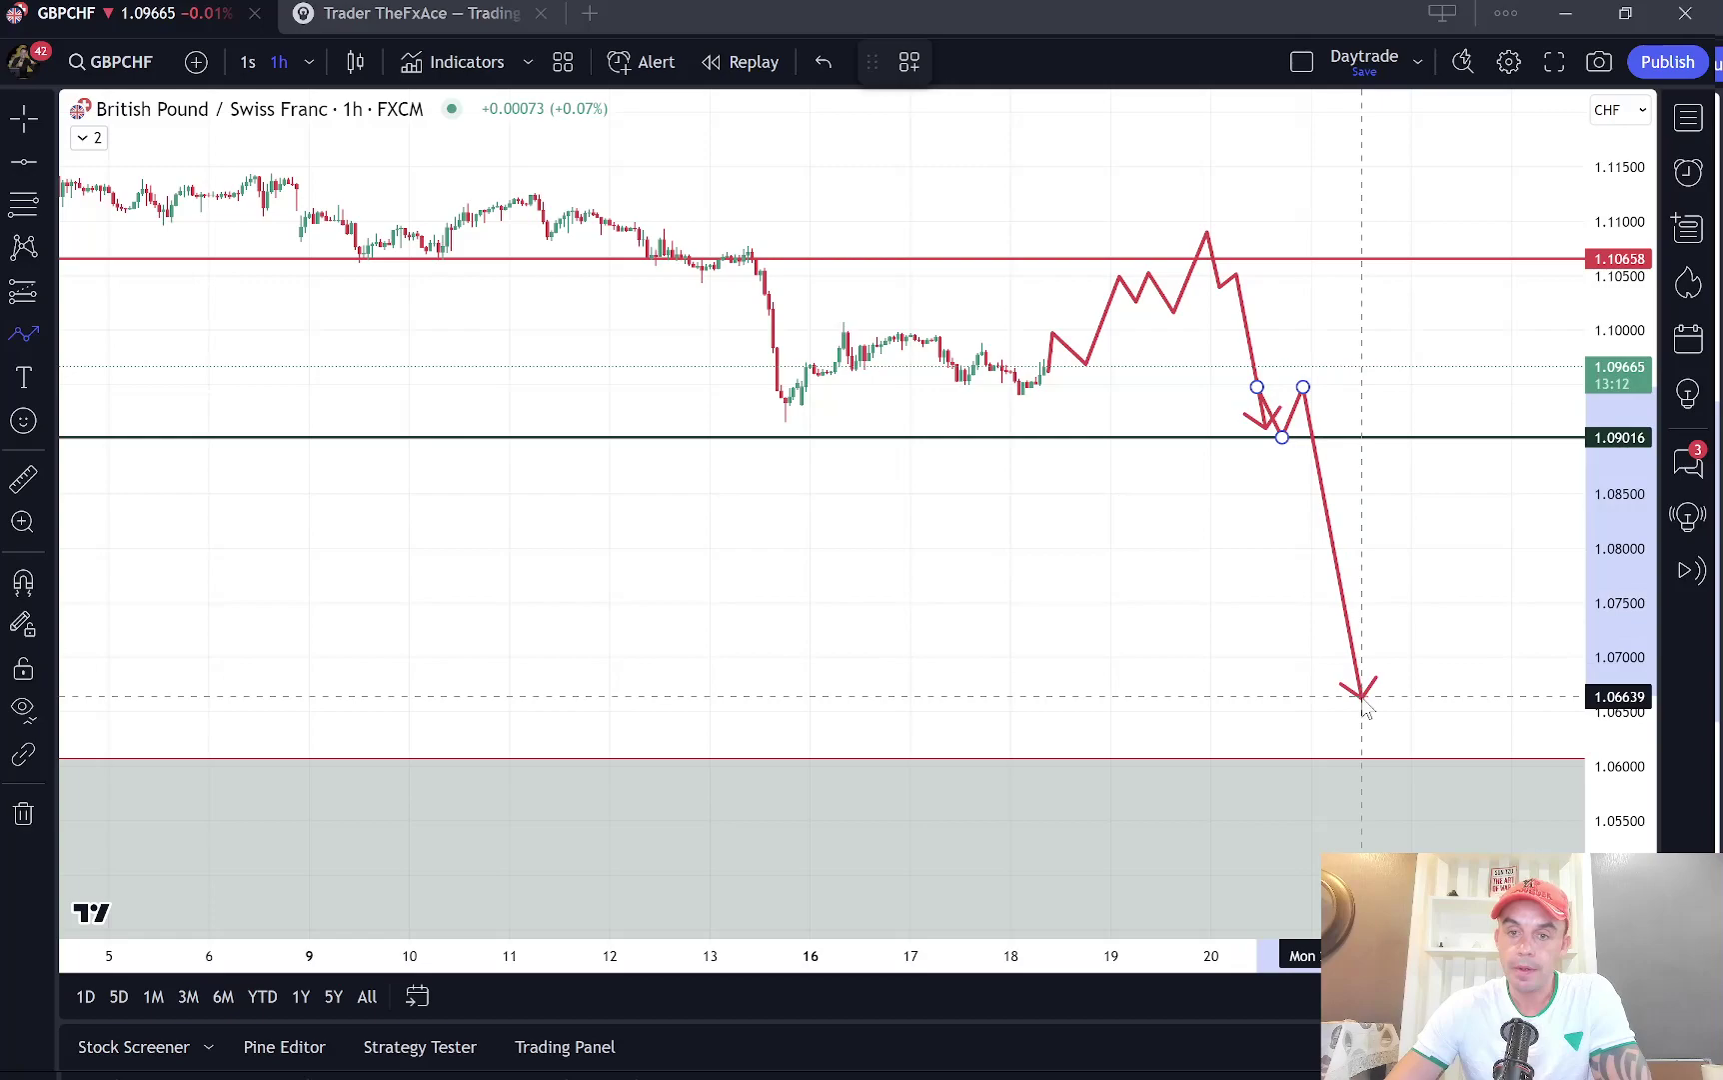
pyautogui.click(1217, 62)
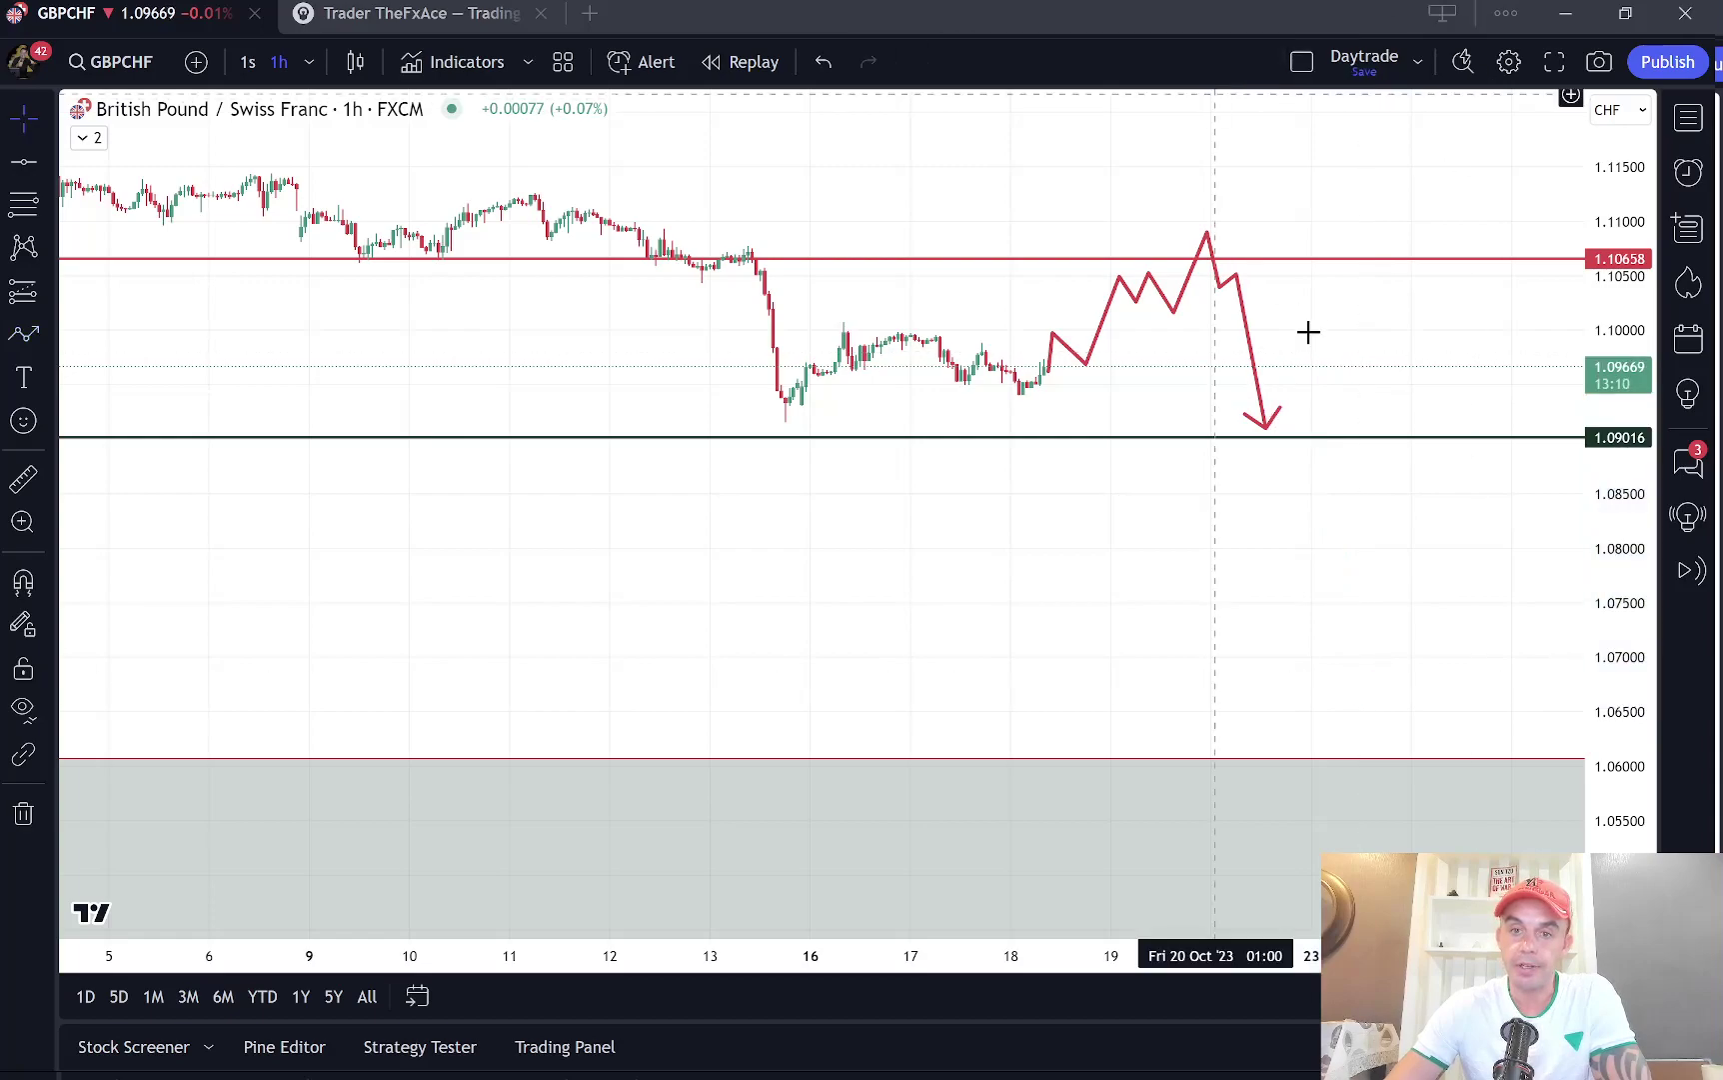
pyautogui.click(1245, 276)
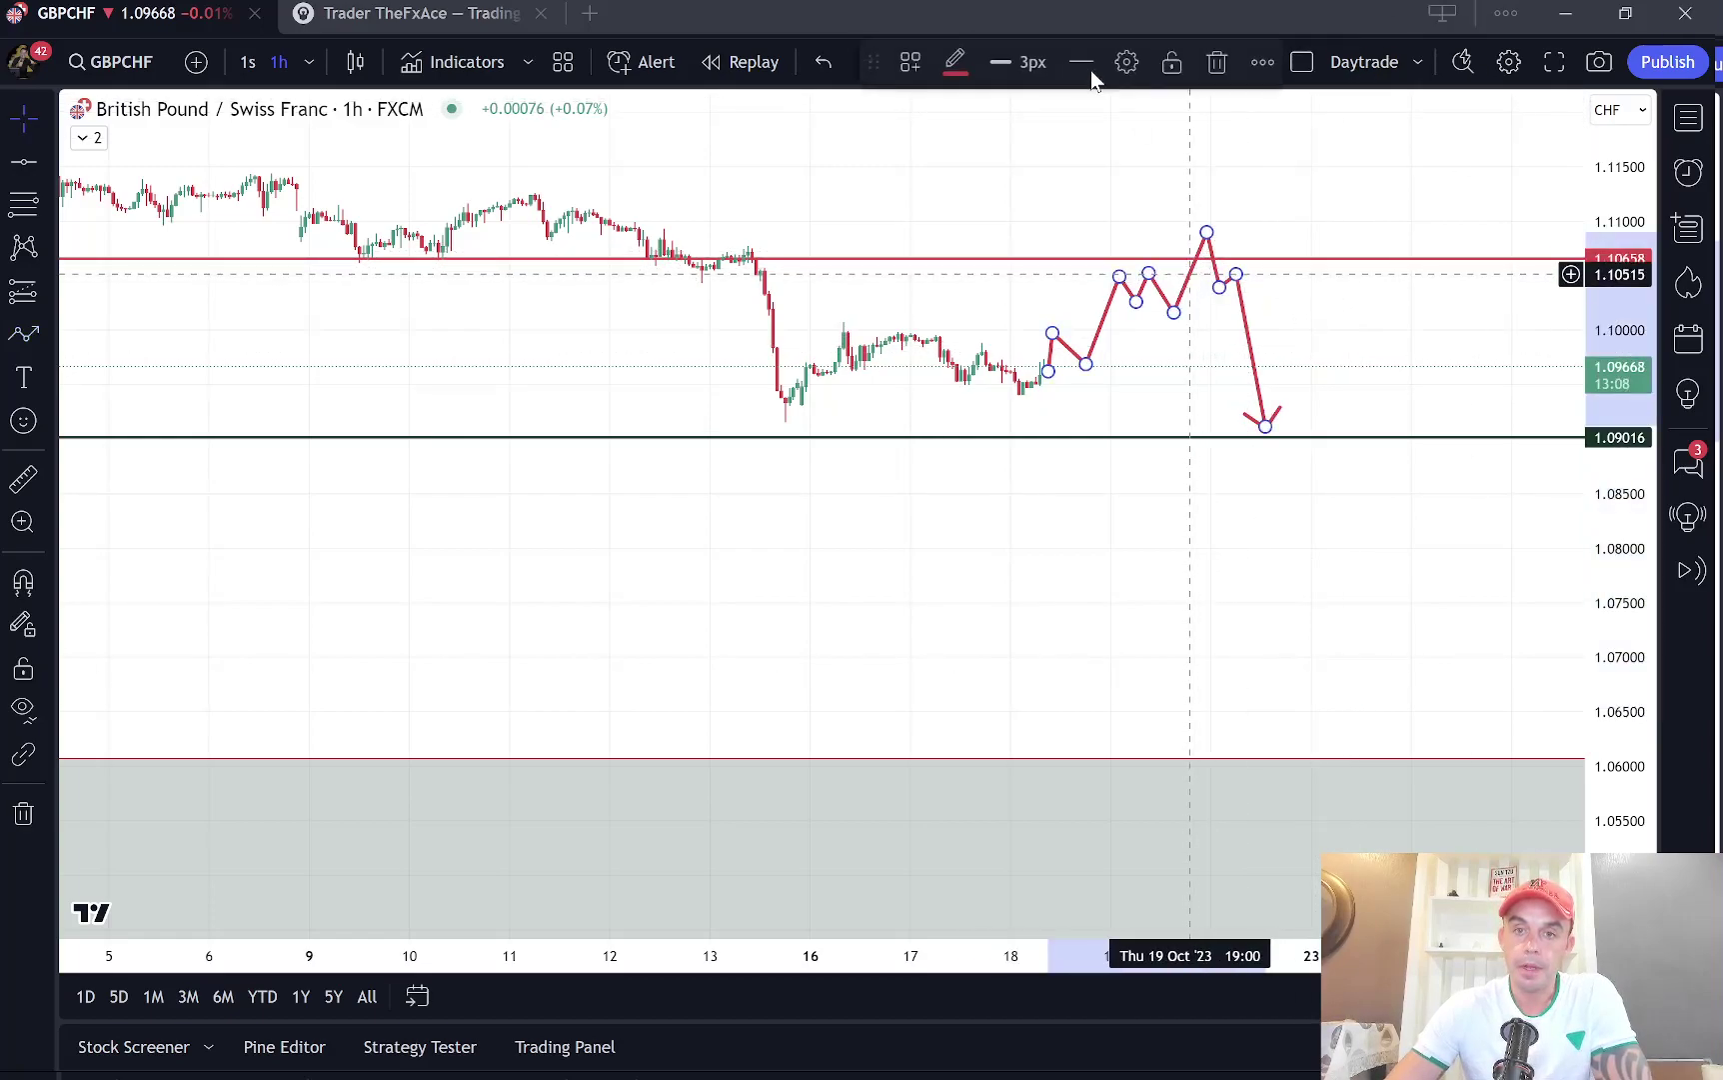
pyautogui.click(1217, 62)
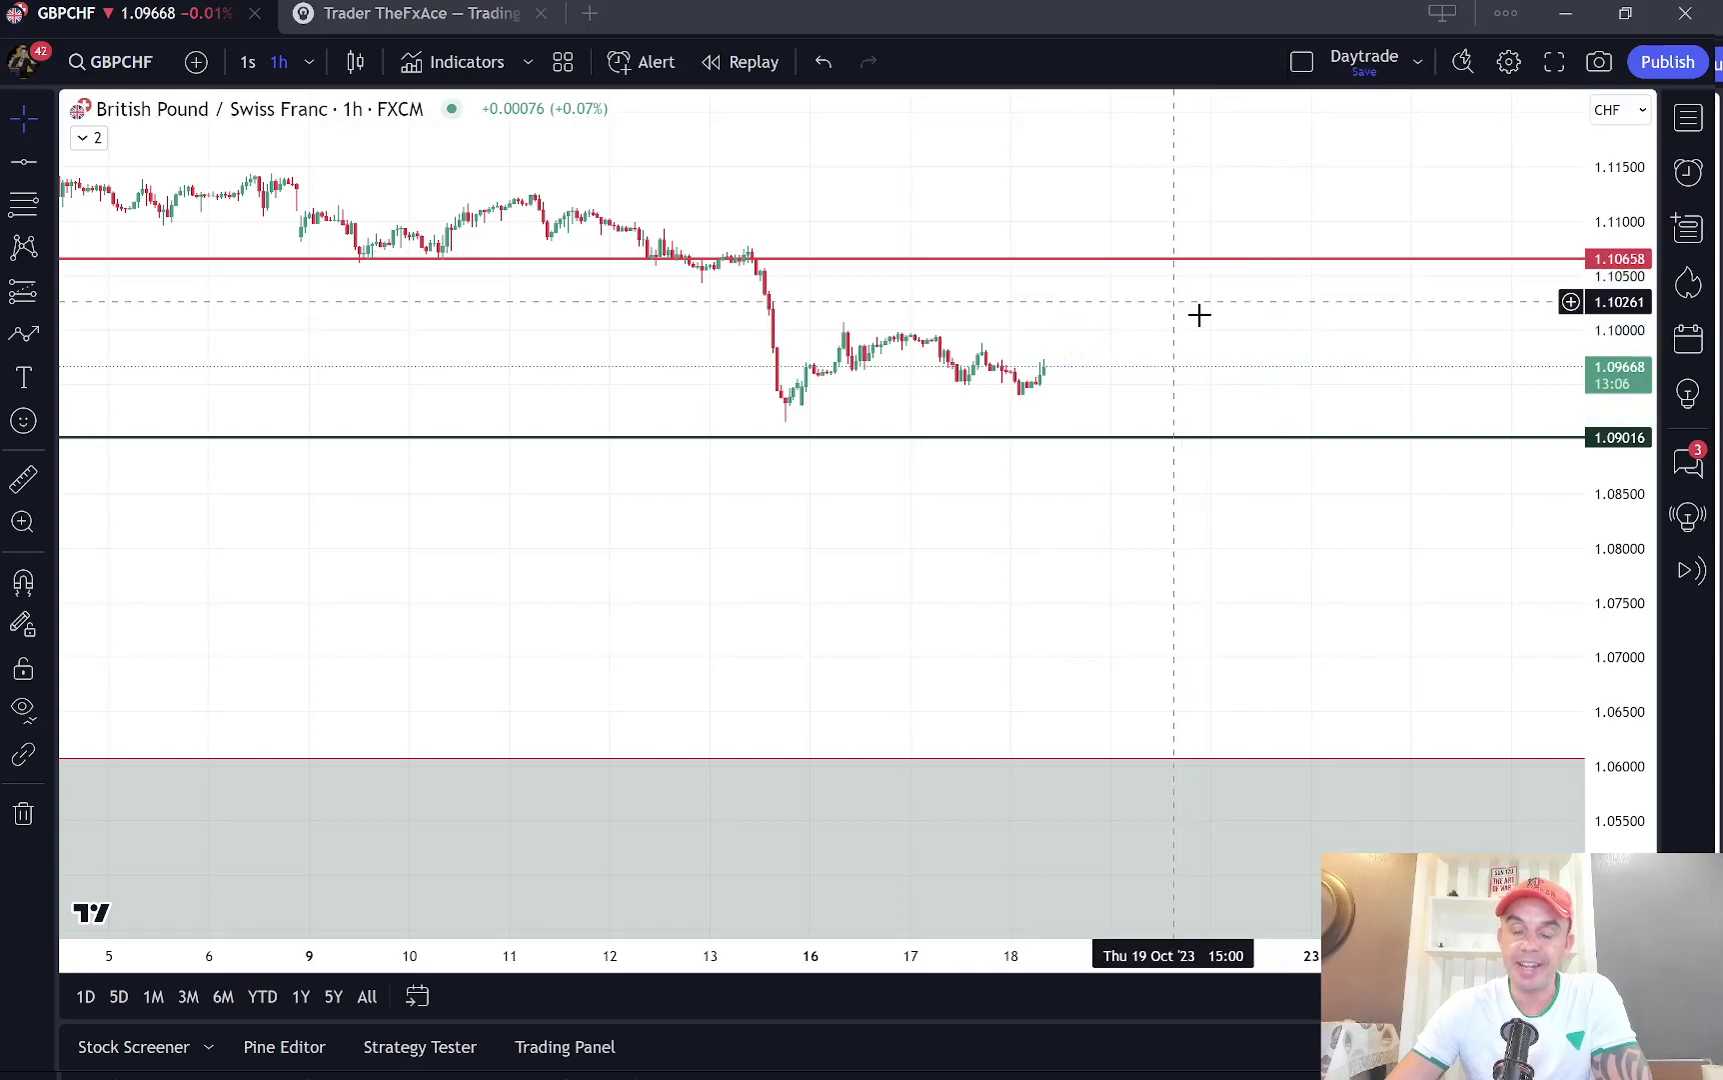
# Step: Switch the chart to the 1 month timeframe and examine the latest candles against the 1.0902 line and the green zone
pyautogui.scroll(-2, 1200, 300)
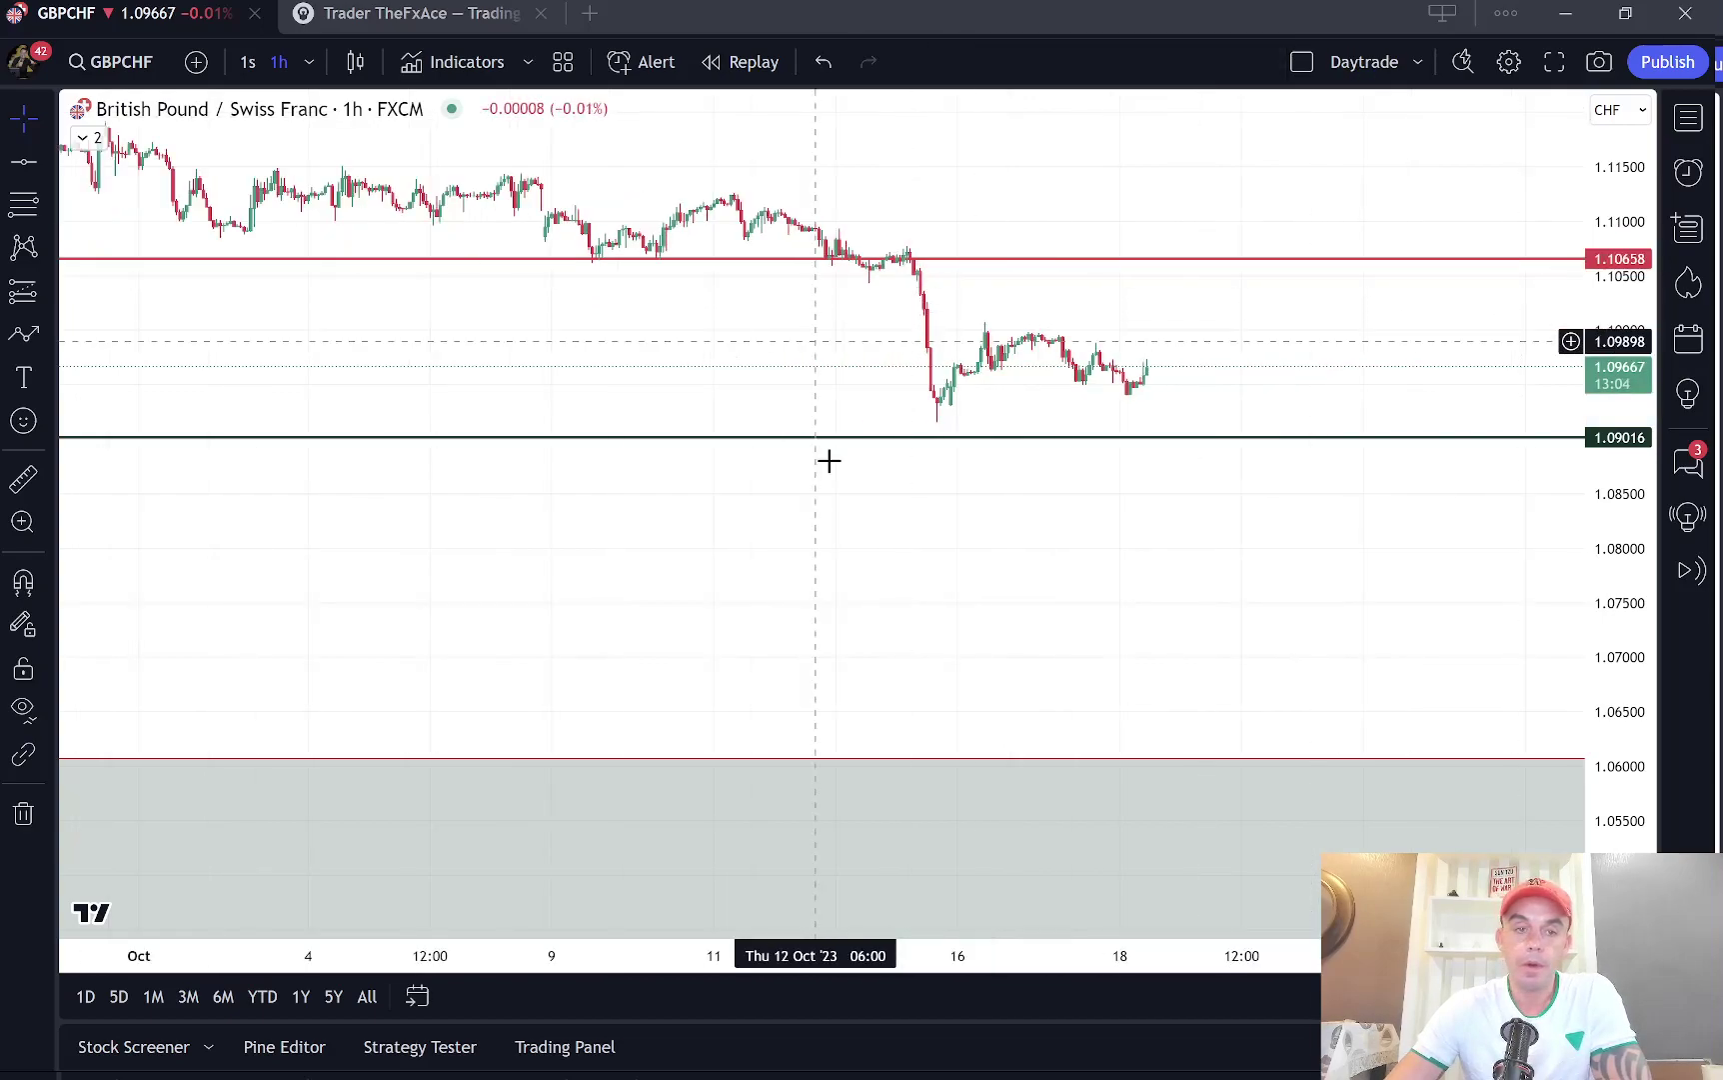
pyautogui.click(309, 61)
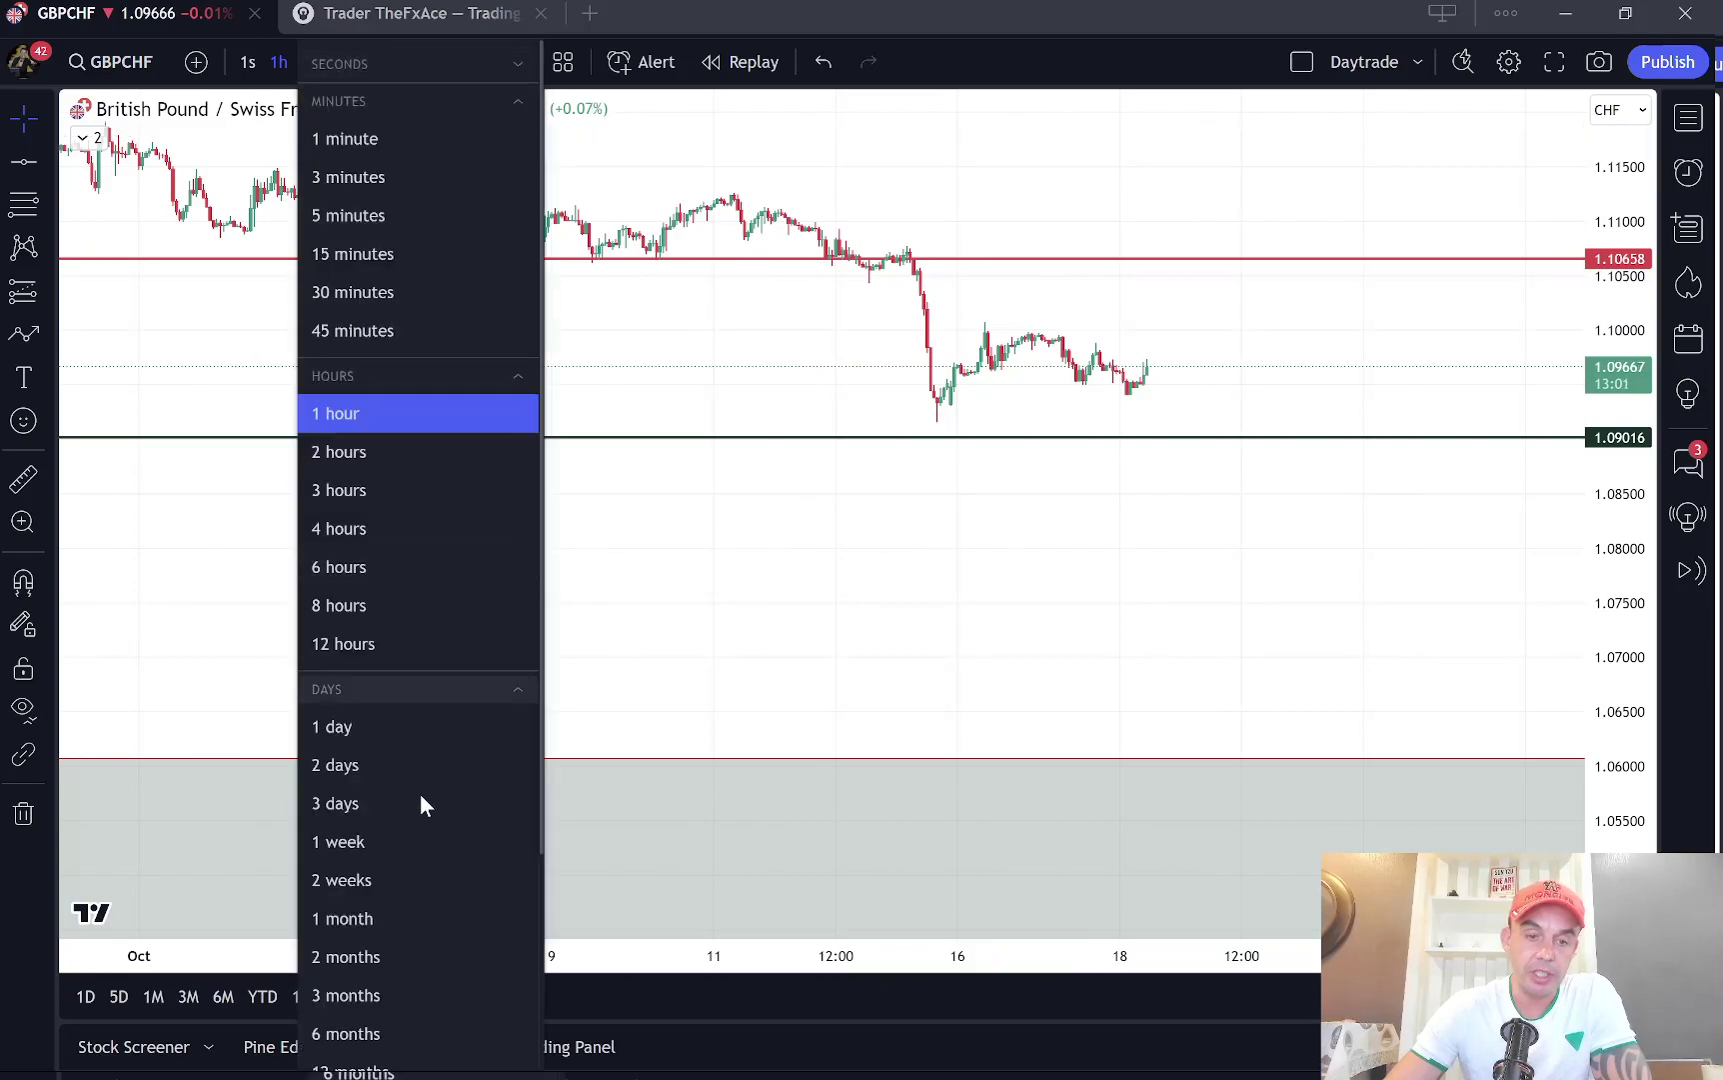
pyautogui.click(385, 914)
pyautogui.moveTo(1619, 450); pyautogui.dragTo(1631, 849)
pyautogui.scroll(2, 1253, 588)
pyautogui.scroll(3, 1253, 588)
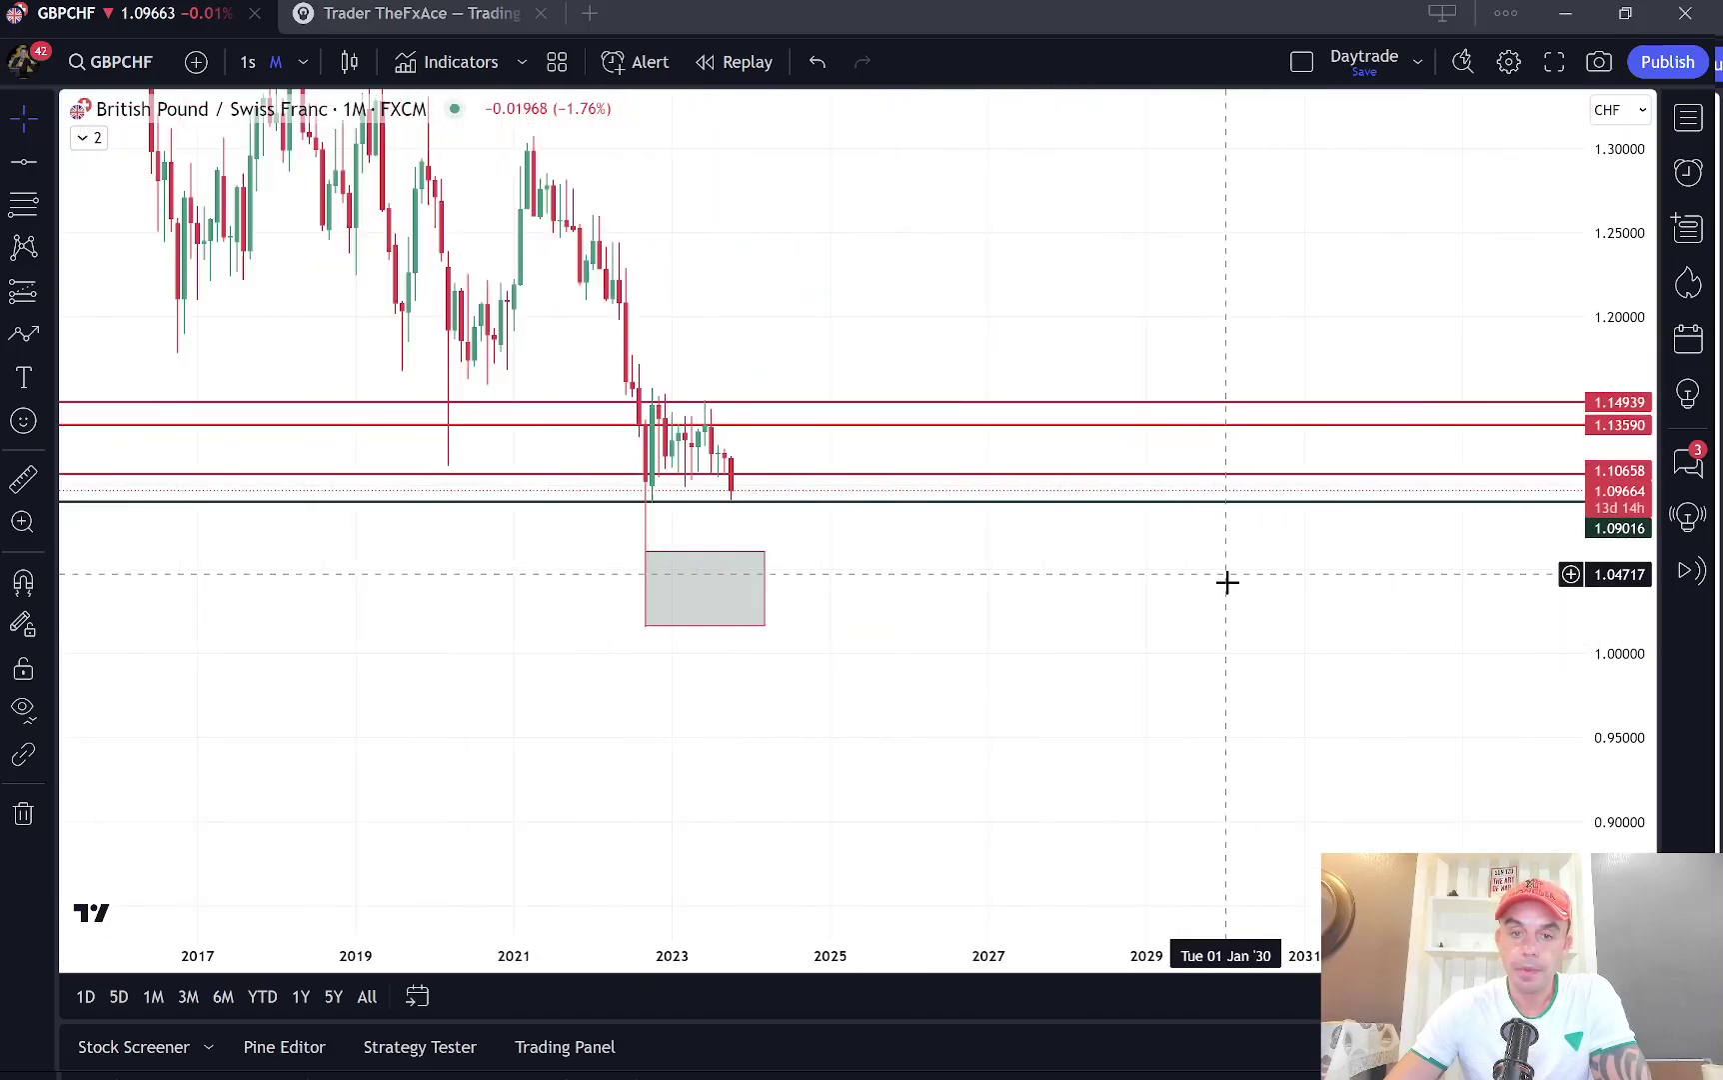
pyautogui.moveTo(1636, 645); pyautogui.dragTo(1636, 668)
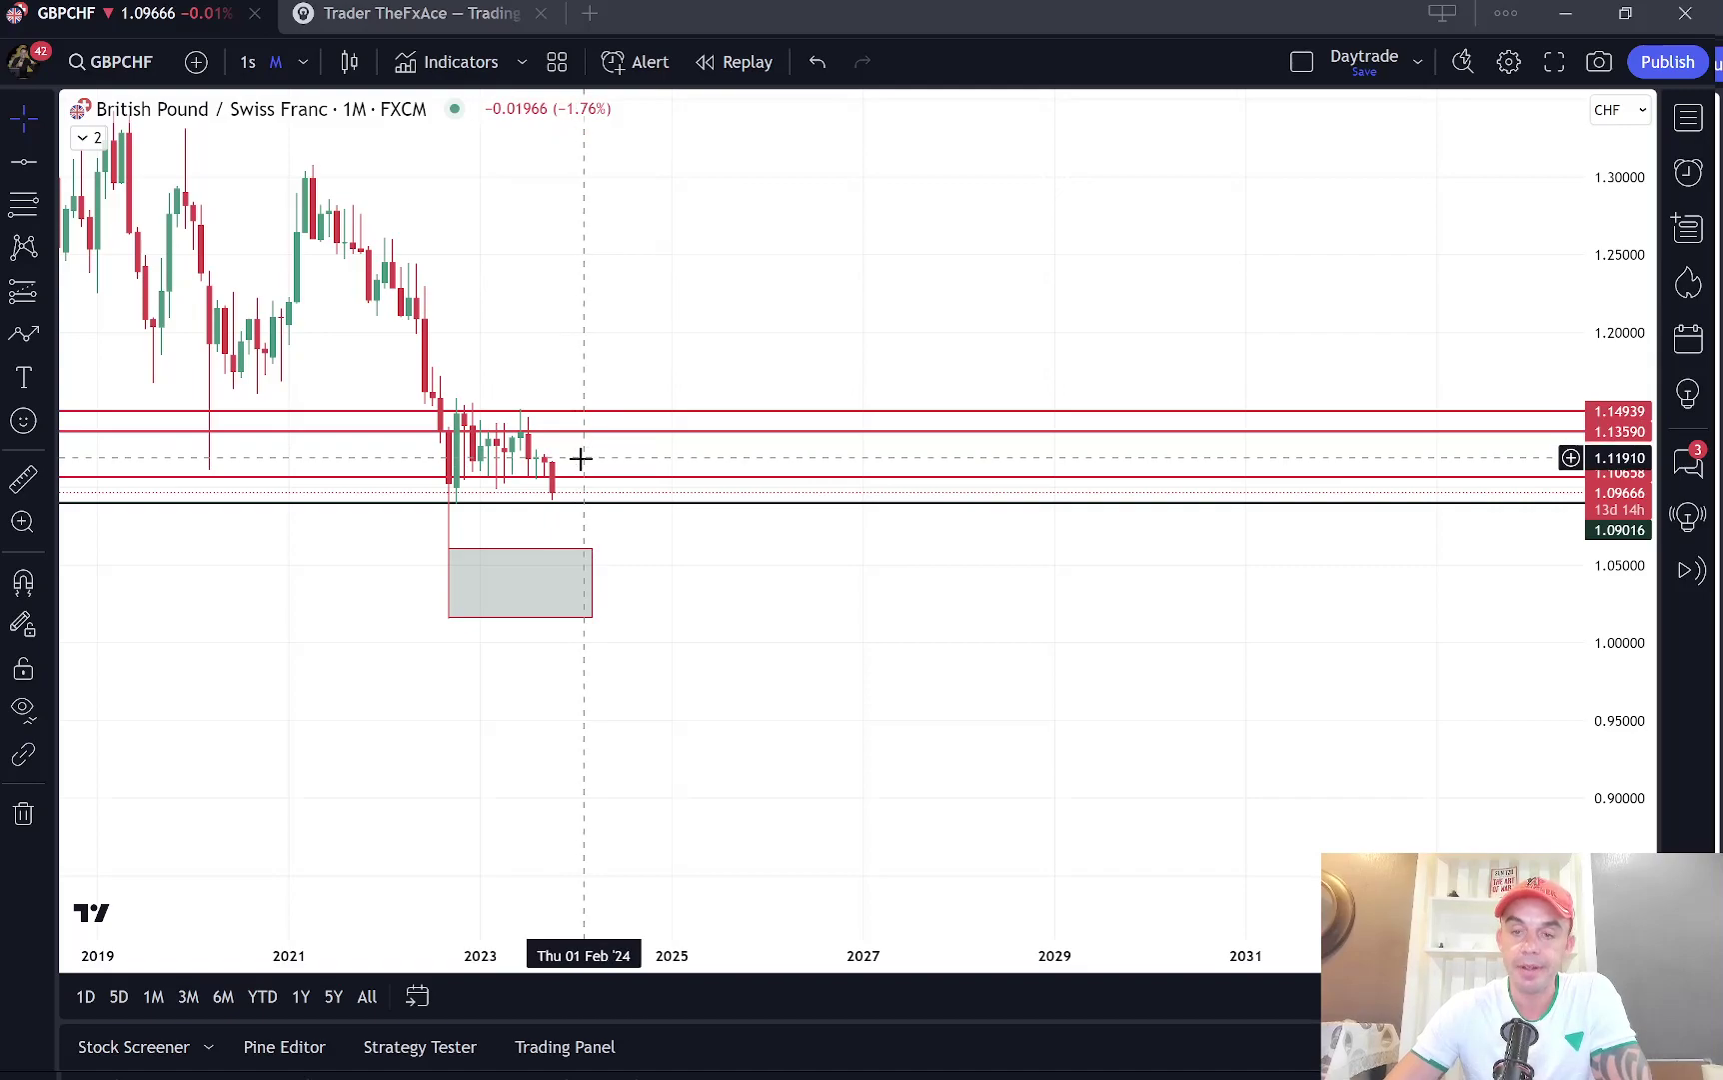
pyautogui.moveTo(574, 487)
pyautogui.mouseDown()
pyautogui.moveTo(596, 424)
pyautogui.moveTo(565, 496)
pyautogui.mouseUp()
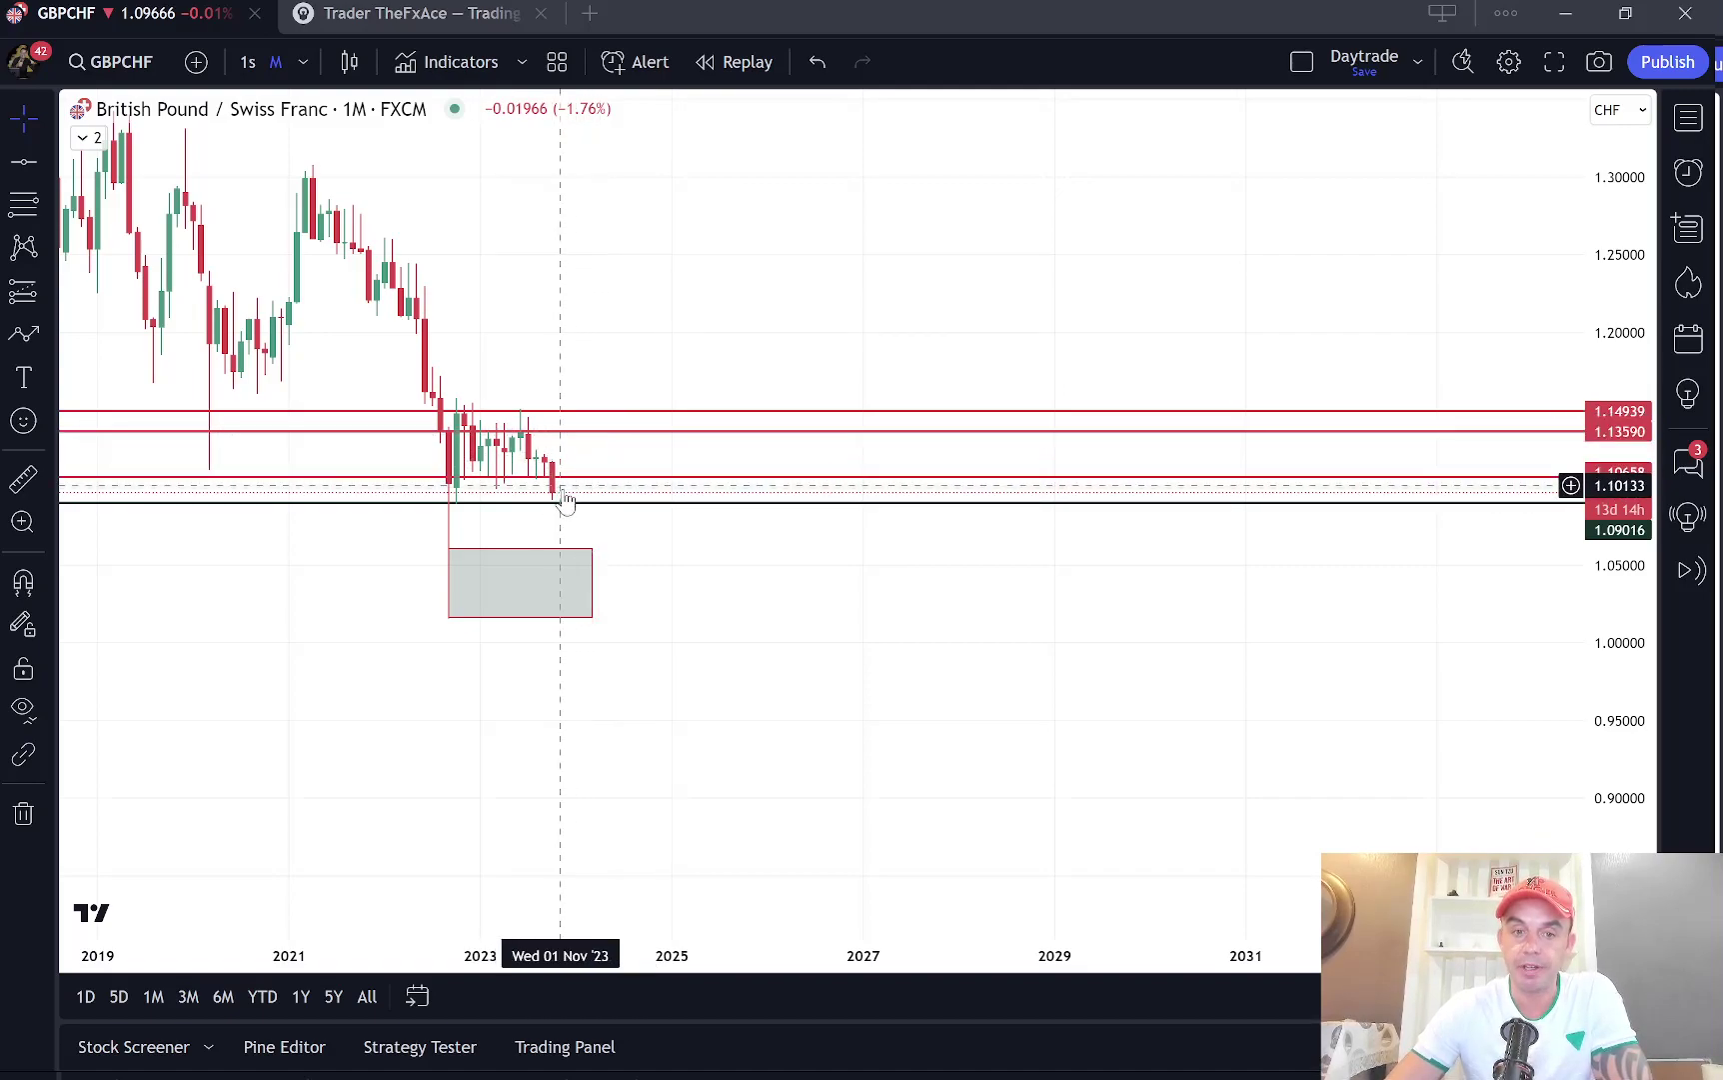
pyautogui.click(566, 568)
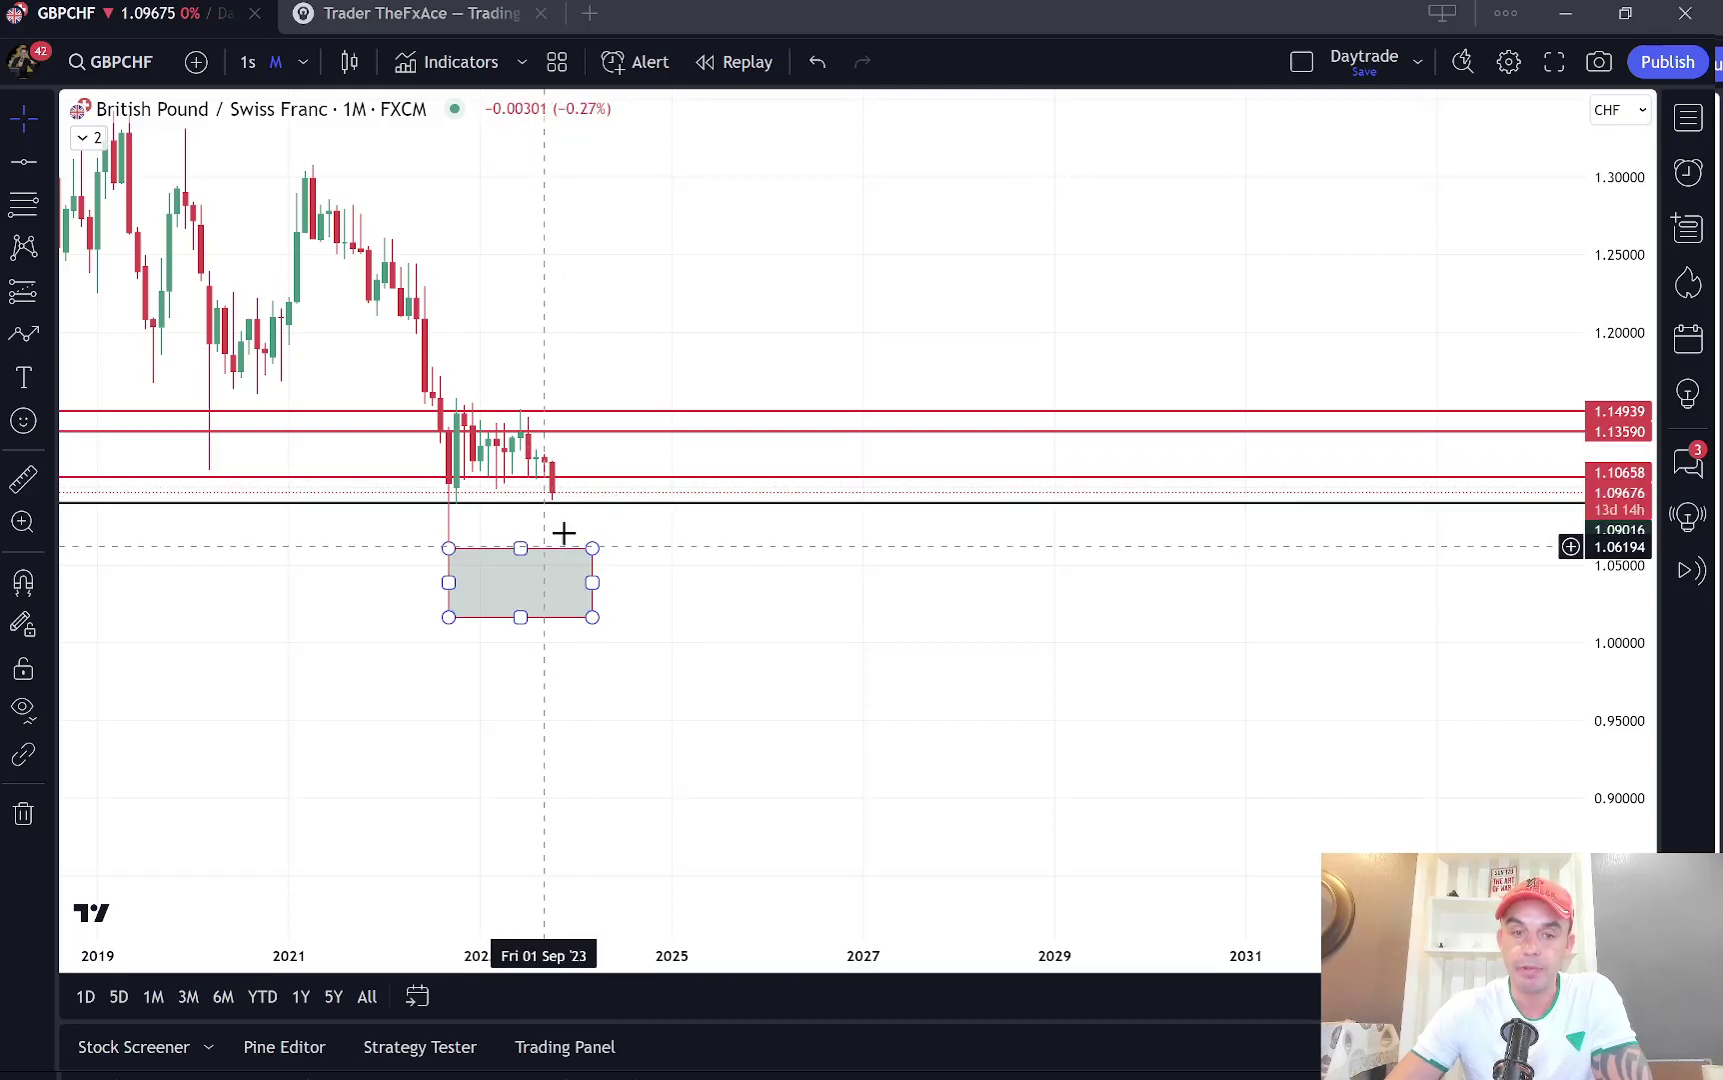
pyautogui.click(566, 496)
pyautogui.click(812, 607)
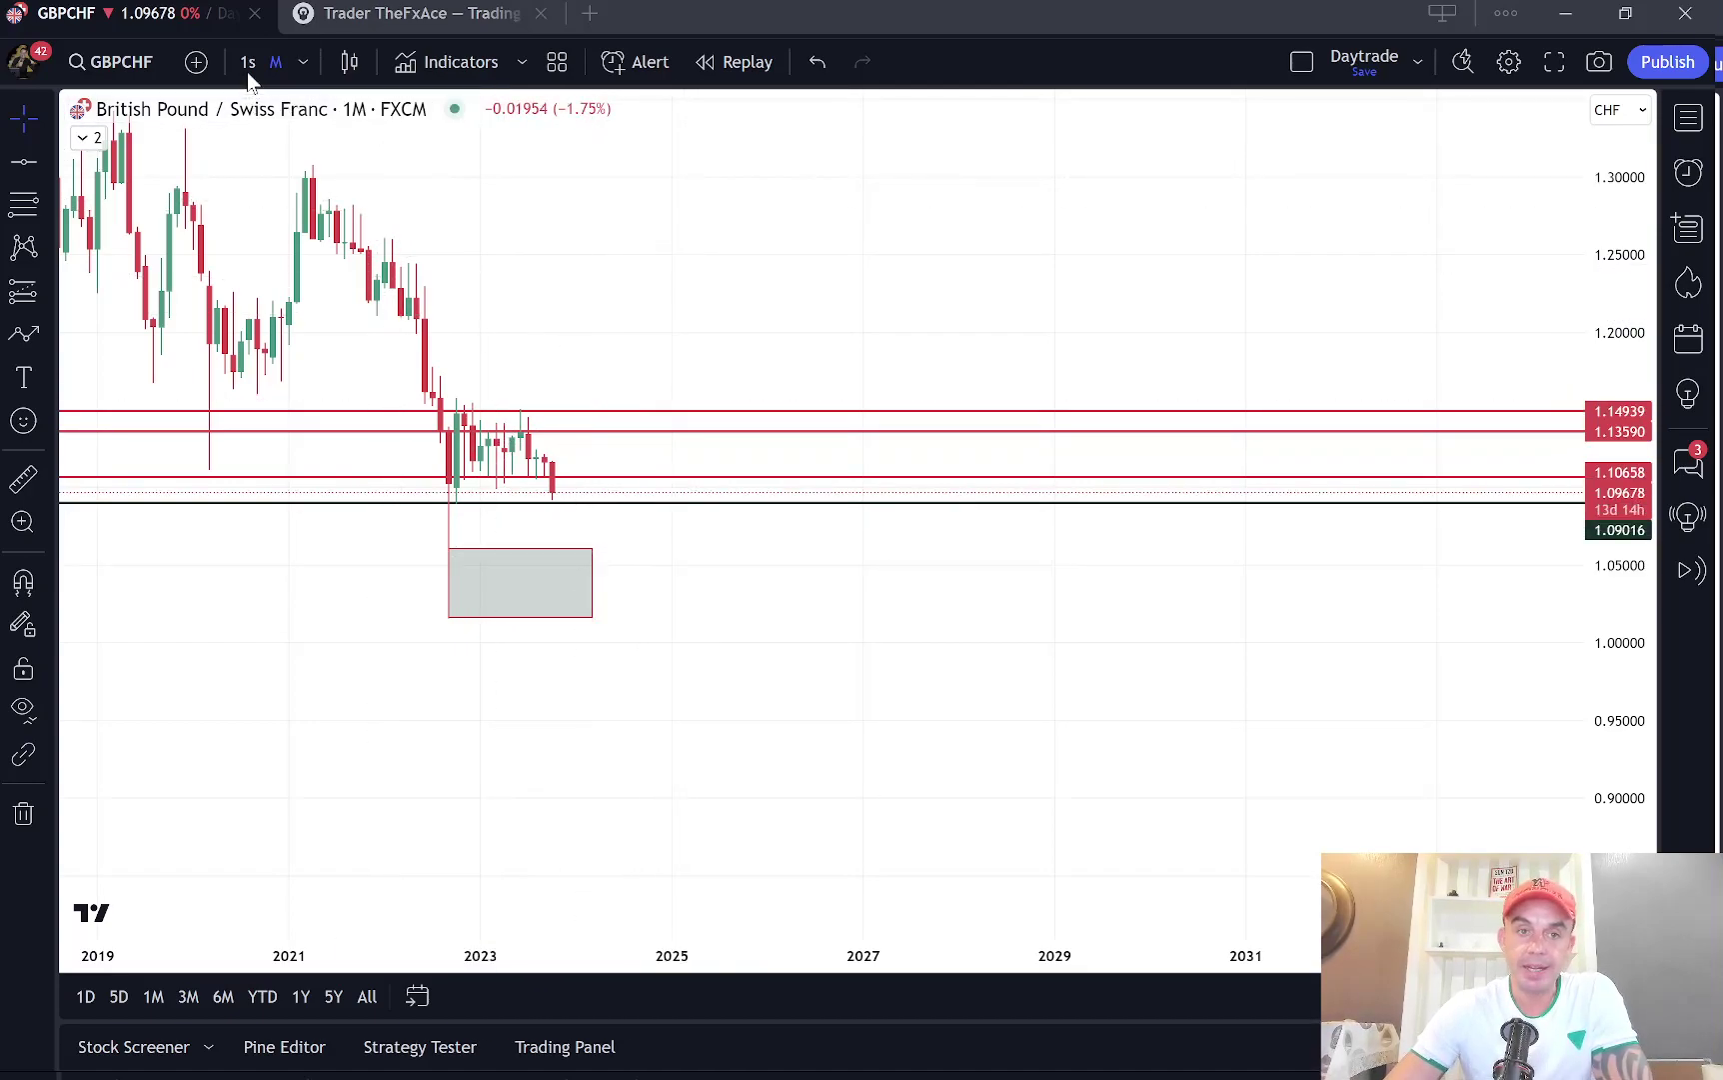
# Step: Switch the chart back to the 1 hour timeframe and rescale it to show the October candles, the key lines and the green zone
pyautogui.click(300, 66)
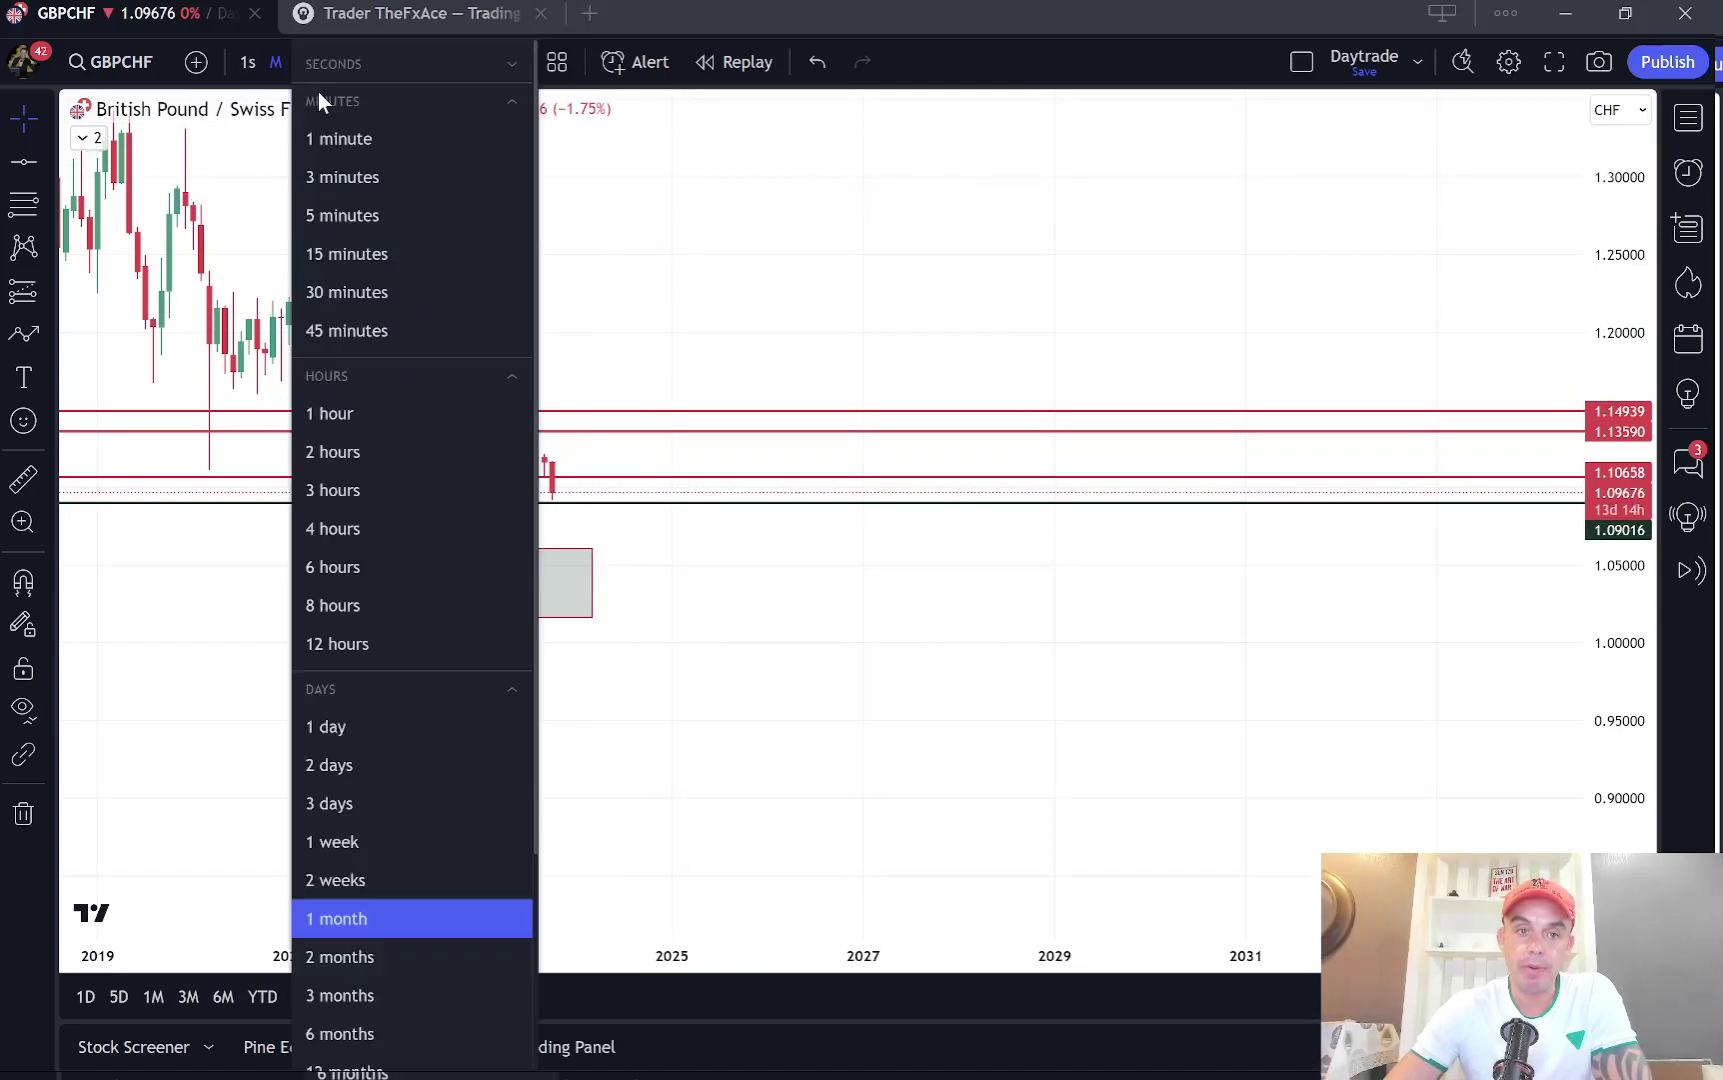
pyautogui.click(329, 413)
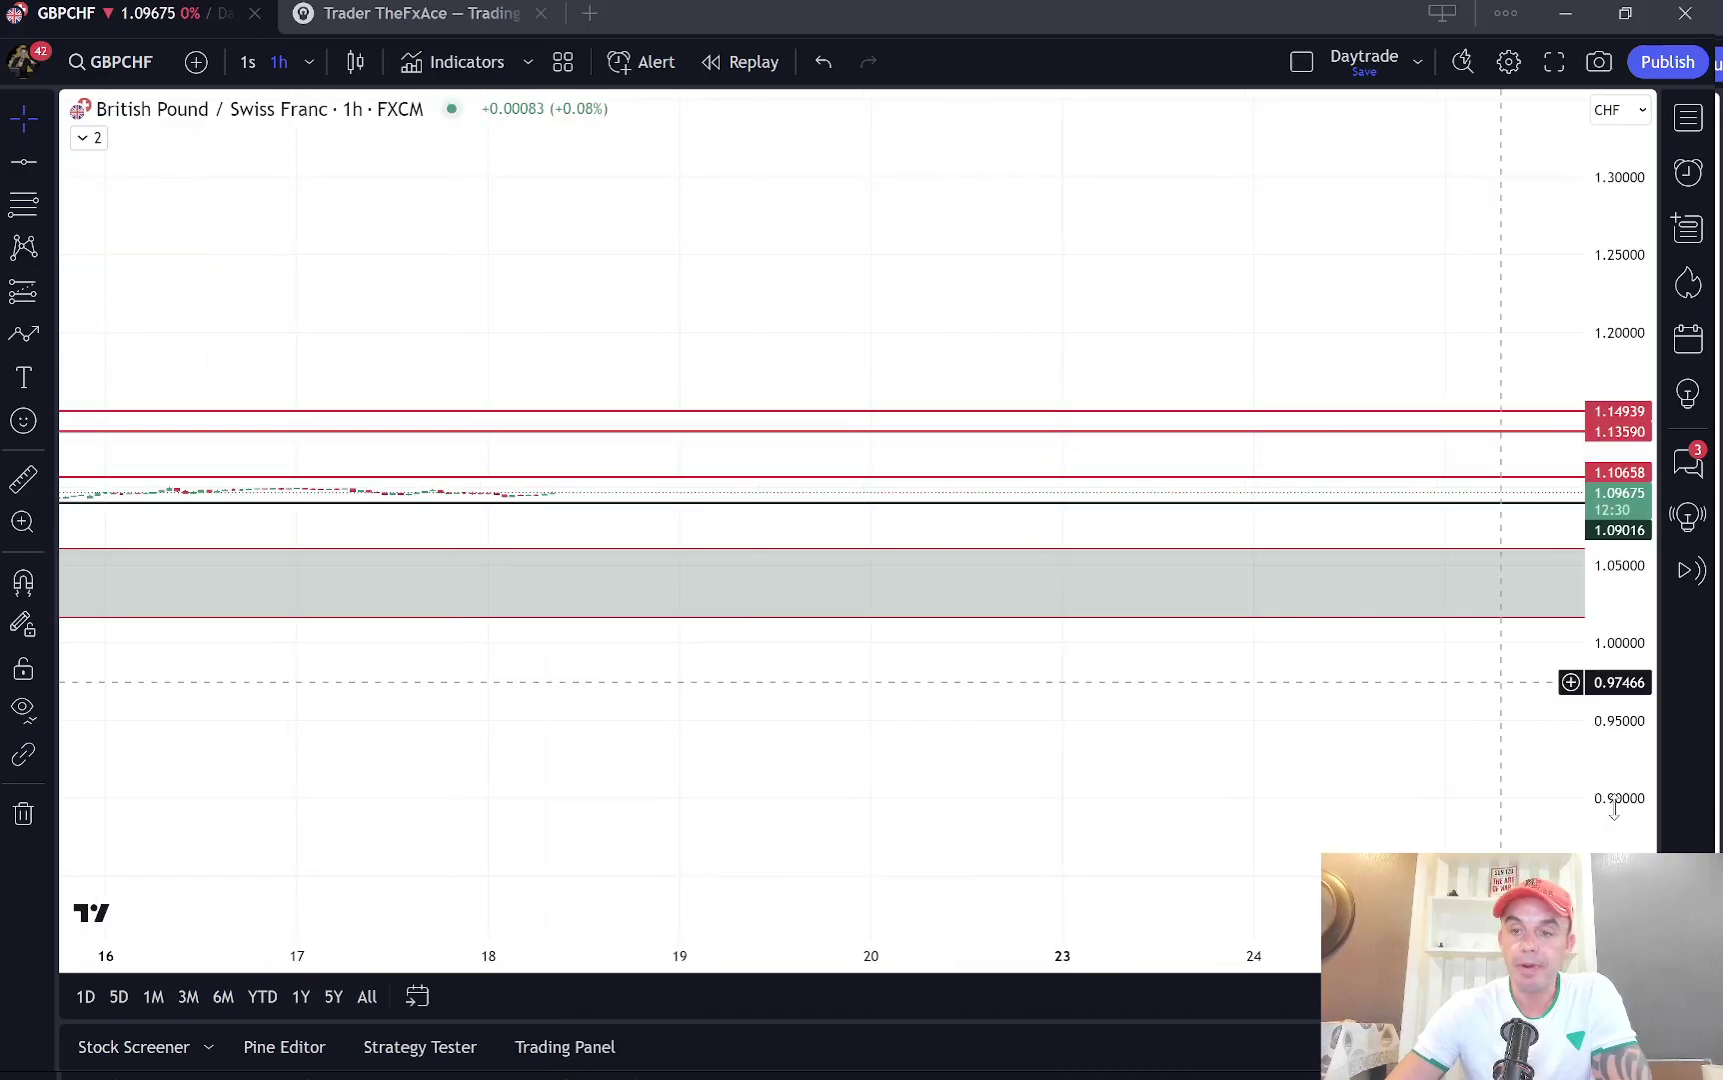
pyautogui.moveTo(1621, 415); pyautogui.dragTo(1621, 370)
pyautogui.scroll(-5, 1231, 512)
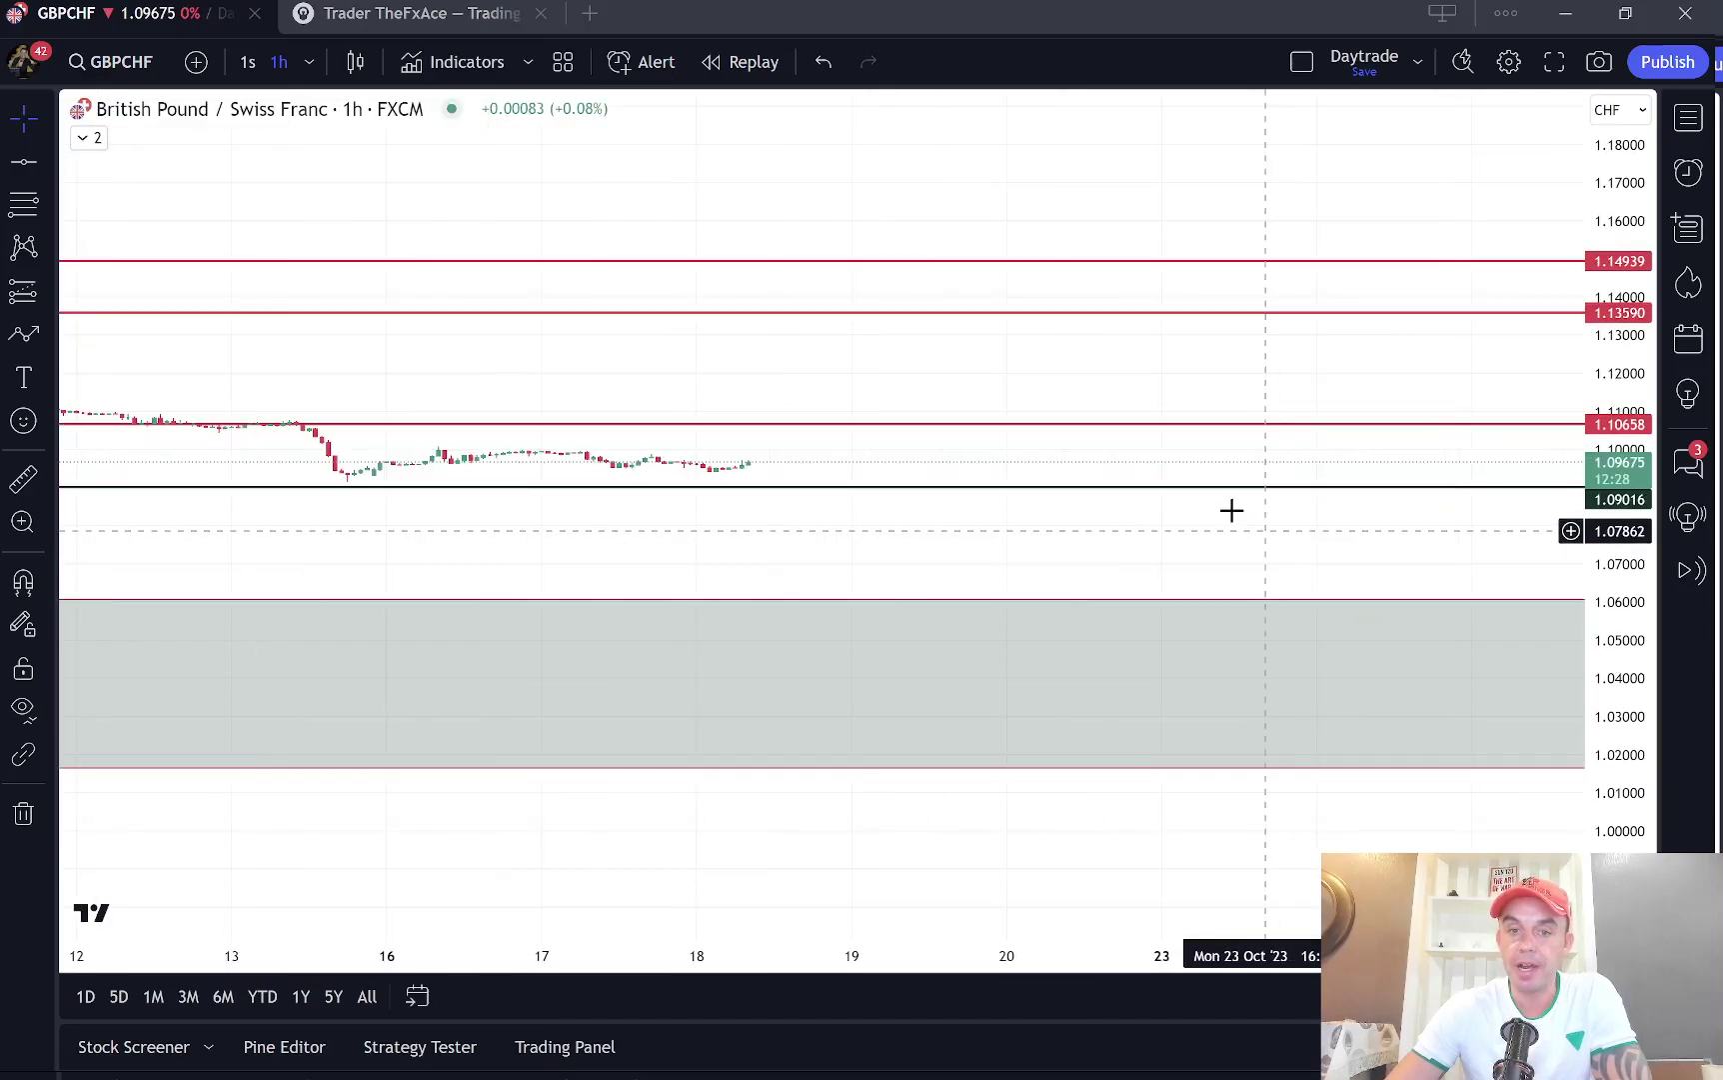
pyautogui.scroll(3, 1207, 510)
pyautogui.moveTo(1614, 667); pyautogui.dragTo(1615, 500)
pyautogui.moveTo(961, 554); pyautogui.dragTo(789, 558)
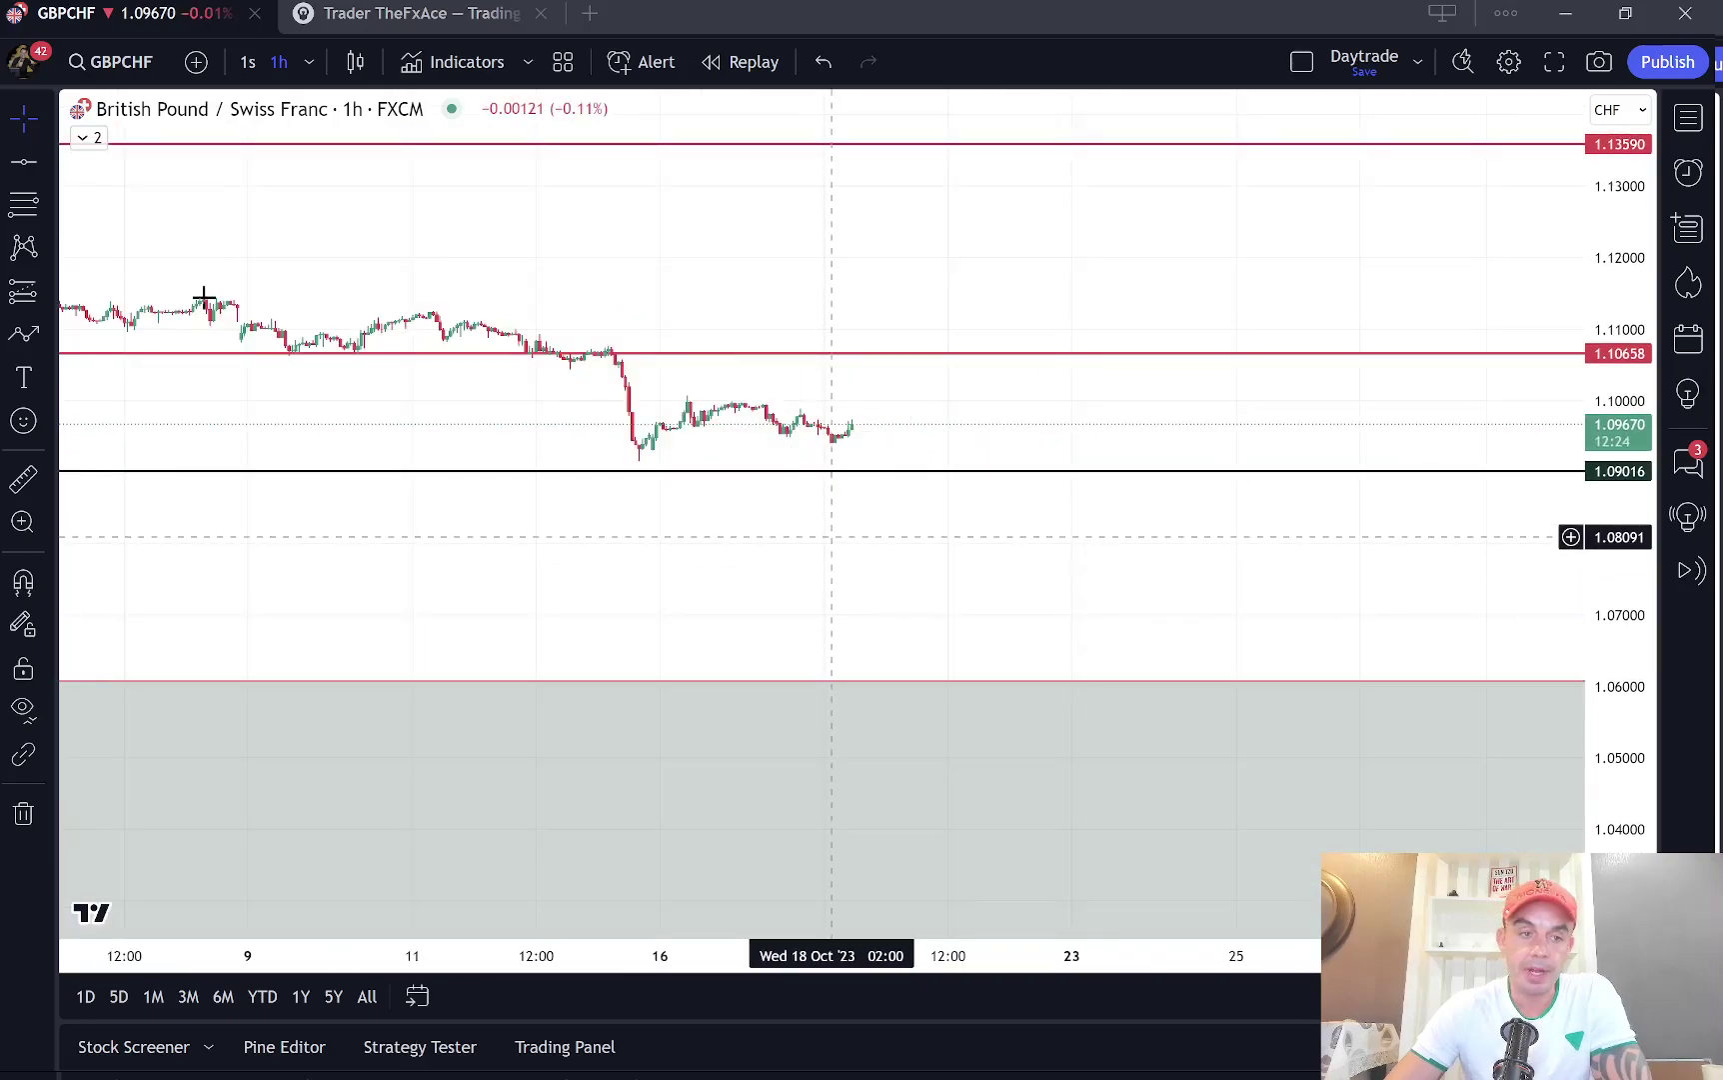
# Step: Draw a zigzag projection path from the latest candle to about 1.111, down to the 1.0902 line, up to about 1.0955, ending near 1.065
pyautogui.click(24, 333)
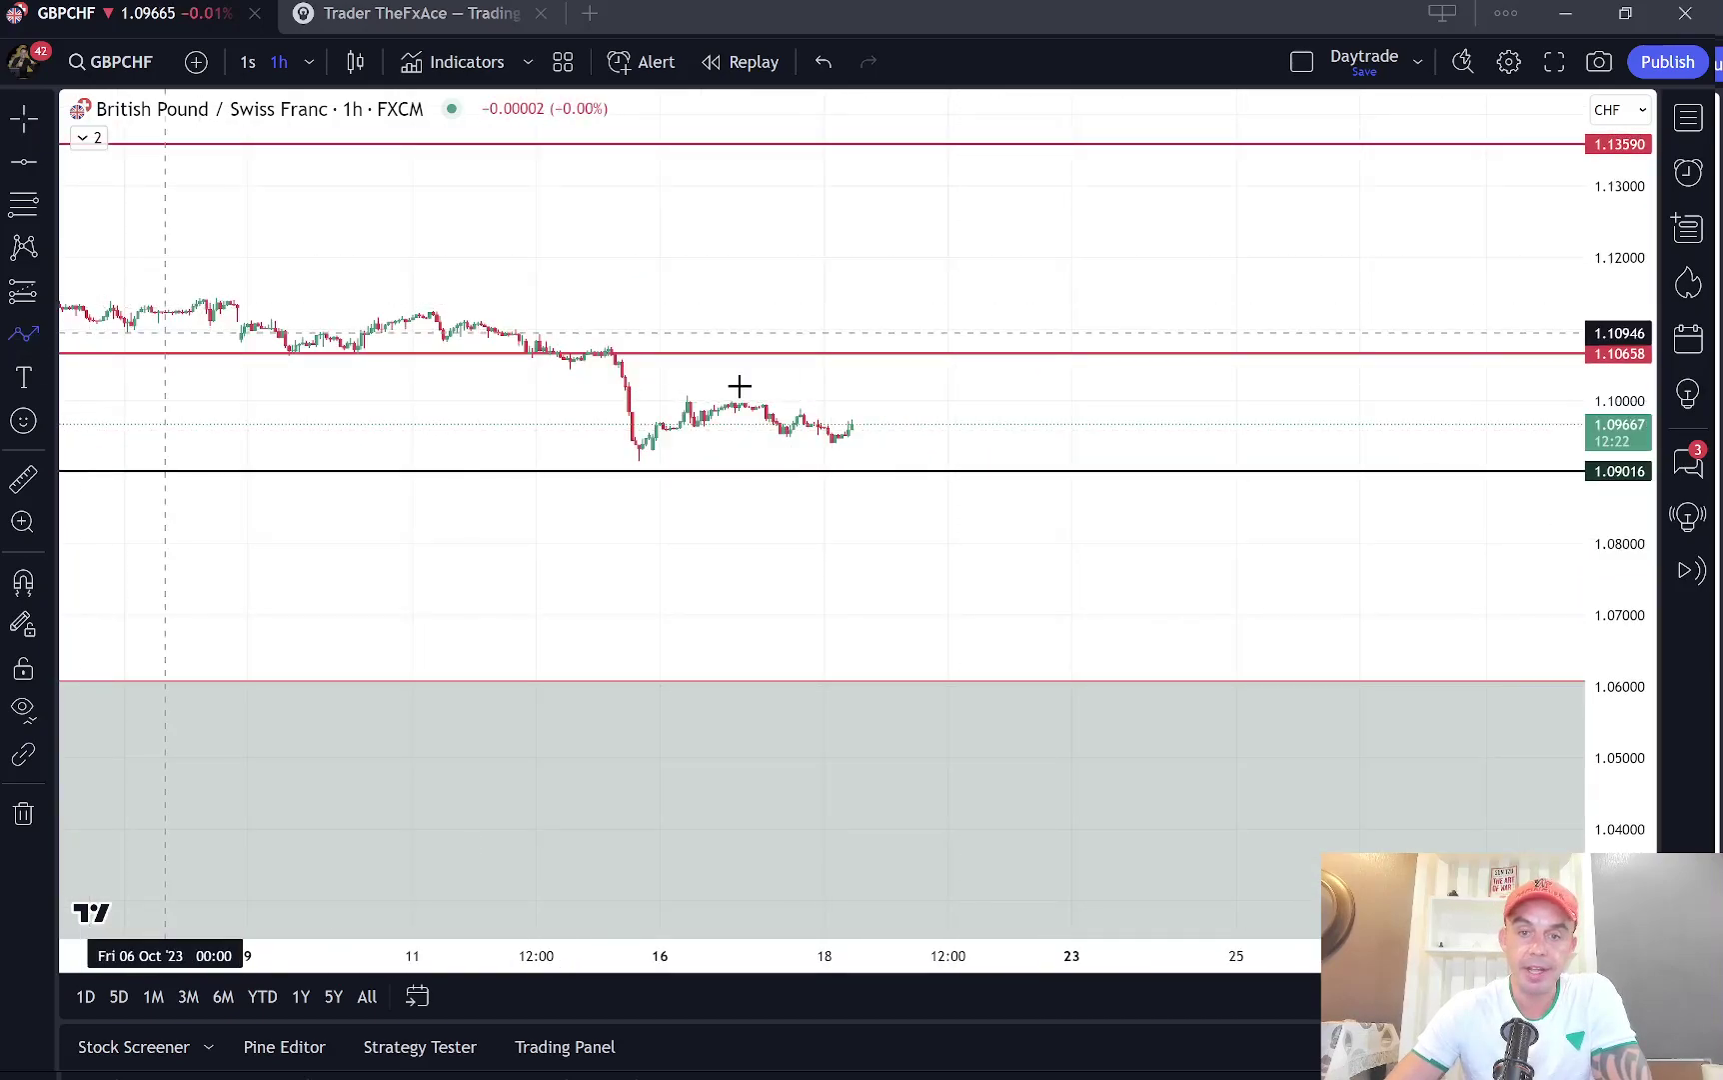
pyautogui.click(859, 422)
pyautogui.click(884, 362)
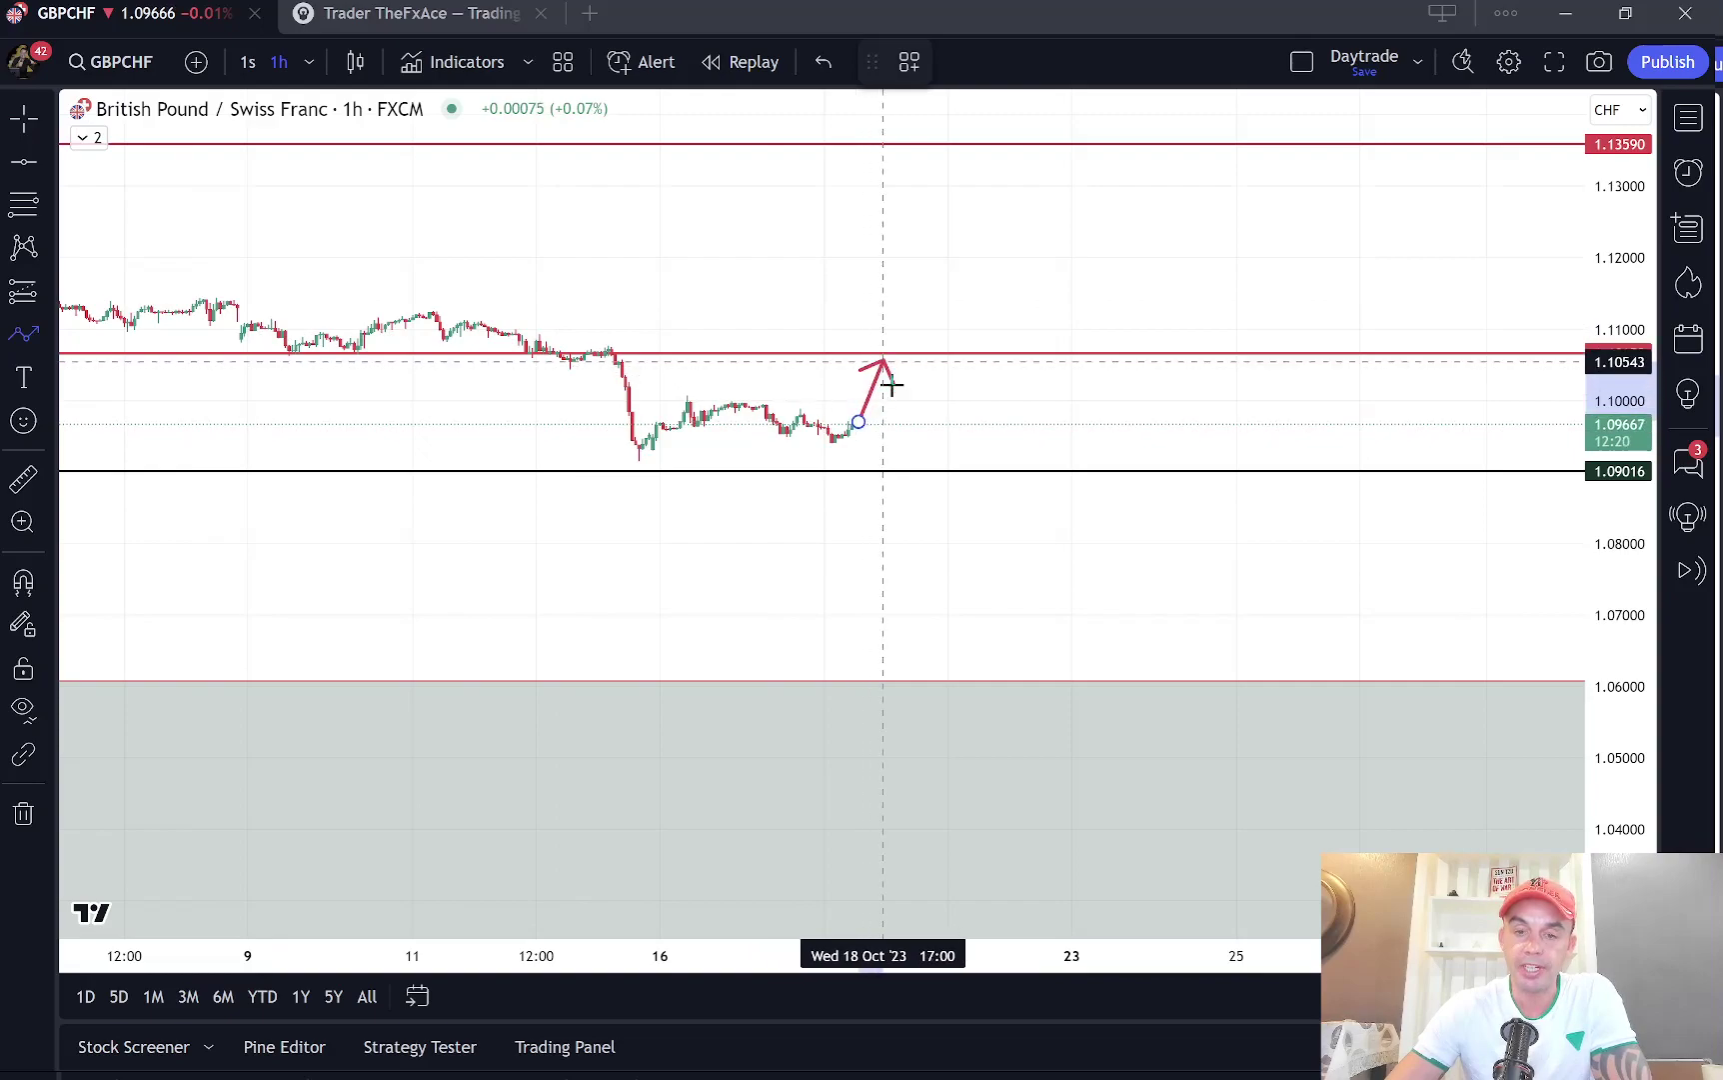
pyautogui.click(894, 384)
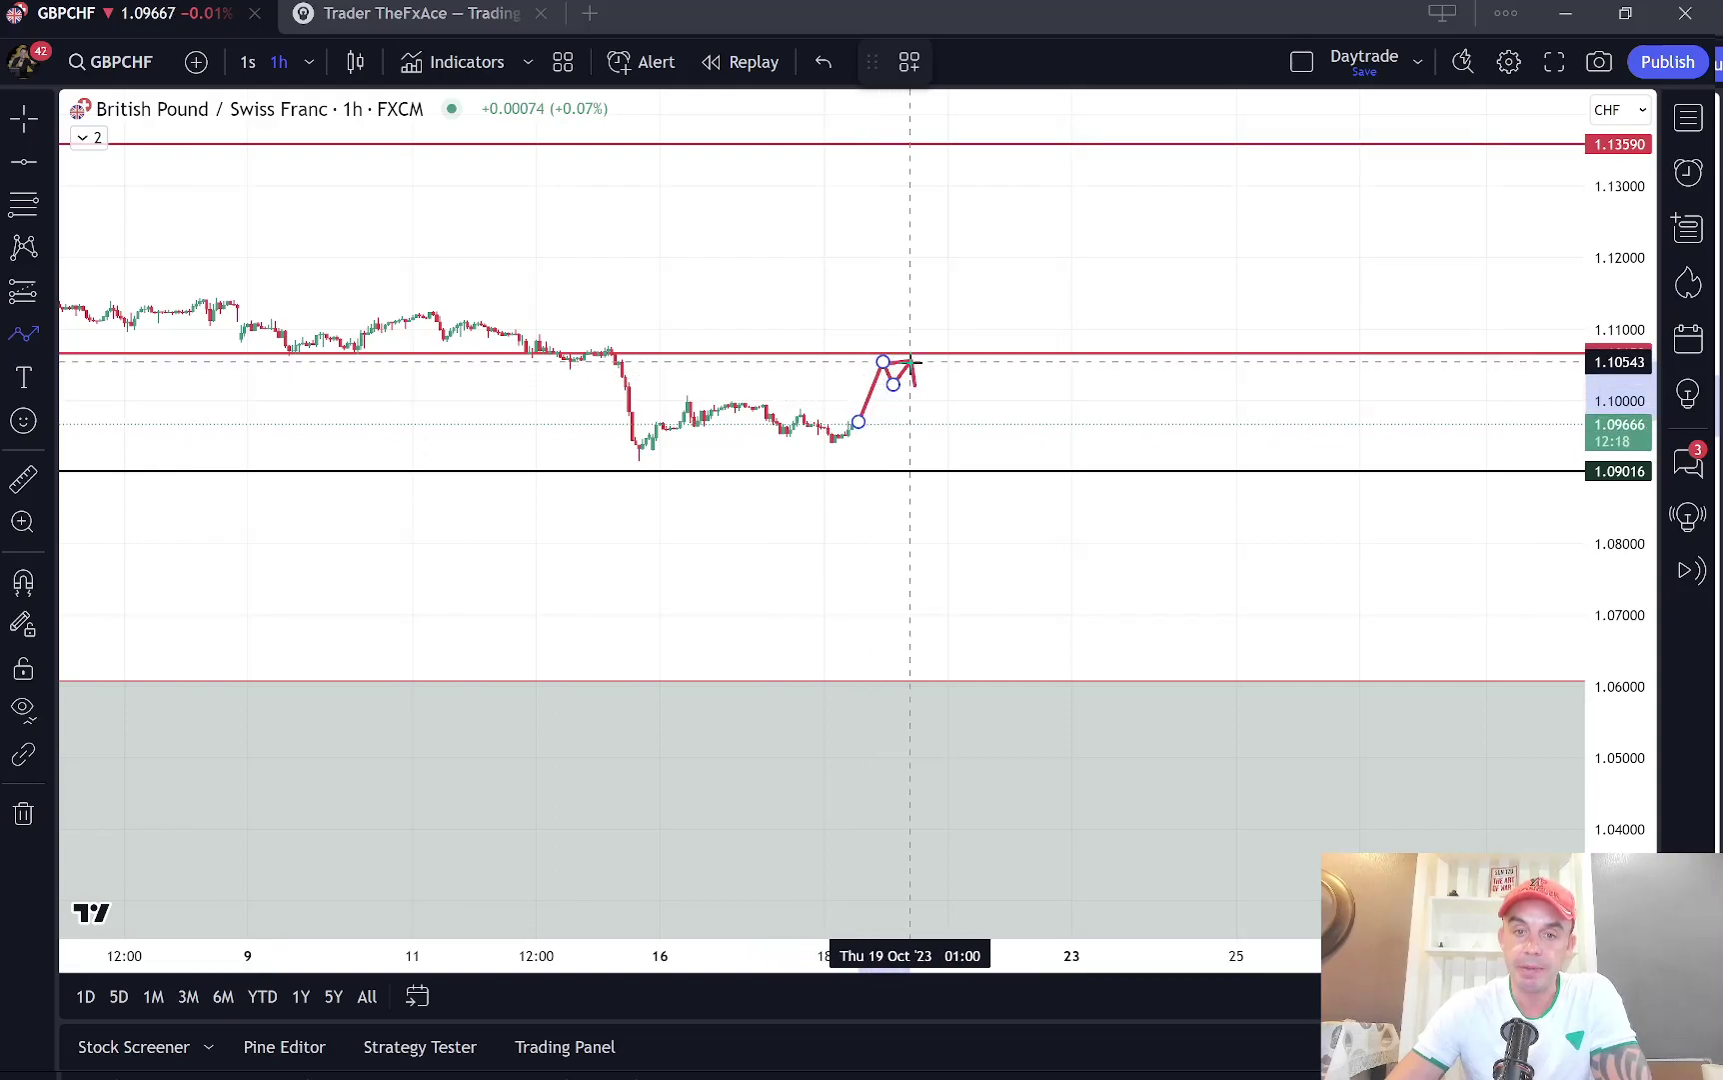
pyautogui.click(928, 390)
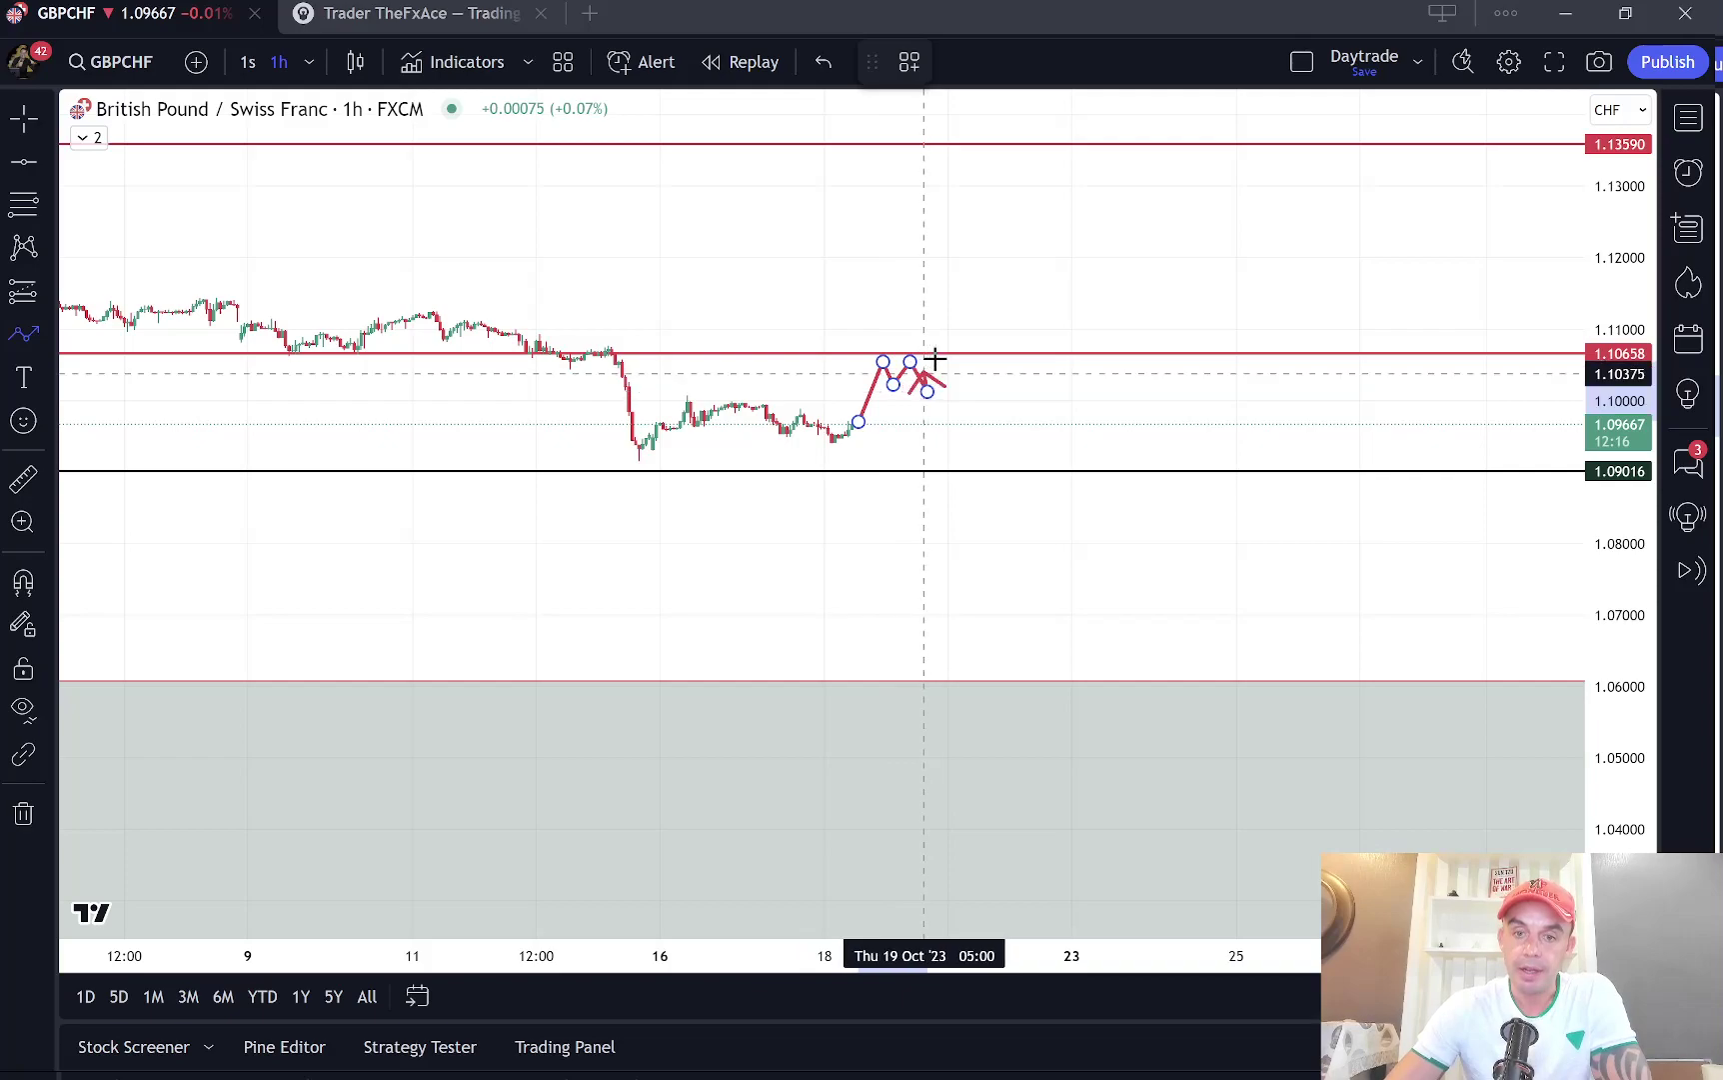
pyautogui.click(964, 322)
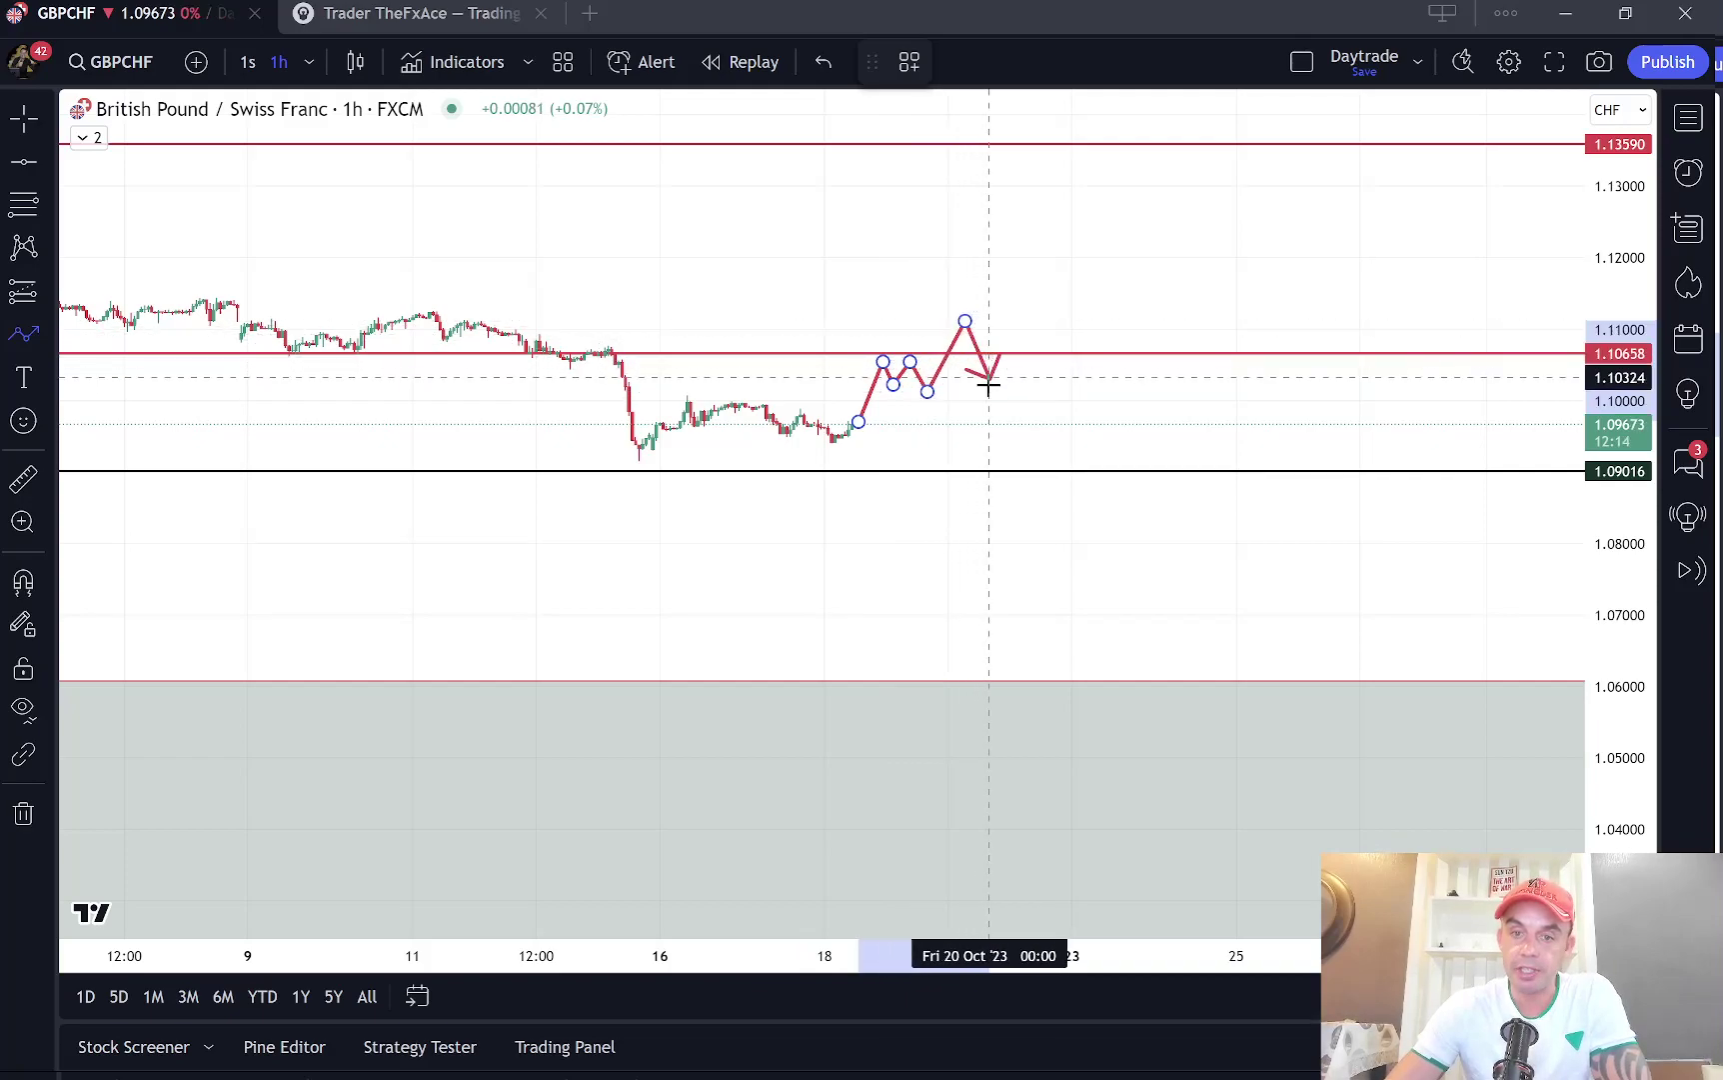
pyautogui.click(989, 384)
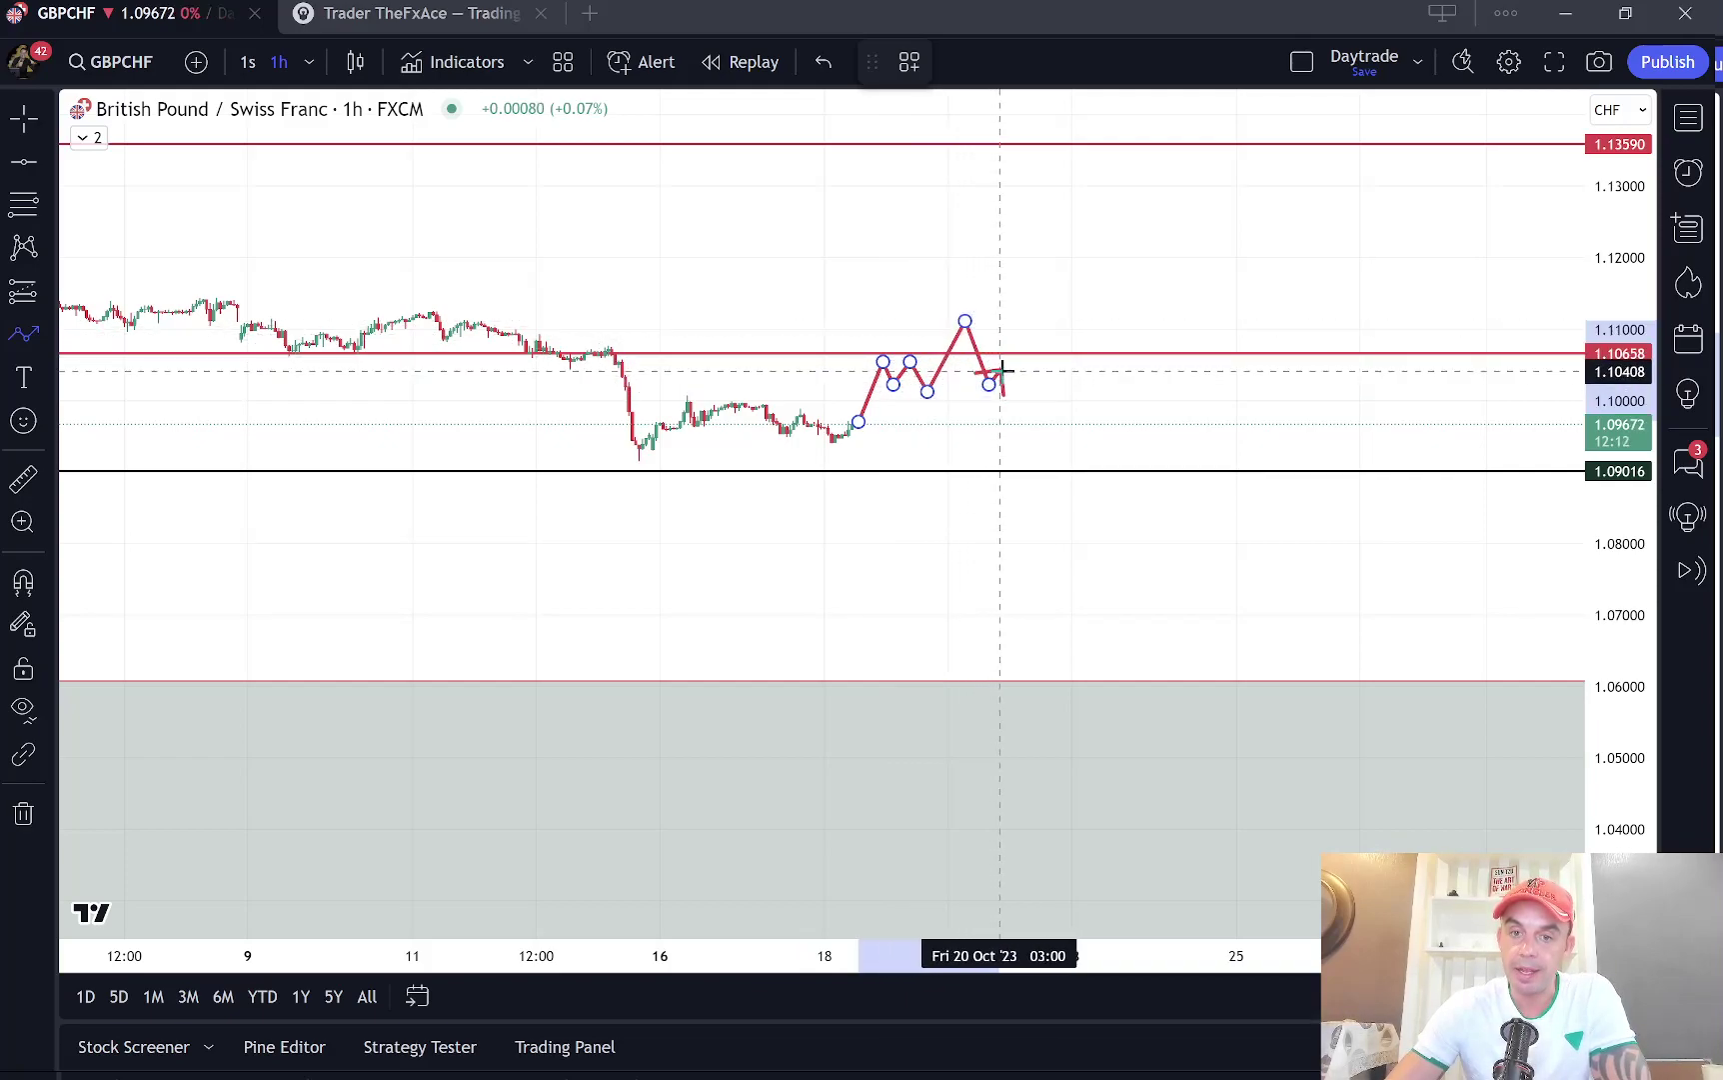
pyautogui.click(1003, 371)
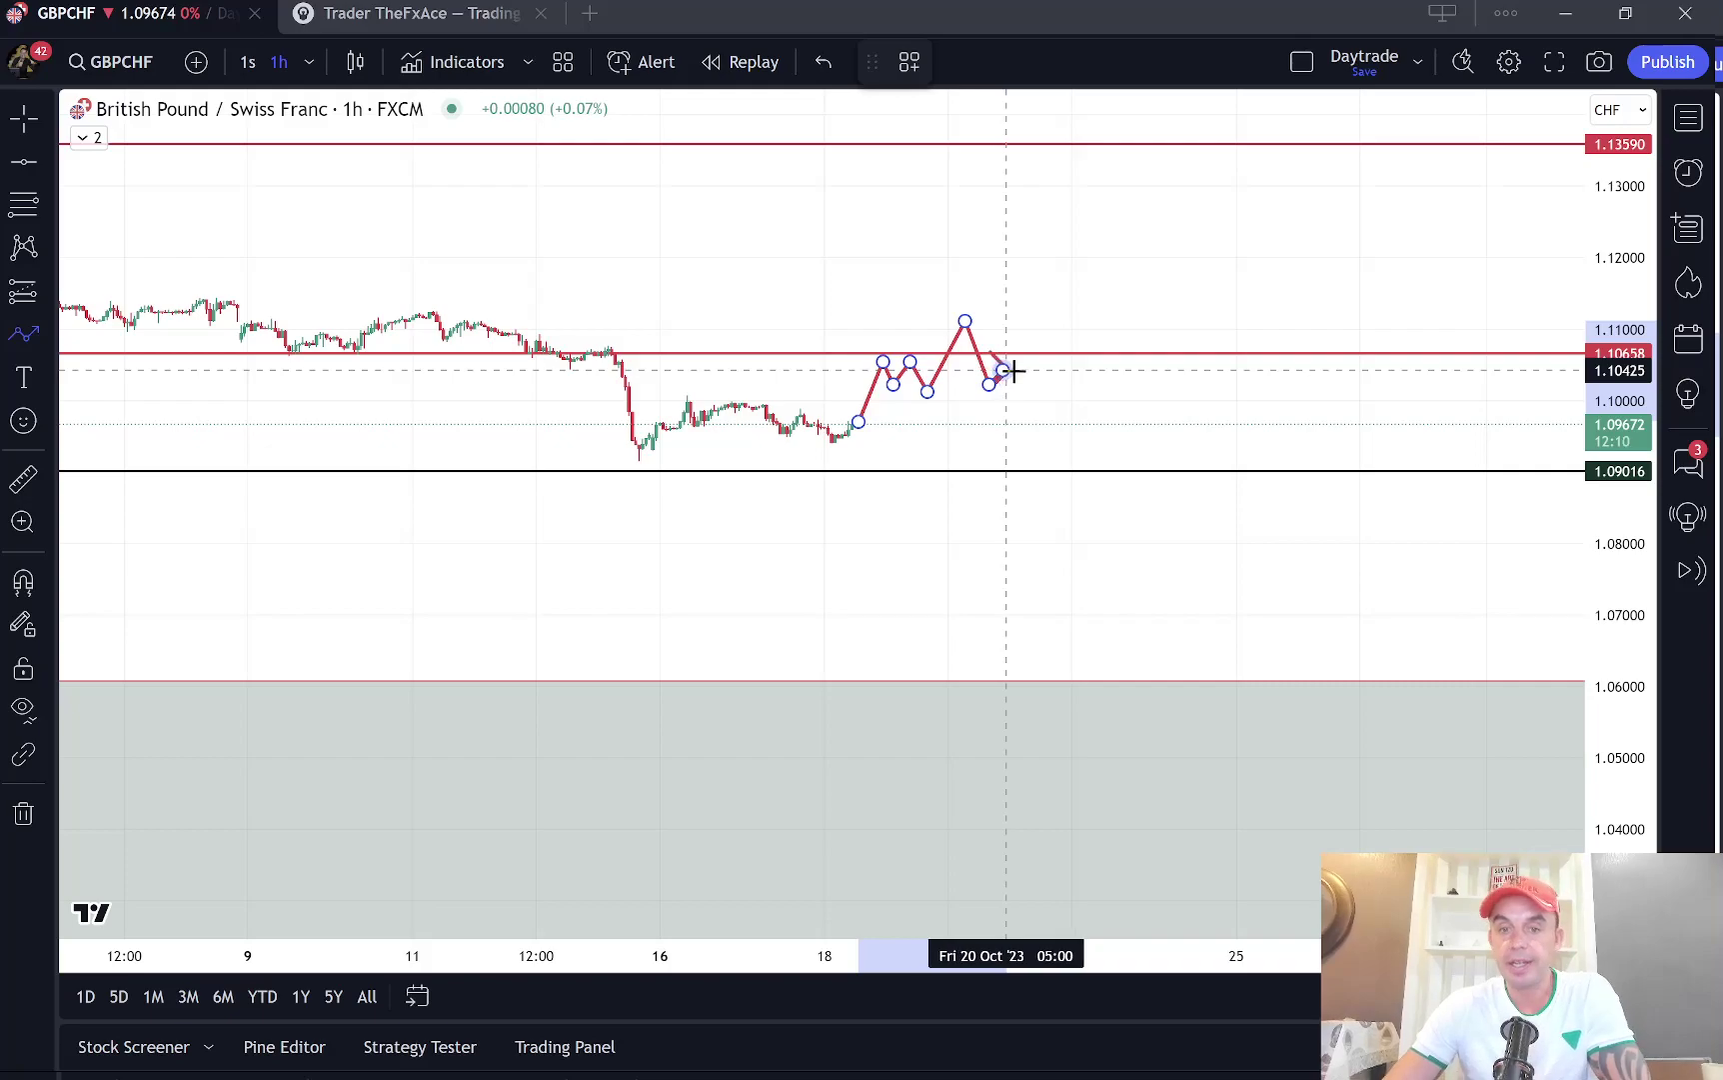
pyautogui.click(1026, 470)
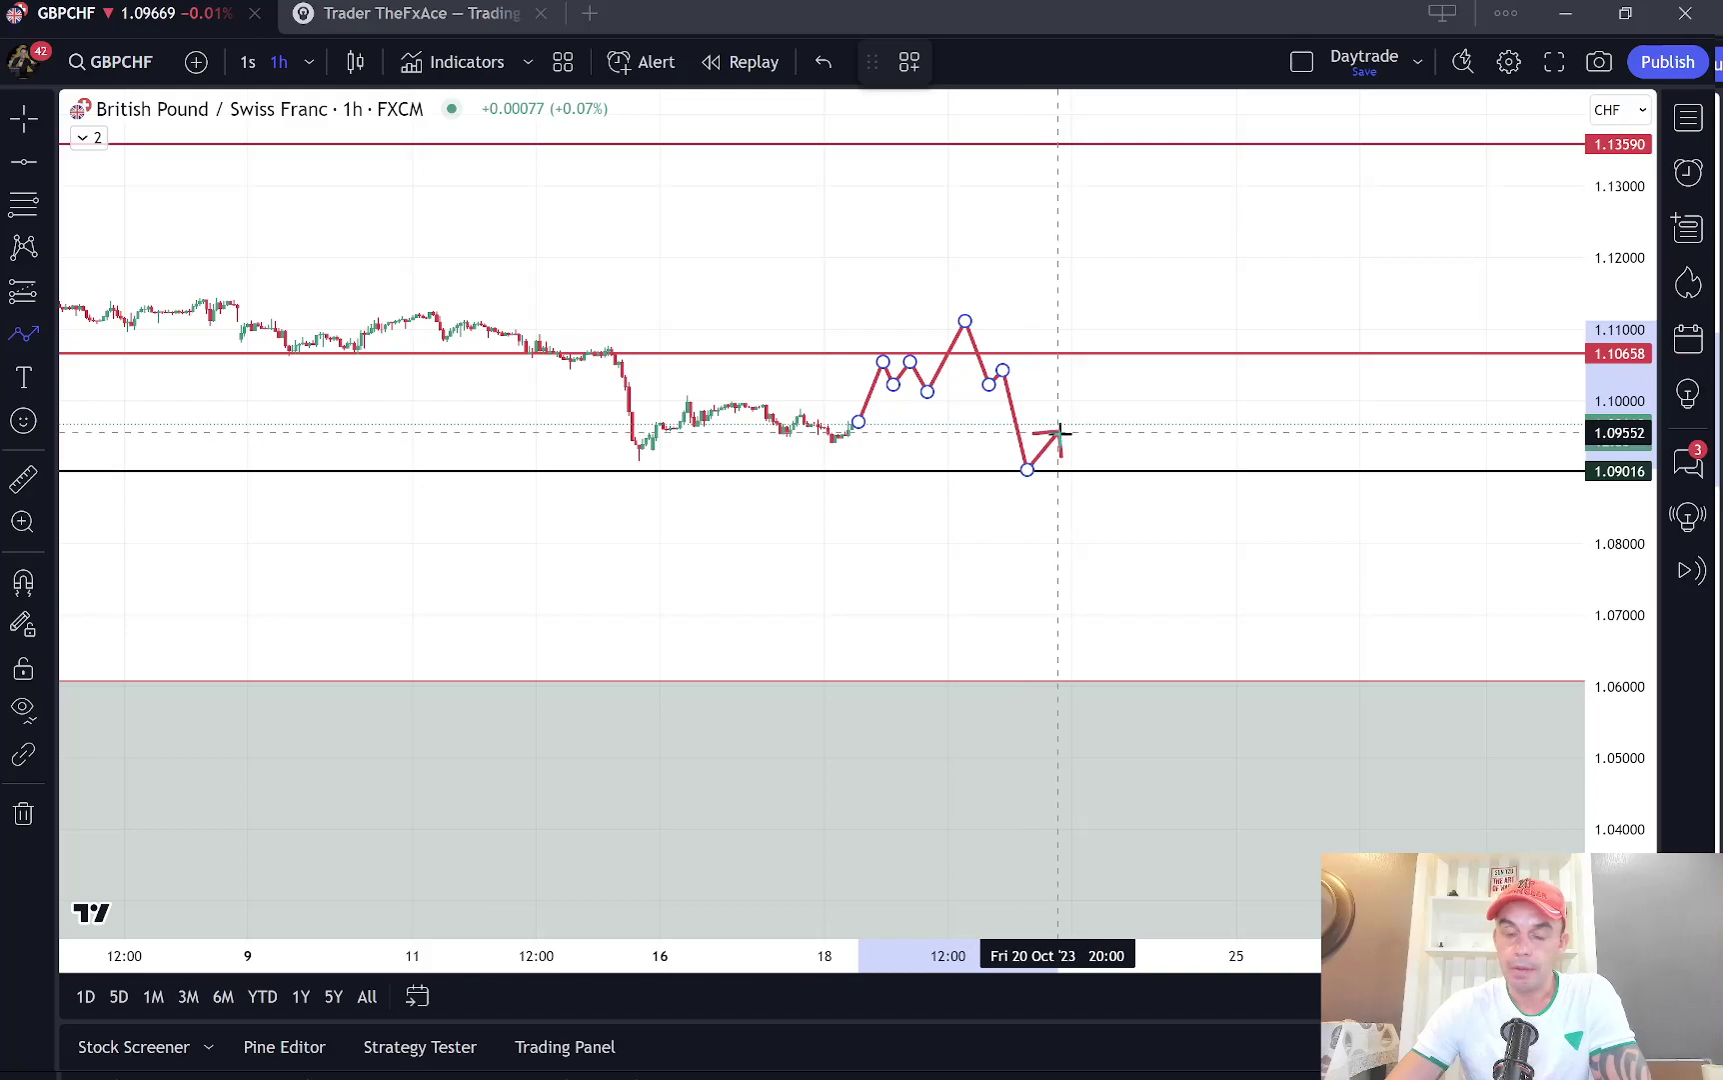
pyautogui.doubleClick(1116, 649)
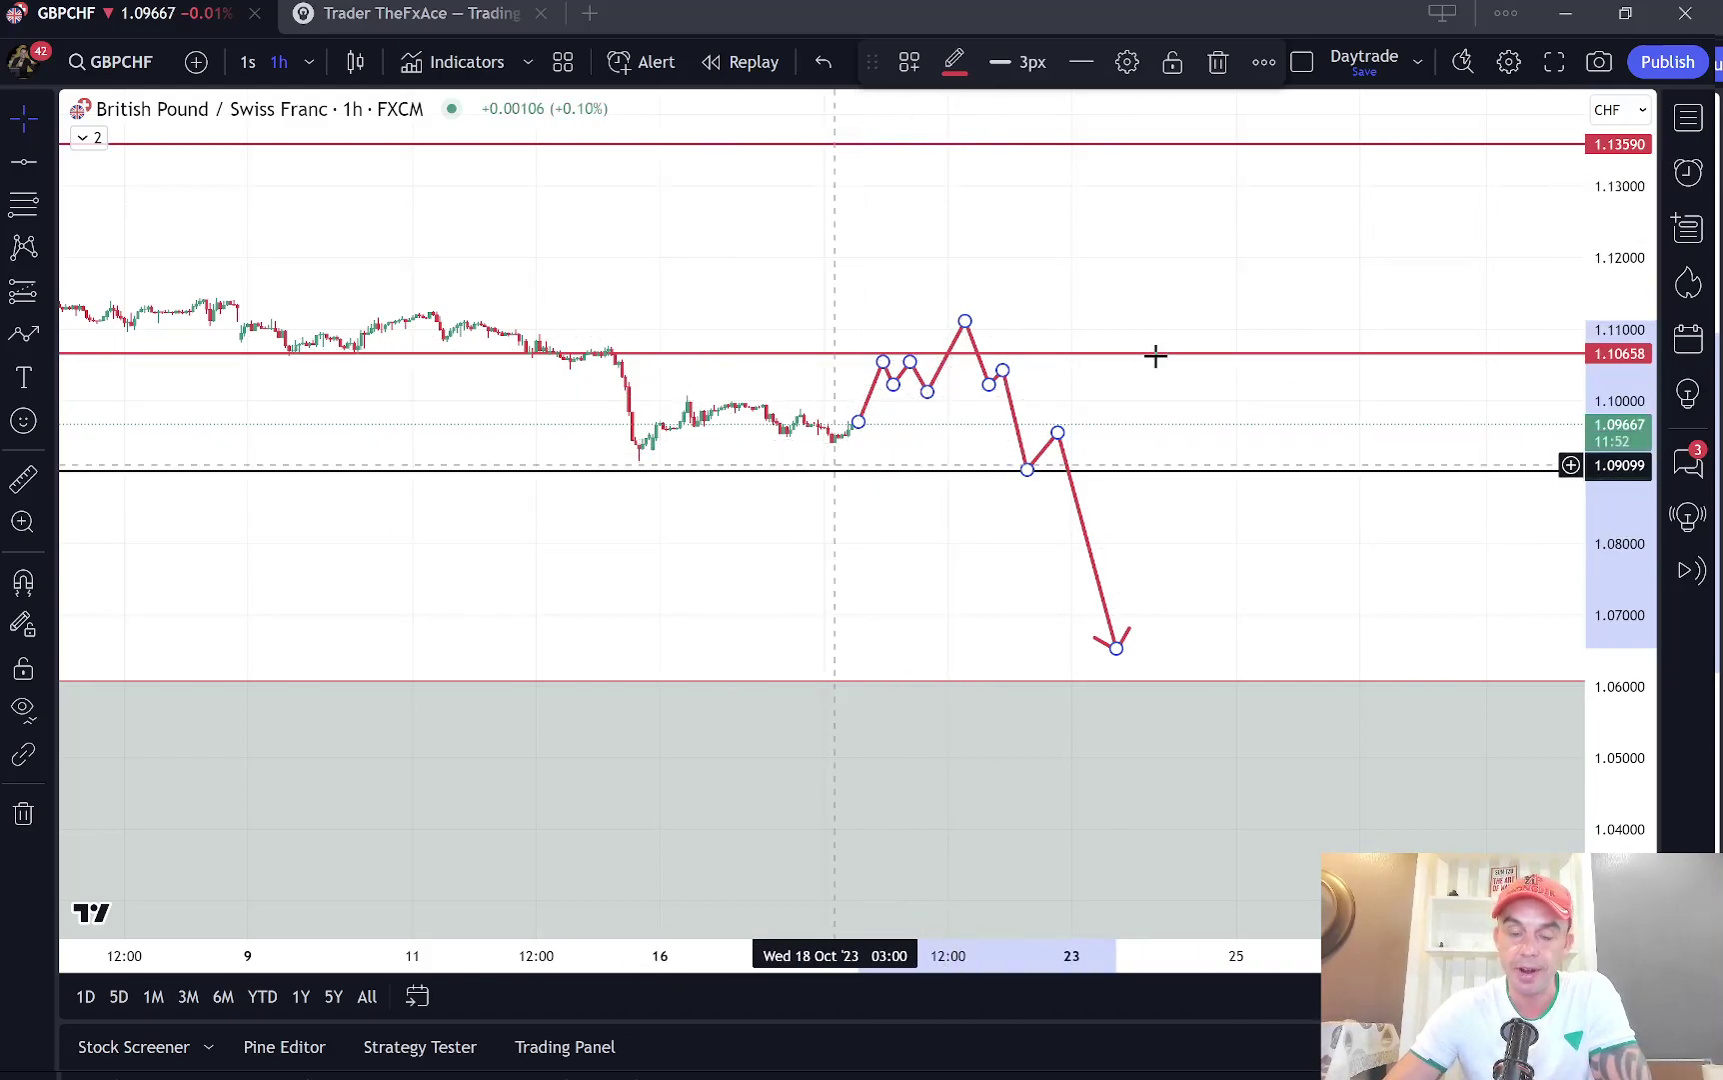
pyautogui.click(924, 437)
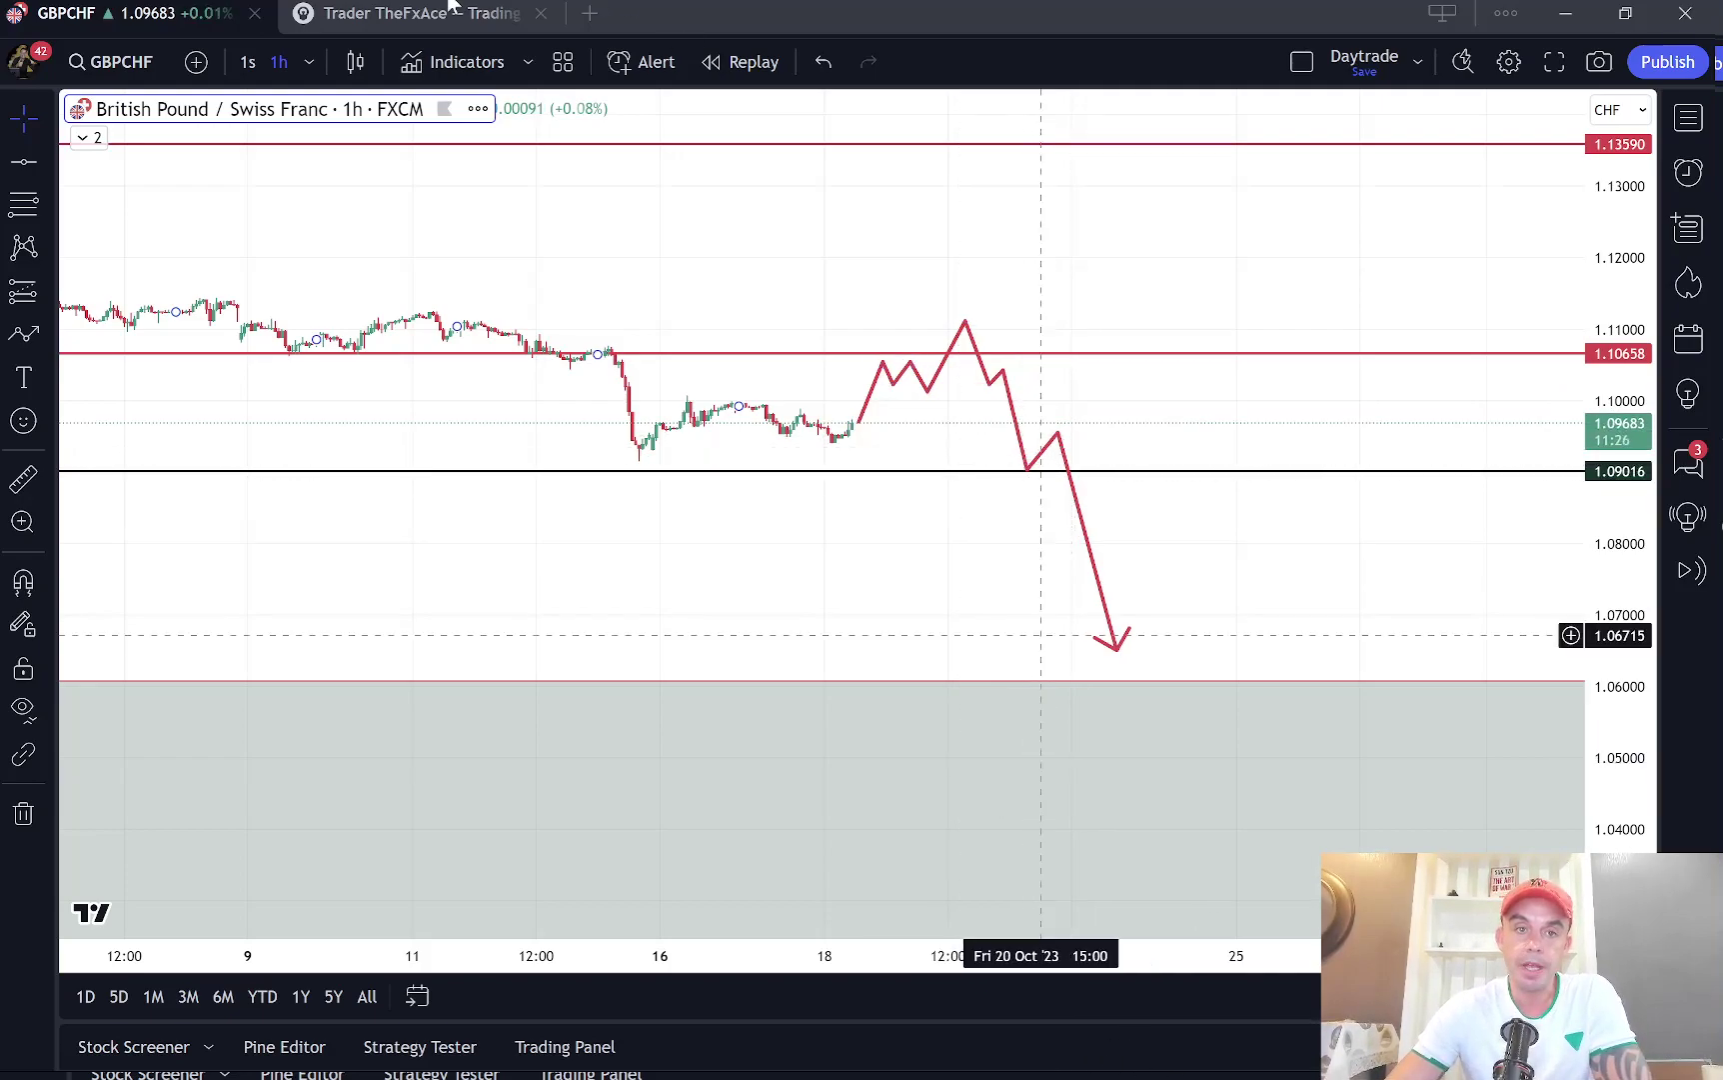
# Step: Check the daily chart in the published GBPCHF idea and return to the working chart
pyautogui.hotkey('ctrl', 'Tab')
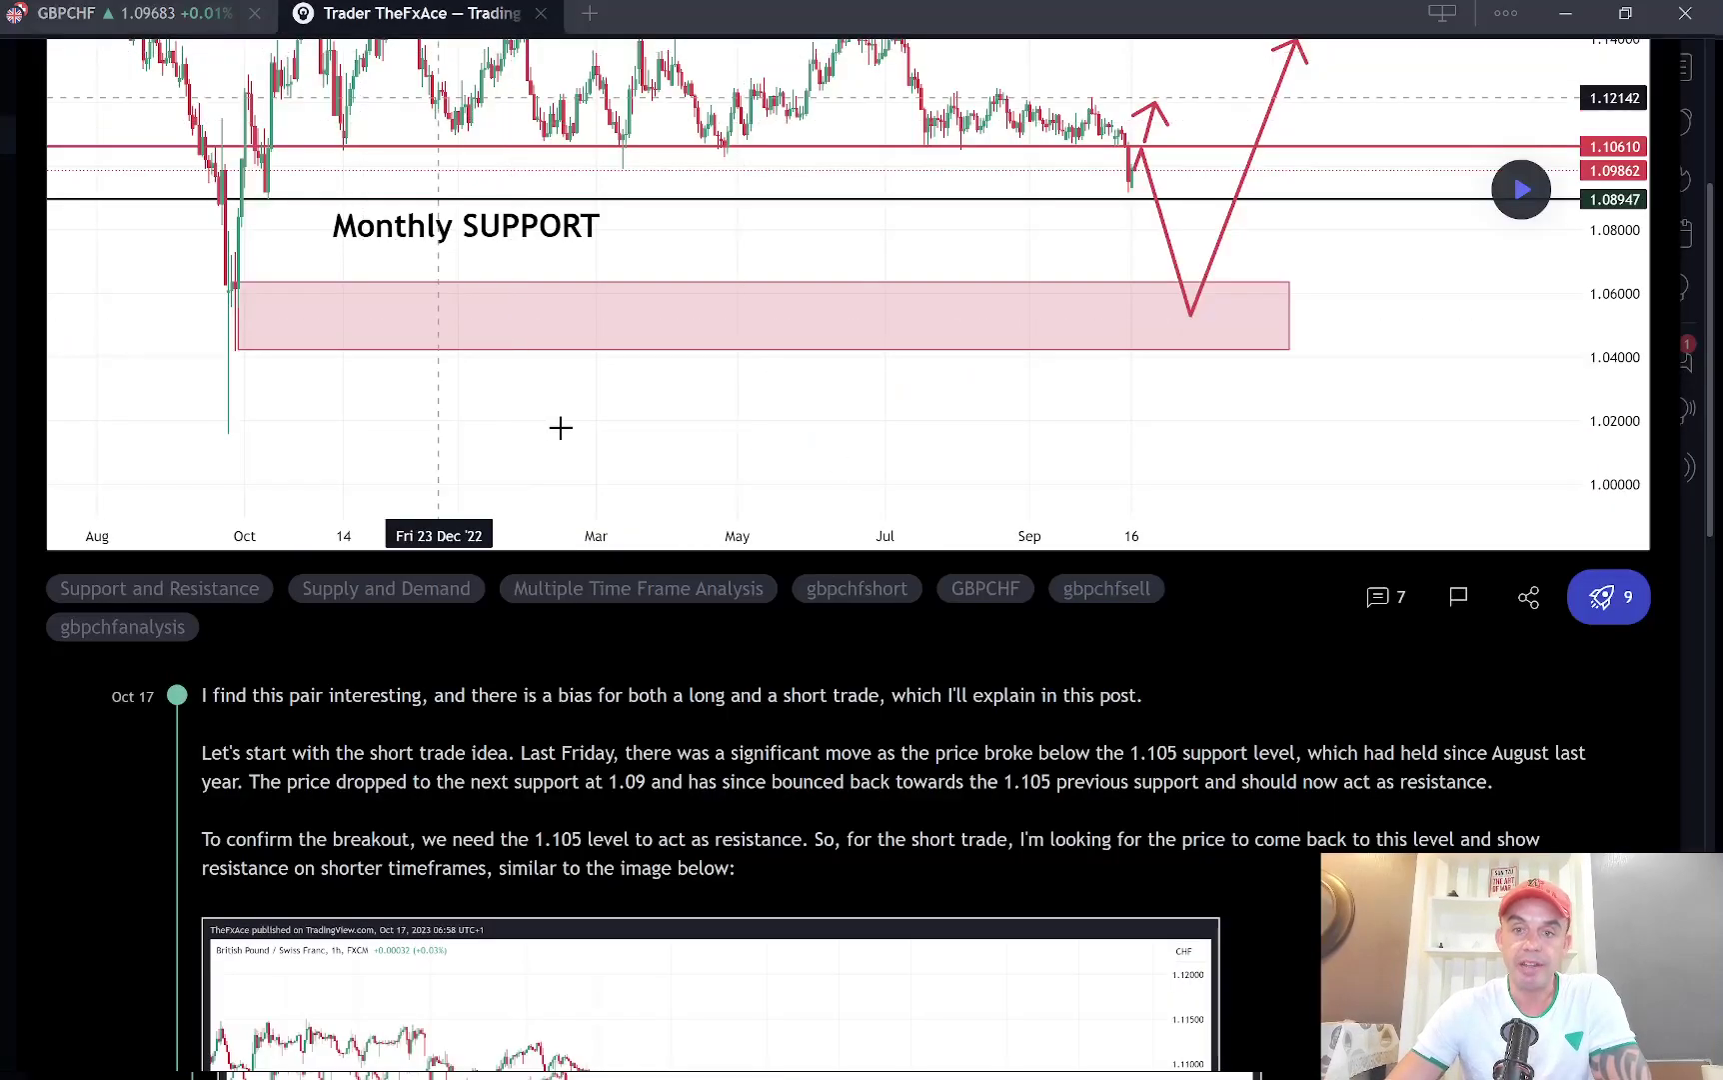
pyautogui.scroll(4, 822, 189)
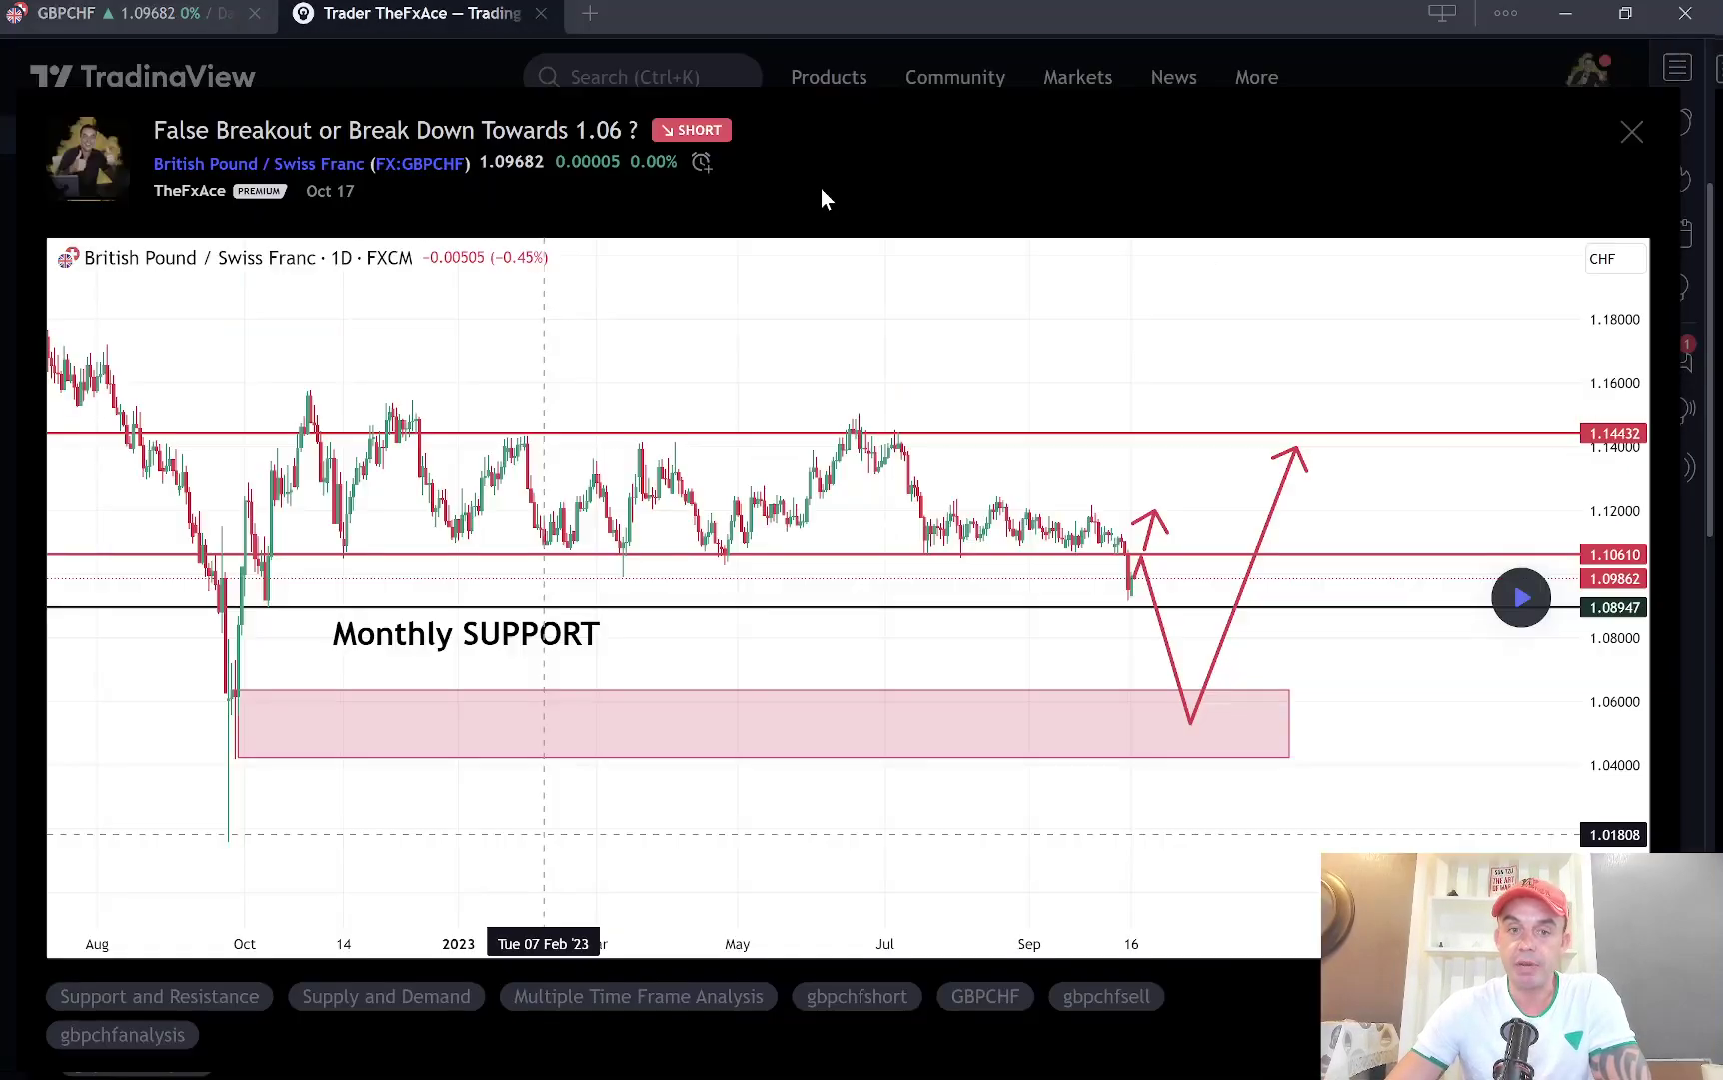
pyautogui.click(200, 13)
# Step: Compress the price scale to show all key levels and the whole green zone, and switch the chart to the 1 week timeframe
pyautogui.scroll(-3, 711, 560)
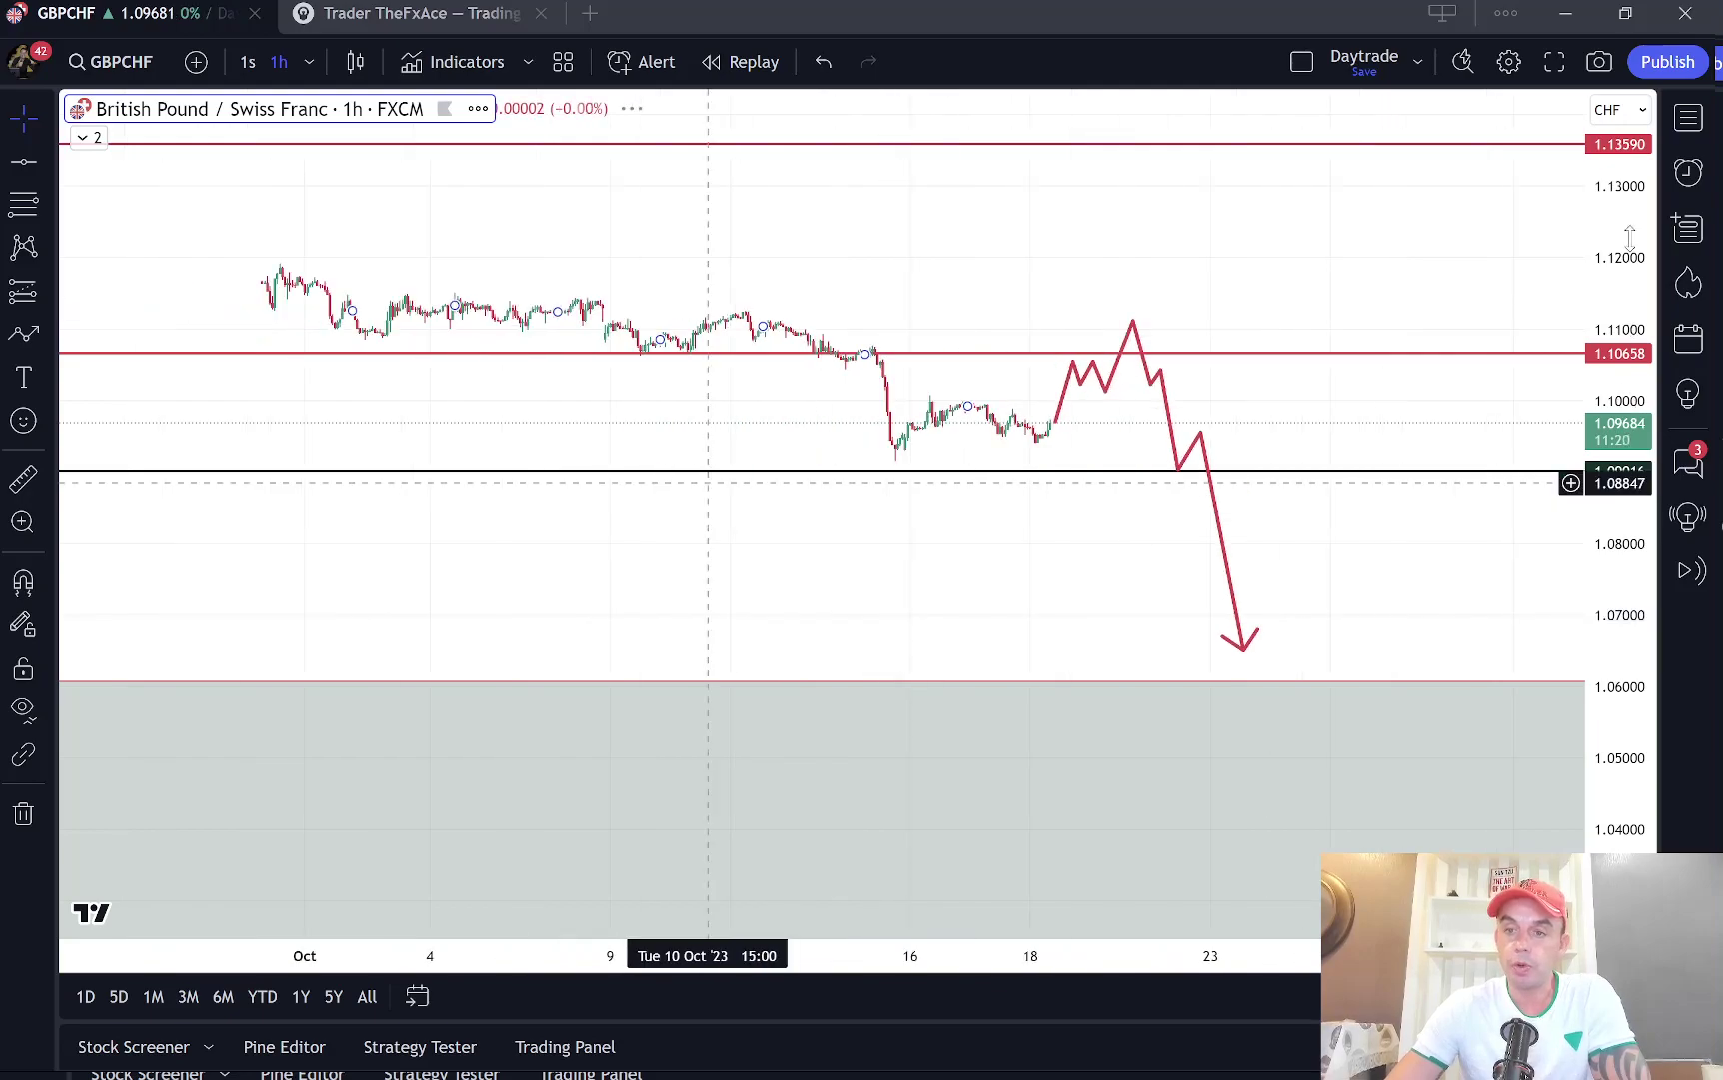
pyautogui.moveTo(1643, 563); pyautogui.dragTo(689, 657)
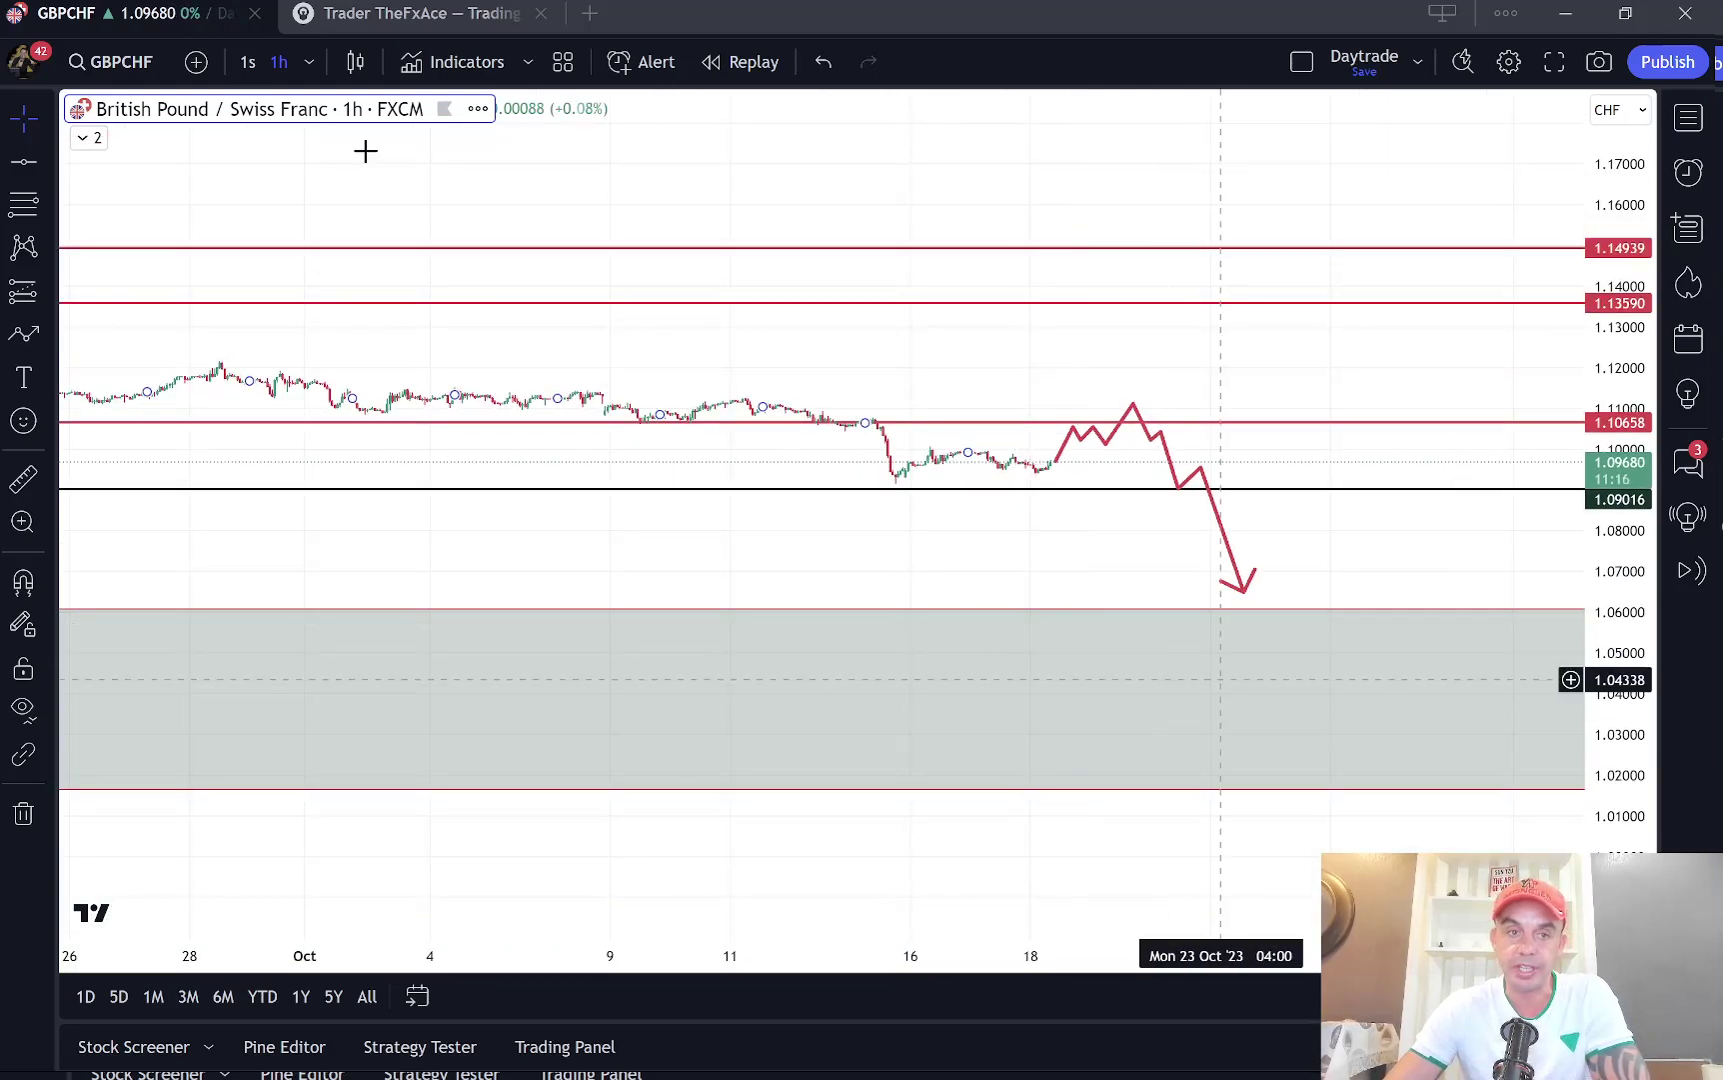
pyautogui.click(309, 62)
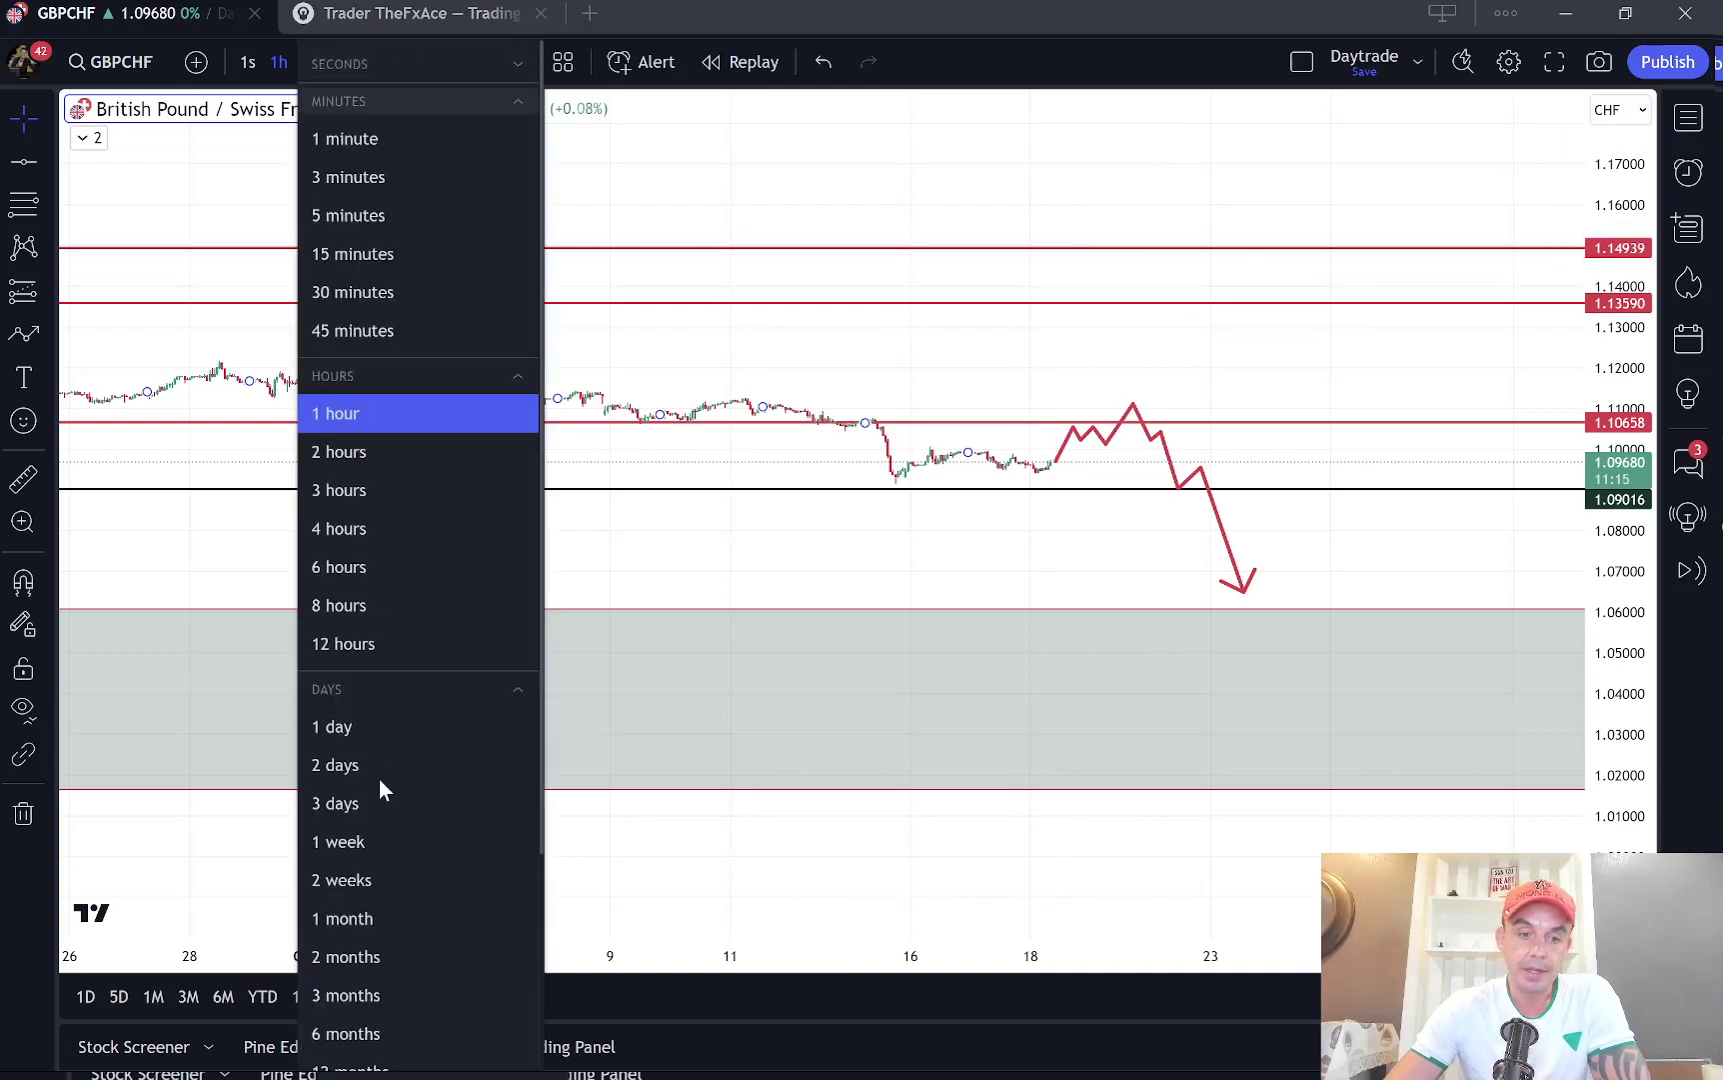
pyautogui.click(357, 848)
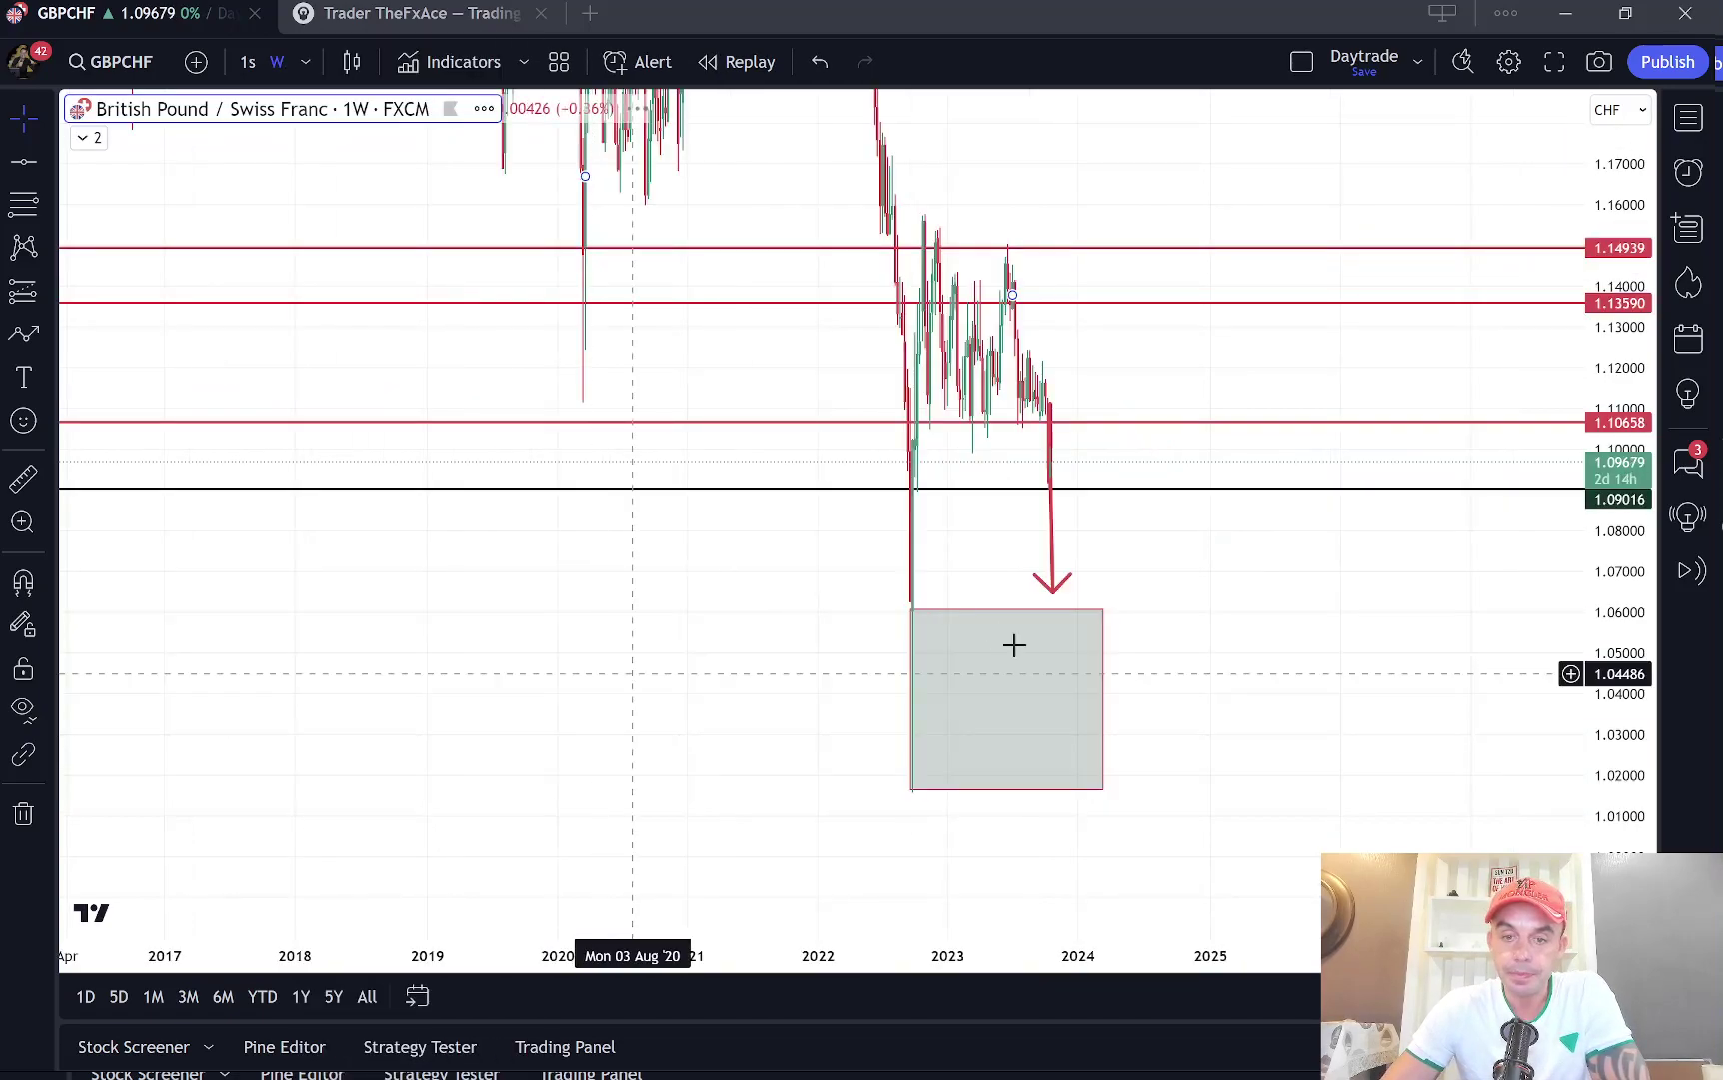
# Step: Examine the weekly candles since 2022 against the green zone, the 1.0902 line and the red levels above
pyautogui.click(999, 622)
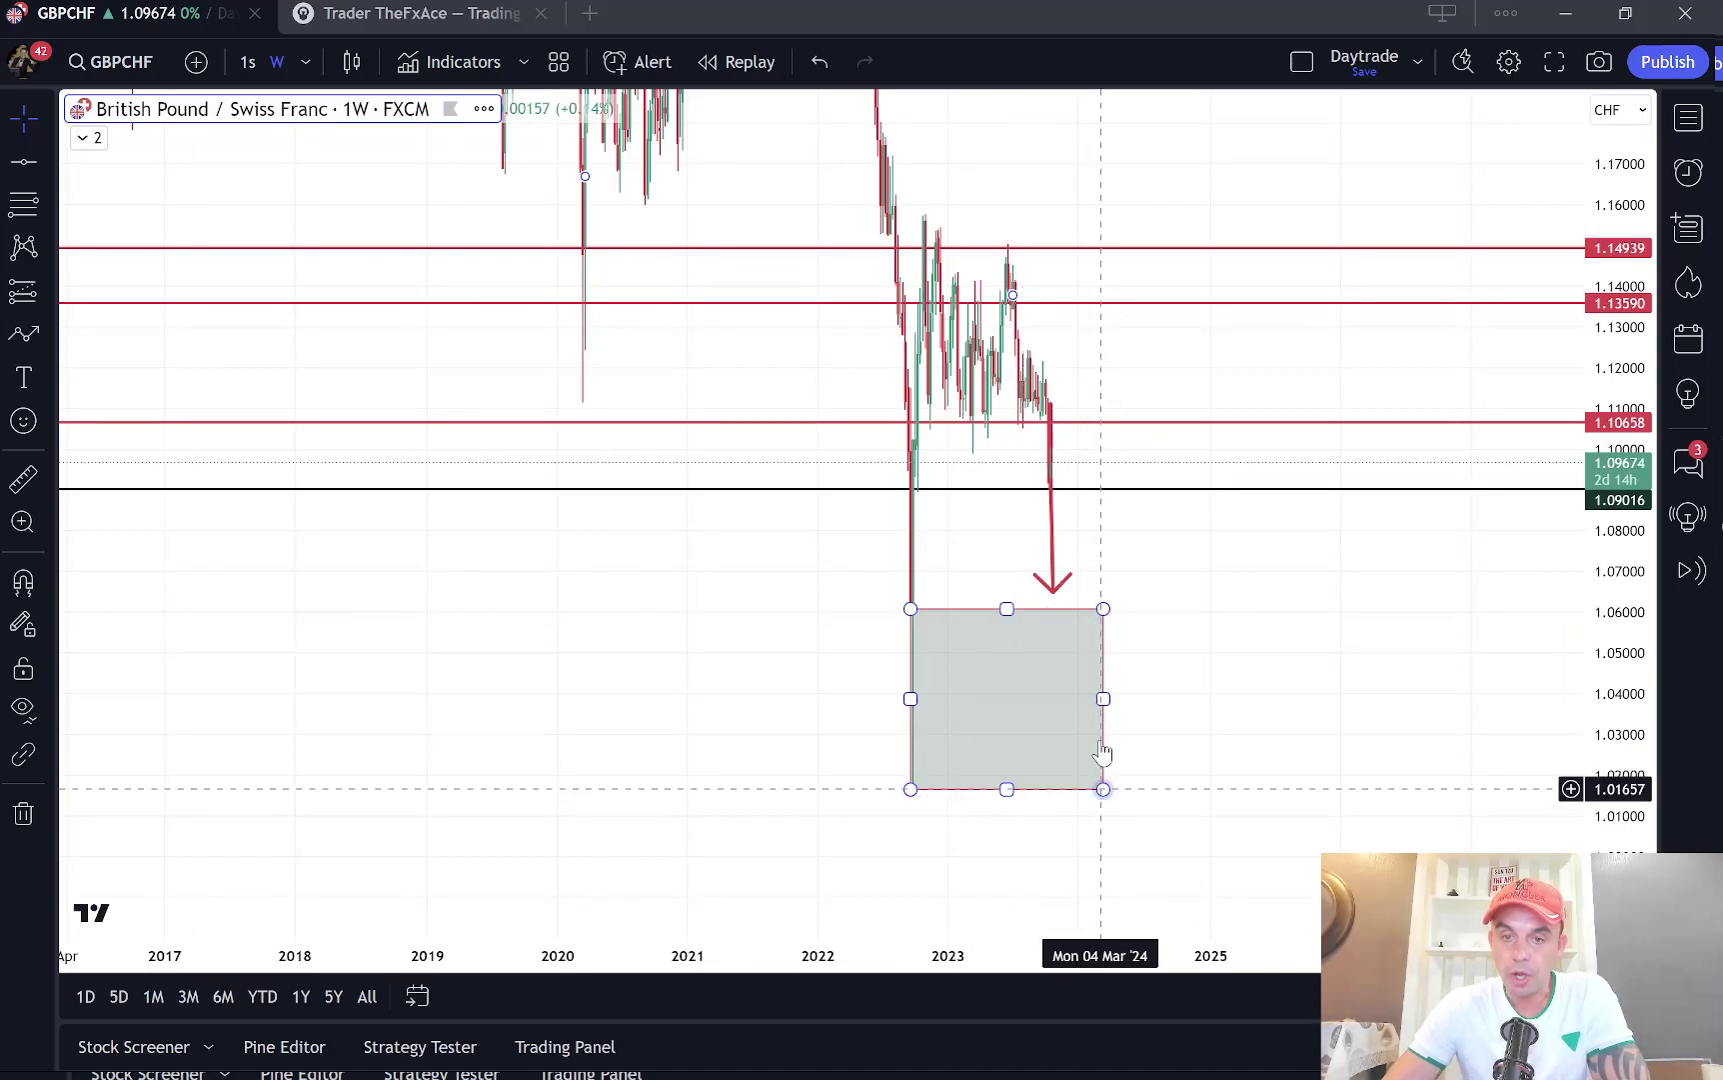
pyautogui.click(895, 645)
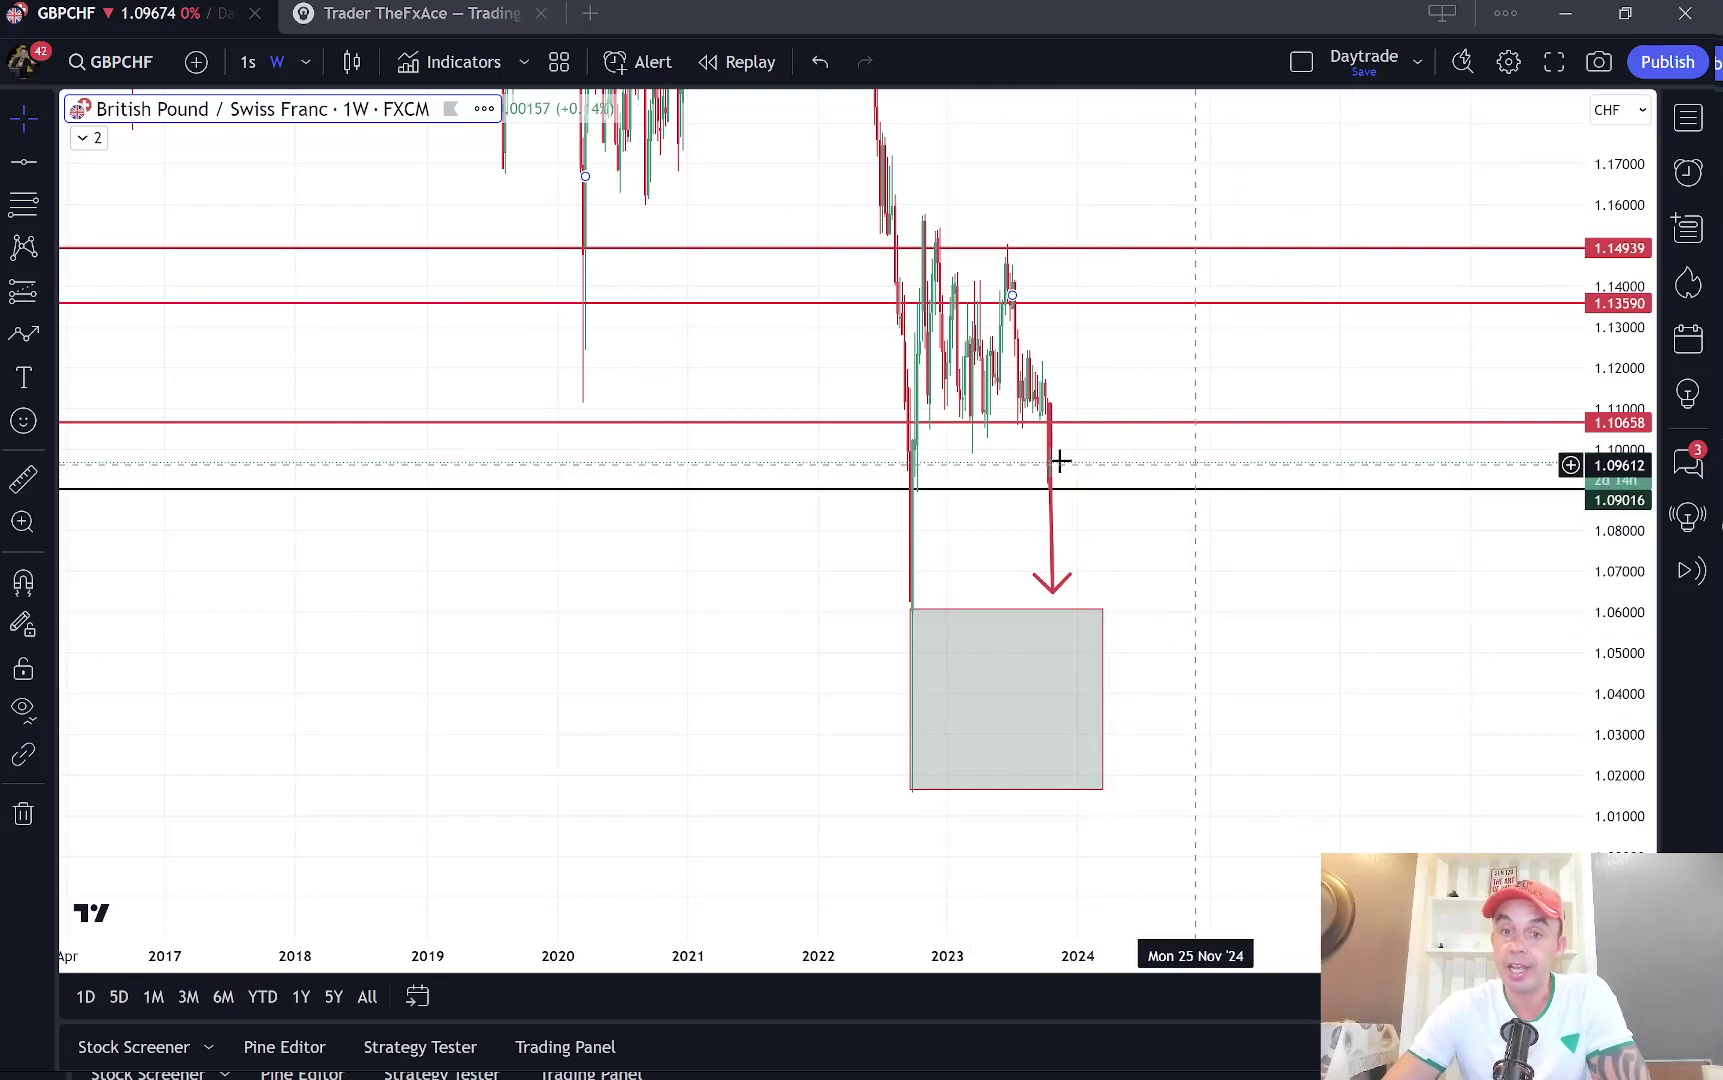
pyautogui.scroll(1, 1057, 461)
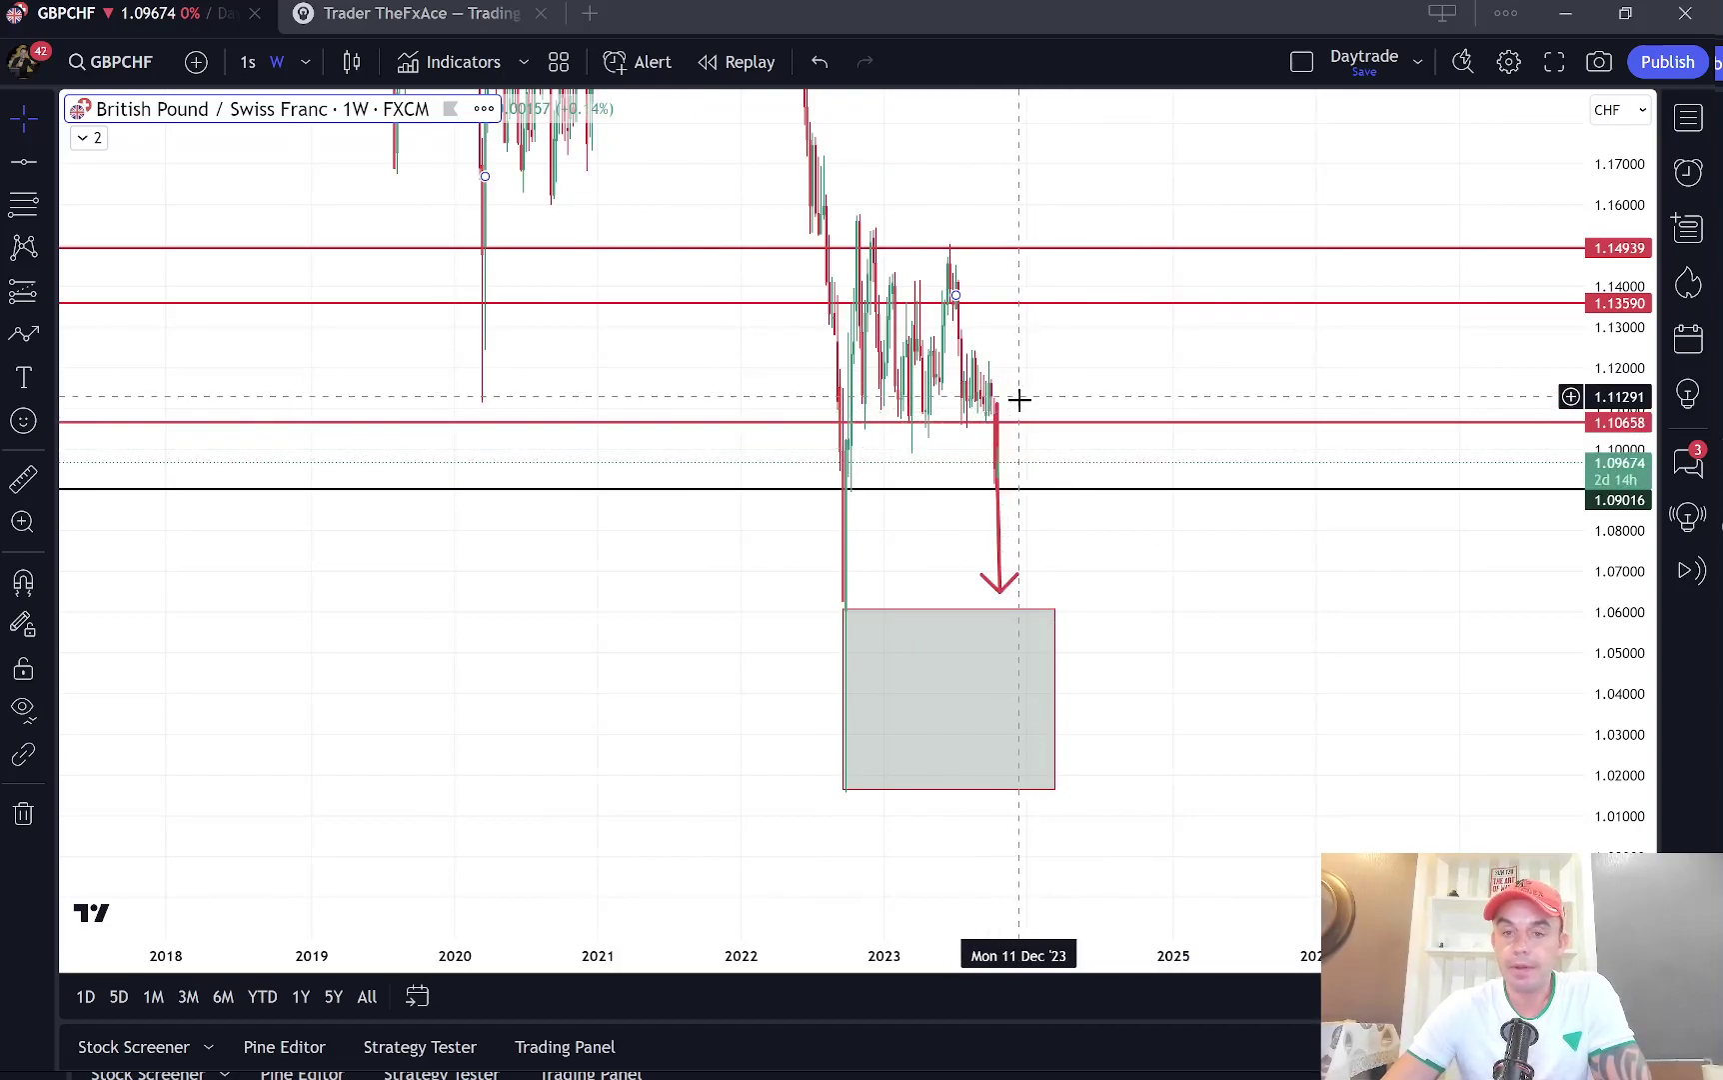
pyautogui.scroll(1, 954, 410)
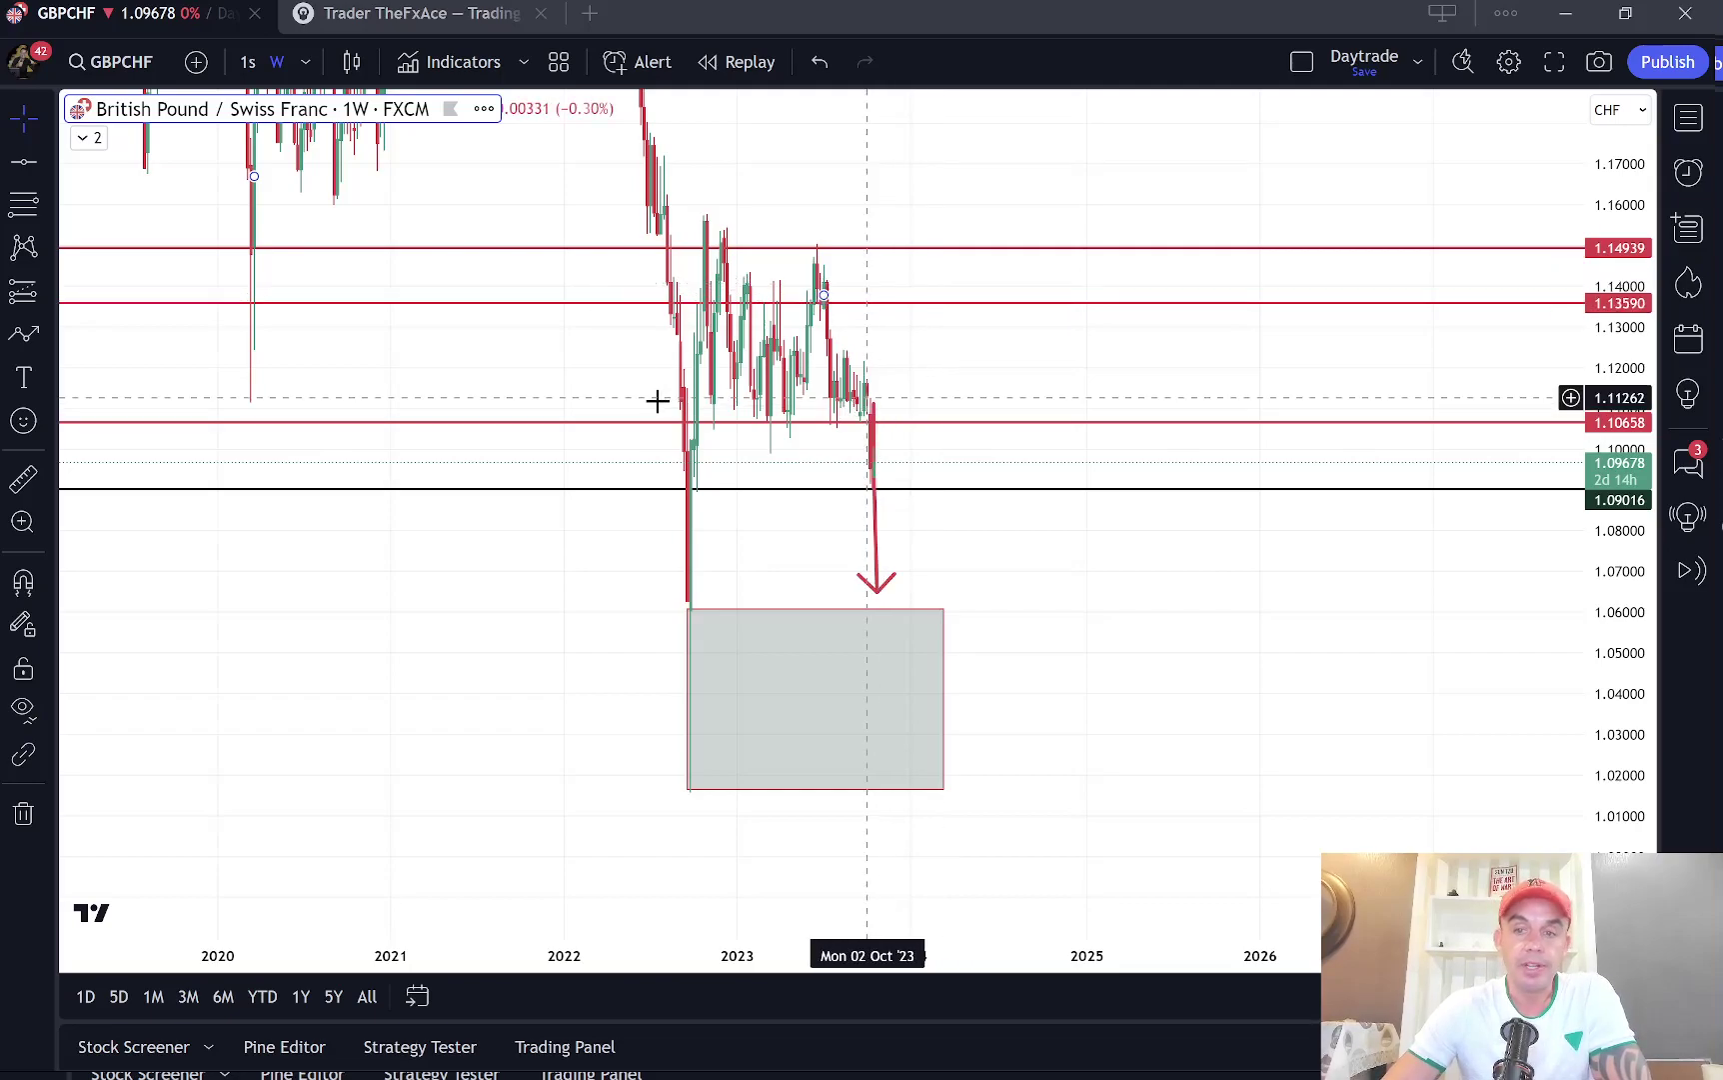
pyautogui.scroll(2, 635, 408)
pyautogui.click(963, 436)
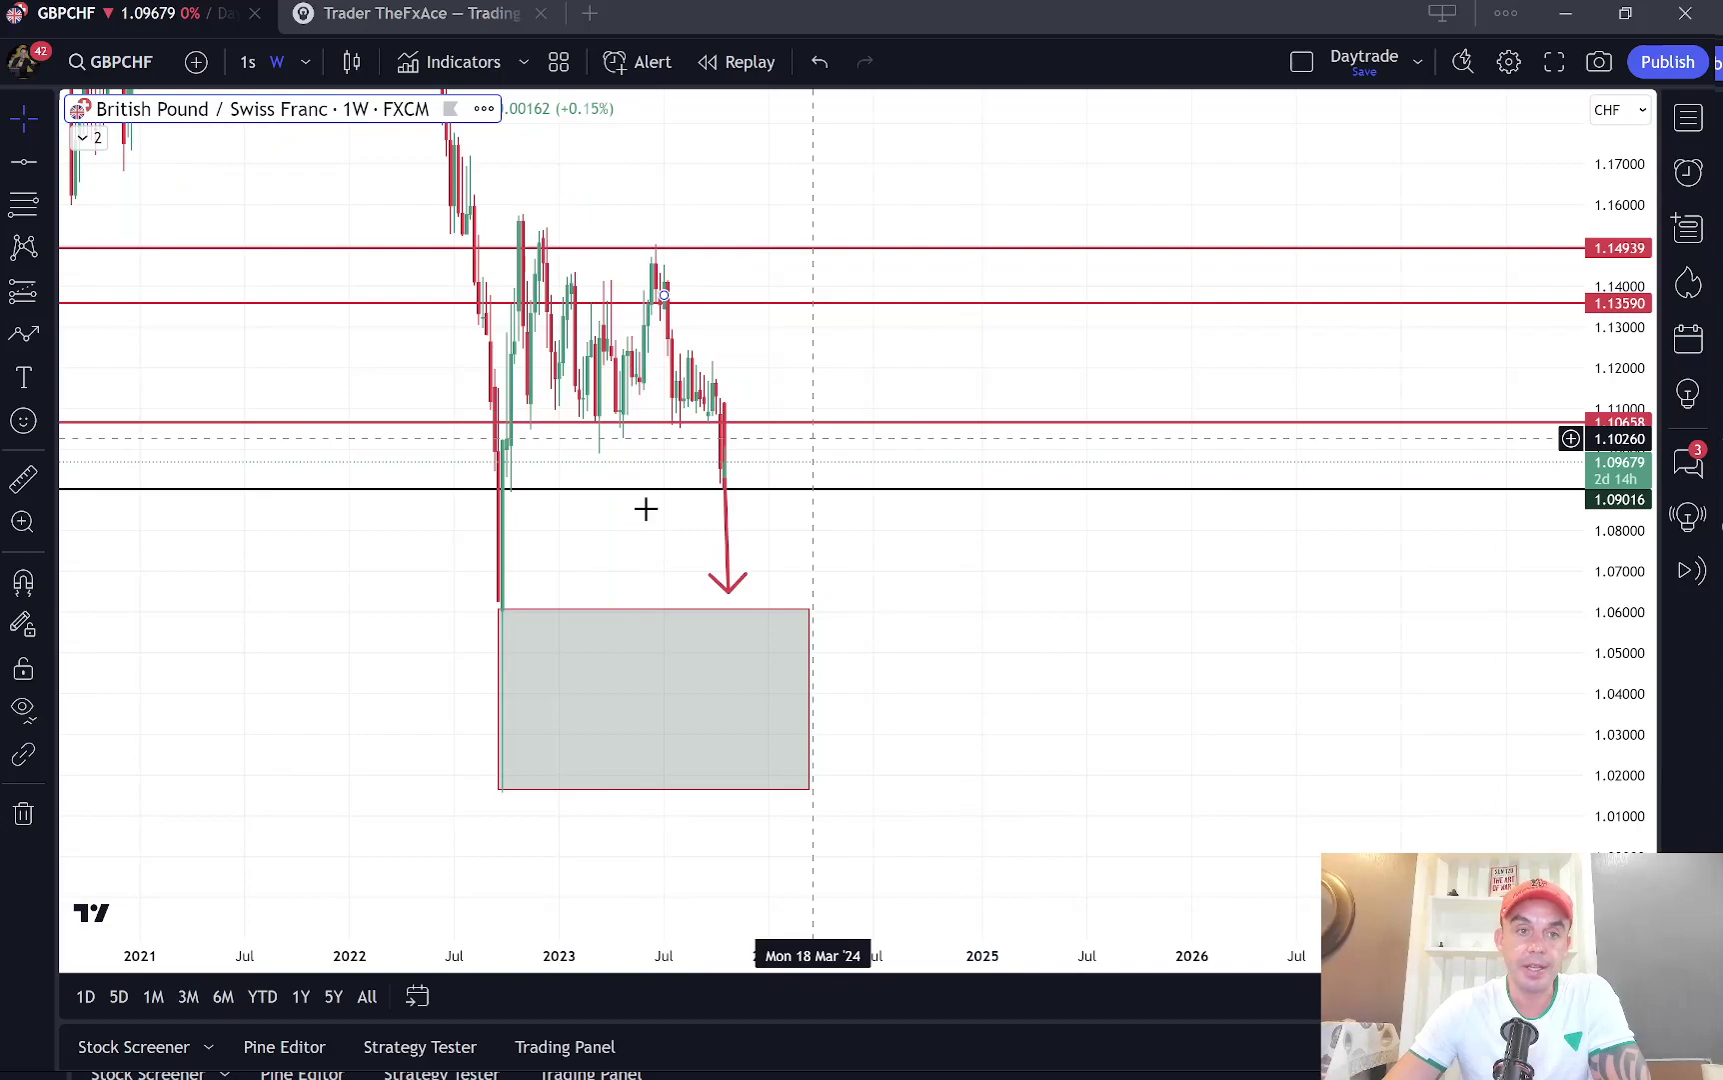
pyautogui.click(678, 538)
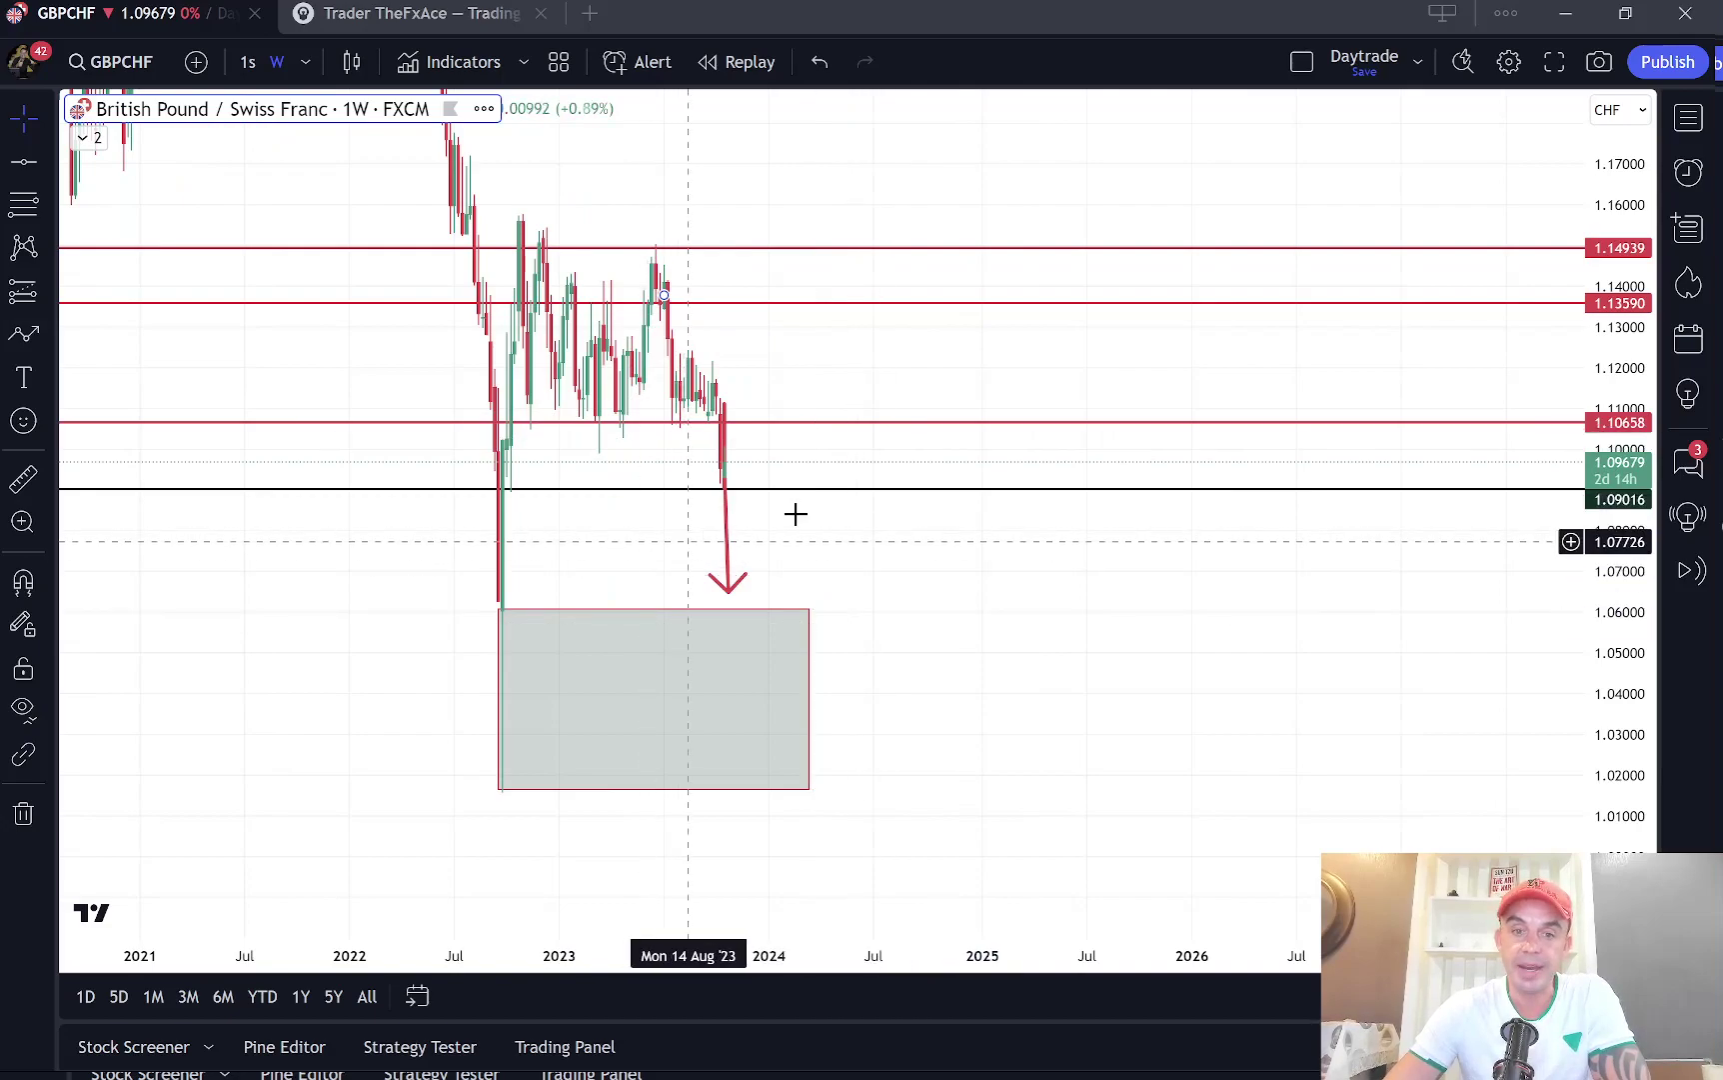
pyautogui.scroll(1, 884, 608)
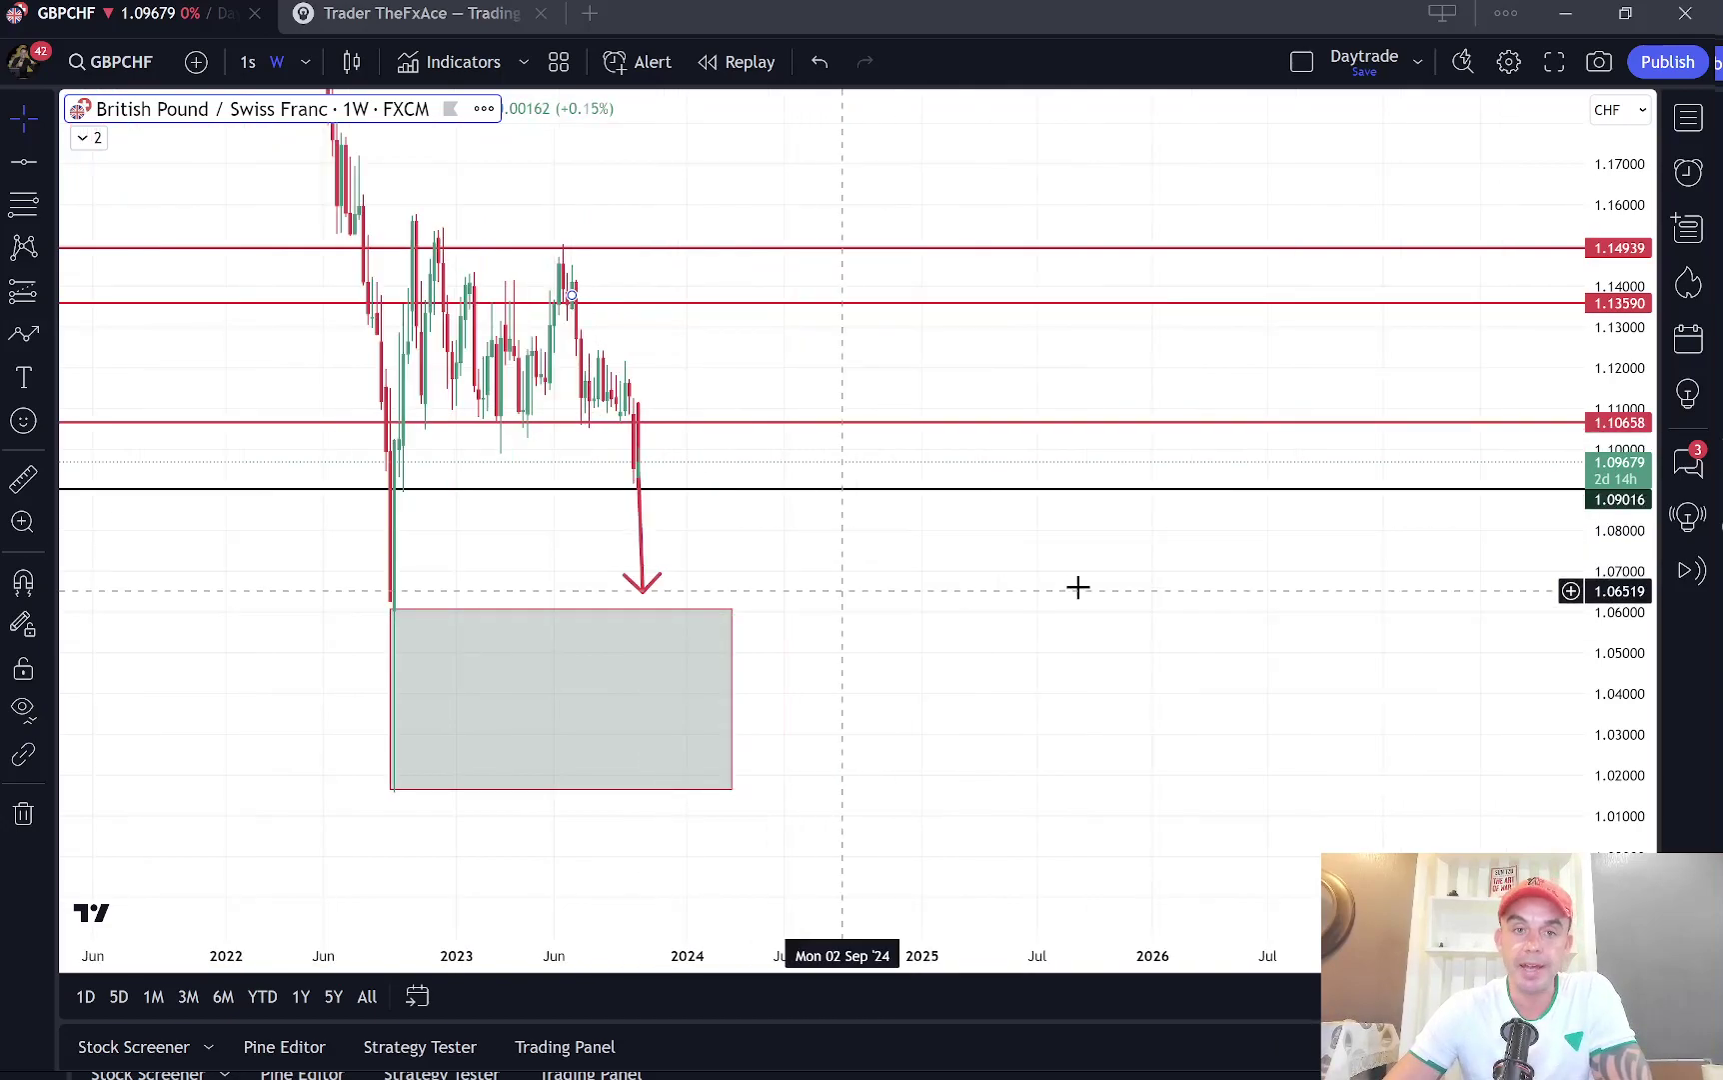
# Step: Review the published idea's daily chart, short-trade explanation and hourly projection image
pyautogui.click(463, 10)
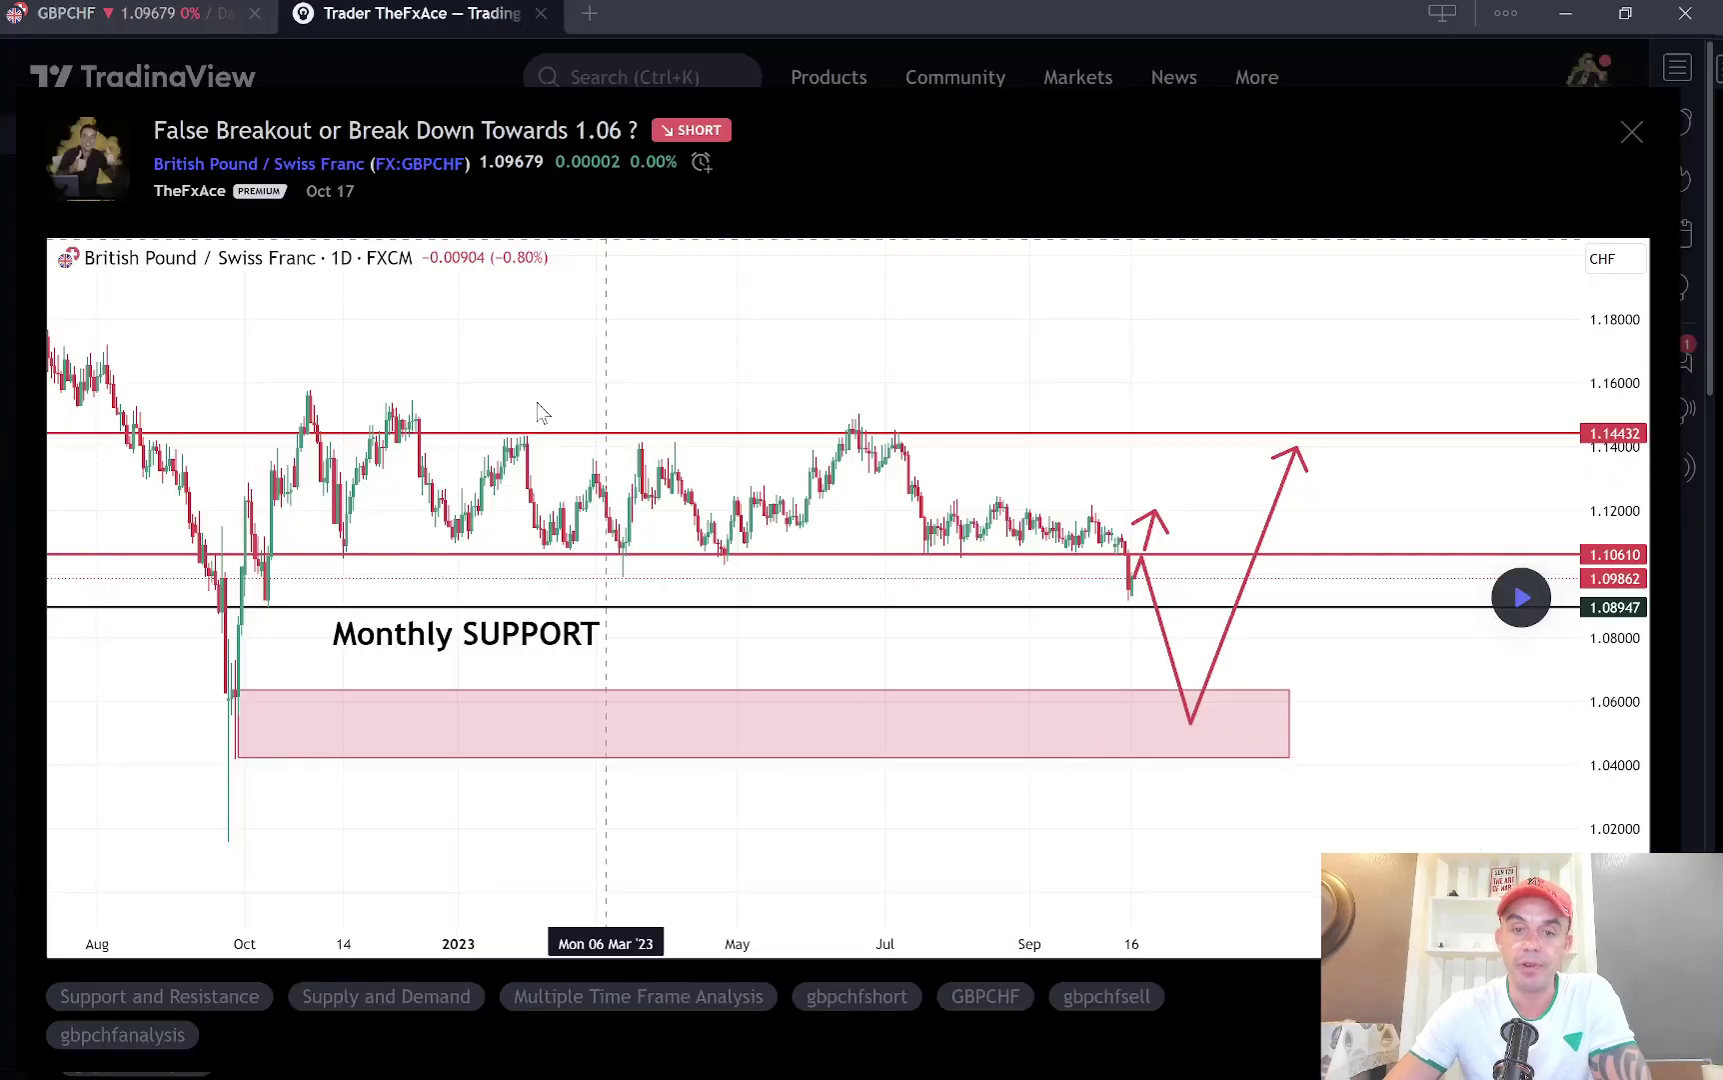
pyautogui.scroll(-10, 835, 597)
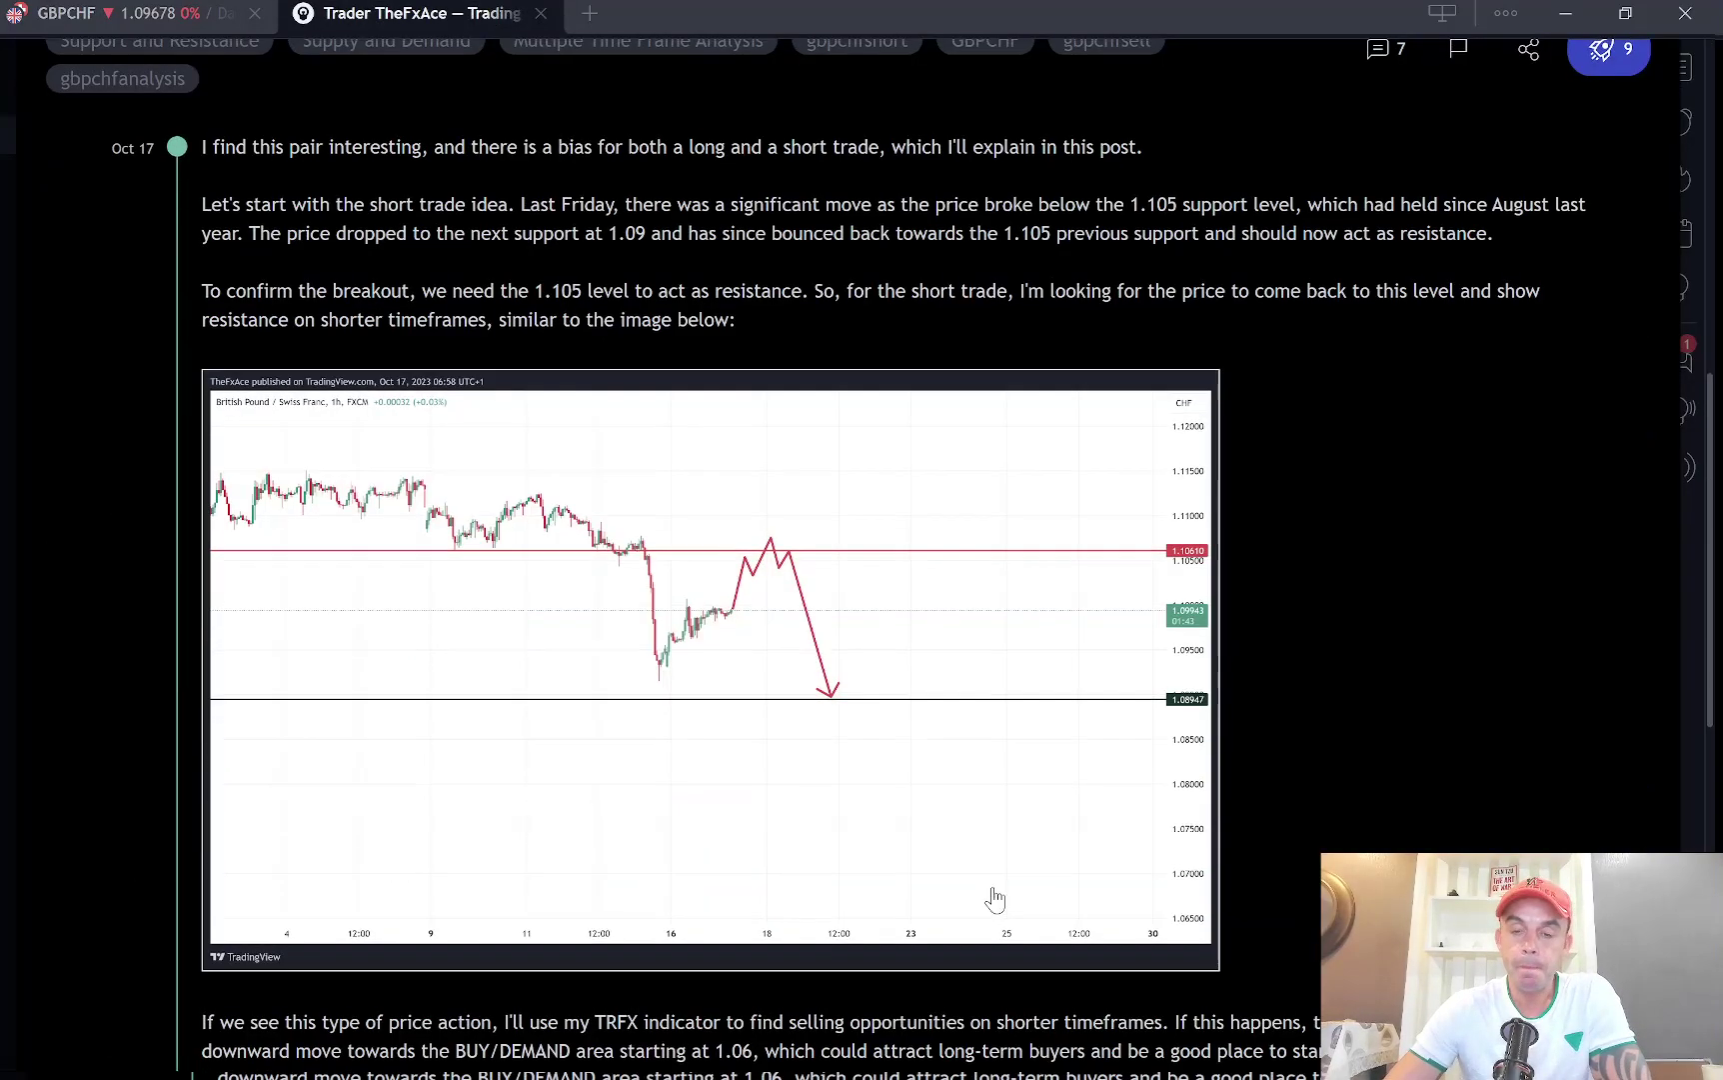
pyautogui.scroll(7, 1058, 964)
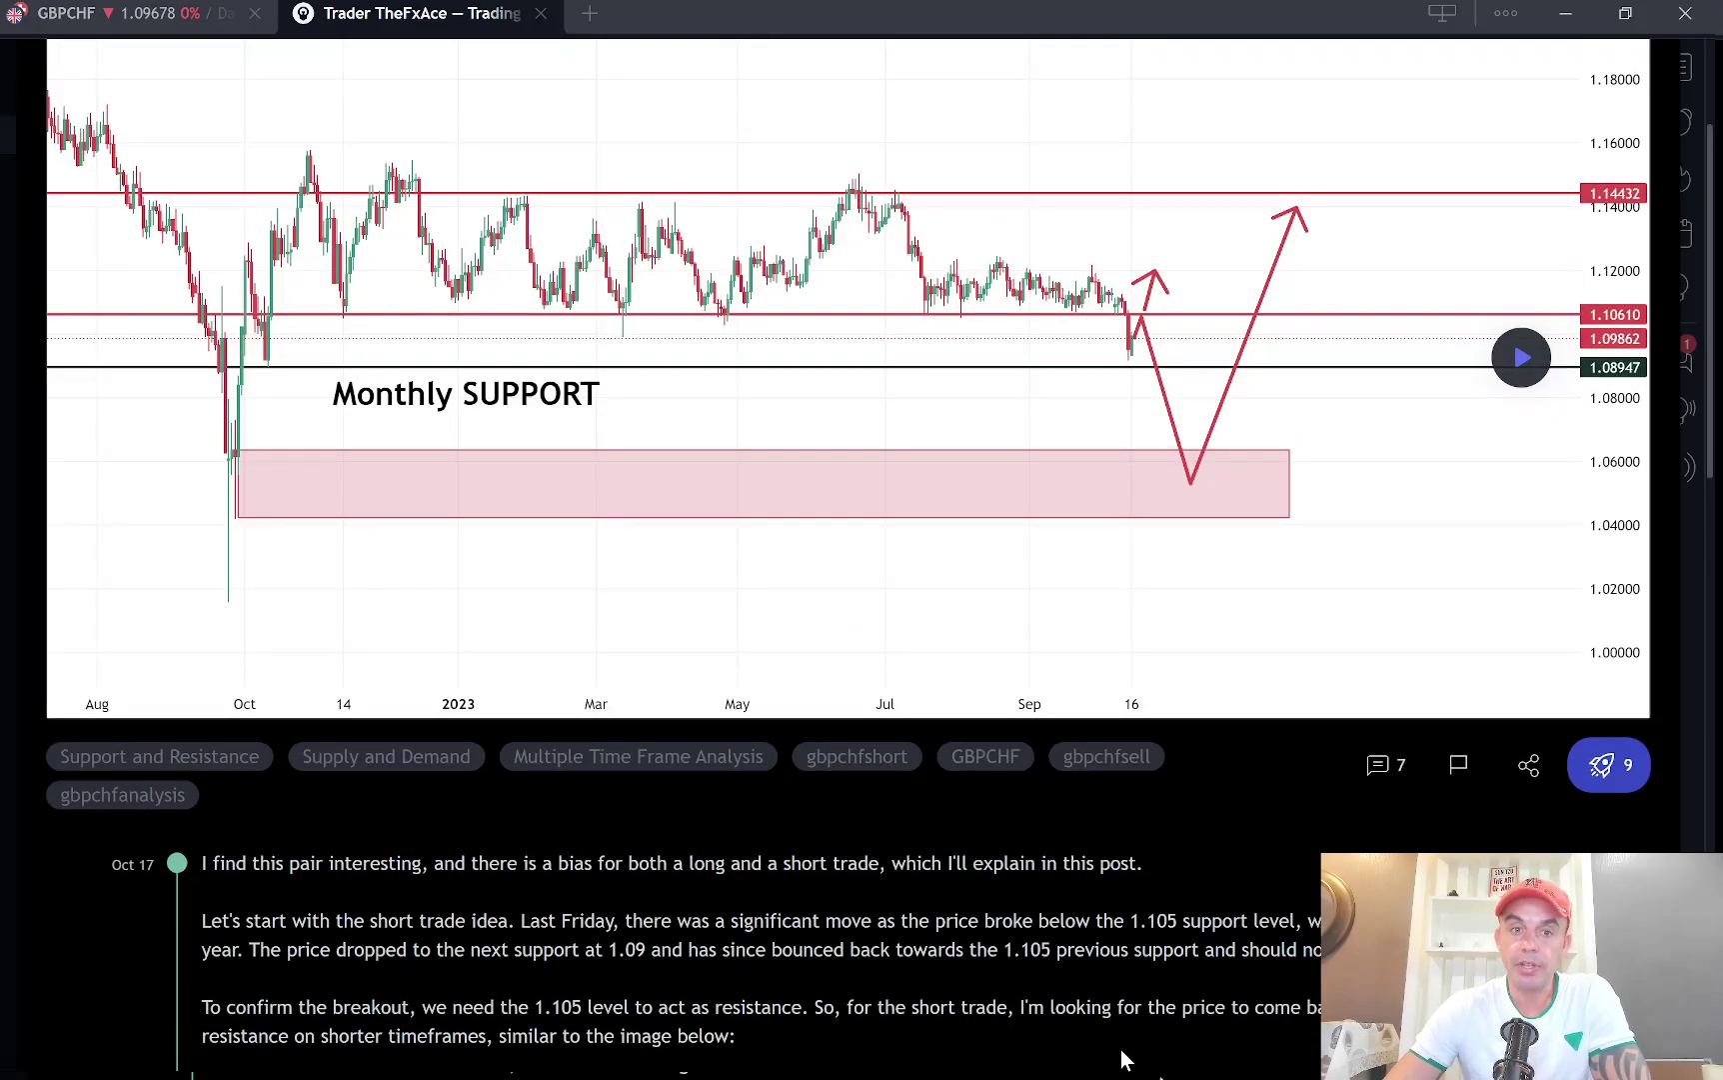